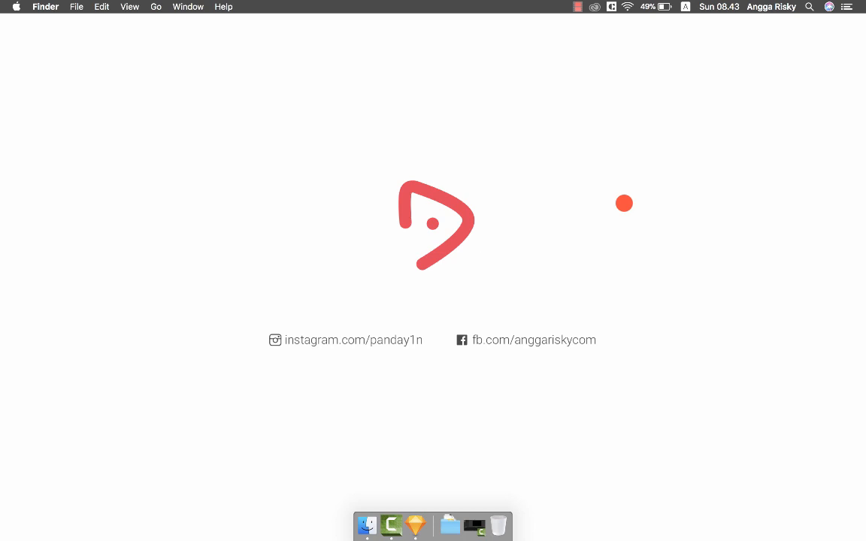
Launch Sketch and create a new blank document from the Templates list.
{"action": "left_click", "coordinate": [413, 525]}
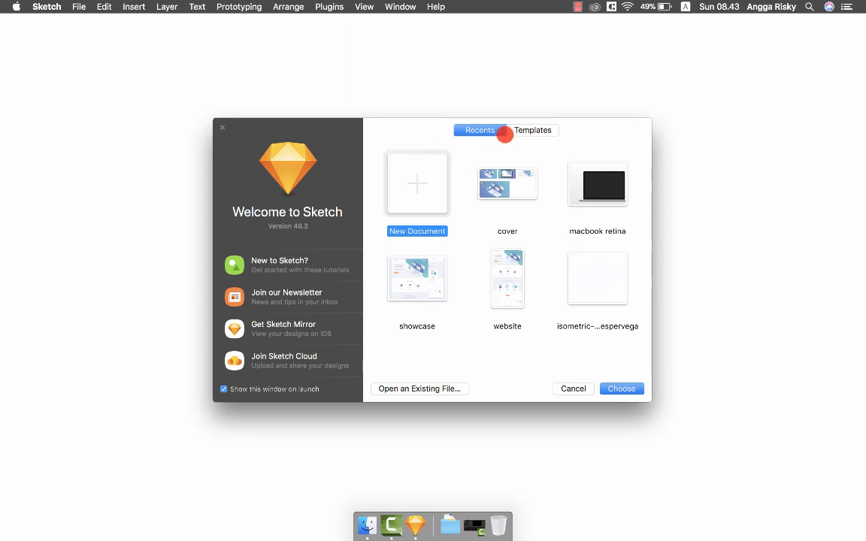
{"action": "left_click", "coordinate": [518, 130]}
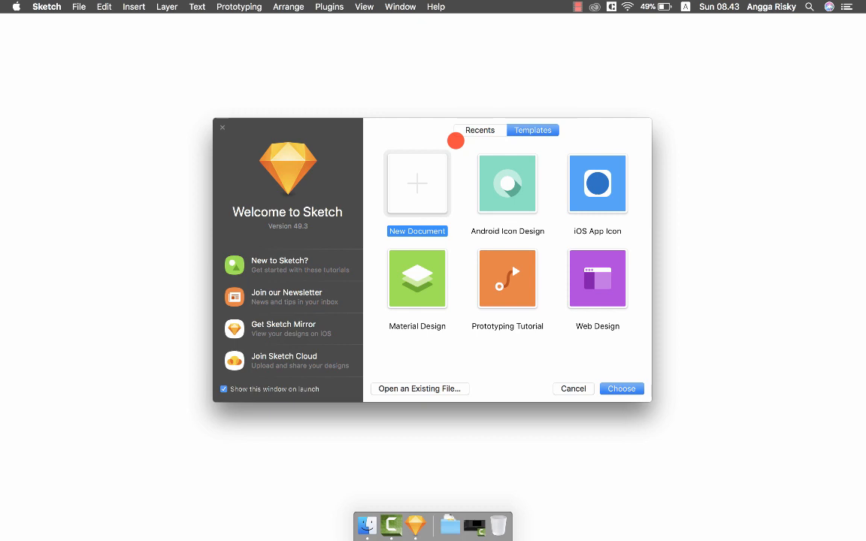
{"action": "double_click", "coordinate": [426, 184]}
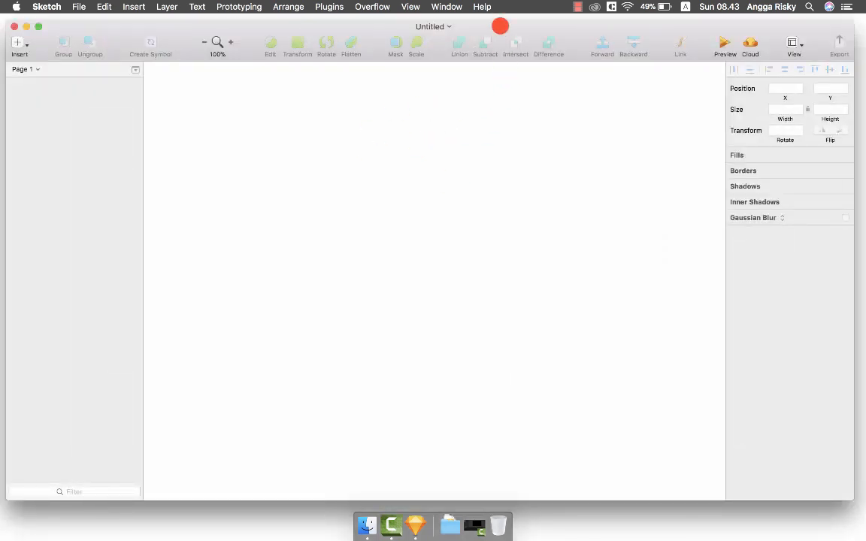
Add a 320×568 iPhone SE artboard from the Apple Devices presets.
{"action": "key", "text": "a"}
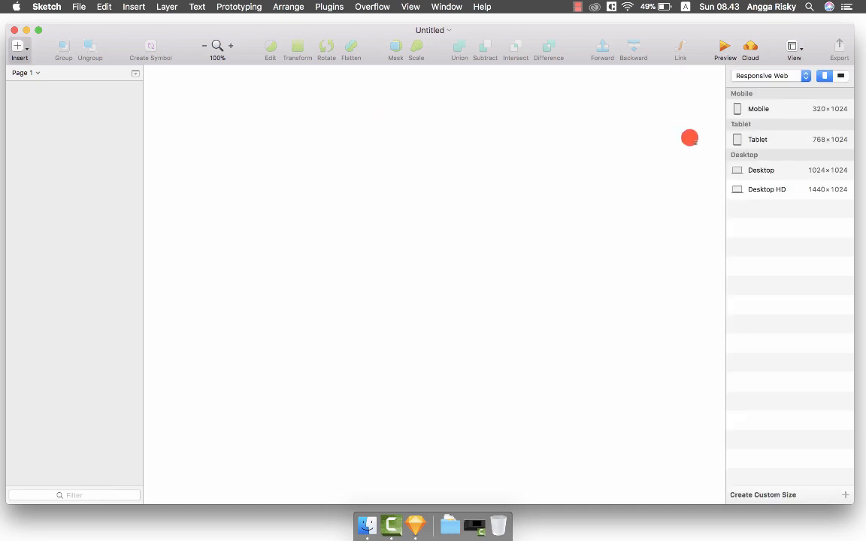
{"action": "left_click", "coordinate": [768, 81]}
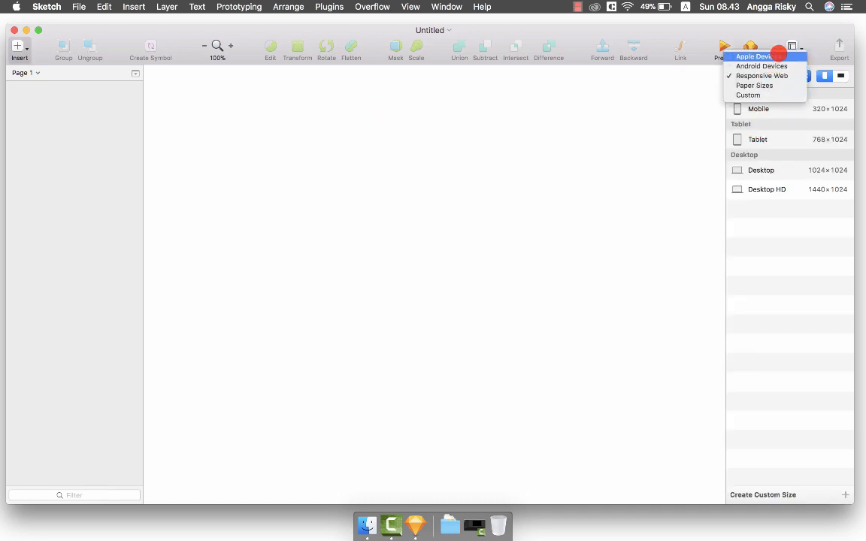
{"action": "left_click", "coordinate": [759, 61]}
{"action": "left_click", "coordinate": [784, 142]}
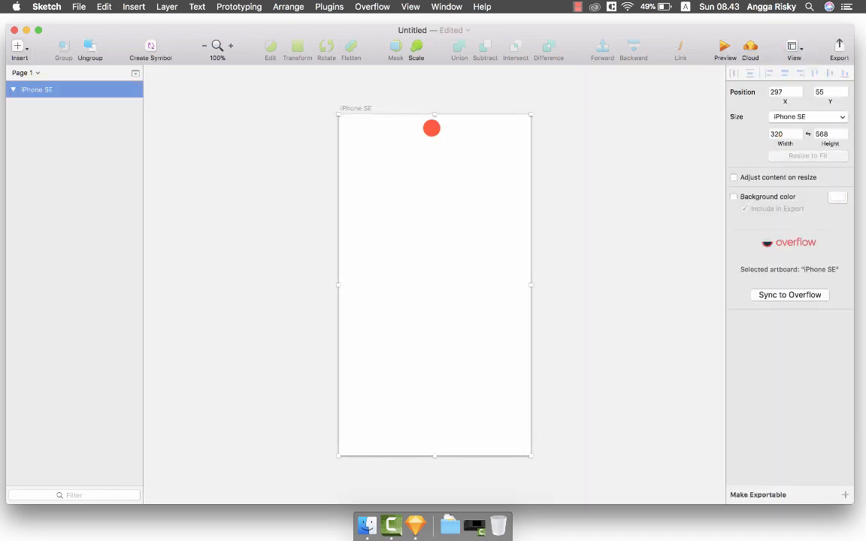
Rename the artboard 'Sign In' and save the document as 'masterui'.
{"action": "key", "text": "ctrl+r"}
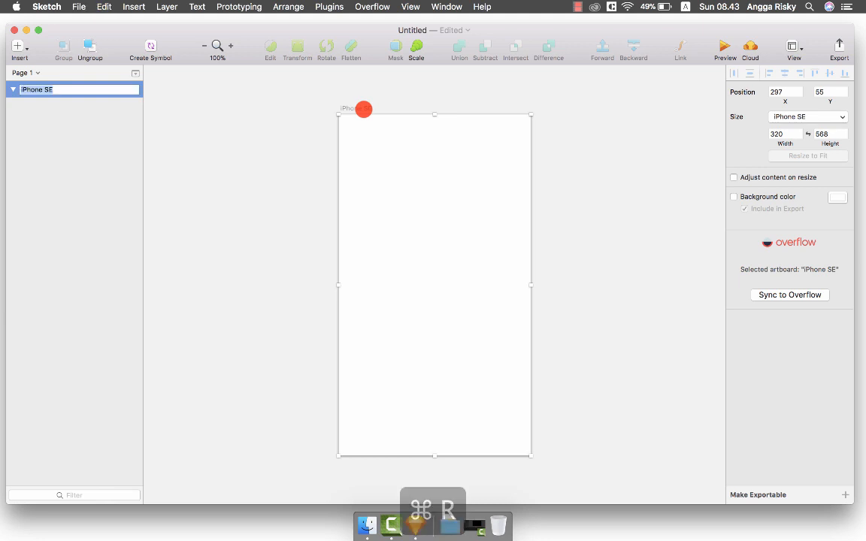
{"action": "type", "text": "Sig"}
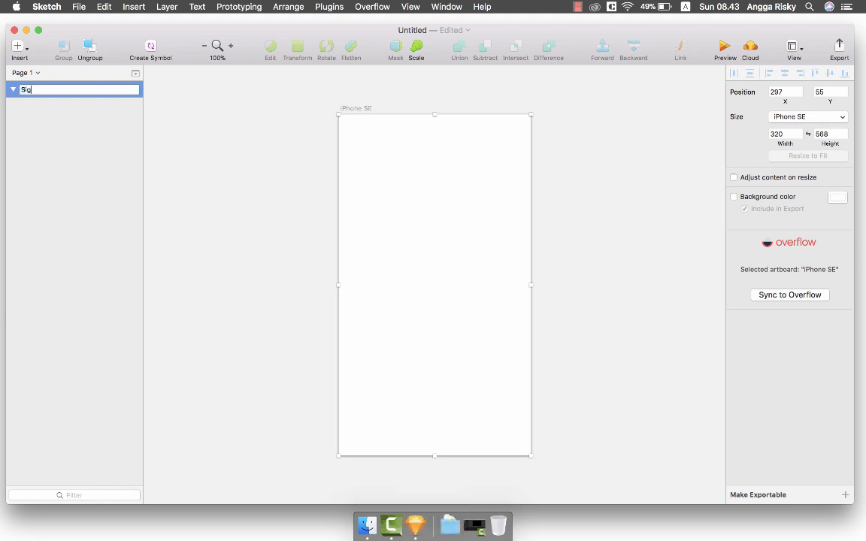
{"action": "type", "text": "n In"}
{"action": "key", "text": "Return"}
{"action": "key", "text": "super+s"}
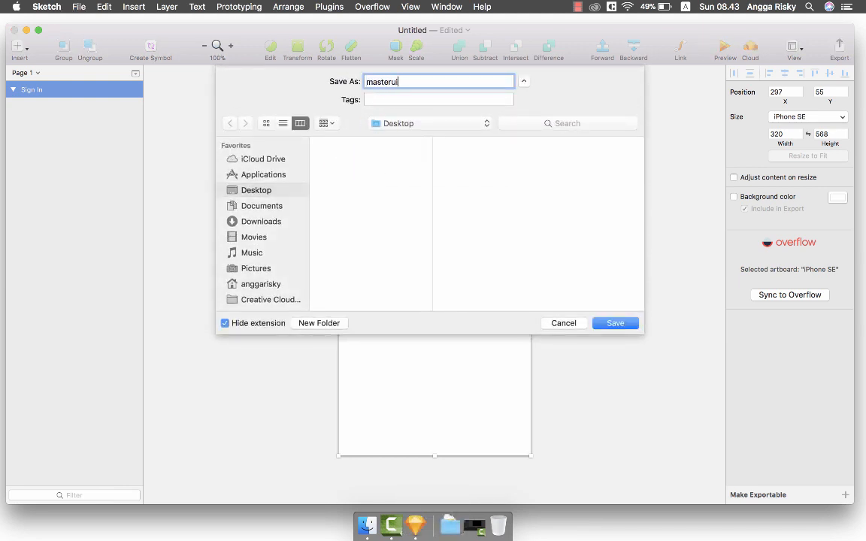
{"action": "key", "text": "Return"}
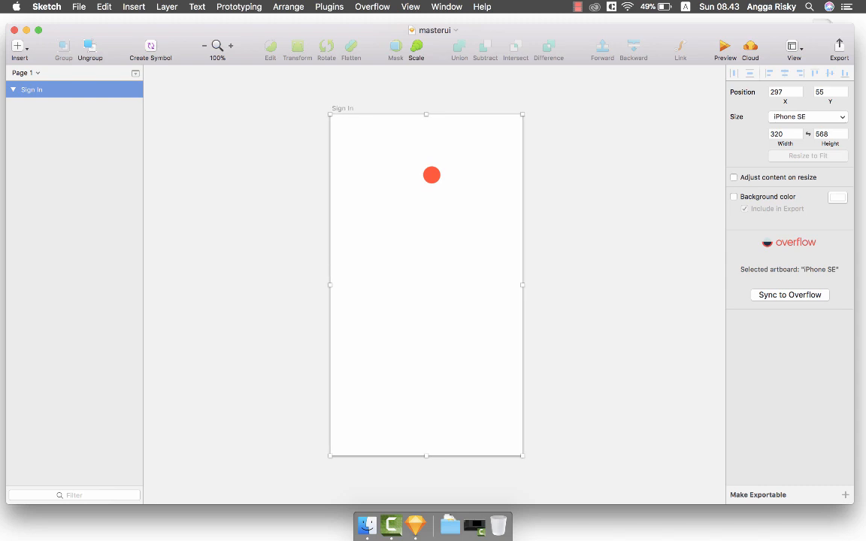
{"action": "scroll", "coordinate": [432, 174], "scroll_direction": "right", "scroll_amount": 1}
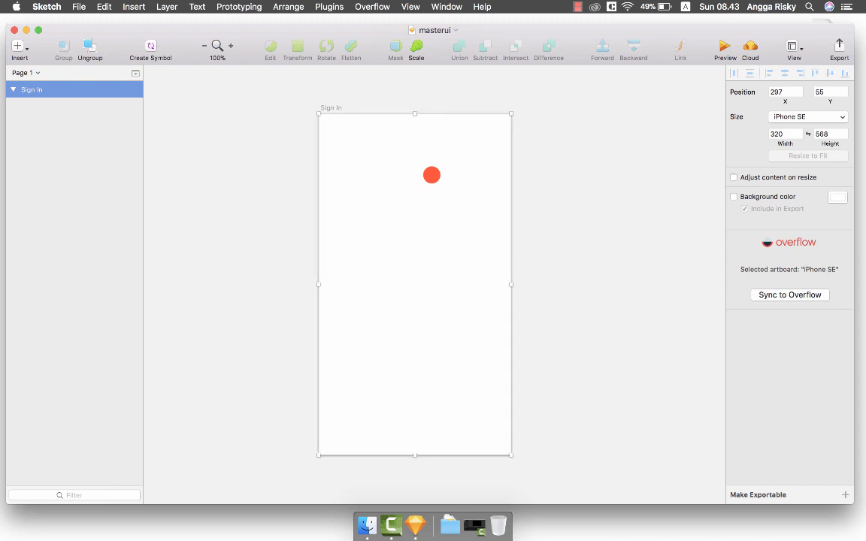
{"action": "scroll", "coordinate": [431, 174], "scroll_direction": "left", "scroll_amount": 1}
{"action": "scroll", "coordinate": [431, 175], "scroll_direction": "right", "scroll_amount": 1}
{"action": "scroll", "coordinate": [431, 174], "scroll_direction": "left", "scroll_amount": 1}
{"action": "scroll", "coordinate": [431, 175], "scroll_direction": "right", "scroll_amount": 3}
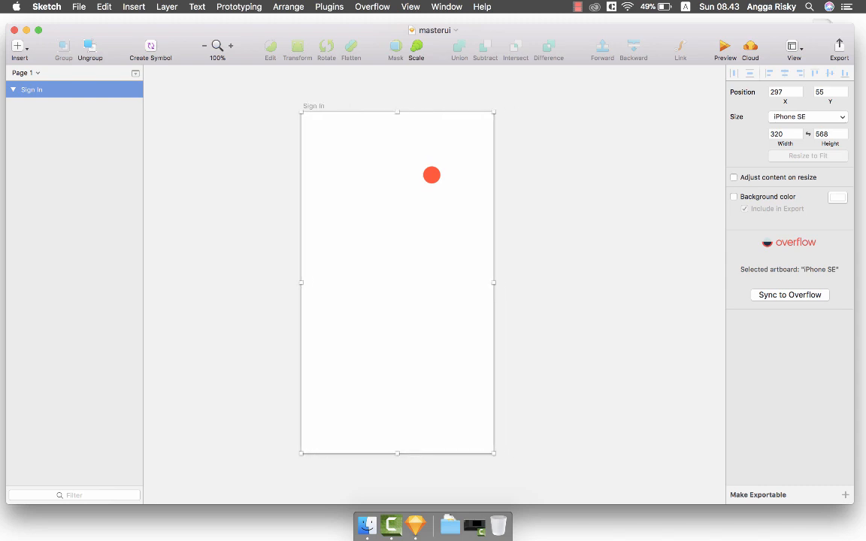
{"action": "scroll", "coordinate": [431, 175], "scroll_direction": "left", "scroll_amount": 1}
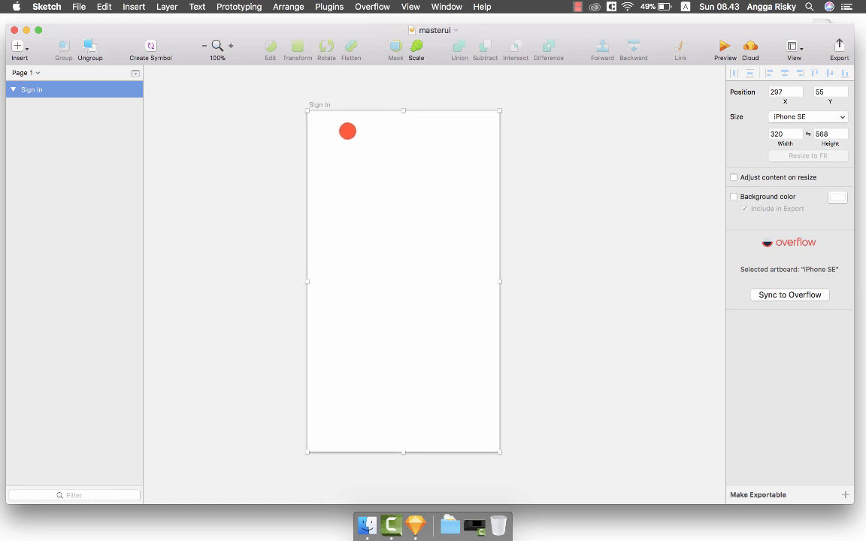
{"action": "left_click", "coordinate": [342, 95]}
{"action": "left_click", "coordinate": [313, 104]}
{"action": "key", "text": "r"}
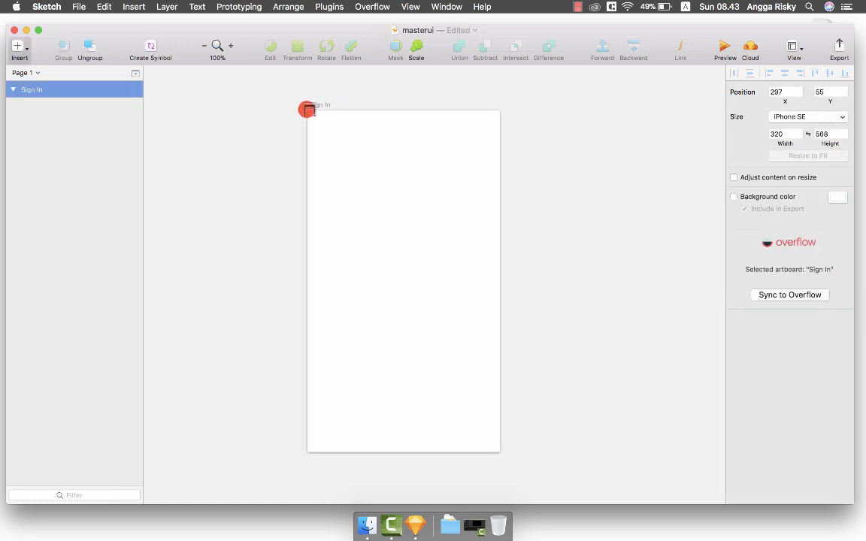
{"action": "left_click_drag", "start_coordinate": [308, 111], "coordinate": [499, 445]}
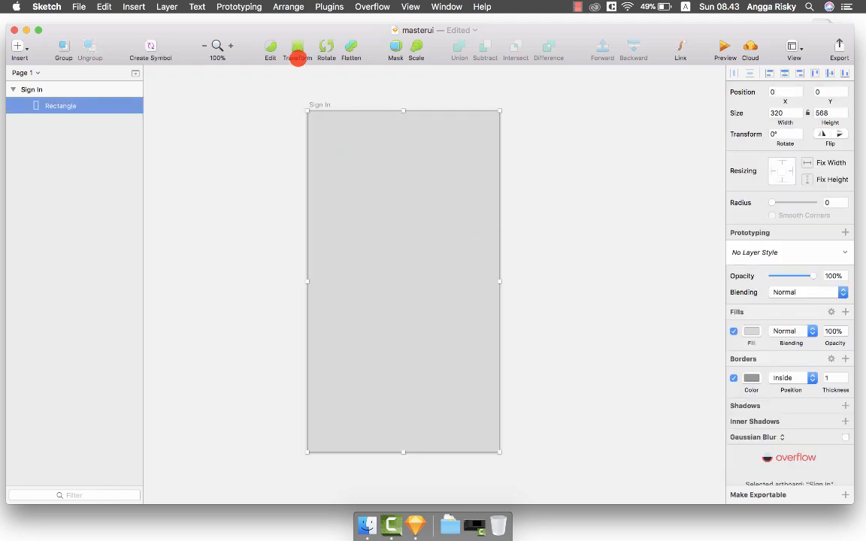
{"action": "key", "text": "b"}
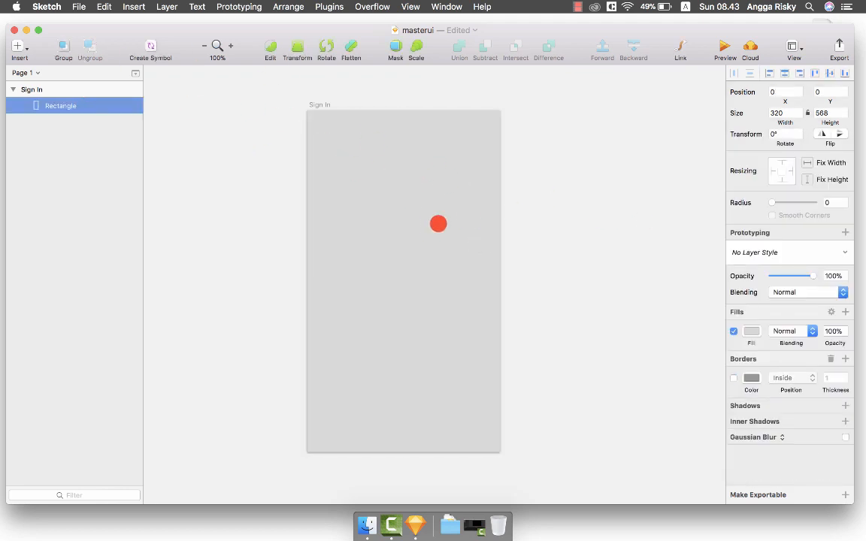
{"action": "left_click", "coordinate": [751, 333]}
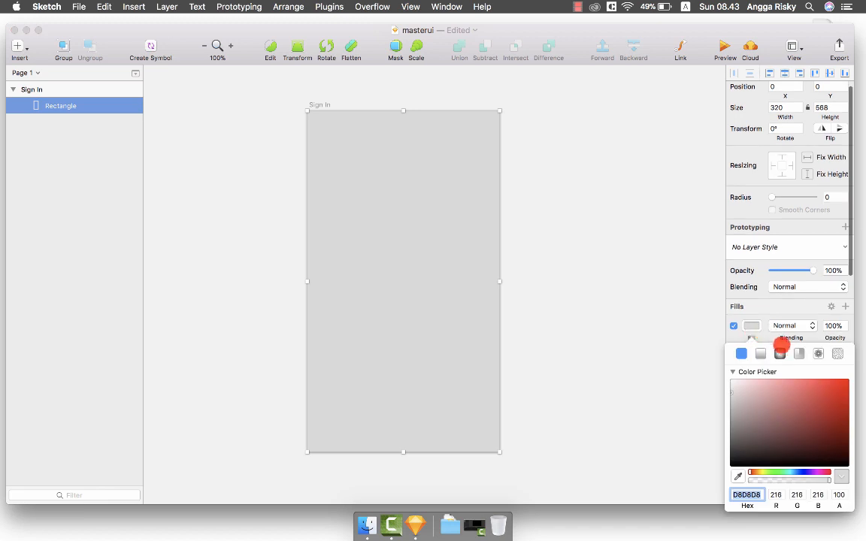
{"action": "left_click", "coordinate": [780, 354]}
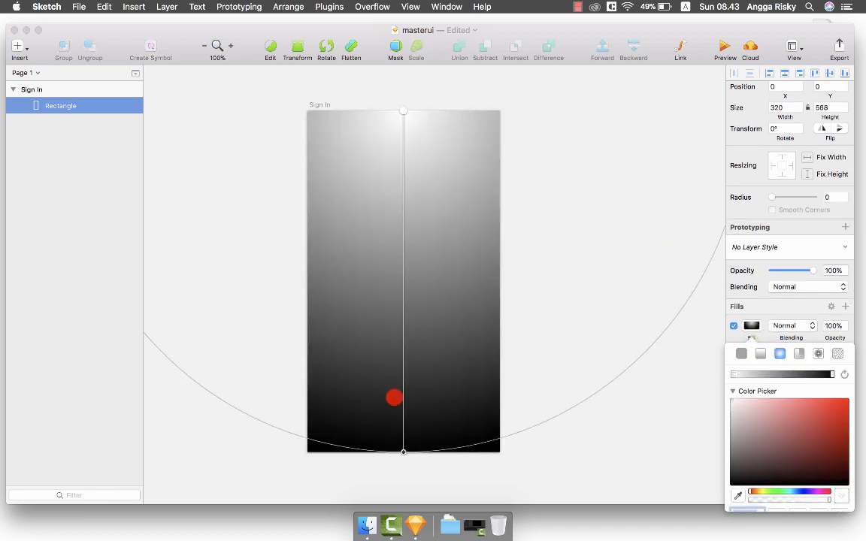
{"action": "left_click_drag", "start_coordinate": [403, 452], "coordinate": [403, 294]}
{"action": "left_click_drag", "start_coordinate": [402, 111], "coordinate": [398, 268]}
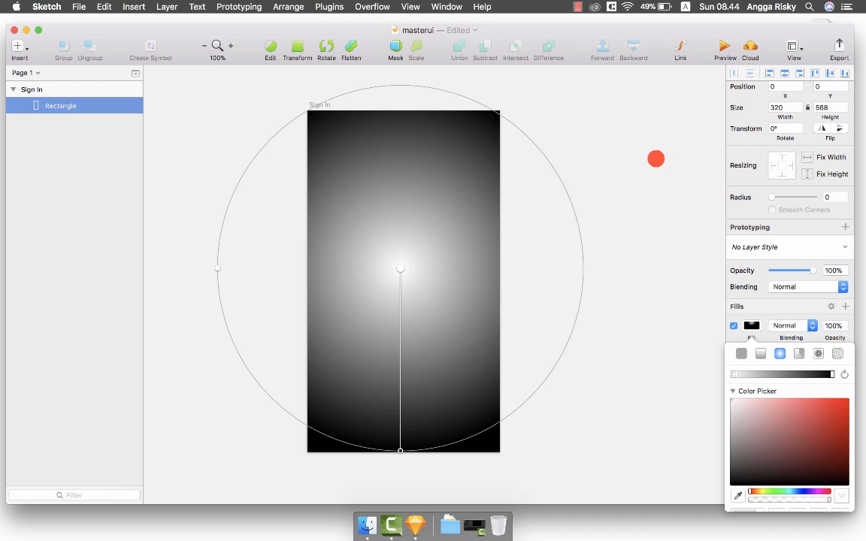
{"action": "key", "text": "Escape"}
{"action": "key", "text": "Delete"}
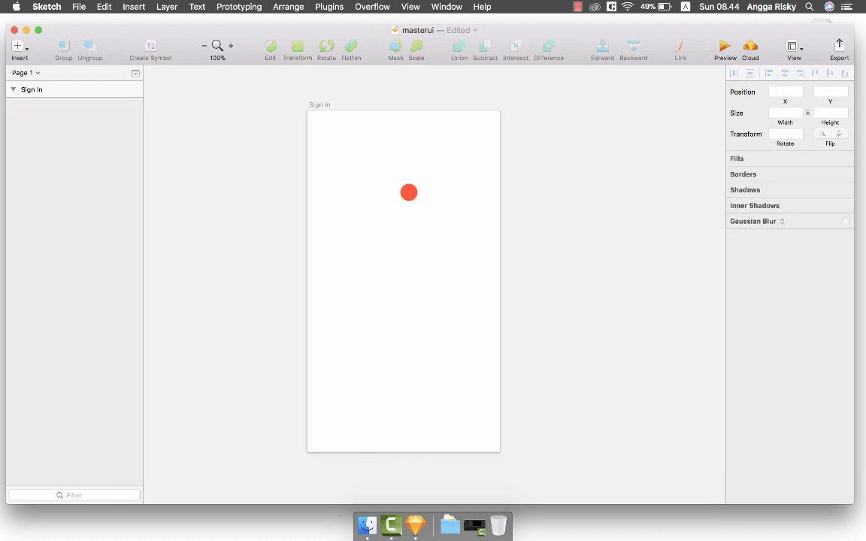
{"action": "key", "text": "super+s"}
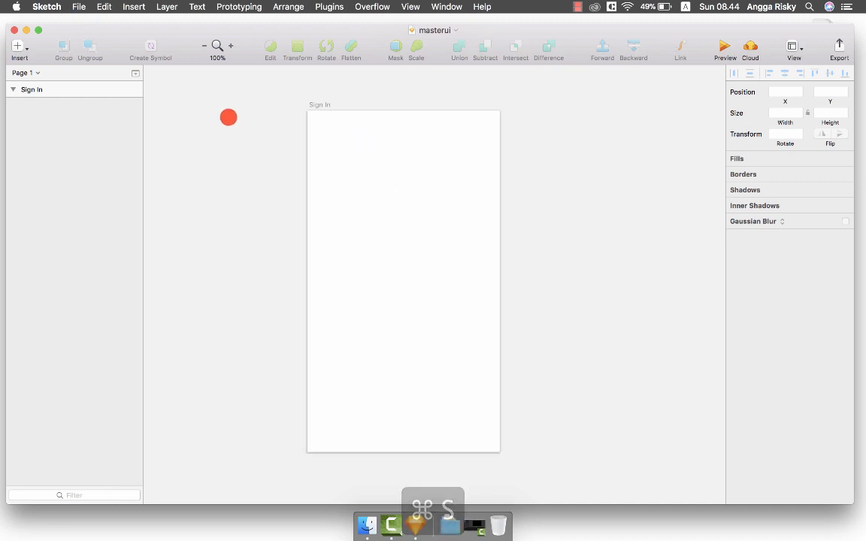
Draw a 288-long horizontal line across the upper Sign In artboard.
{"action": "left_click", "coordinate": [17, 47]}
{"action": "mouse_move", "coordinate": [116, 63]}
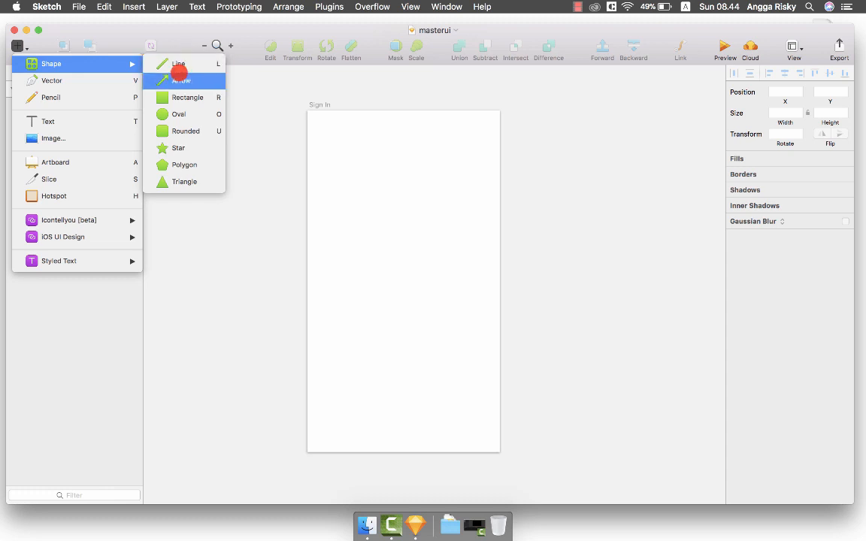
{"action": "left_click", "coordinate": [188, 67]}
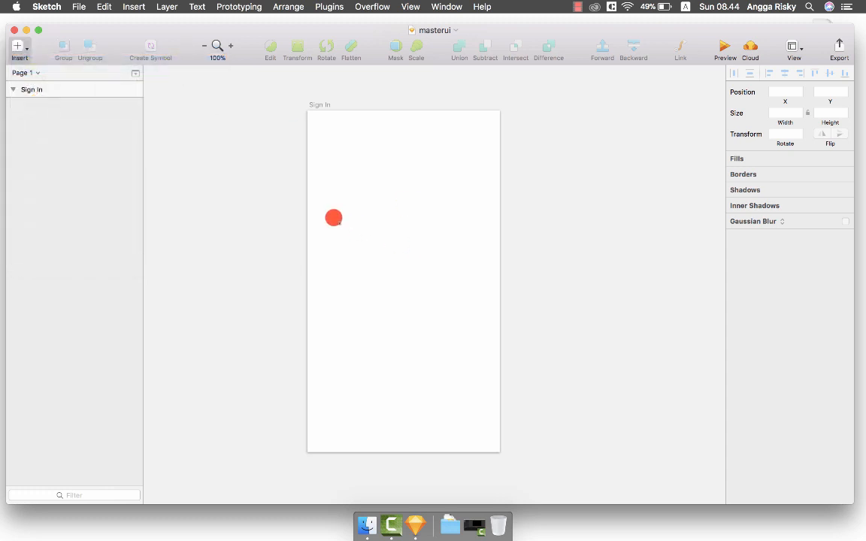
{"action": "left_click_drag", "start_coordinate": [323, 229], "coordinate": [479, 229]}
{"action": "left_click", "coordinate": [779, 134]}
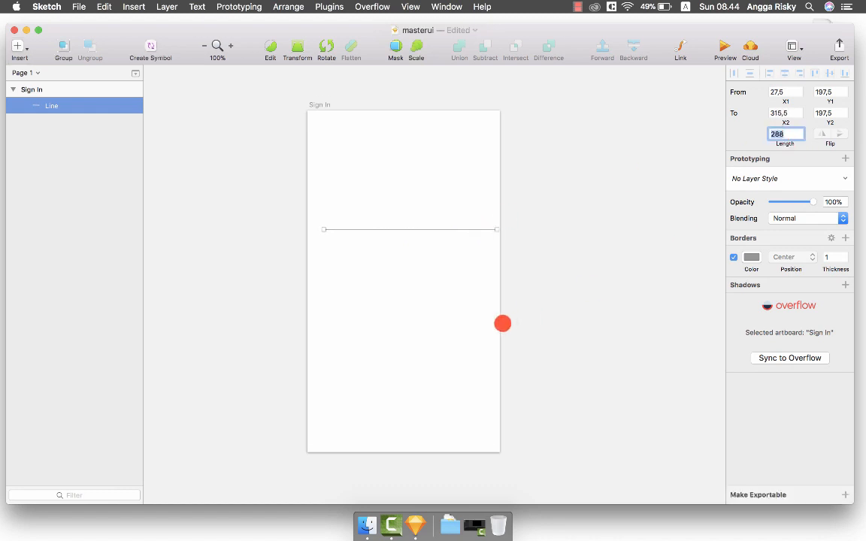
{"action": "key", "text": "super+equal"}
{"action": "scroll", "coordinate": [502, 323], "scroll_direction": "up", "scroll_amount": 2}
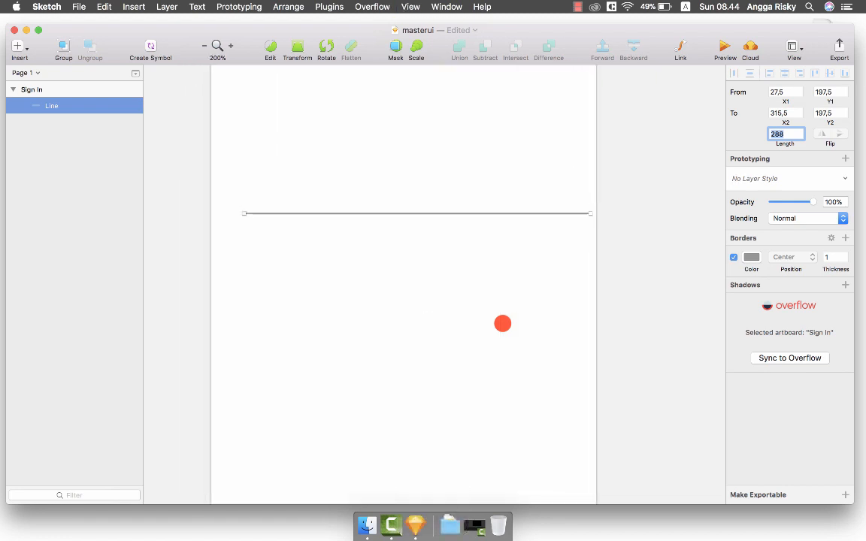
{"action": "left_click_drag", "start_coordinate": [456, 212], "coordinate": [452, 214]}
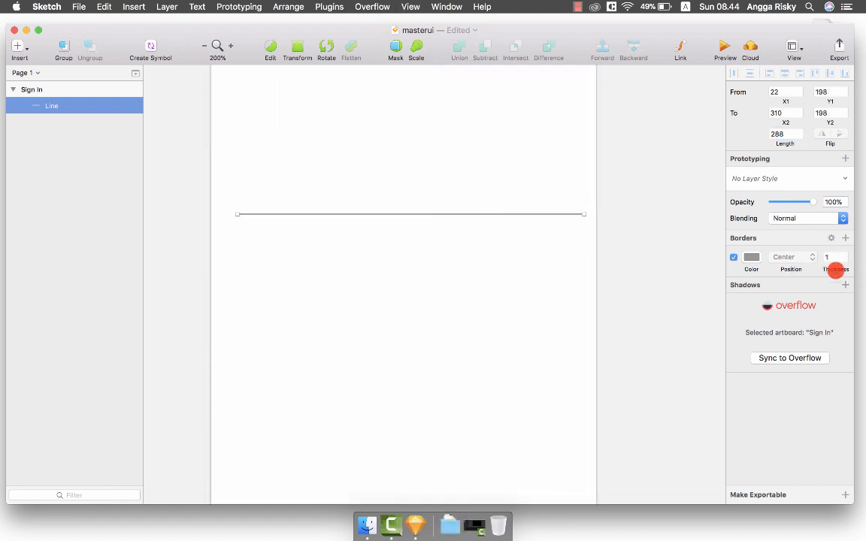
Set the line's border thickness to 2.
{"action": "left_click", "coordinate": [843, 253]}
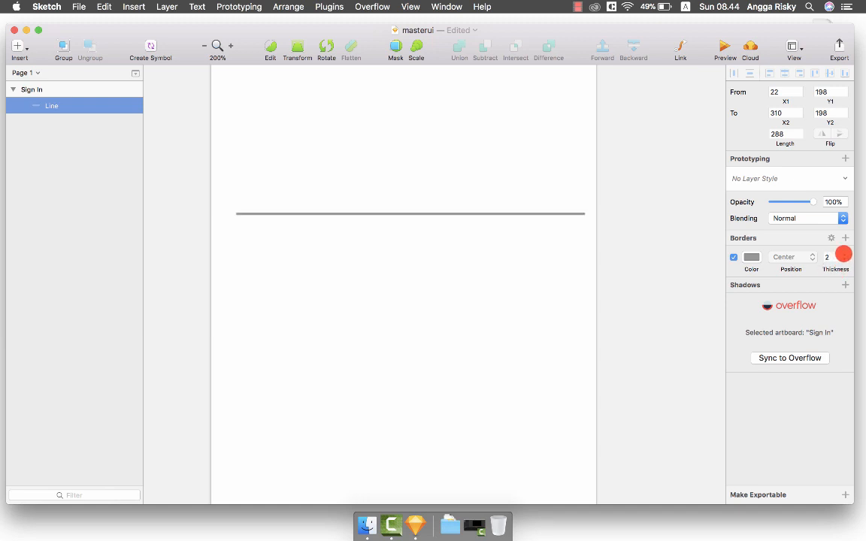
{"action": "left_click", "coordinate": [843, 253]}
{"action": "left_click", "coordinate": [843, 260]}
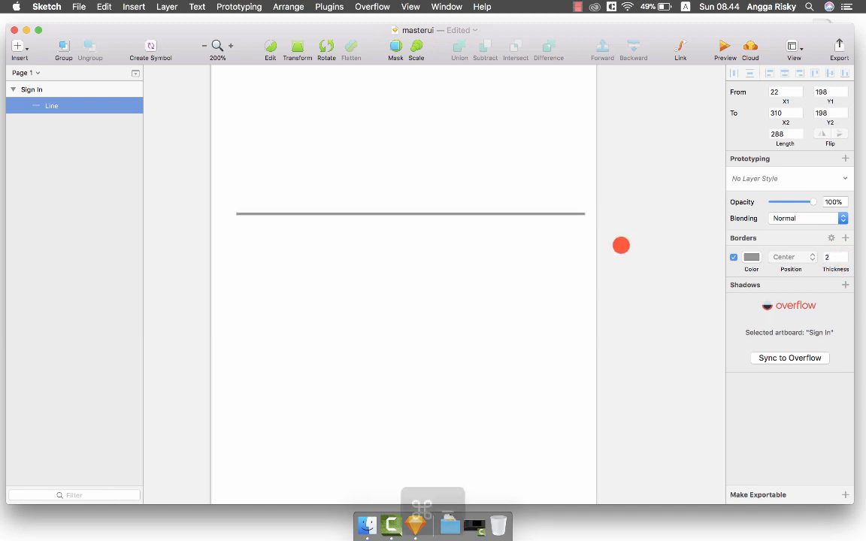
{"action": "key", "text": "super+minus"}
{"action": "key", "text": "super+equal"}
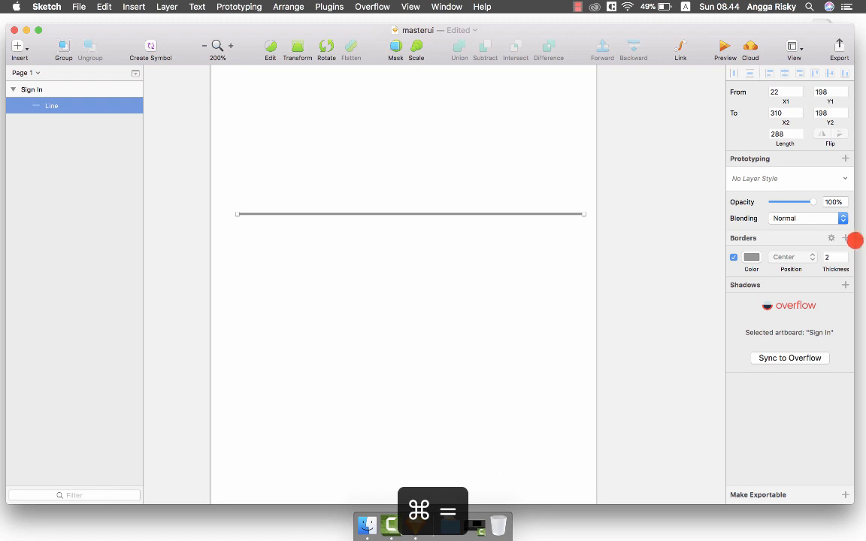
Give the line's border round ends and round joins.
{"action": "left_click", "coordinate": [831, 239]}
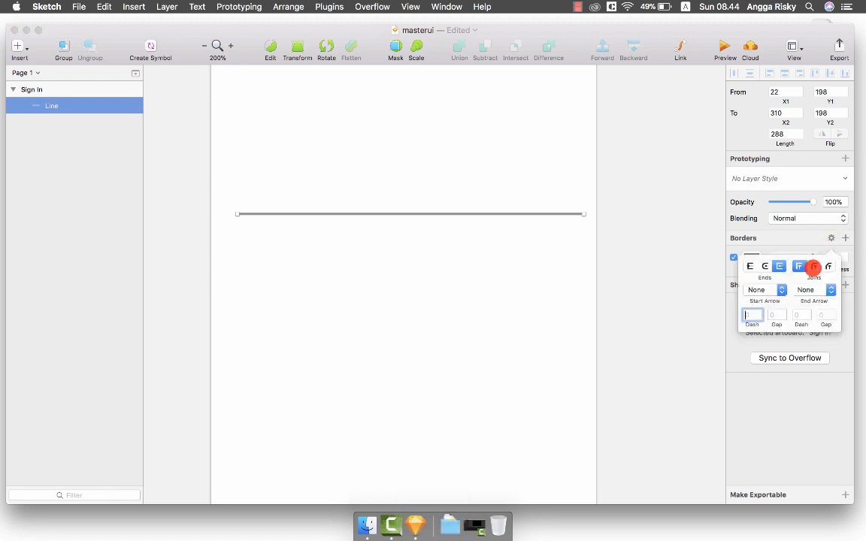
{"action": "left_click", "coordinate": [813, 267]}
{"action": "left_click", "coordinate": [764, 266]}
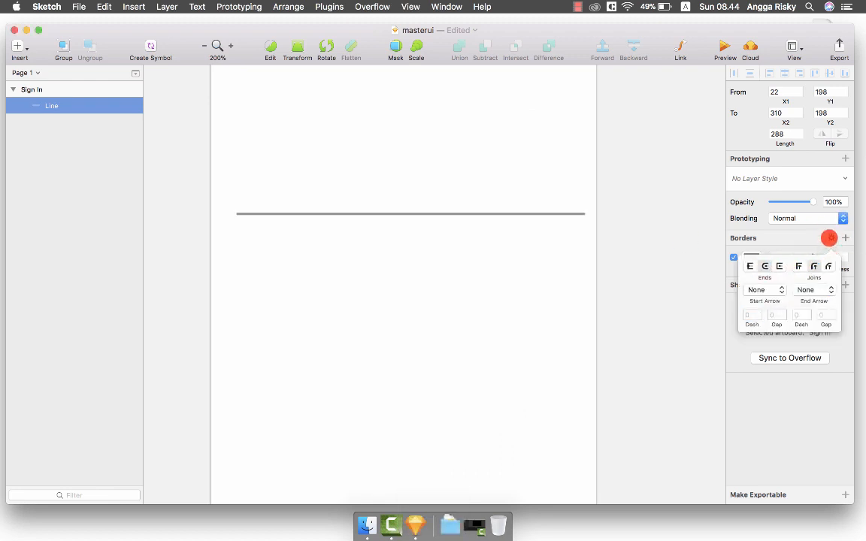
{"action": "left_click", "coordinate": [828, 237]}
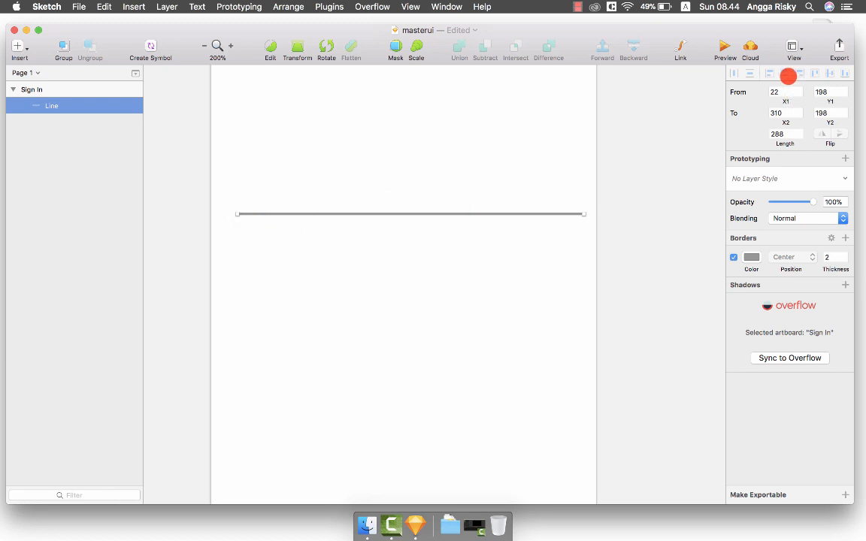
Centre the line horizontally on the artboard, spanning x 16 to 304.
{"action": "left_click", "coordinate": [659, 172]}
{"action": "left_click", "coordinate": [564, 214]}
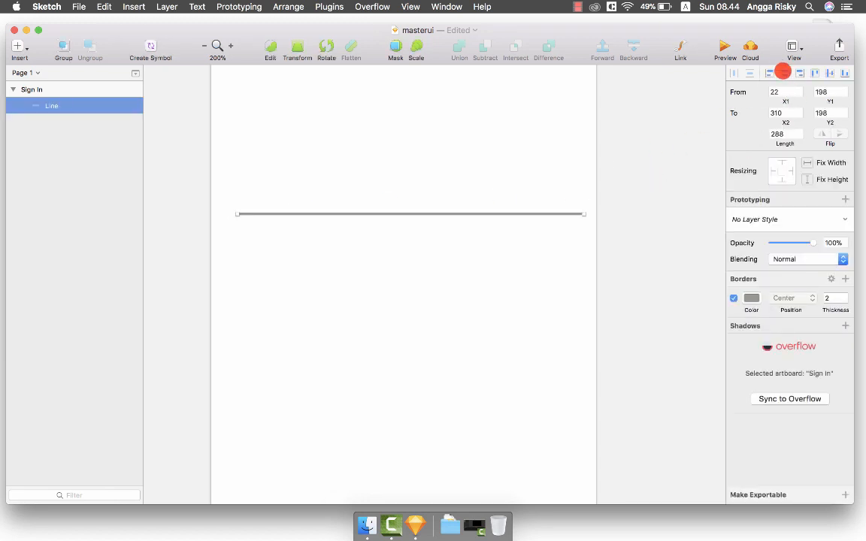
{"action": "left_click", "coordinate": [783, 72]}
{"action": "scroll", "coordinate": [661, 133], "scroll_direction": "up", "scroll_amount": 2}
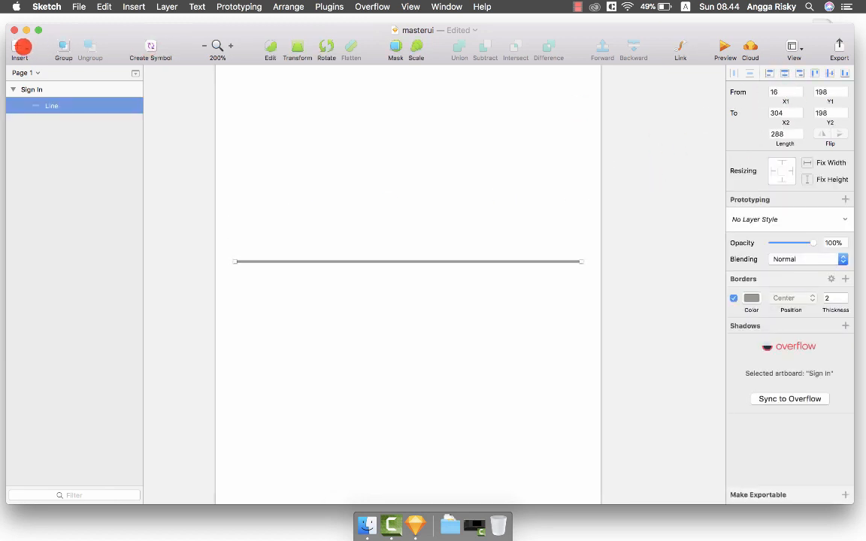
{"action": "left_click", "coordinate": [22, 47]}
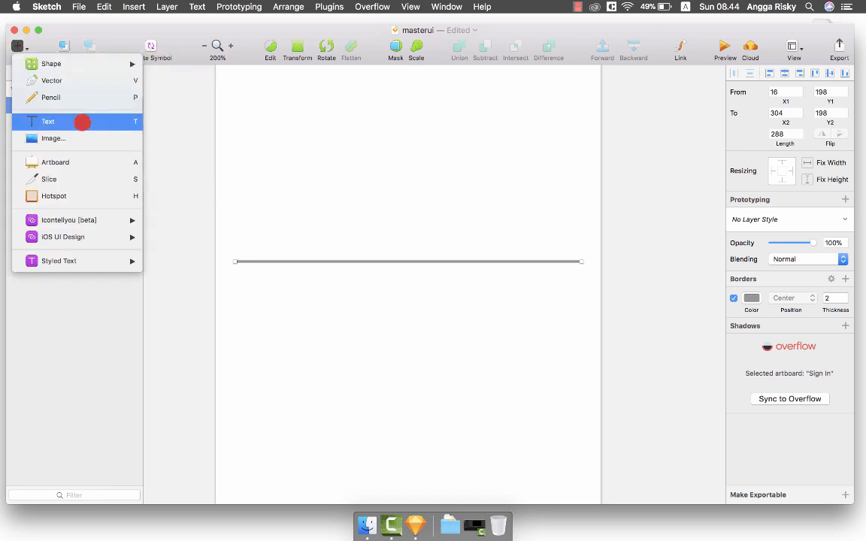
Add an 'Email Address' text layer above the line.
{"action": "left_click", "coordinate": [104, 121]}
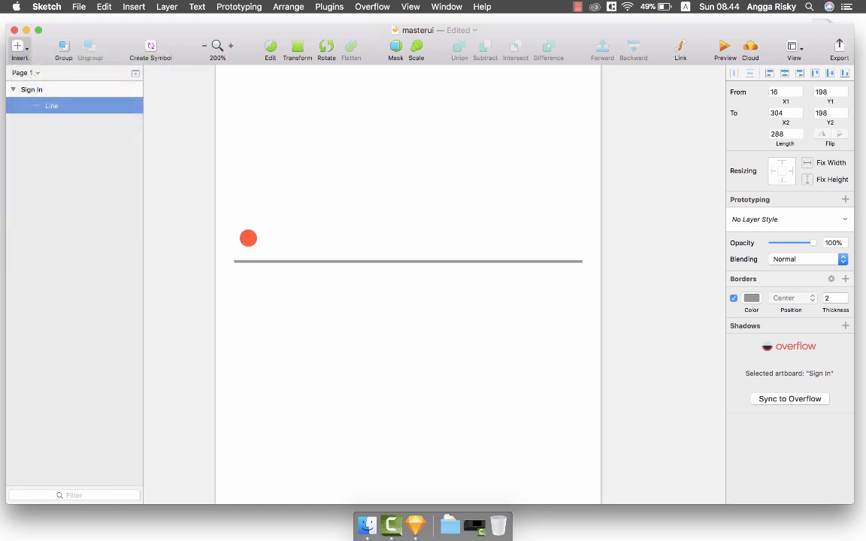
{"action": "left_click", "coordinate": [276, 228]}
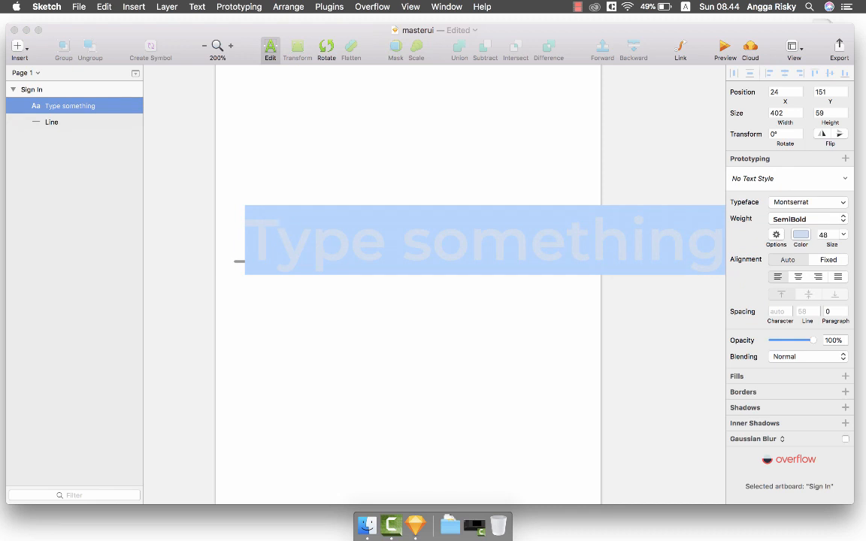
{"action": "type", "text": "Email Address"}
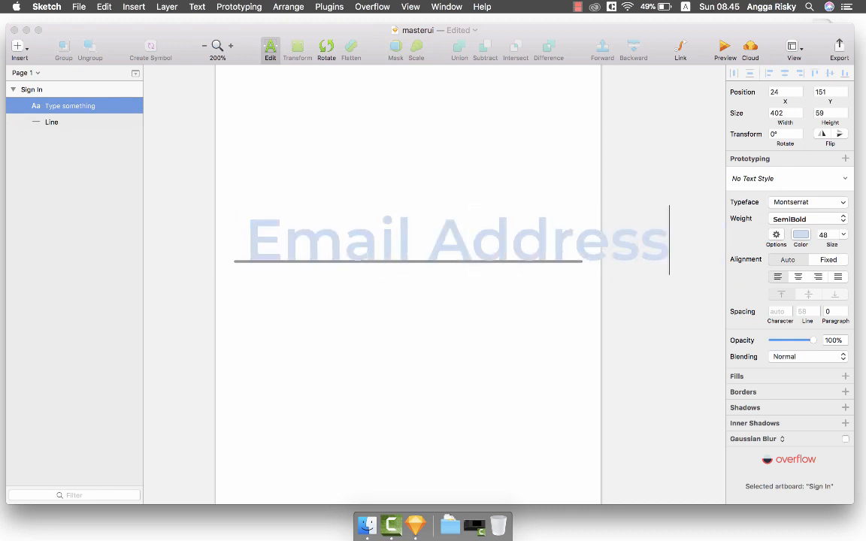
{"action": "key", "text": "Escape"}
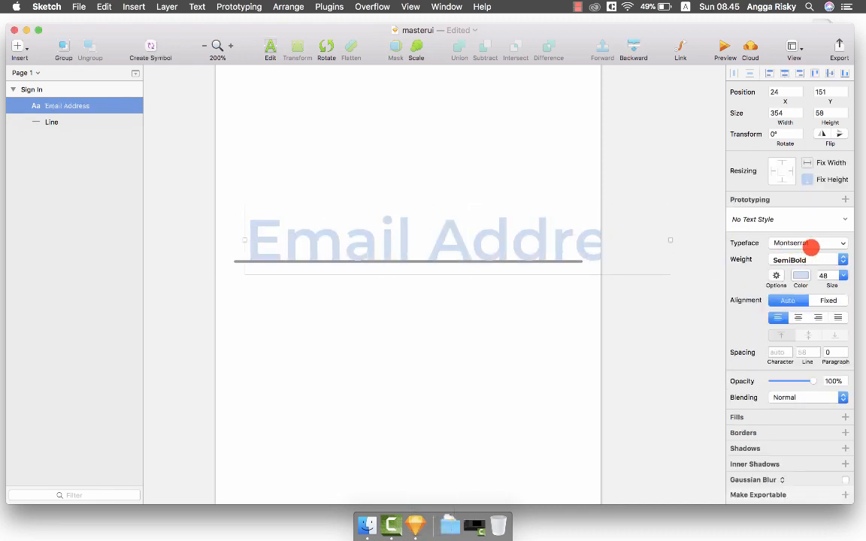
Set the Email Address text to Montserrat Regular, size 16.
{"action": "left_click", "coordinate": [803, 259]}
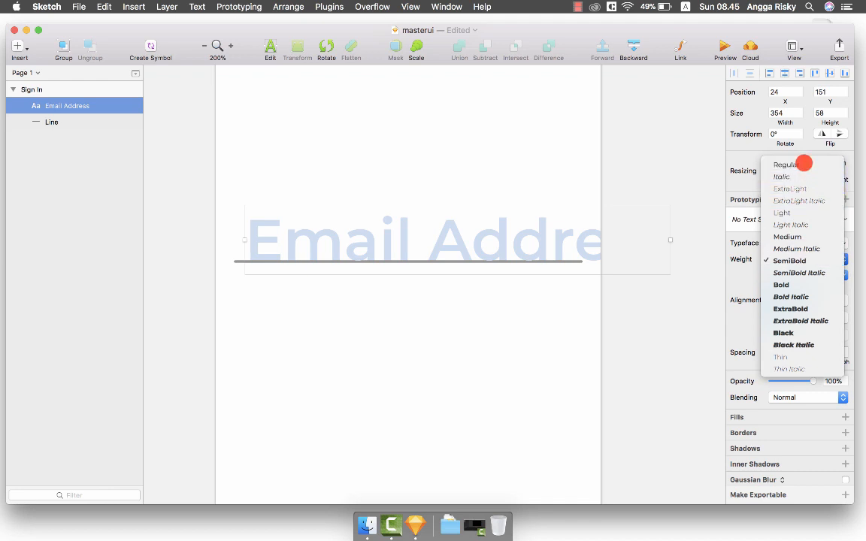
{"action": "left_click", "coordinate": [802, 164]}
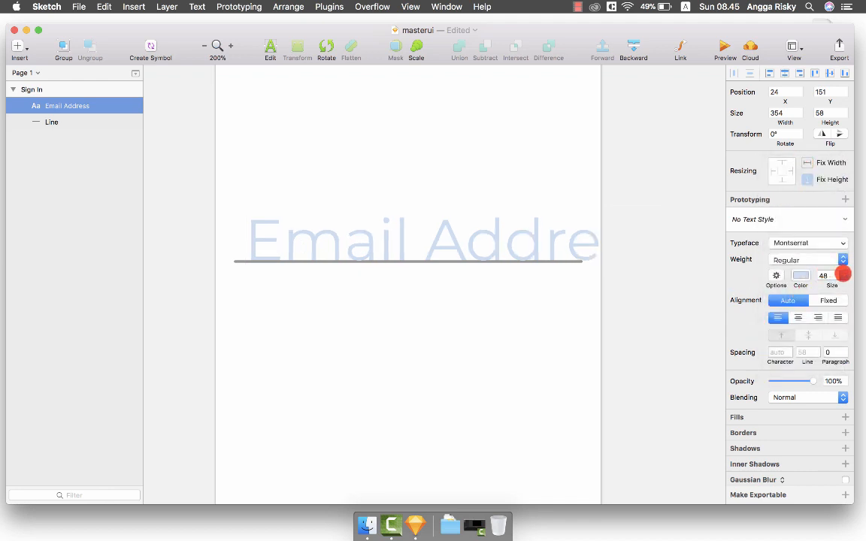
{"action": "left_click", "coordinate": [843, 275]}
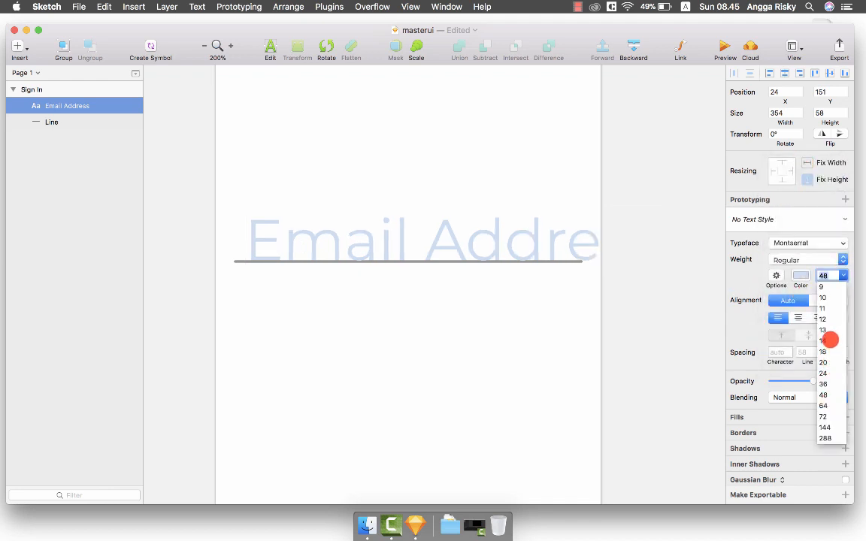
{"action": "left_click", "coordinate": [829, 341]}
Nudge the Email Address label to sit just above the line at y 172.
{"action": "key", "text": "super+minus"}
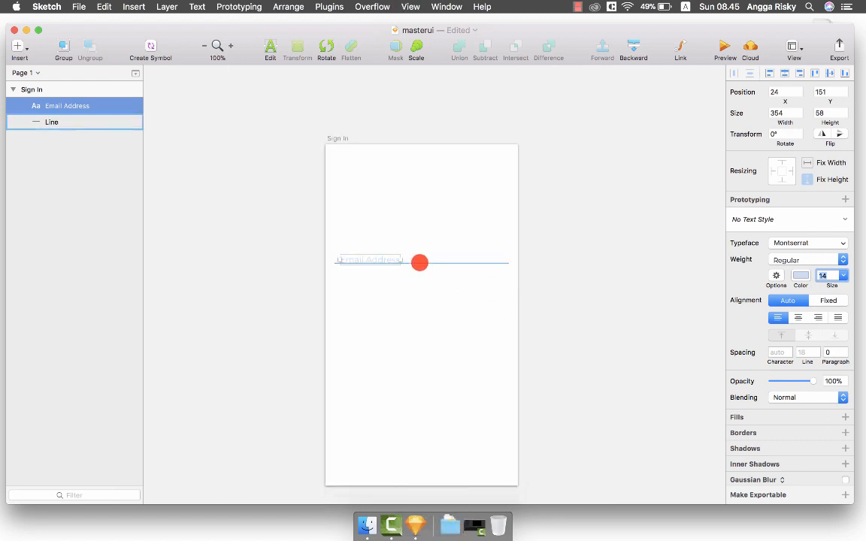
{"action": "key", "text": "alt+shift+Up"}
{"action": "key", "text": "alt+shift+Up"}
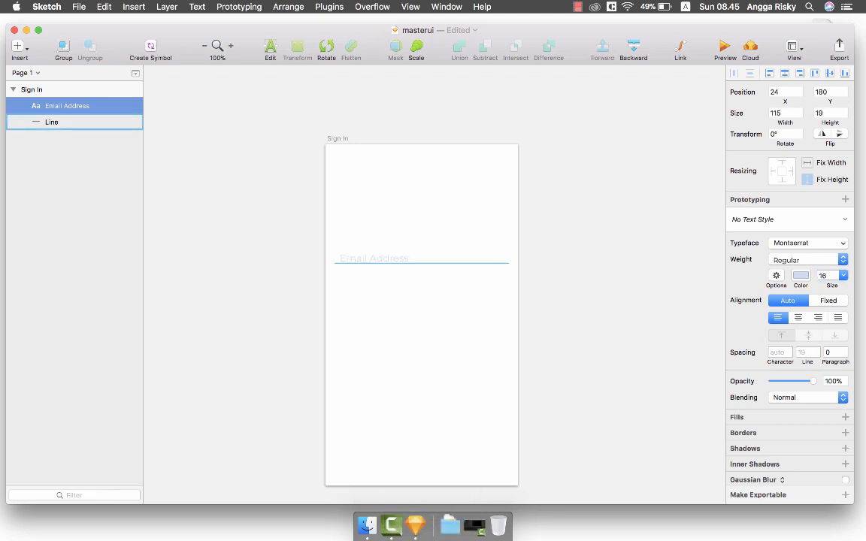
{"action": "key", "text": "alt"}
{"action": "left_click", "coordinate": [481, 264]}
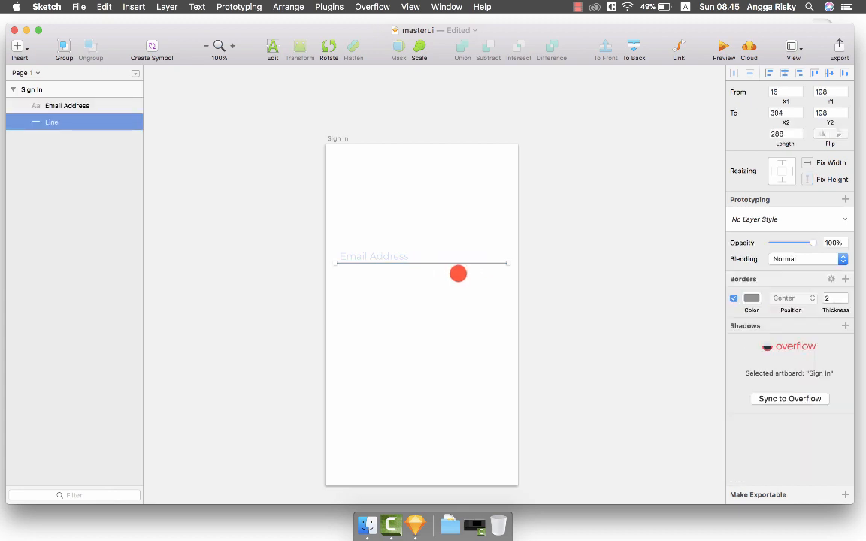
{"action": "left_click", "coordinate": [404, 255]}
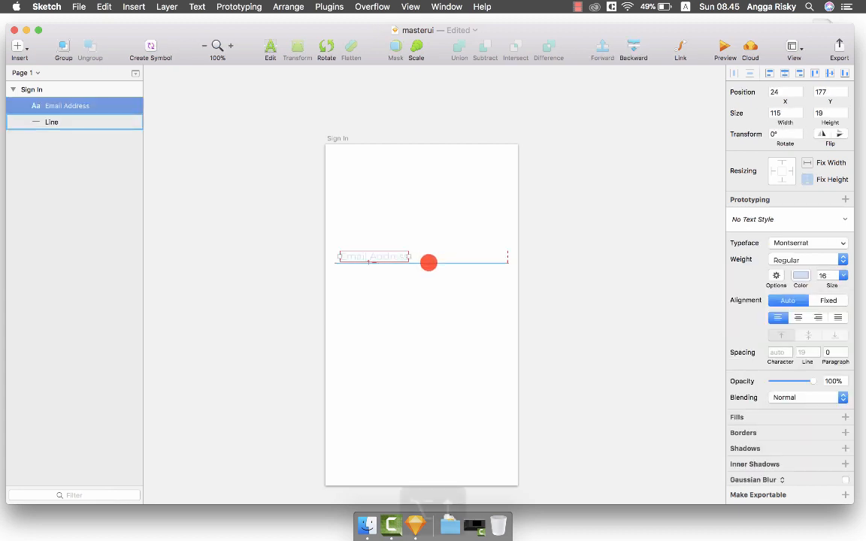
{"action": "key", "text": "alt+Up"}
{"action": "key", "text": "alt+Up"}
{"action": "key", "text": "alt+Up"}
{"action": "key", "text": "alt+Up"}
{"action": "key", "text": "alt+Up"}
{"action": "key", "text": "alt+Up"}
{"action": "key", "text": "alt+Up"}
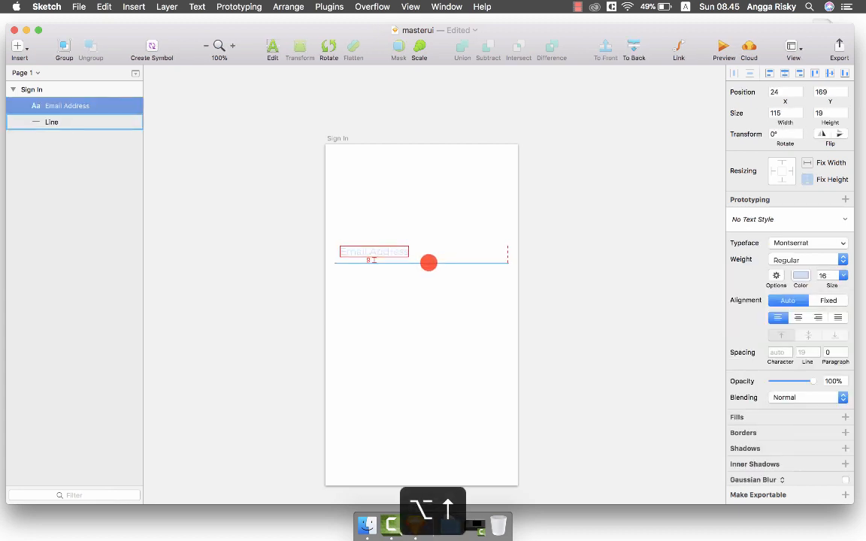
{"action": "key", "text": "alt+Down"}
{"action": "key", "text": "alt+Down"}
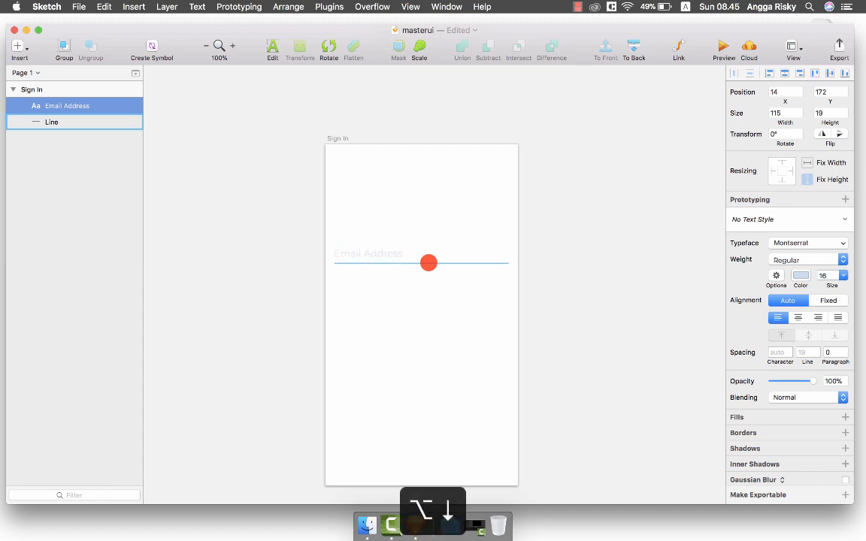
Group the Email Address label and line and name the group 'input'.
{"action": "left_click", "coordinate": [428, 263], "text": "shift"}
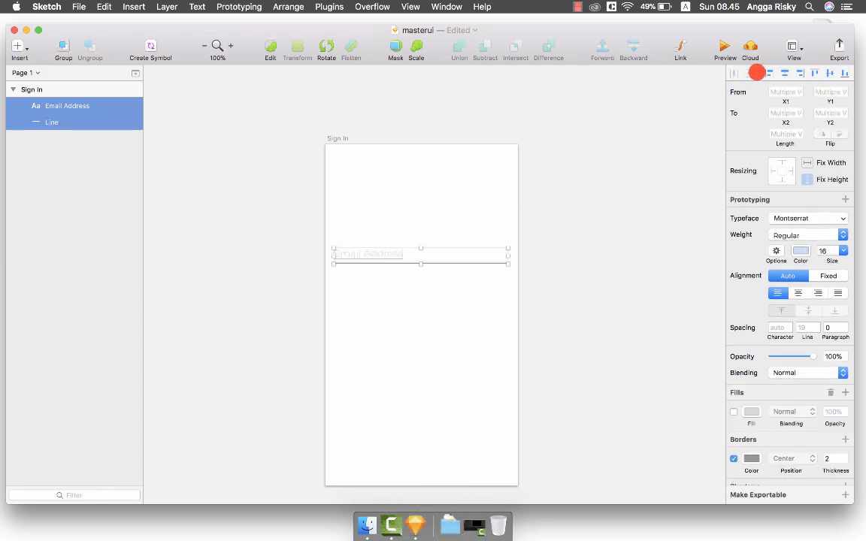
{"action": "scroll", "coordinate": [602, 197], "scroll_direction": "down", "scroll_amount": 1}
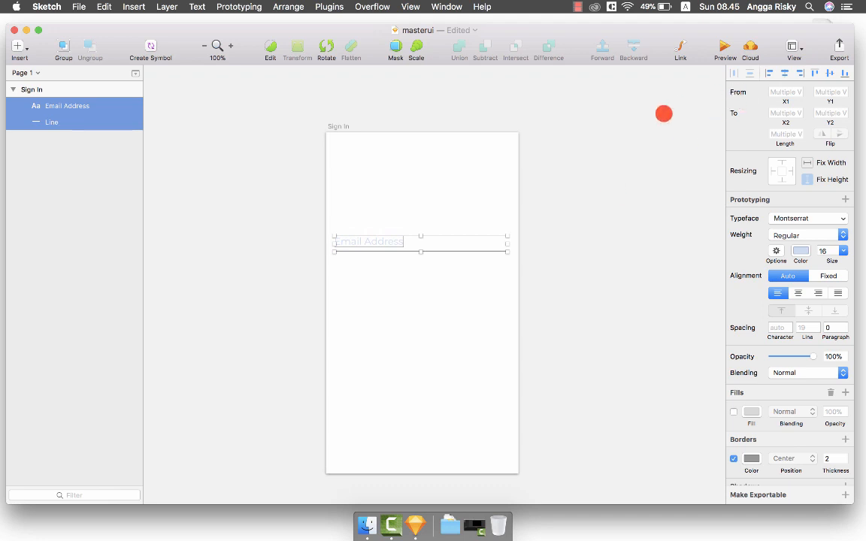
{"action": "key", "text": "super+g"}
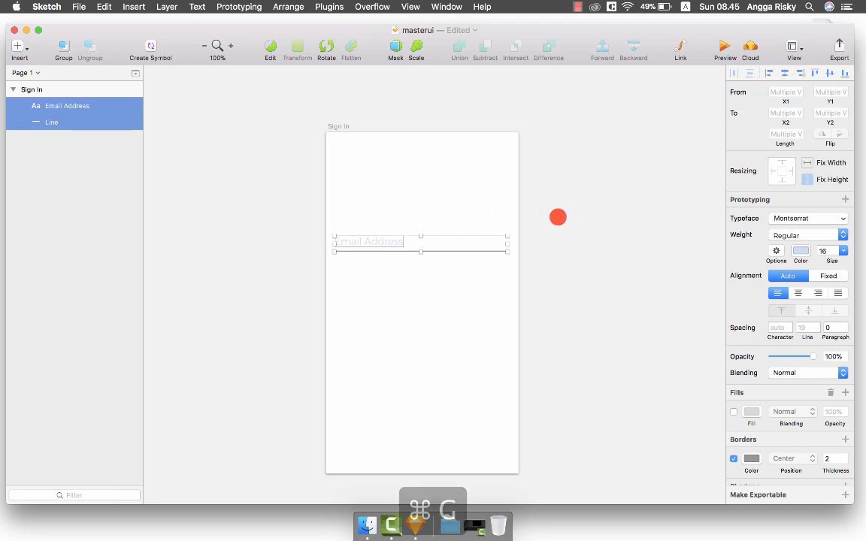
{"action": "key", "text": "super+r"}
{"action": "type", "text": "input"}
{"action": "key", "text": "Return"}
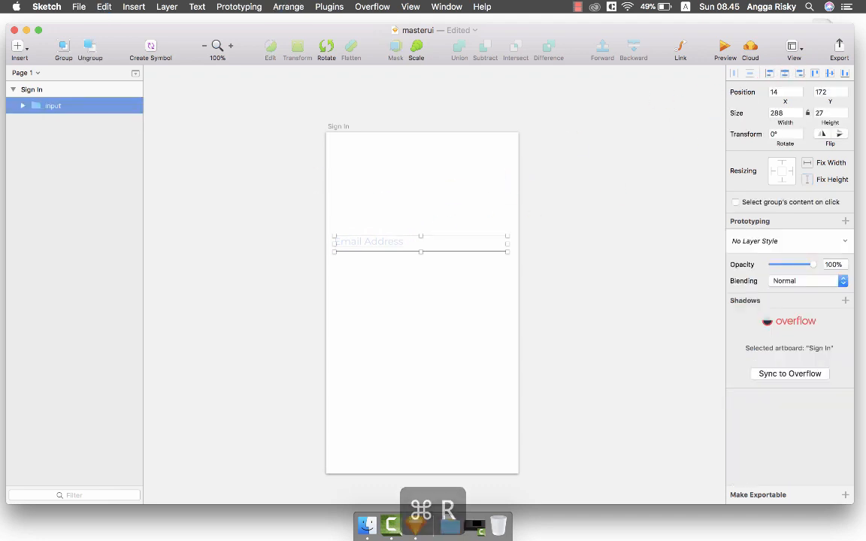
Centre the input group horizontally and vertically on the Sign In artboard.
{"action": "left_click", "coordinate": [781, 73]}
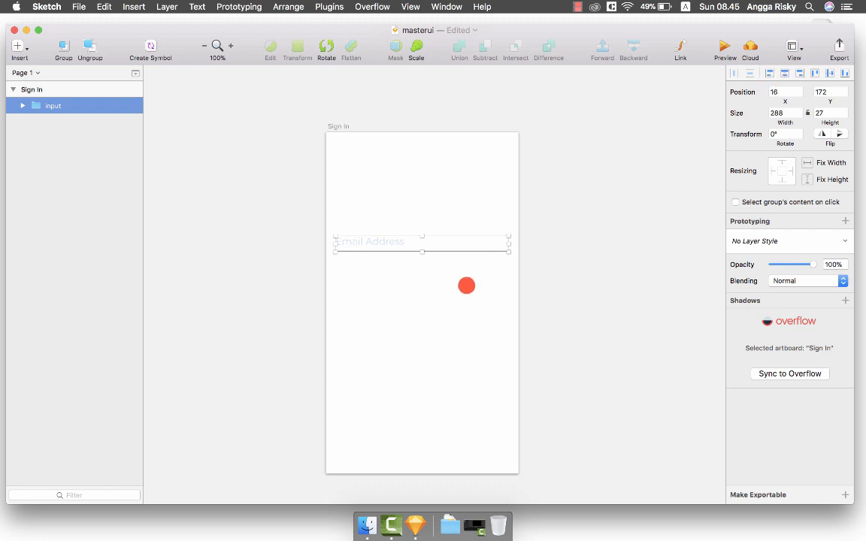
{"action": "scroll", "coordinate": [474, 282], "scroll_direction": "down", "scroll_amount": 2}
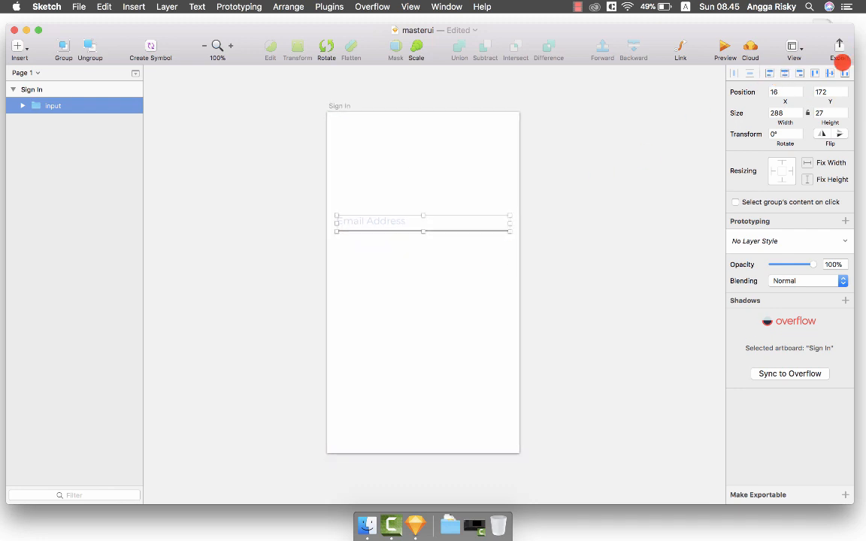
{"action": "left_click", "coordinate": [829, 72]}
{"action": "scroll", "coordinate": [573, 204], "scroll_direction": "up", "scroll_amount": 1}
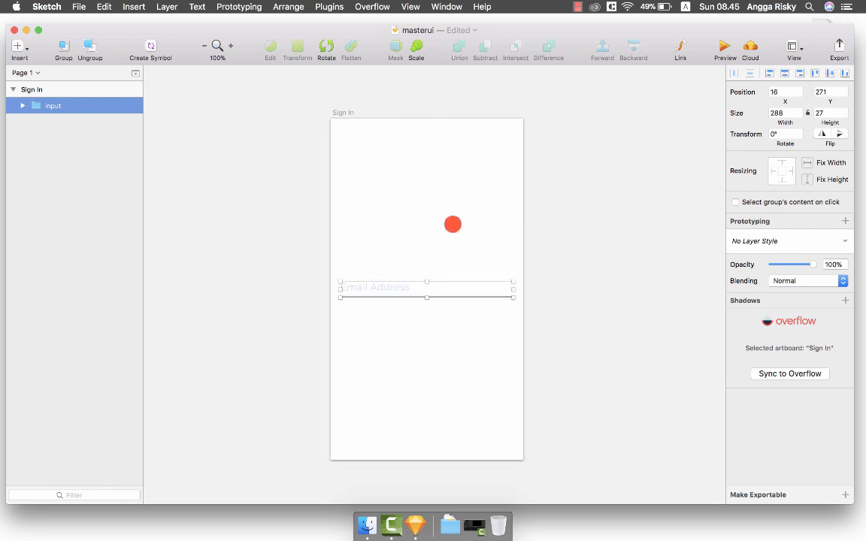
{"action": "left_click", "coordinate": [542, 238]}
{"action": "scroll", "coordinate": [530, 239], "scroll_direction": "down", "scroll_amount": 1}
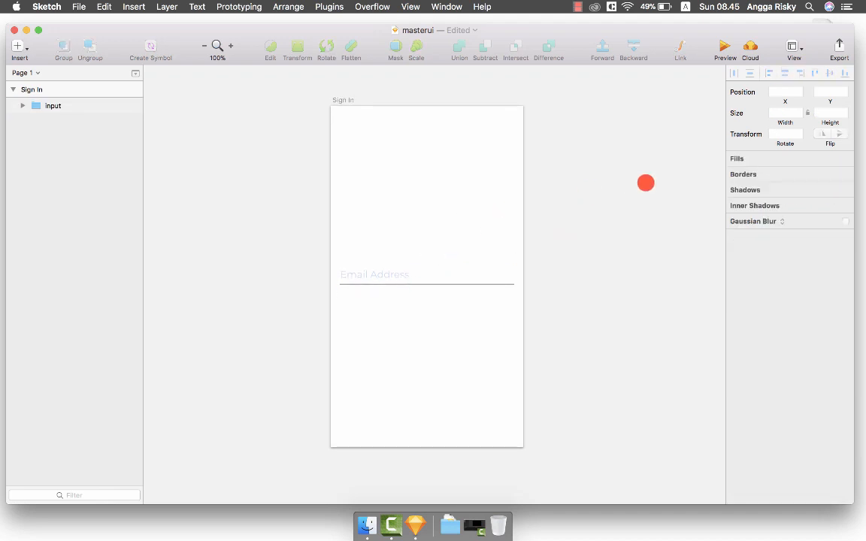
{"action": "scroll", "coordinate": [645, 183], "scroll_direction": "down", "scroll_amount": 2}
{"action": "scroll", "coordinate": [645, 182], "scroll_direction": "up", "scroll_amount": 2}
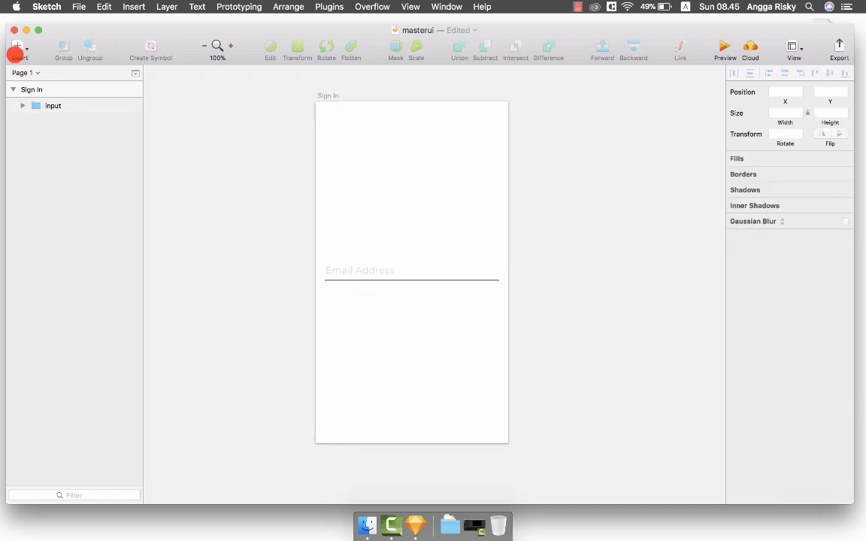
Insert the iOS Bars/Status/Black status bar onto the Sign In artboard.
{"action": "left_click", "coordinate": [16, 47]}
{"action": "mouse_move", "coordinate": [96, 236]}
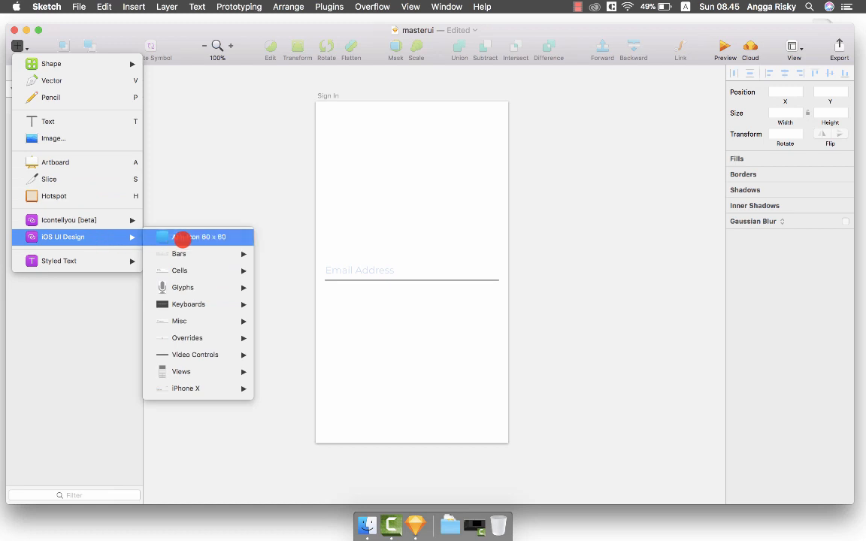
{"action": "mouse_move", "coordinate": [195, 260]}
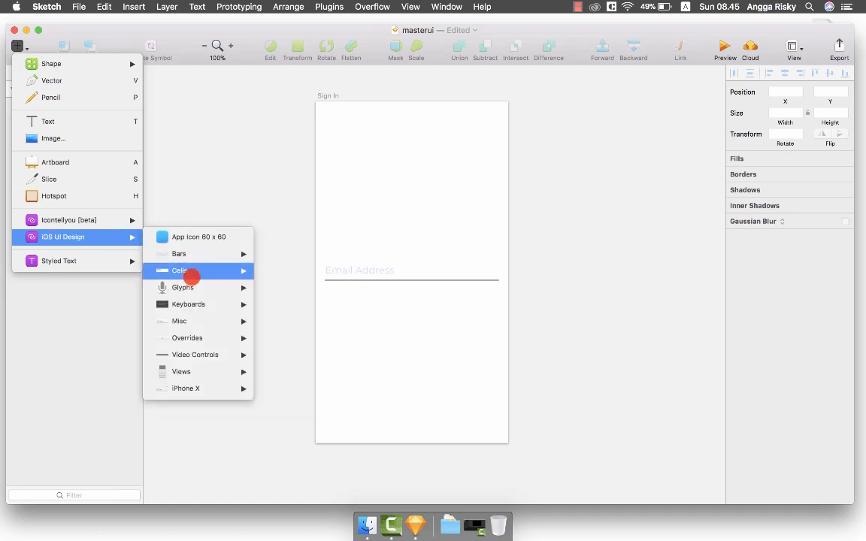
{"action": "mouse_move", "coordinate": [206, 325]}
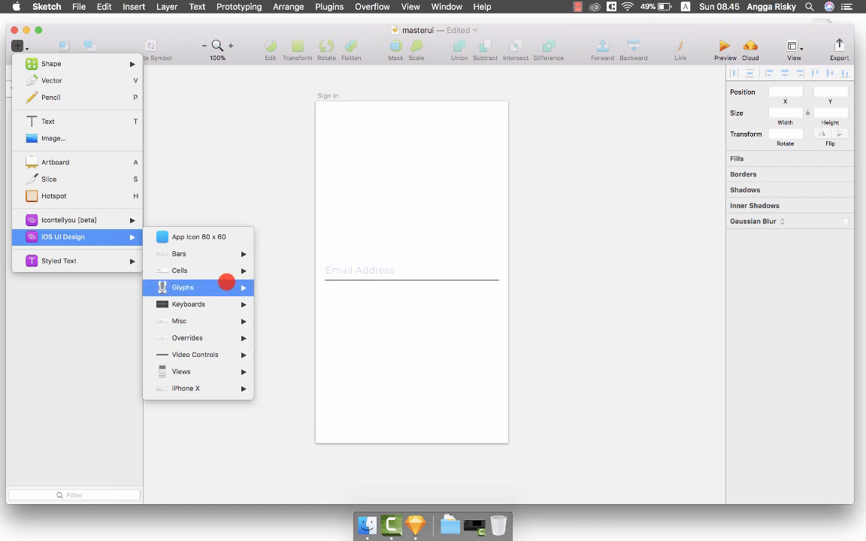
{"action": "mouse_move", "coordinate": [238, 251]}
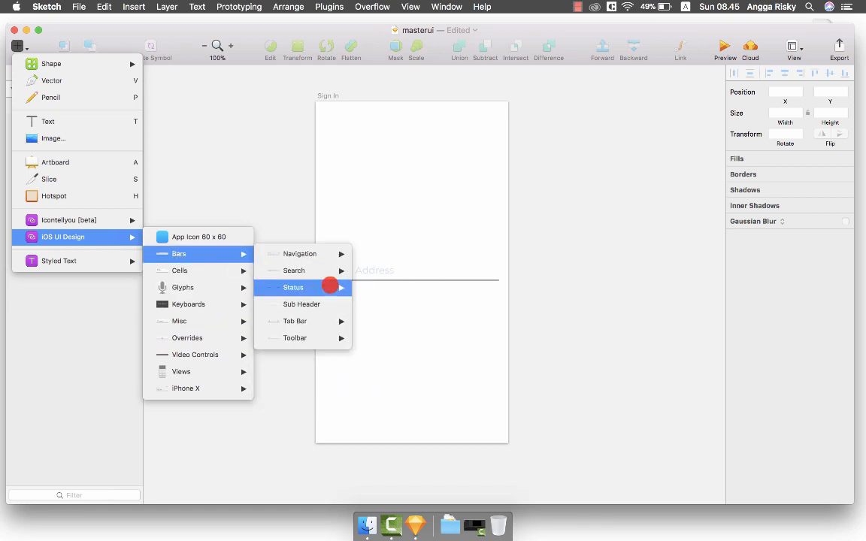
{"action": "mouse_move", "coordinate": [328, 286]}
{"action": "left_click", "coordinate": [394, 290]}
{"action": "left_click", "coordinate": [426, 124]}
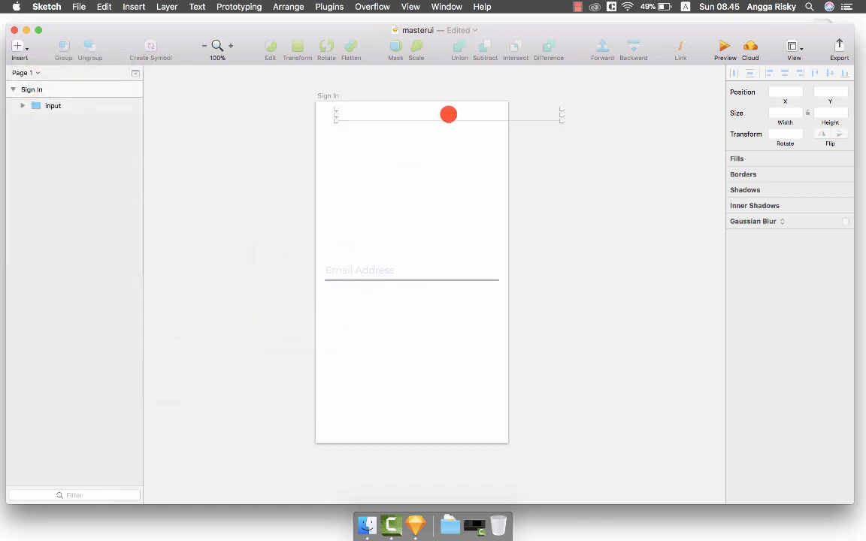
Move the status bar to the artboard's top edge and narrow it to 320×20.
{"action": "left_click_drag", "start_coordinate": [436, 115], "coordinate": [432, 105]}
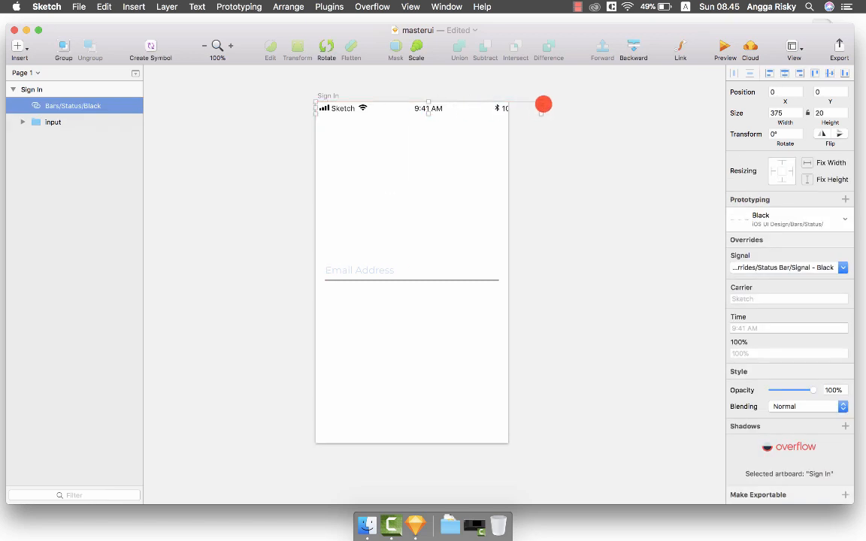
{"action": "left_click_drag", "start_coordinate": [540, 107], "coordinate": [502, 108]}
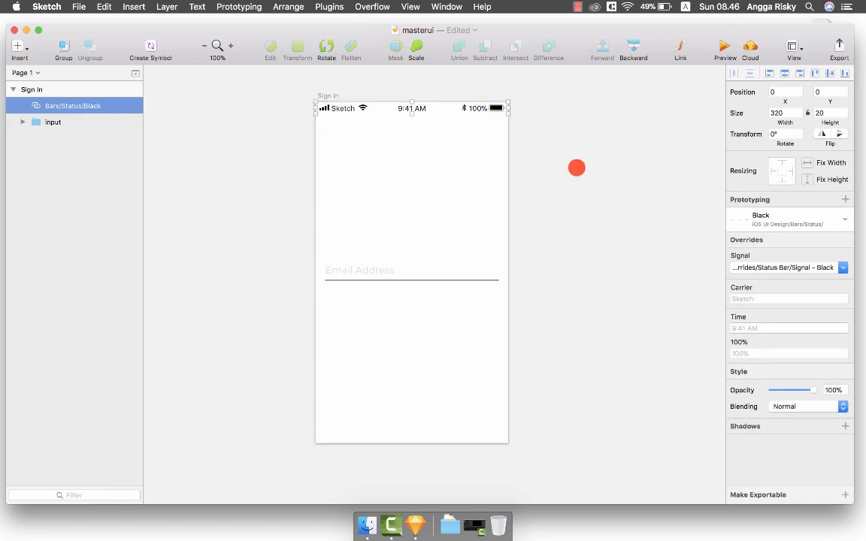
{"action": "left_click", "coordinate": [549, 209]}
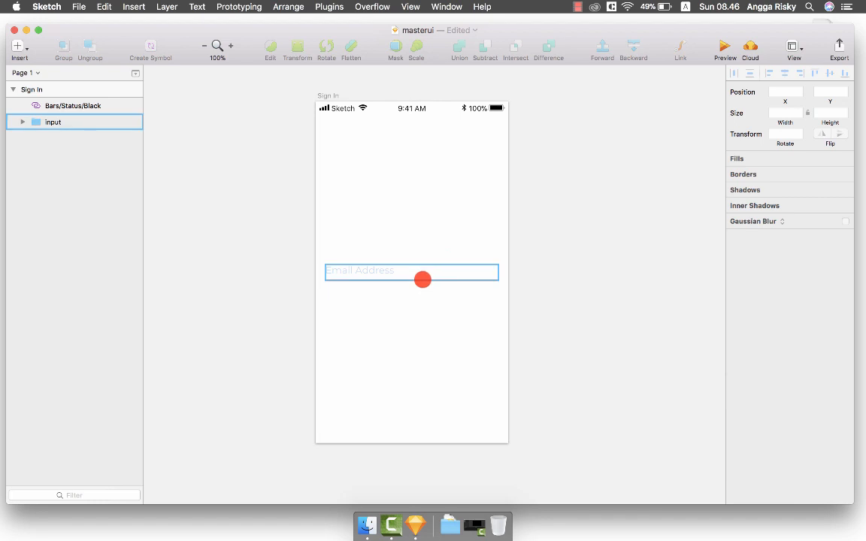
Lighten the Email Address underline's border colour almost to white.
{"action": "left_click", "coordinate": [423, 279]}
{"action": "left_click", "coordinate": [422, 279]}
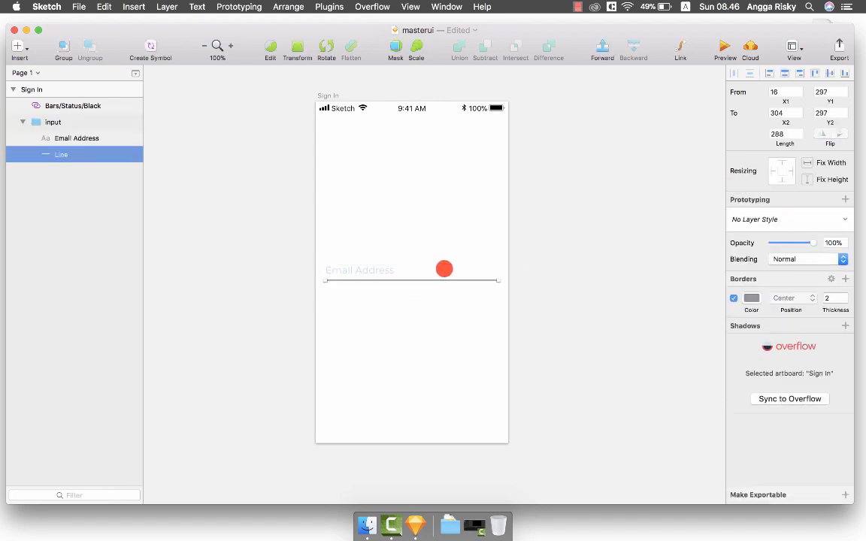
{"action": "left_click", "coordinate": [751, 298]}
{"action": "left_click_drag", "start_coordinate": [730, 388], "coordinate": [717, 379]}
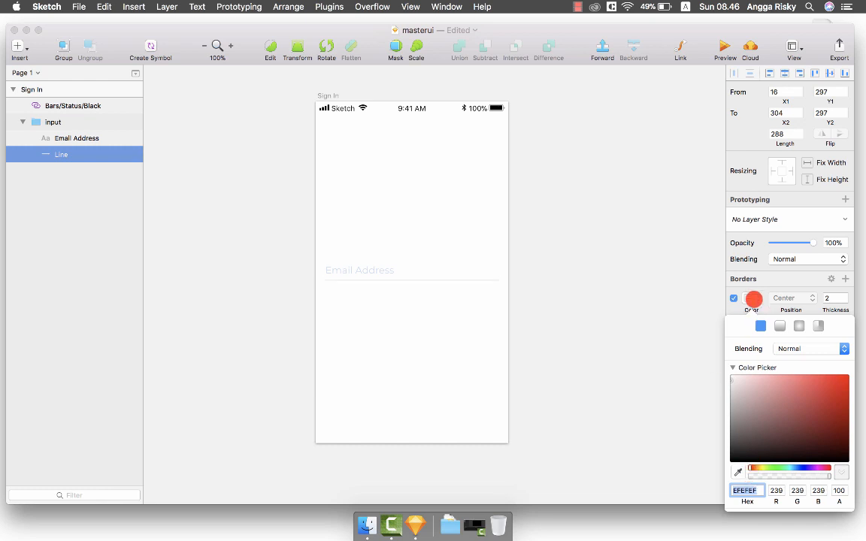
{"action": "left_click", "coordinate": [752, 296]}
Change the Email Address text colour to light grey C8C8C8.
{"action": "left_click", "coordinate": [363, 270]}
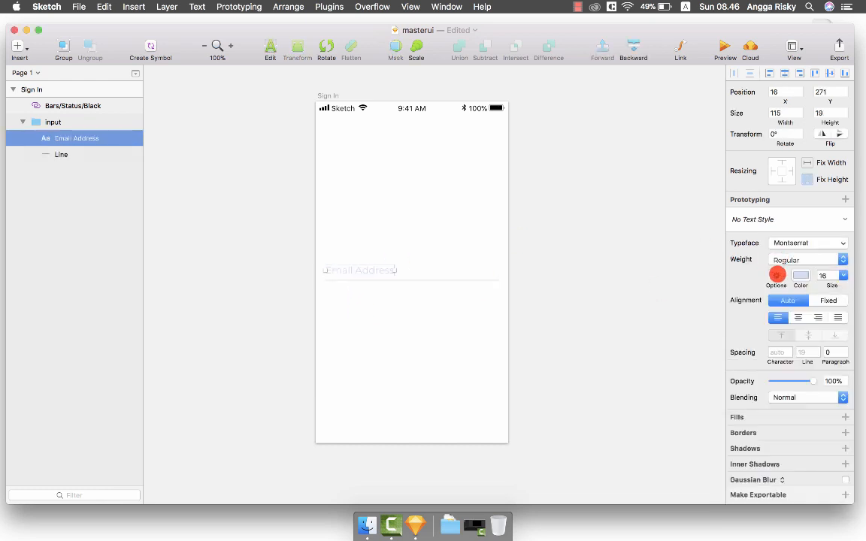
{"action": "left_click", "coordinate": [801, 275]}
{"action": "left_click_drag", "start_coordinate": [742, 322], "coordinate": [697, 321]}
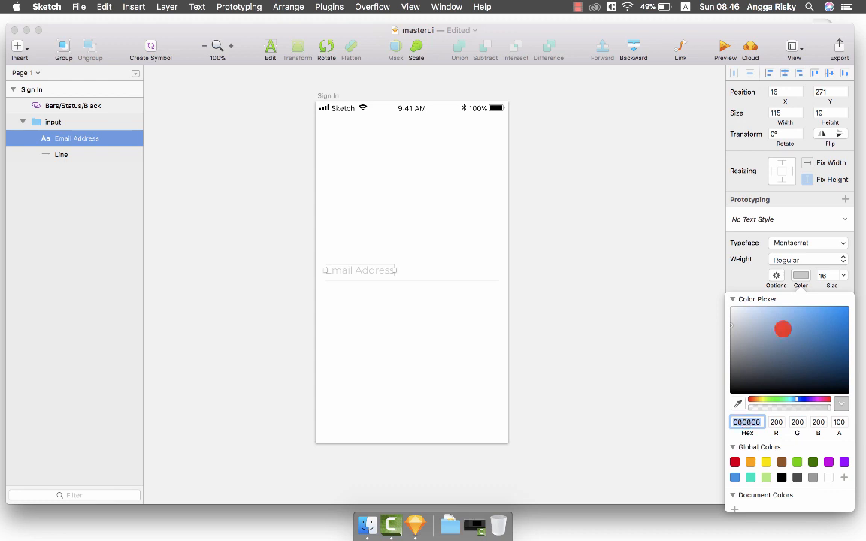
{"action": "left_click", "coordinate": [801, 276]}
{"action": "left_click", "coordinate": [560, 305]}
{"action": "scroll", "coordinate": [561, 306], "scroll_direction": "down", "scroll_amount": 1}
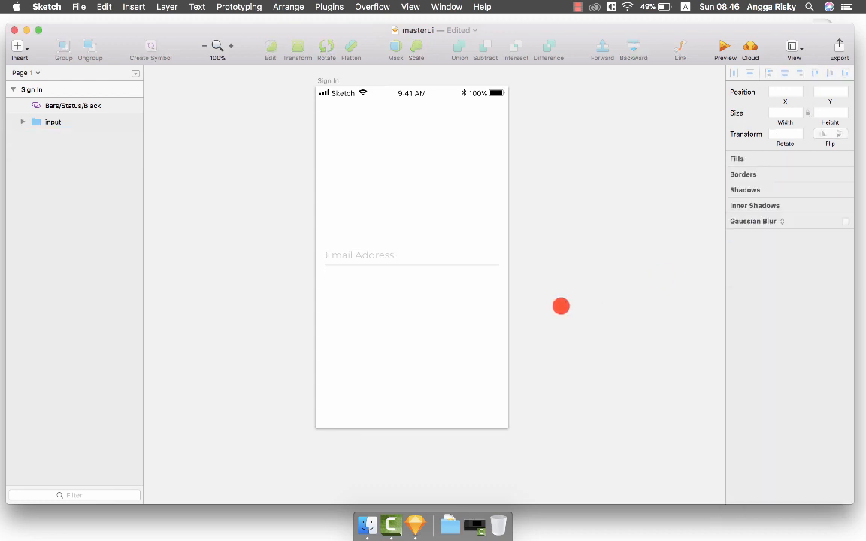
{"action": "scroll", "coordinate": [561, 305], "scroll_direction": "up", "scroll_amount": 3}
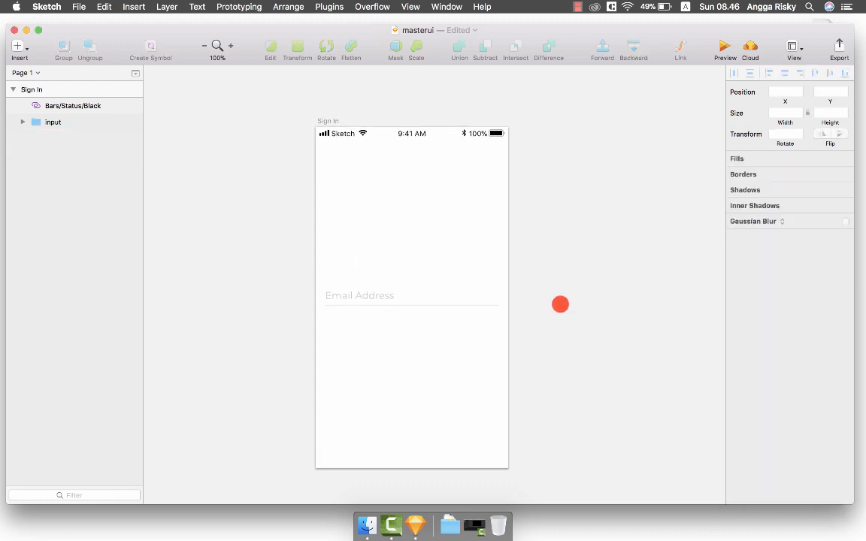
{"action": "scroll", "coordinate": [560, 304], "scroll_direction": "down", "scroll_amount": 2}
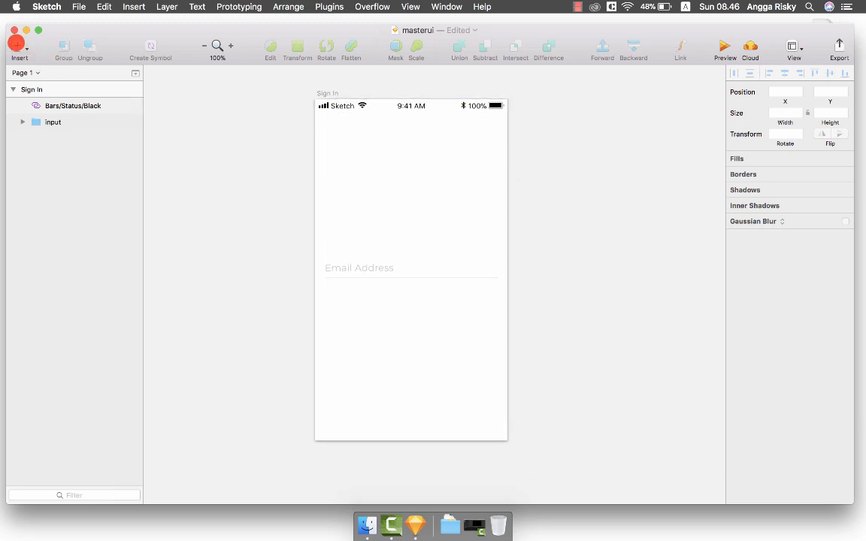
Draw a borderless 104×74 oval above the Email Address field.
{"action": "left_click", "coordinate": [17, 45]}
{"action": "mouse_move", "coordinate": [73, 63]}
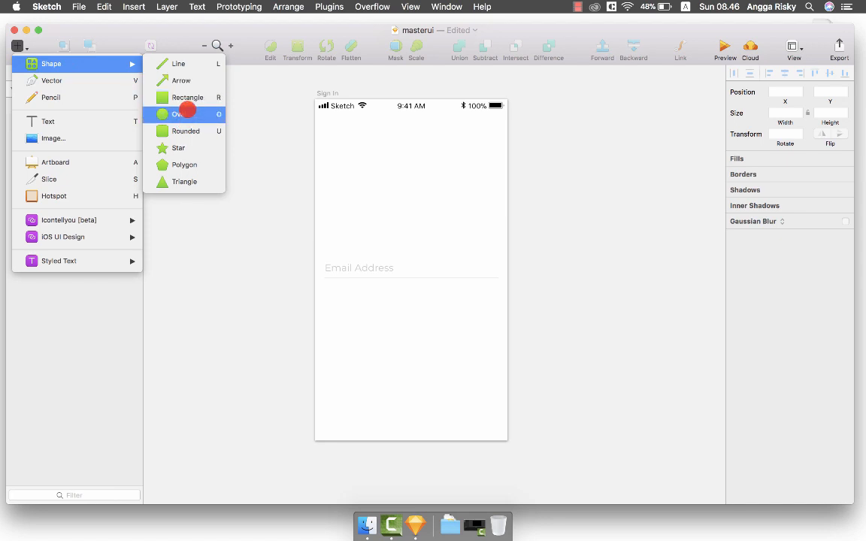
{"action": "left_click", "coordinate": [183, 118]}
{"action": "left_click_drag", "start_coordinate": [357, 161], "coordinate": [418, 207]}
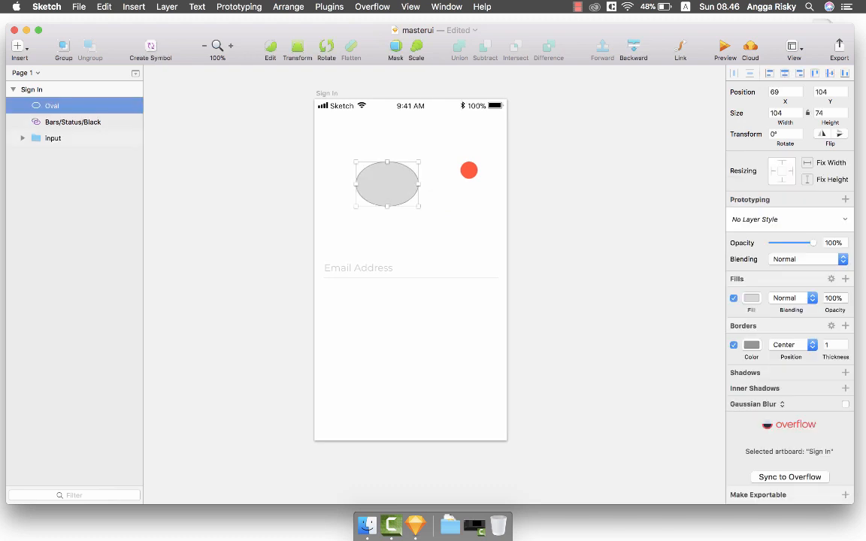
{"action": "left_click", "coordinate": [732, 345]}
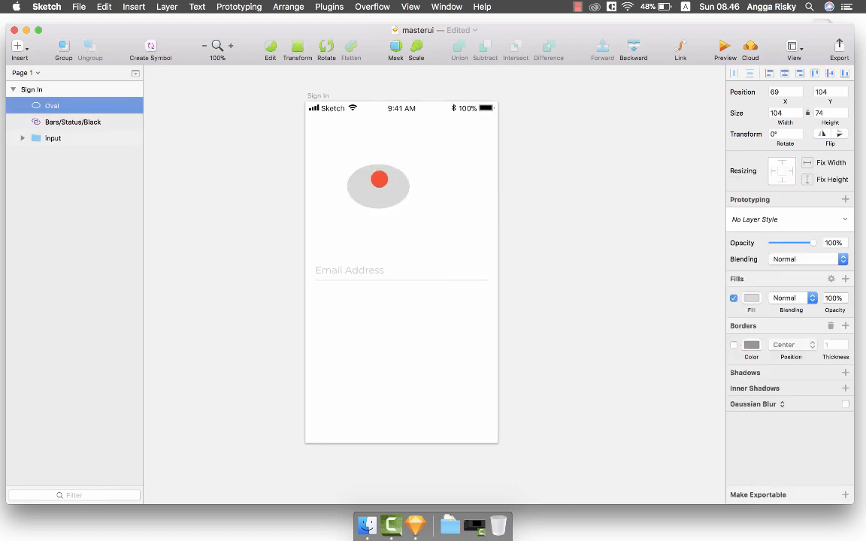
Pull the oval's right point inward to curl it into a hook shape.
{"action": "double_click", "coordinate": [379, 179]}
{"action": "mouse_move", "coordinate": [408, 185]}
{"action": "left_mouse_down"}
{"action": "mouse_move", "coordinate": [385, 187]}
{"action": "mouse_move", "coordinate": [418, 179]}
{"action": "left_mouse_up"}
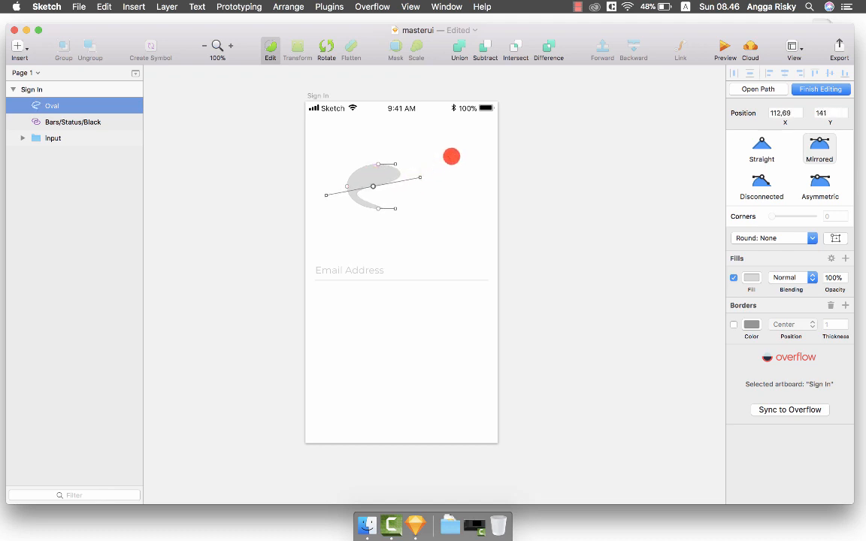
{"action": "left_click", "coordinate": [451, 157]}
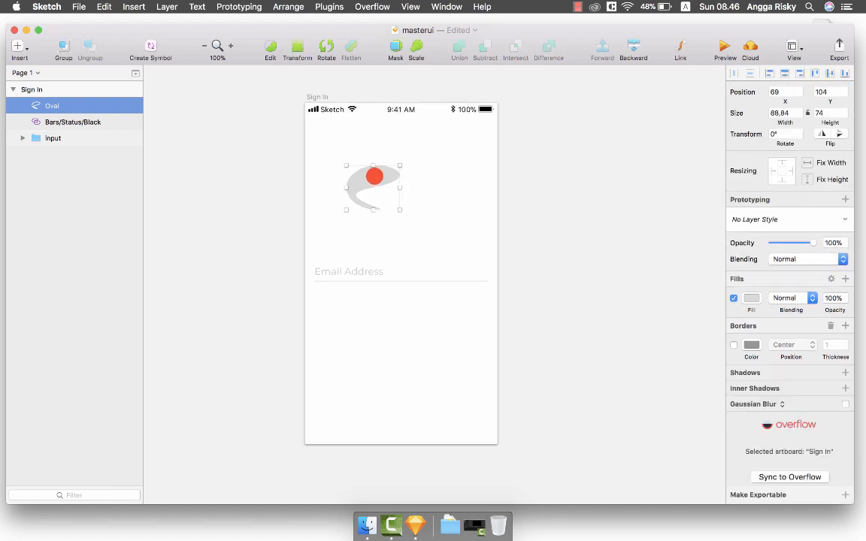
{"action": "right_click", "coordinate": [372, 169]}
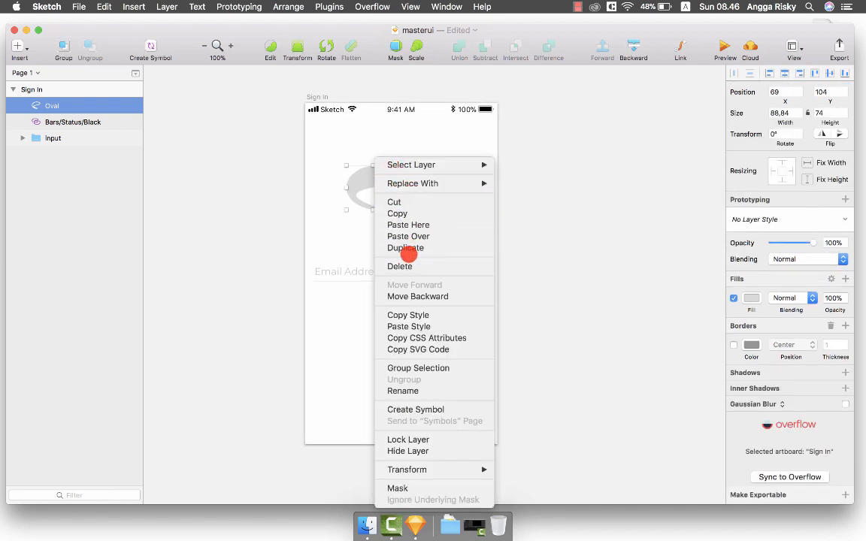
{"action": "left_click", "coordinate": [406, 248]}
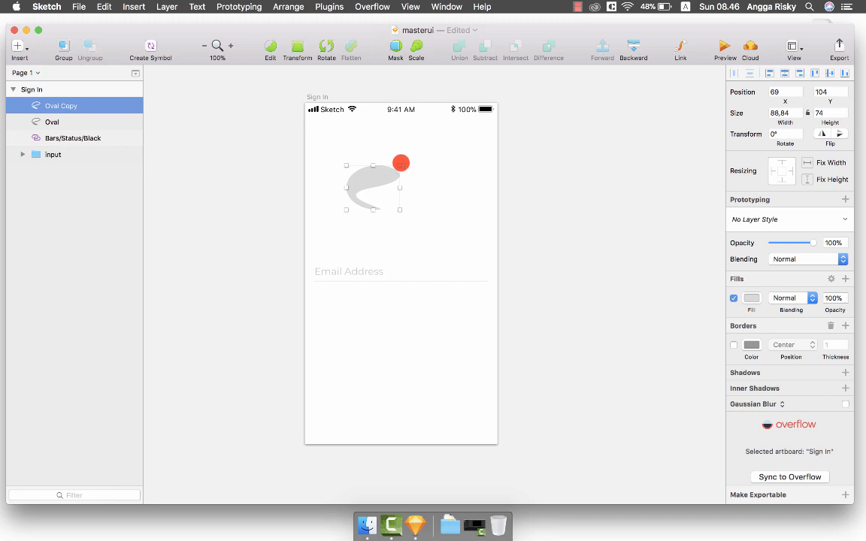
{"action": "key", "text": "super+shift+r"}
{"action": "left_click_drag", "start_coordinate": [400, 164], "coordinate": [398, 225]}
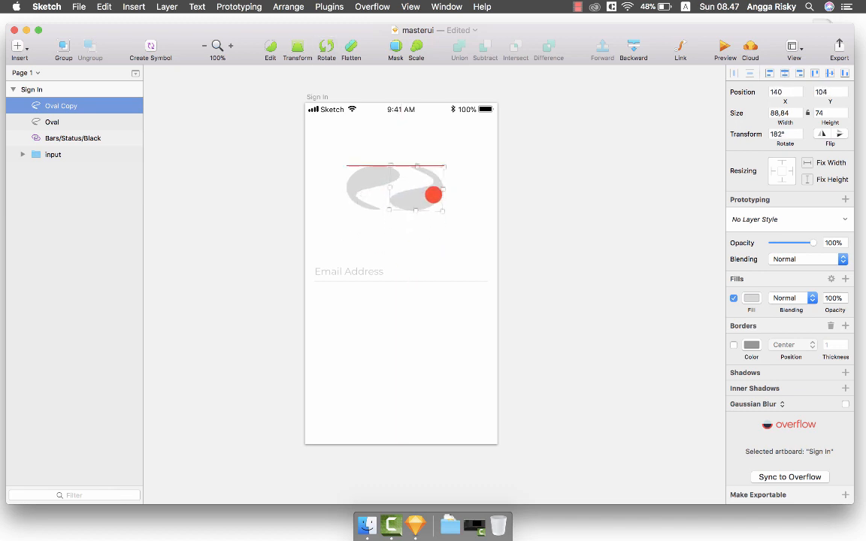
{"action": "left_click_drag", "start_coordinate": [423, 199], "coordinate": [435, 199]}
{"action": "left_click", "coordinate": [469, 191]}
{"action": "scroll", "coordinate": [468, 191], "scroll_direction": "left", "scroll_amount": 1}
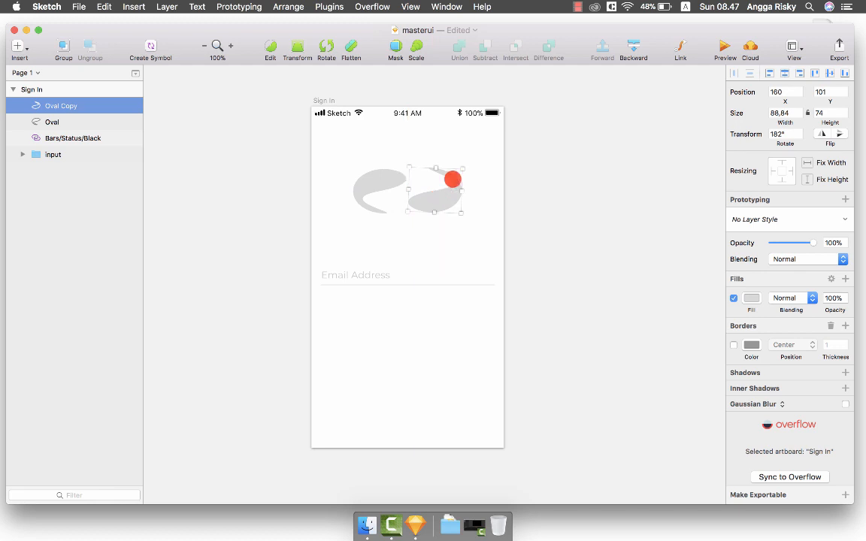
{"action": "key", "text": "Delete"}
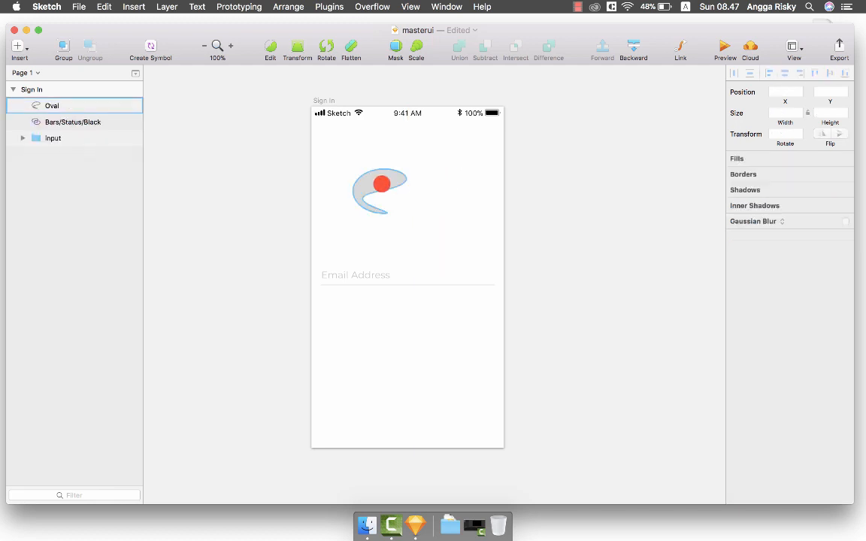
Rotate the hook-shaped oval 54° and centre it horizontally on the artboard.
{"action": "left_click", "coordinate": [380, 182]}
{"action": "left_click_drag", "start_coordinate": [408, 169], "coordinate": [436, 209]}
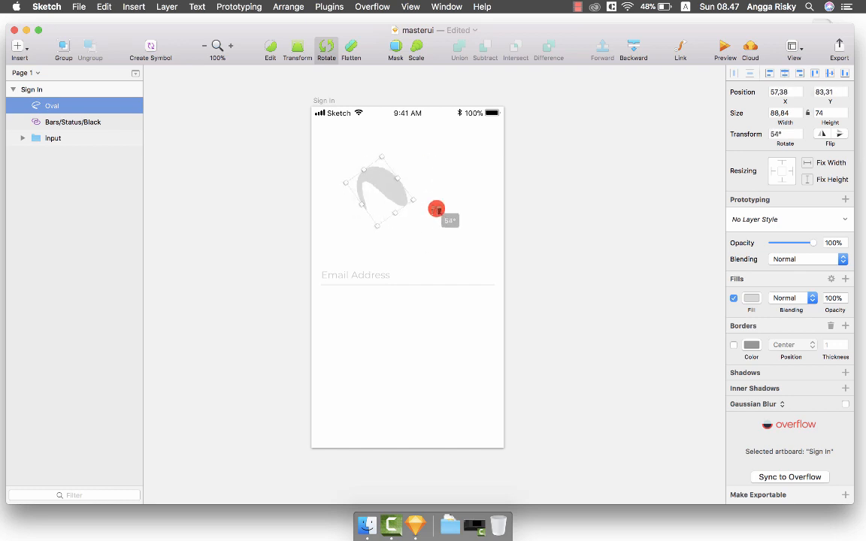
{"action": "left_click", "coordinate": [440, 188]}
{"action": "left_click", "coordinate": [386, 187]}
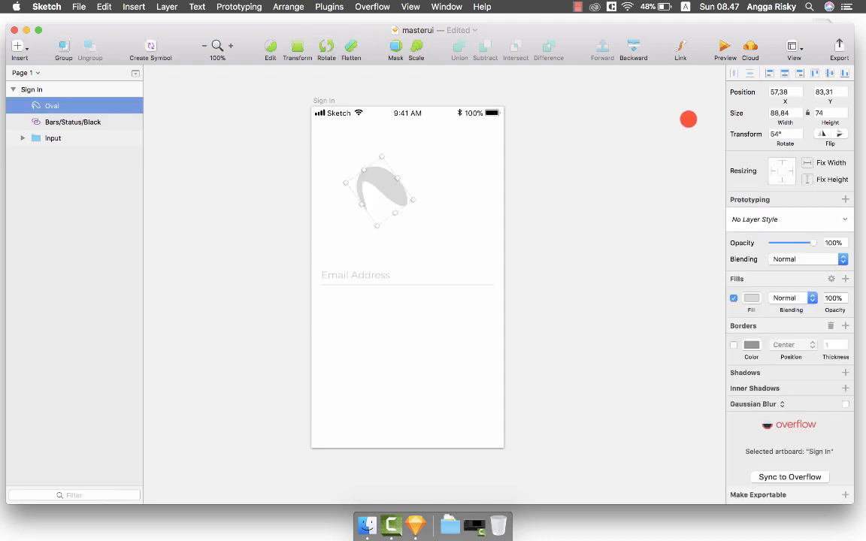
{"action": "left_click", "coordinate": [785, 73]}
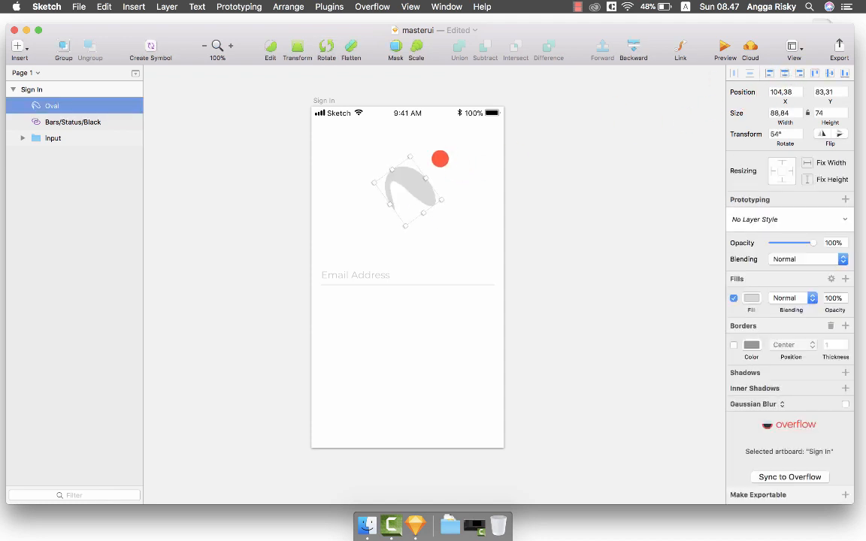
Enlarge the oval to 115.59×96.28 and re-centre it horizontally at x 86.88.
{"action": "left_click_drag", "start_coordinate": [442, 199], "coordinate": [487, 240]}
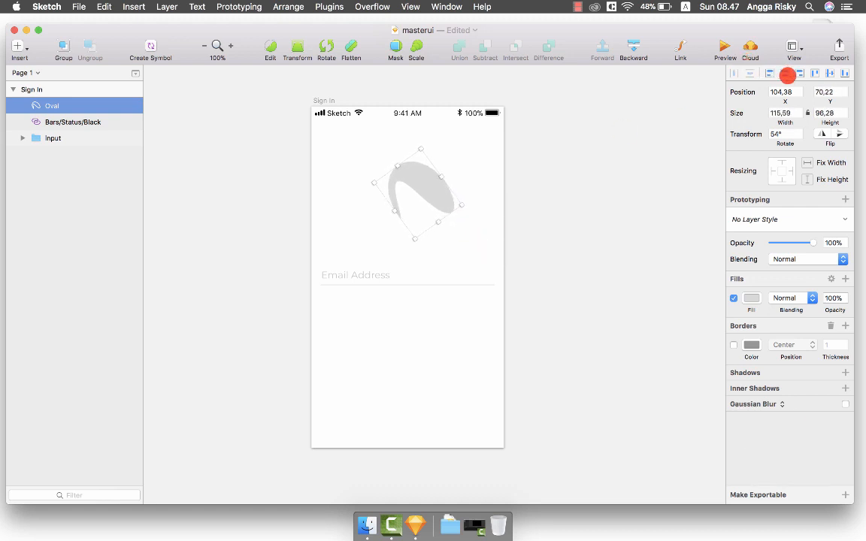
{"action": "left_click", "coordinate": [786, 74]}
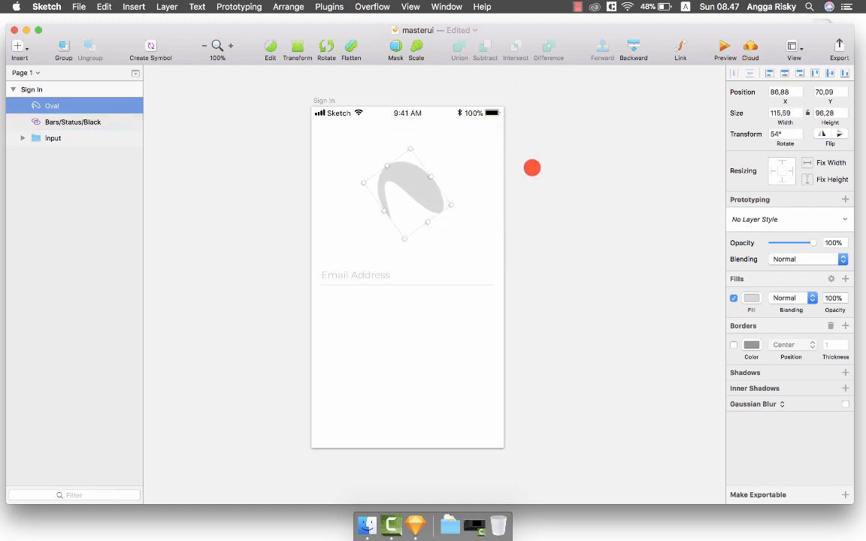
{"action": "left_click", "coordinate": [532, 168]}
{"action": "scroll", "coordinate": [531, 168], "scroll_direction": "down", "scroll_amount": 4}
{"action": "scroll", "coordinate": [531, 168], "scroll_direction": "up", "scroll_amount": 3}
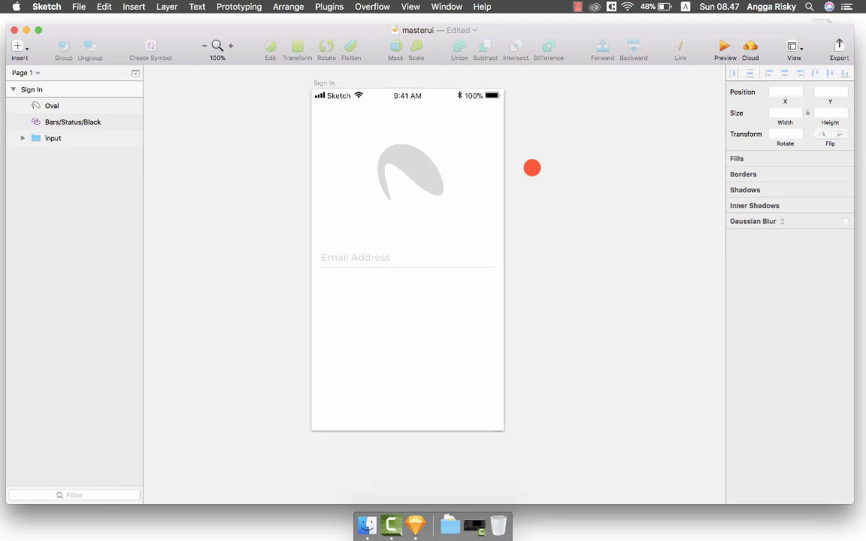
{"action": "key", "text": "super+equal"}
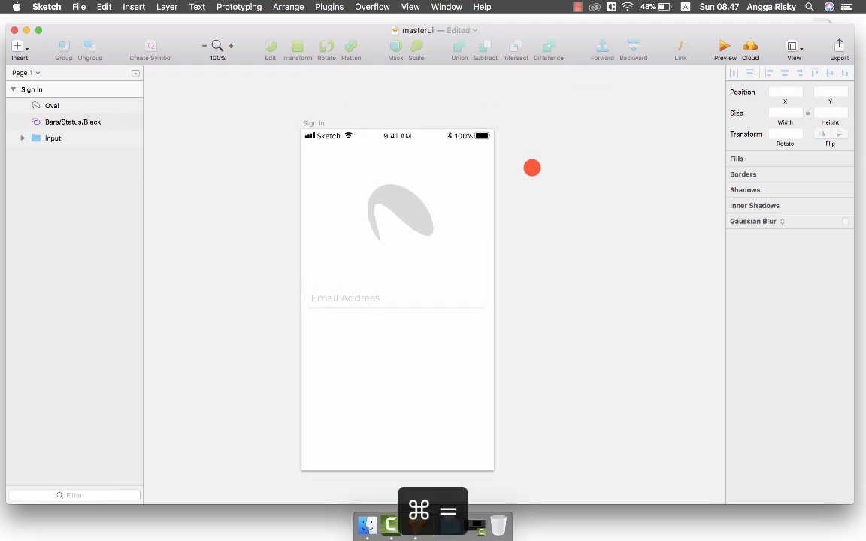
{"action": "scroll", "coordinate": [532, 168], "scroll_direction": "up", "scroll_amount": 3}
{"action": "key", "text": "super+minus"}
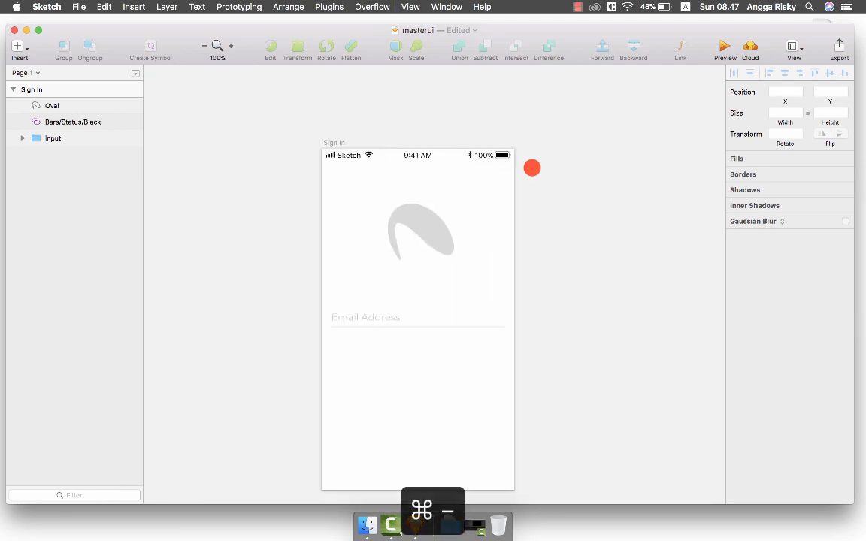
{"action": "left_click", "coordinate": [428, 170]}
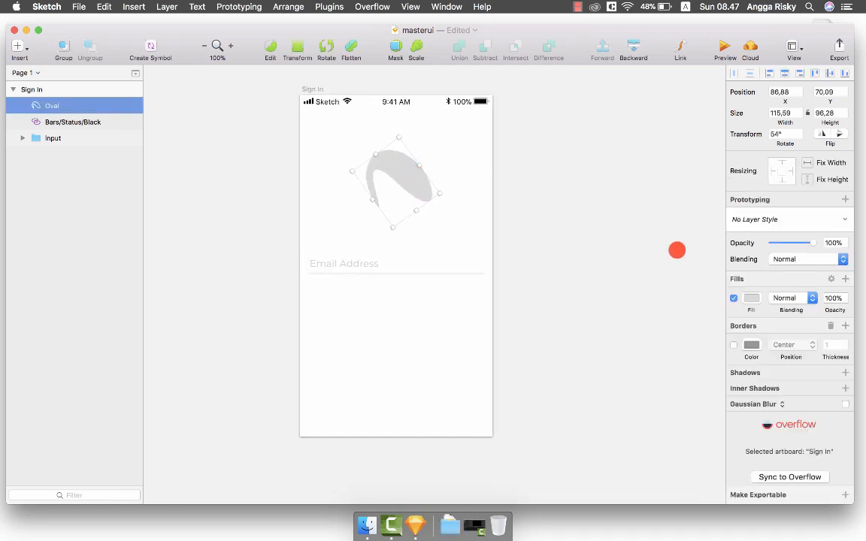
{"action": "left_click", "coordinate": [751, 297]}
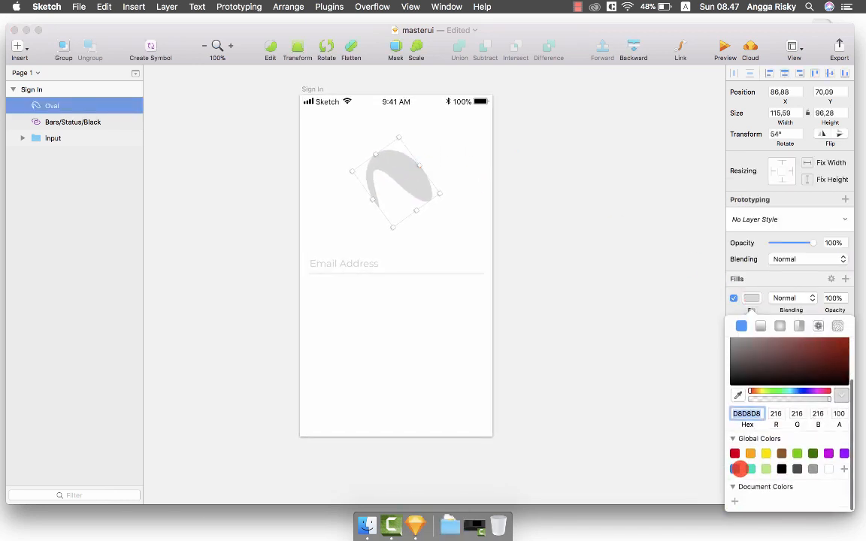
Fill the curved logo shape with indigo blue 585BFD.
{"action": "left_click", "coordinate": [735, 463]}
{"action": "left_click", "coordinate": [803, 424]}
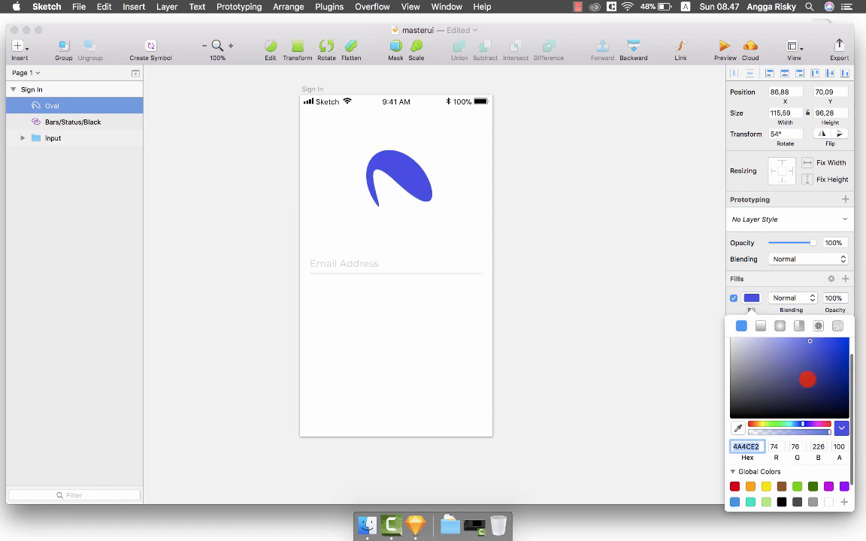
{"action": "scroll", "coordinate": [807, 376], "scroll_direction": "up", "scroll_amount": 2}
{"action": "left_click_drag", "start_coordinate": [814, 362], "coordinate": [808, 352]}
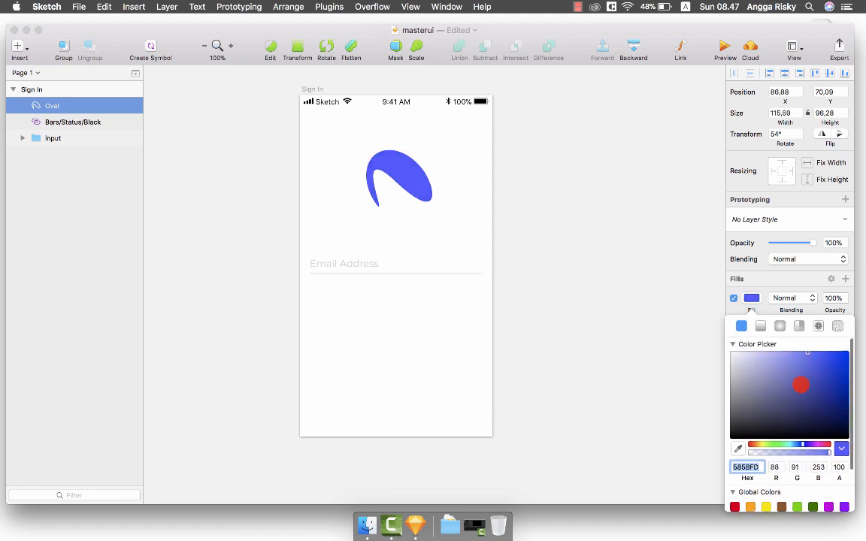
{"action": "scroll", "coordinate": [798, 385], "scroll_direction": "down", "scroll_amount": 2}
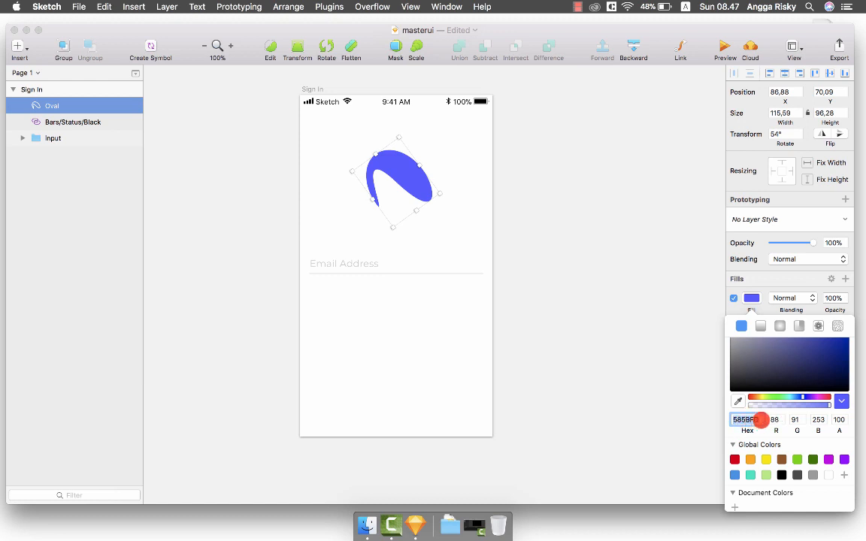
{"action": "scroll", "coordinate": [775, 380], "scroll_direction": "up", "scroll_amount": 2}
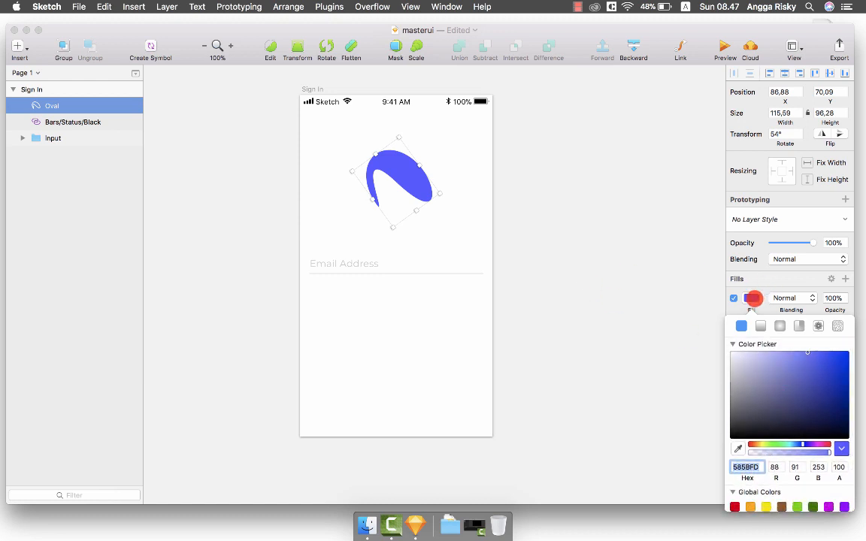
{"action": "left_click", "coordinate": [752, 297]}
{"action": "scroll", "coordinate": [496, 180], "scroll_direction": "up", "scroll_amount": 2}
Wrap the blue logo shape in a new group named 'logo'.
{"action": "left_click", "coordinate": [474, 168]}
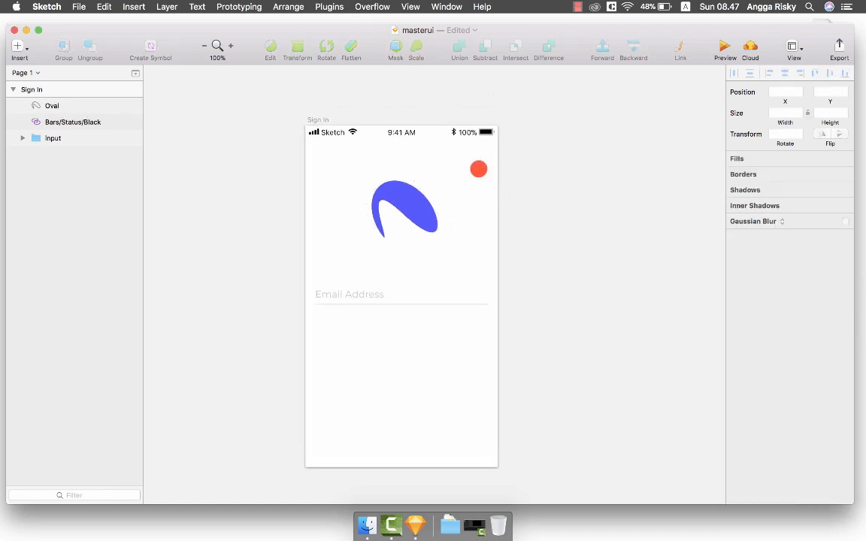
{"action": "key", "text": "super+equal"}
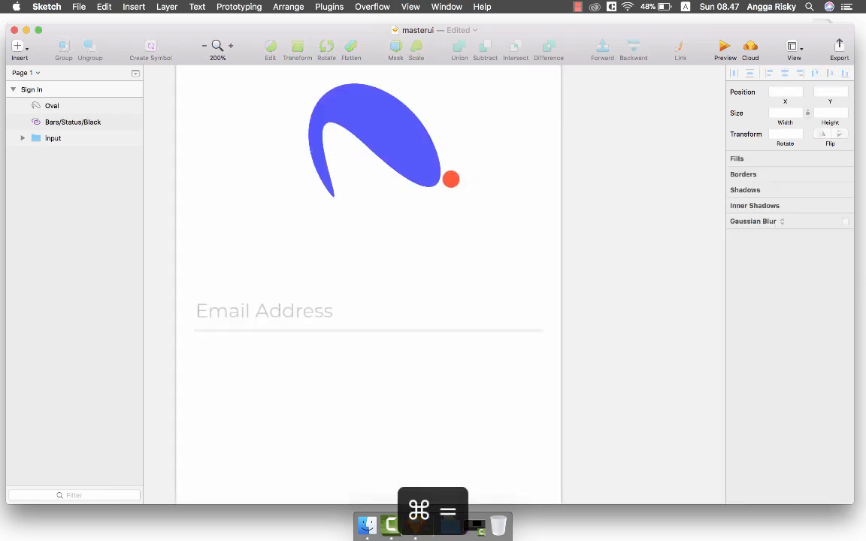
{"action": "scroll", "coordinate": [451, 179], "scroll_direction": "left", "scroll_amount": 1}
{"action": "left_click", "coordinate": [399, 162]}
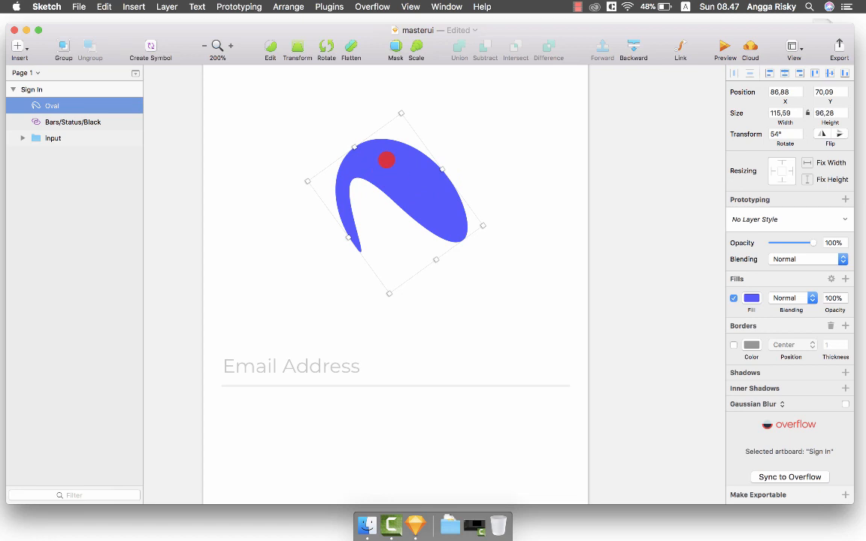
{"action": "key", "text": "super+g"}
{"action": "key", "text": "super+r"}
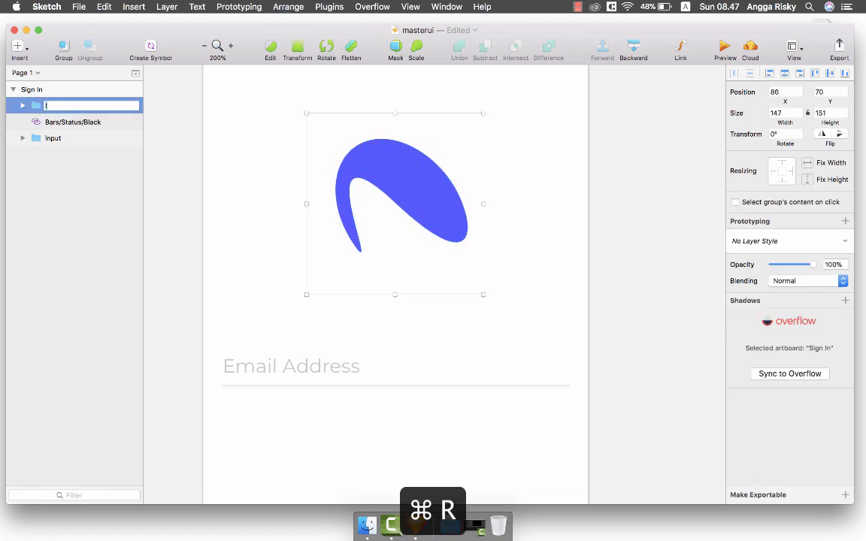
{"action": "type", "text": "logo"}
{"action": "key", "text": "Return"}
{"action": "double_click", "coordinate": [441, 157]}
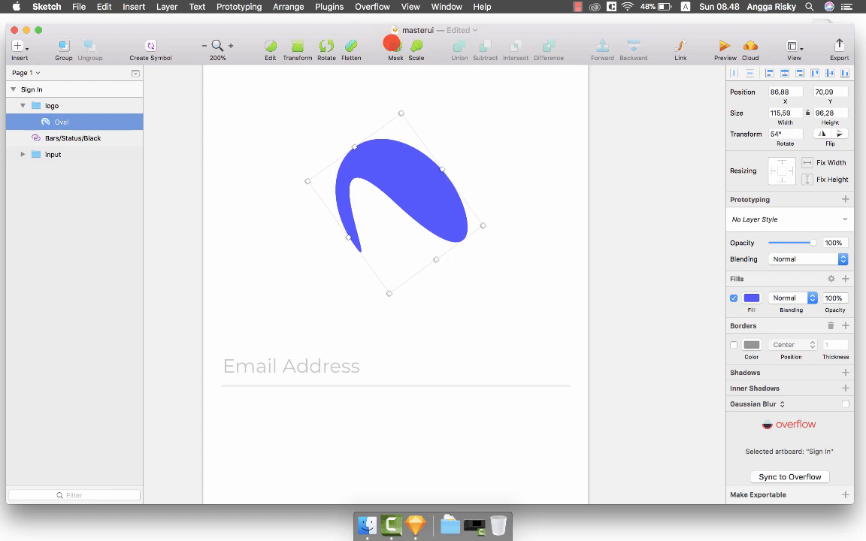
Draw a closed curved vector path over the logo's inner curve.
{"action": "left_click", "coordinate": [21, 46]}
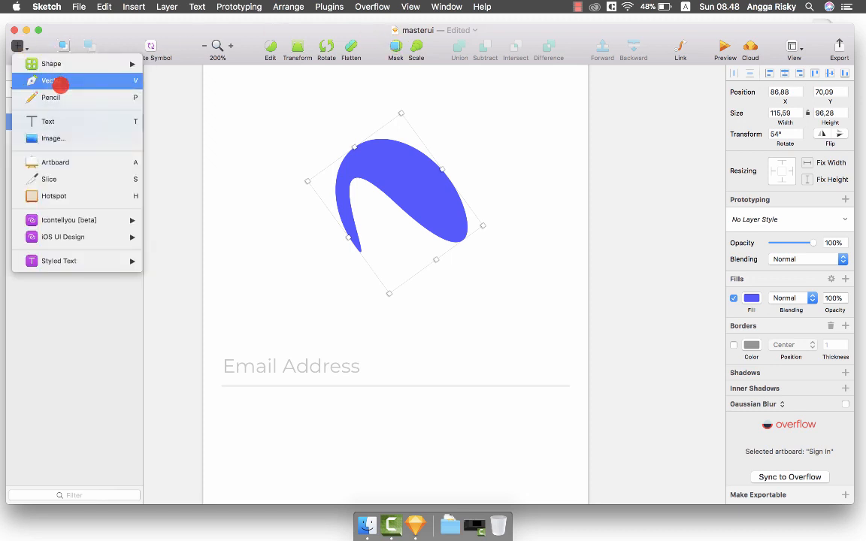
{"action": "left_click", "coordinate": [60, 81]}
{"action": "left_click", "coordinate": [464, 251]}
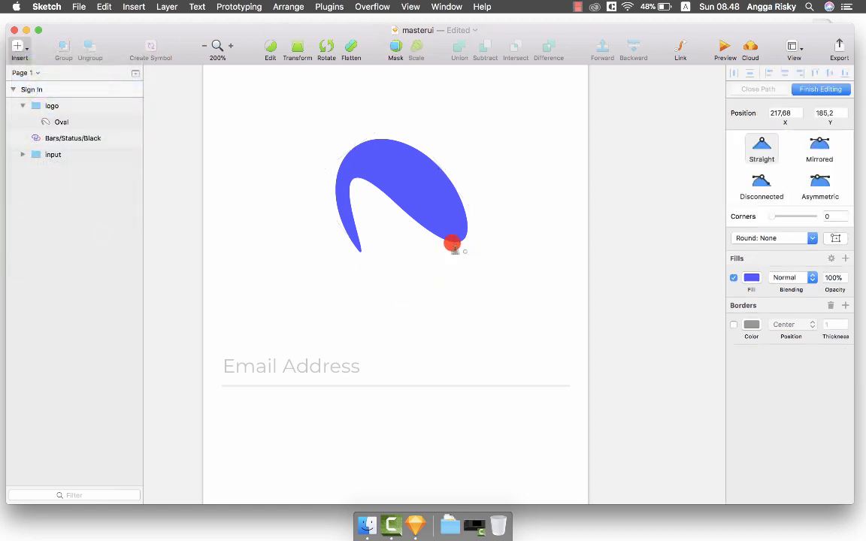
{"action": "left_click_drag", "start_coordinate": [338, 179], "coordinate": [296, 203]}
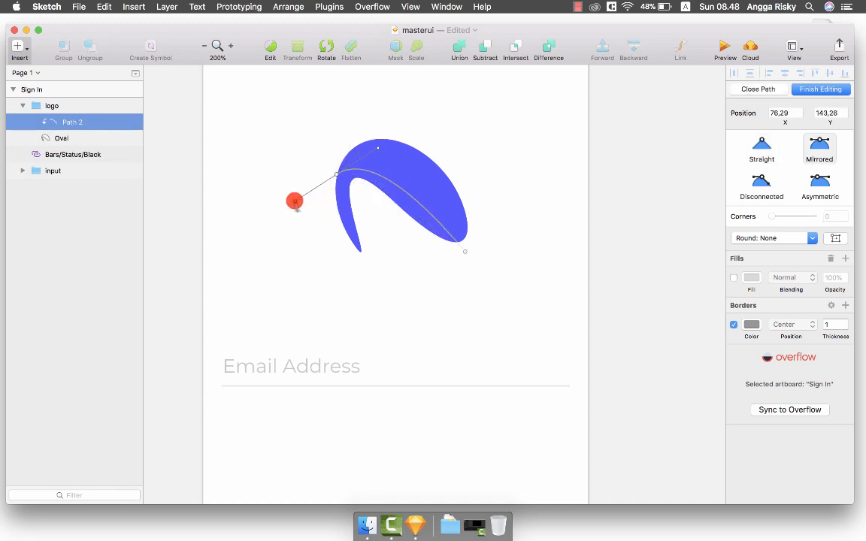
{"action": "left_click", "coordinate": [367, 275]}
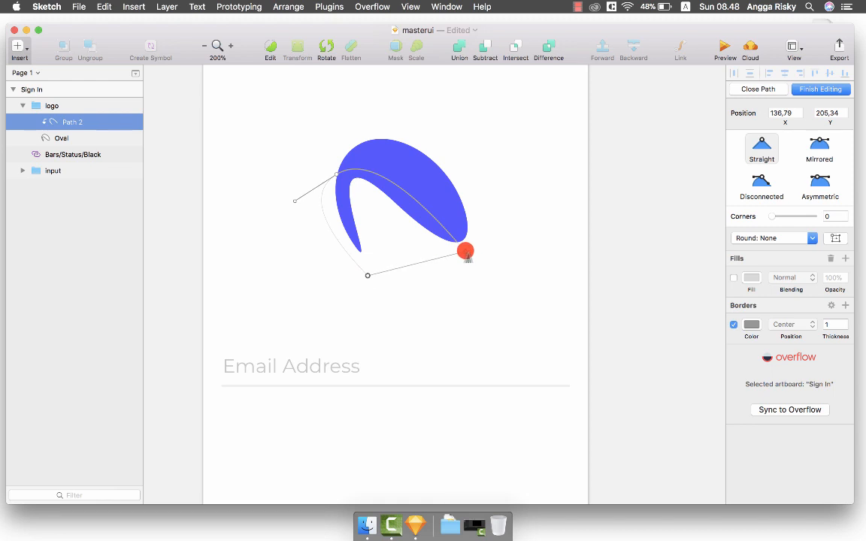
{"action": "left_click", "coordinate": [464, 251]}
{"action": "left_click", "coordinate": [819, 89]}
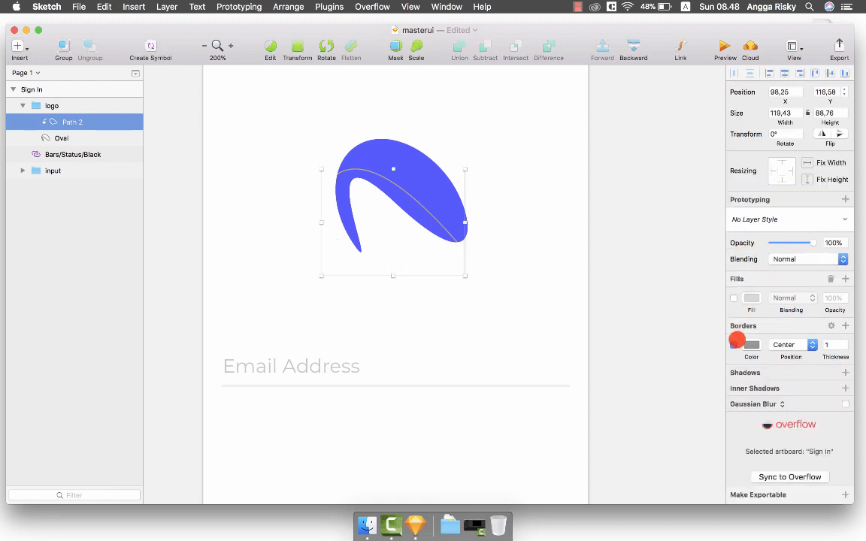
Remove the path's border and fill it with the logo blue, darkened slightly to 5053F6.
{"action": "left_click", "coordinate": [732, 345]}
{"action": "left_click", "coordinate": [734, 298]}
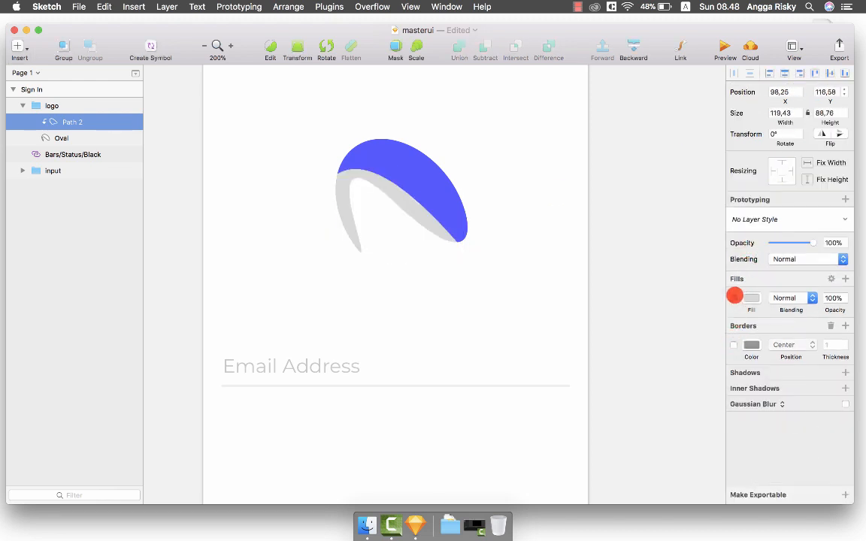
{"action": "left_click", "coordinate": [753, 299]}
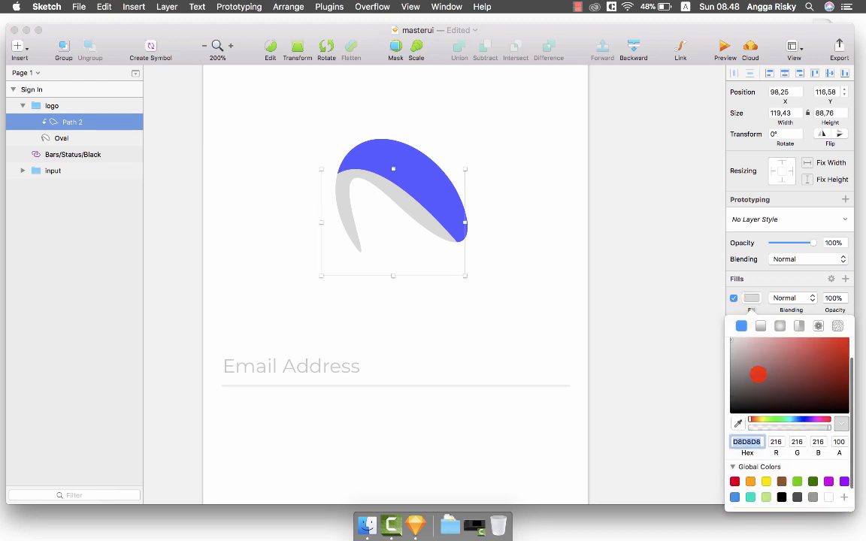
{"action": "left_click", "coordinate": [734, 425]}
{"action": "left_click", "coordinate": [444, 195]}
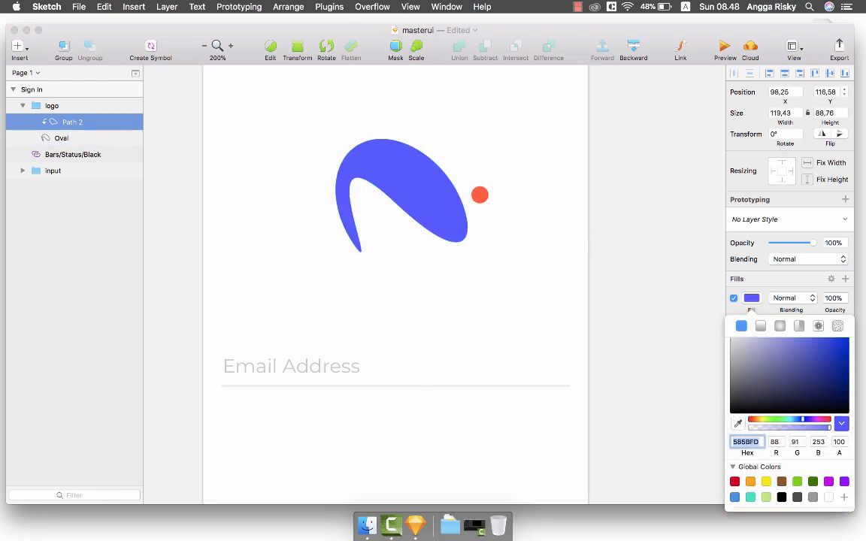
{"action": "left_click_drag", "start_coordinate": [808, 353], "coordinate": [808, 361]}
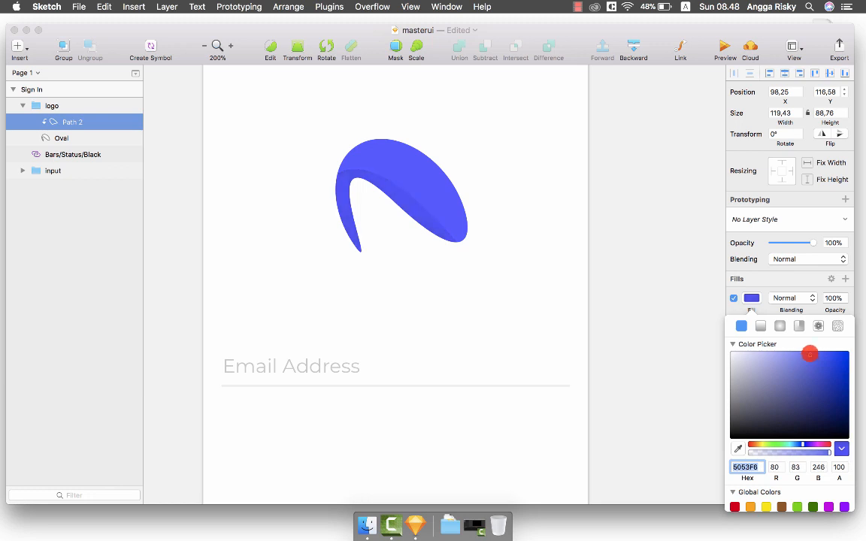
{"action": "left_click", "coordinate": [649, 247]}
{"action": "left_click", "coordinate": [650, 250]}
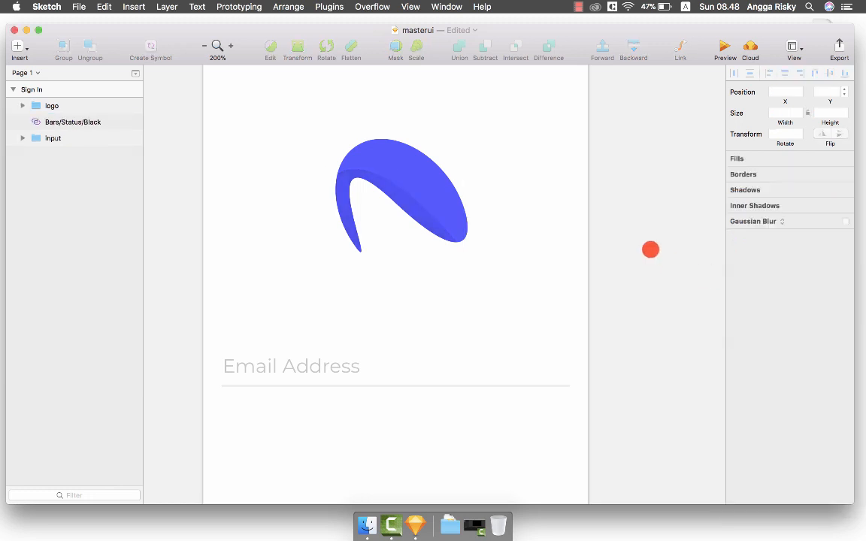
Shift the logo slightly left and add a 'Satsuri' text layer beside it.
{"action": "key", "text": "super+minus"}
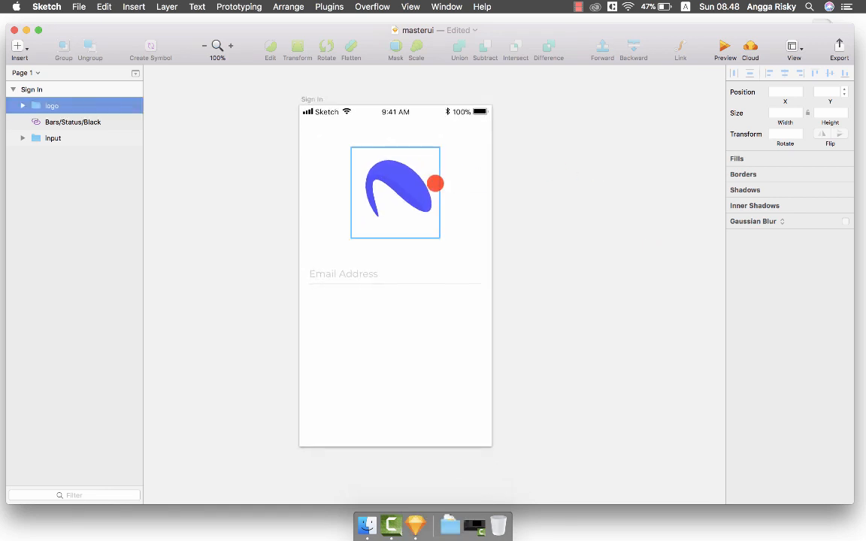
{"action": "left_click", "coordinate": [402, 179]}
{"action": "left_click_drag", "start_coordinate": [379, 181], "coordinate": [432, 183]}
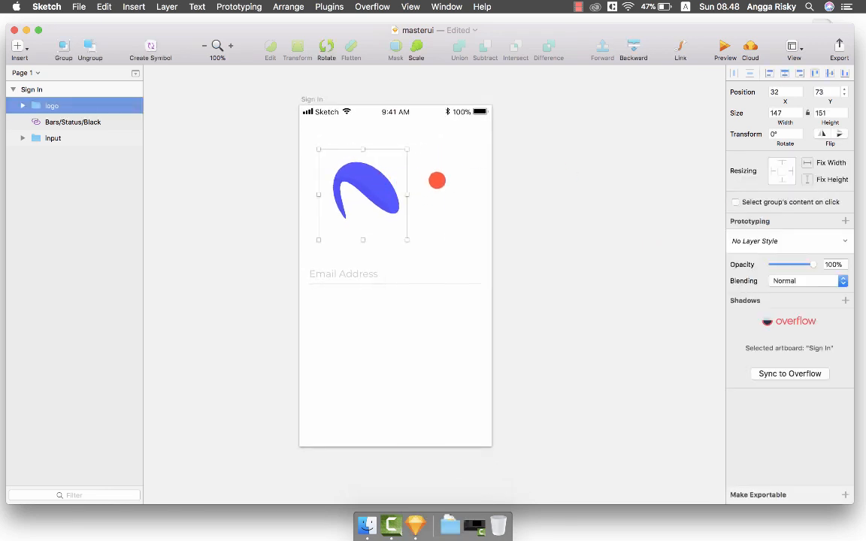
{"action": "key", "text": "t"}
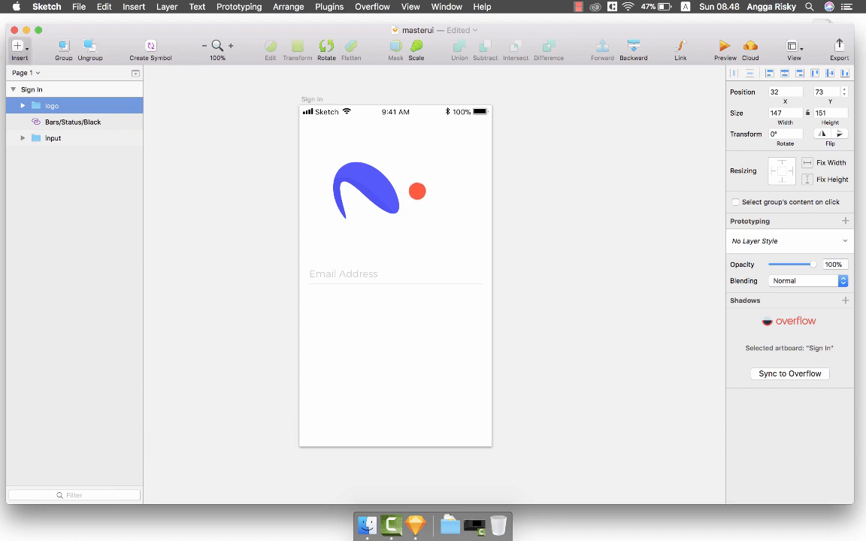
{"action": "left_click", "coordinate": [417, 191]}
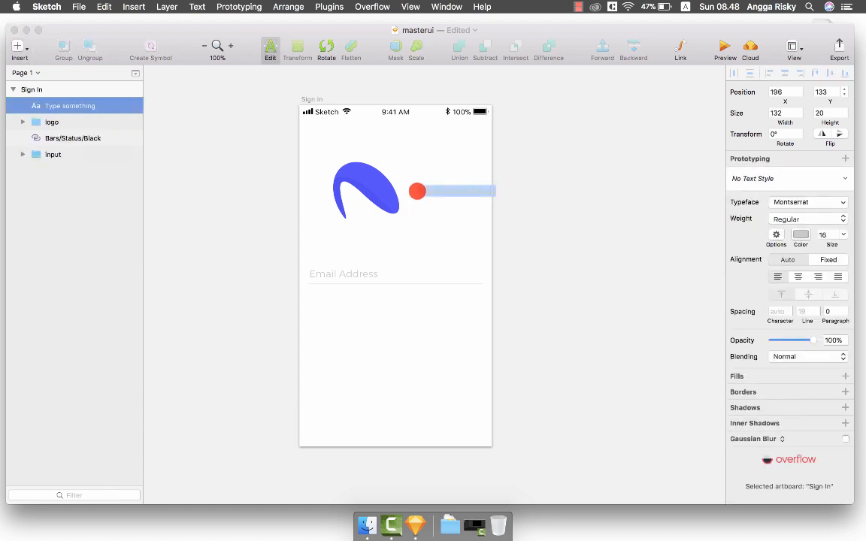
{"action": "type", "text": "Satsu"}
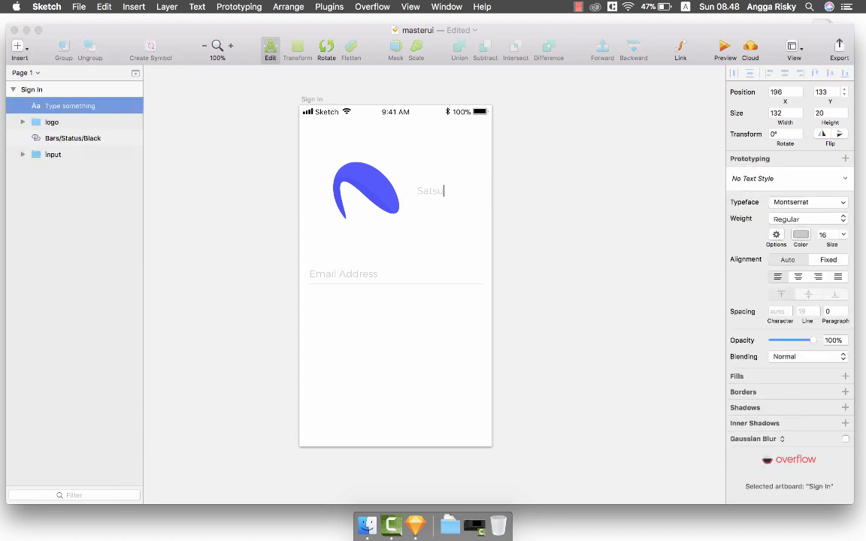
{"action": "type", "text": "ri"}
{"action": "key", "text": "Escape"}
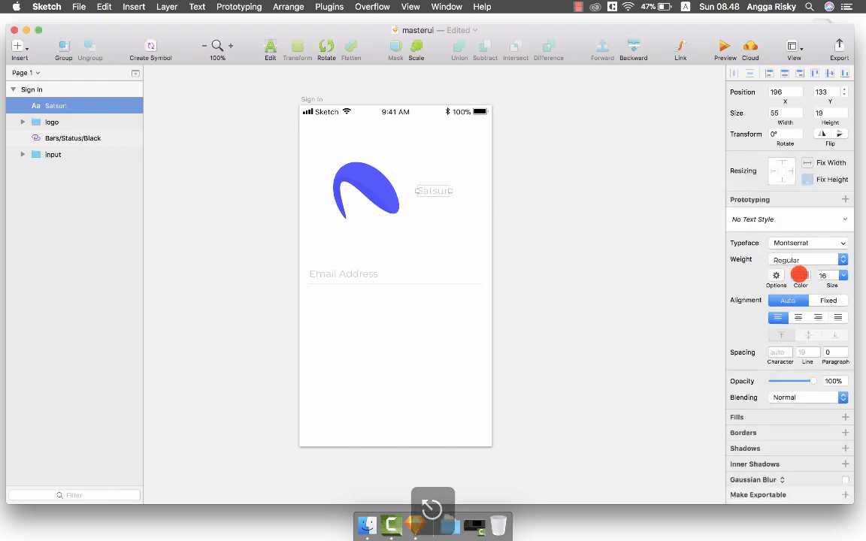
Make the Satsuri text dark grey at font size 36.
{"action": "left_click", "coordinate": [800, 275]}
{"action": "left_click", "coordinate": [796, 478]}
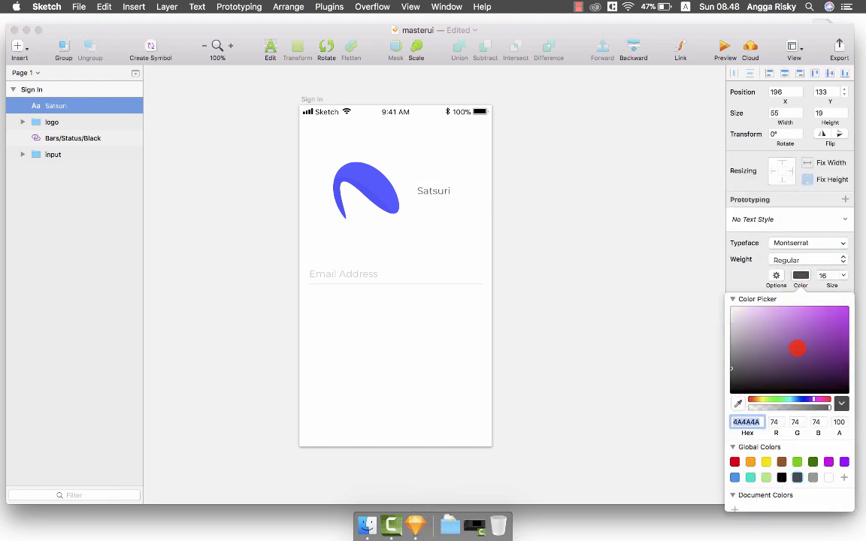
{"action": "left_click", "coordinate": [802, 275]}
{"action": "left_click", "coordinate": [842, 276]}
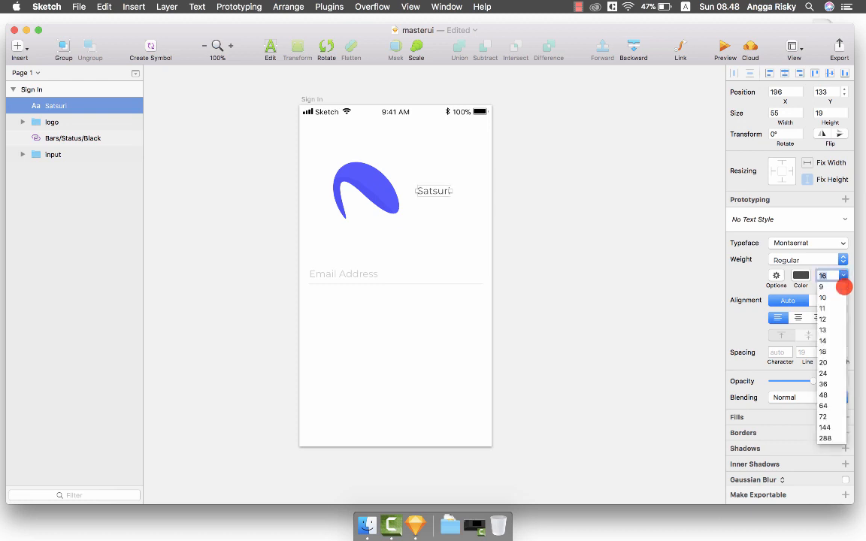
{"action": "left_click", "coordinate": [830, 351]}
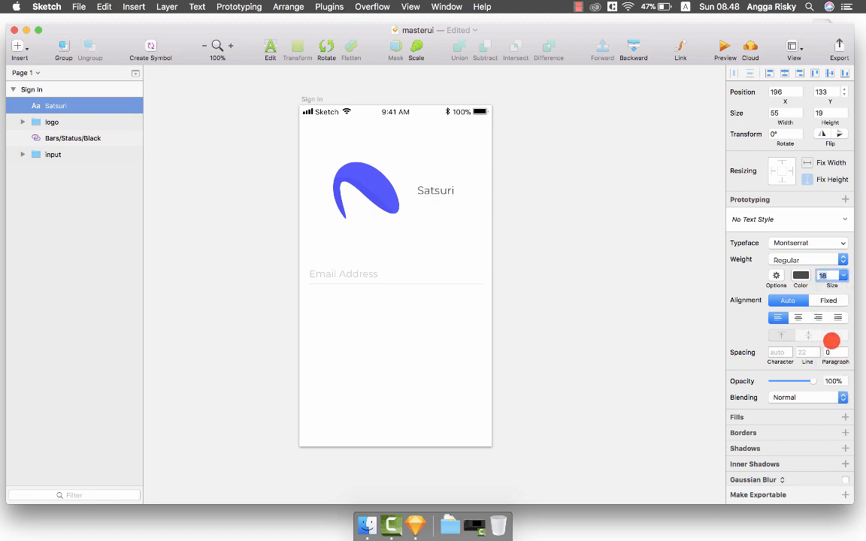
{"action": "left_click", "coordinate": [843, 275]}
{"action": "left_click", "coordinate": [826, 385]}
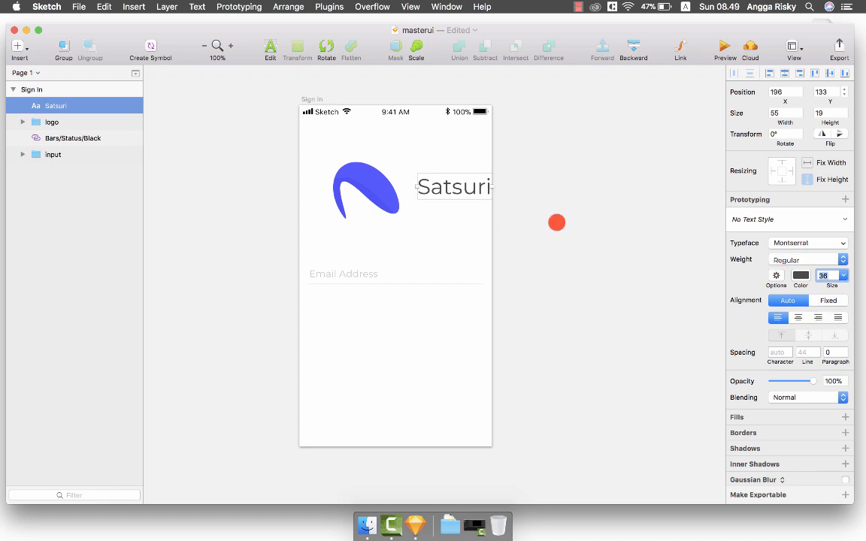
Shrink the logo mark to about 85×87 and select it with the Satsuri text.
{"action": "left_click", "coordinate": [338, 217]}
{"action": "left_click_drag", "start_coordinate": [319, 240], "coordinate": [387, 187]}
{"action": "left_click", "coordinate": [429, 188]}
{"action": "left_click", "coordinate": [436, 185], "text": "shift"}
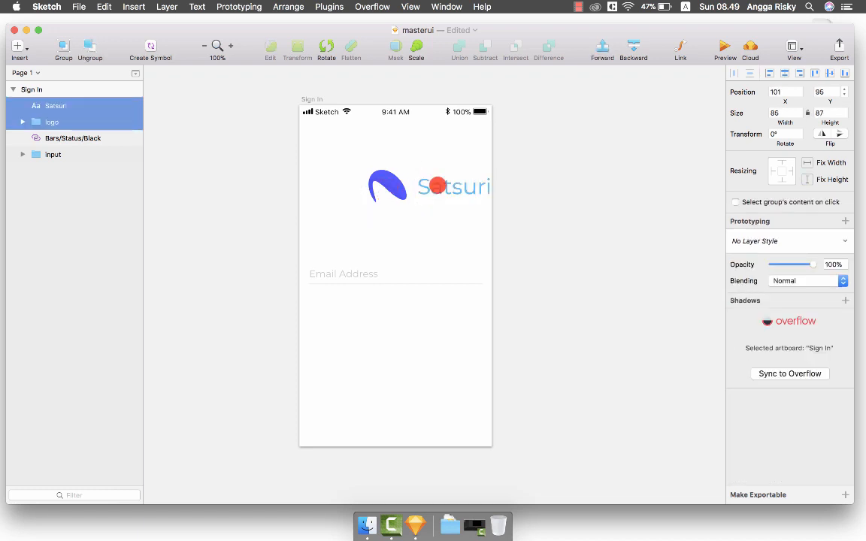
Group the logo with the Satsuri text, centre it horizontally, and nudge it to x 42, y 90.
{"action": "key", "text": "super+g"}
{"action": "left_click", "coordinate": [785, 72]}
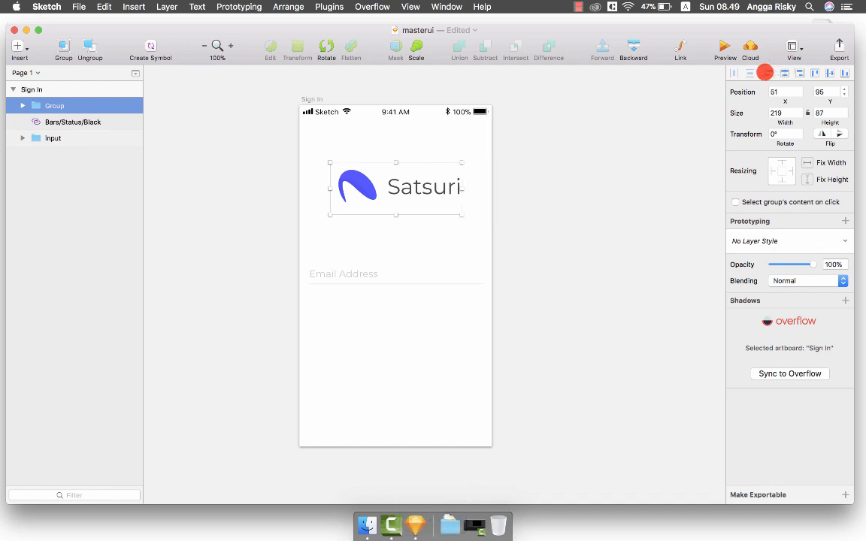
{"action": "key", "text": "Up"}
{"action": "key", "text": "Up"}
{"action": "key", "text": "Up"}
{"action": "key", "text": "Up"}
{"action": "key", "text": "Up"}
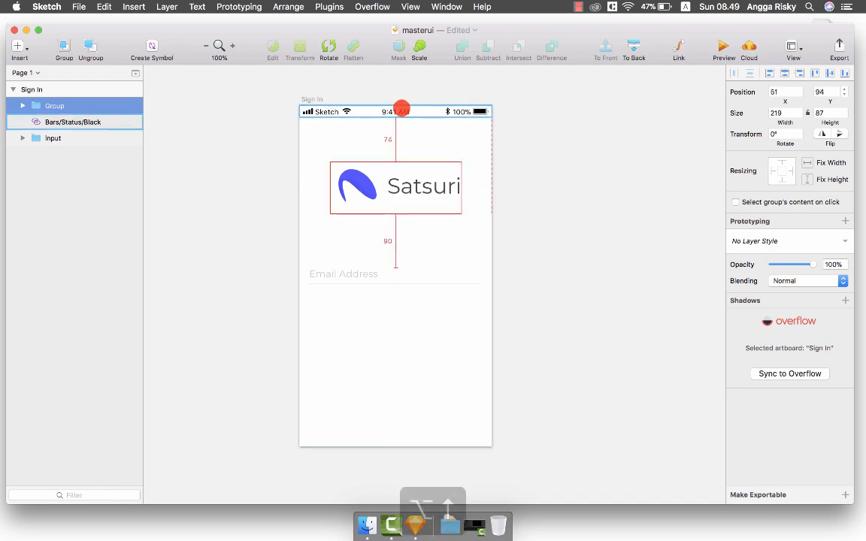
{"action": "left_click", "coordinate": [553, 162]}
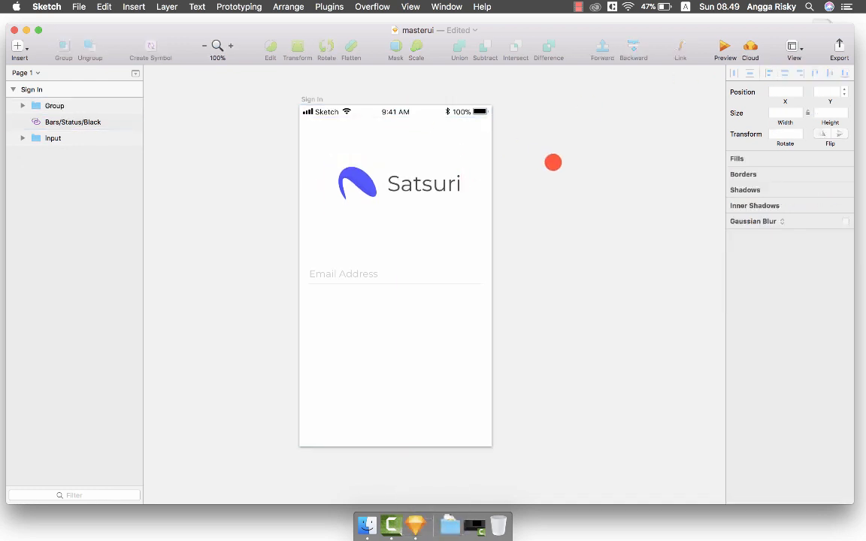
{"action": "scroll", "coordinate": [554, 163], "scroll_direction": "down", "scroll_amount": 3}
{"action": "scroll", "coordinate": [553, 162], "scroll_direction": "left", "scroll_amount": 2}
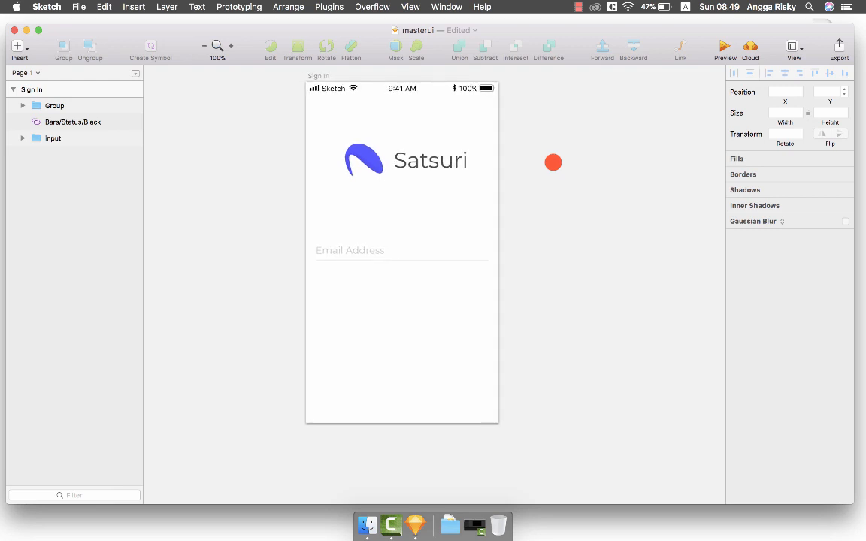
{"action": "left_click", "coordinate": [463, 159]}
{"action": "key", "text": "Left"}
{"action": "key", "text": "Left"}
{"action": "key", "text": "Left"}
{"action": "key", "text": "Left"}
{"action": "key", "text": "Left"}
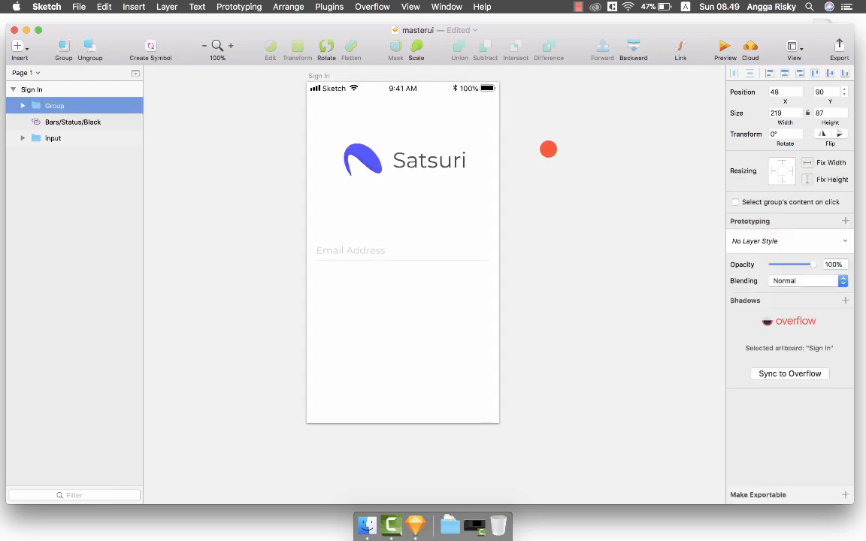
{"action": "key", "text": "Left"}
{"action": "key", "text": "Left"}
{"action": "key", "text": "Left"}
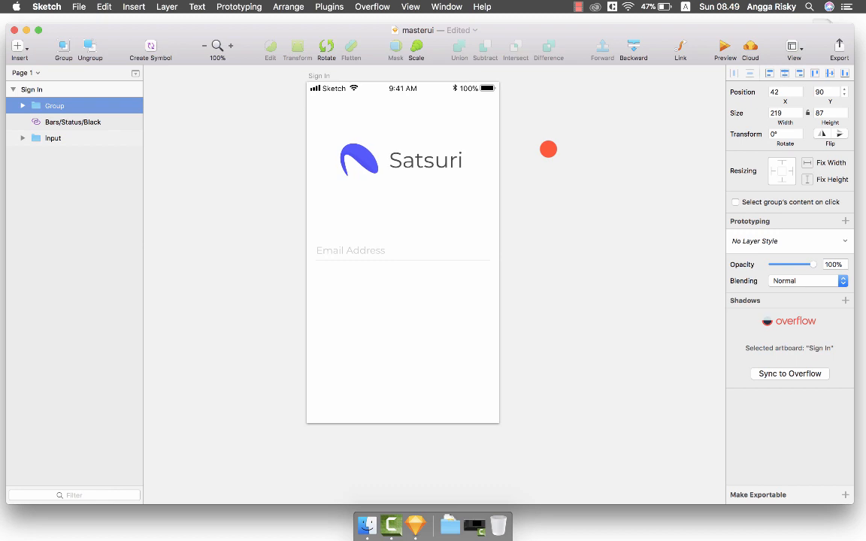
{"action": "left_click", "coordinate": [545, 185]}
{"action": "scroll", "coordinate": [542, 183], "scroll_direction": "down", "scroll_amount": 1}
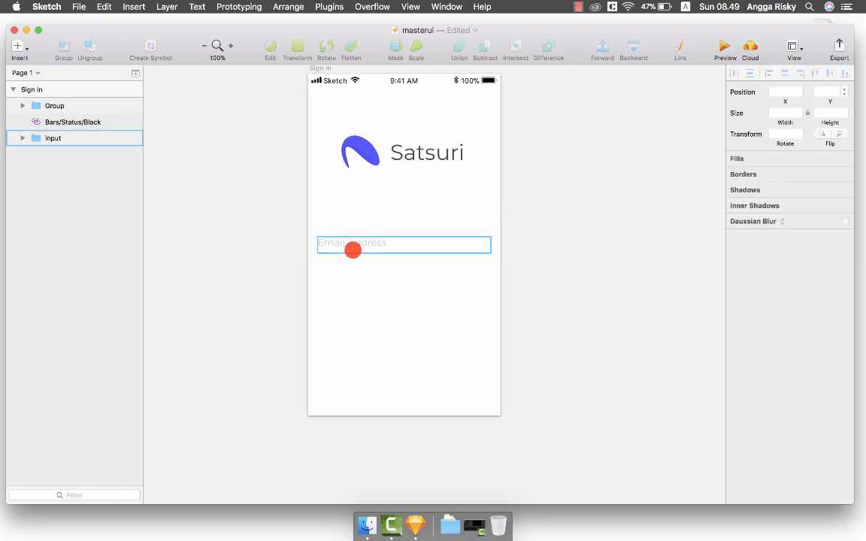
Centre the Email Address input group horizontally on the artboard.
{"action": "left_click", "coordinate": [353, 250]}
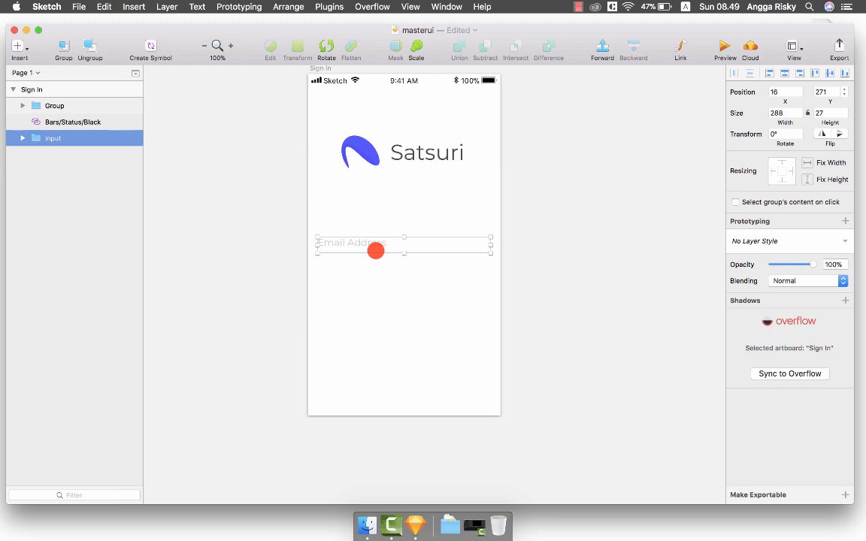
{"action": "key", "text": "alt"}
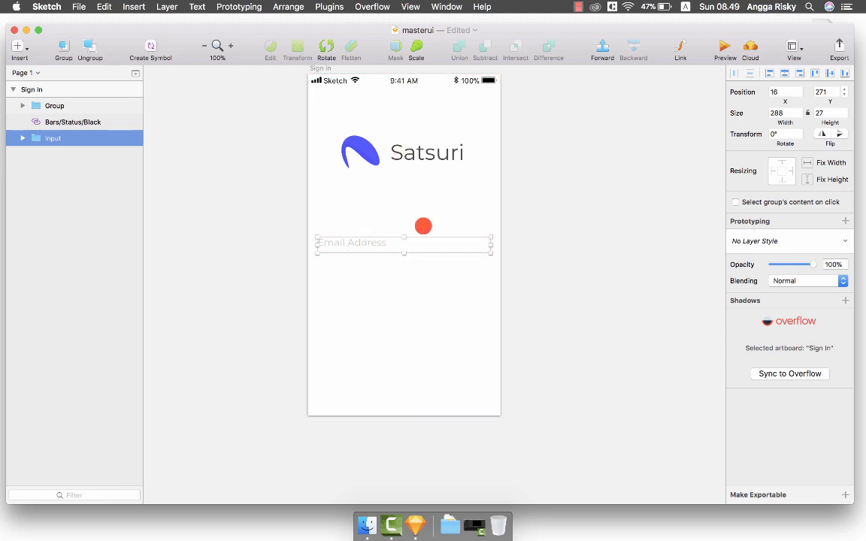
{"action": "double_click", "coordinate": [395, 252]}
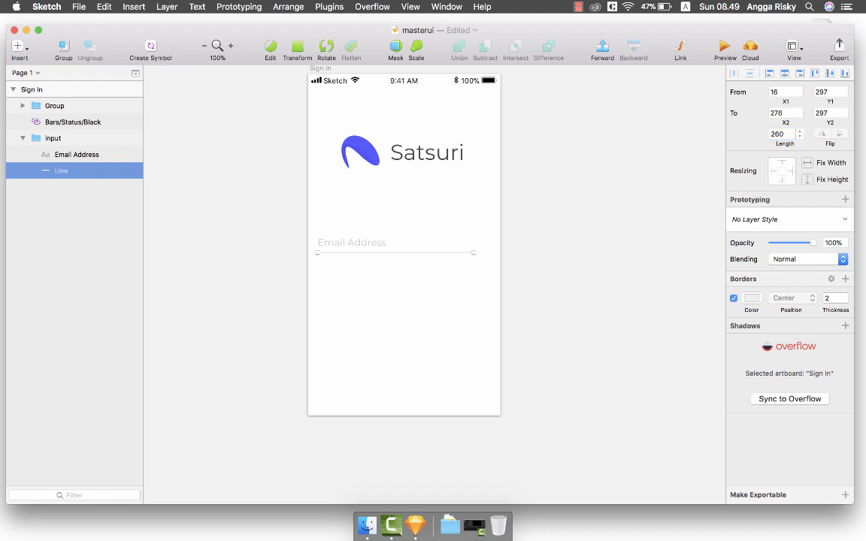
{"action": "left_click", "coordinate": [568, 205]}
{"action": "left_click", "coordinate": [416, 246]}
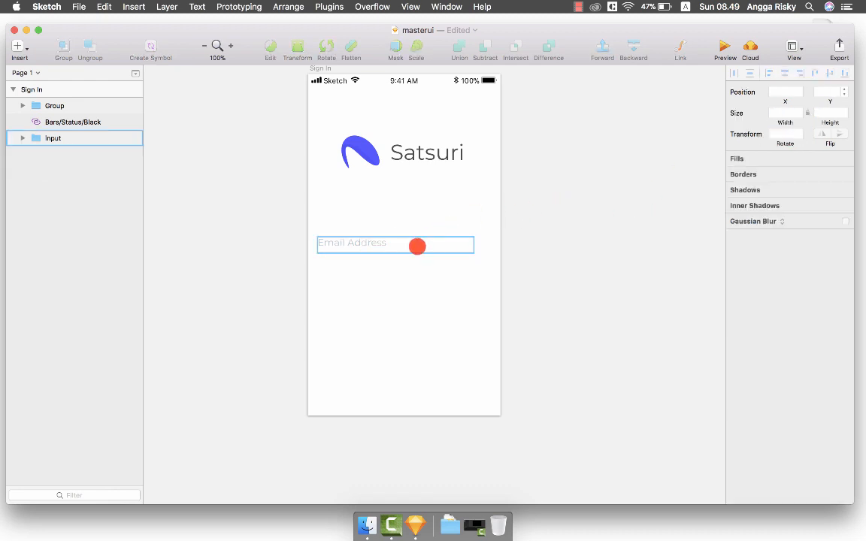
{"action": "left_click", "coordinate": [784, 71]}
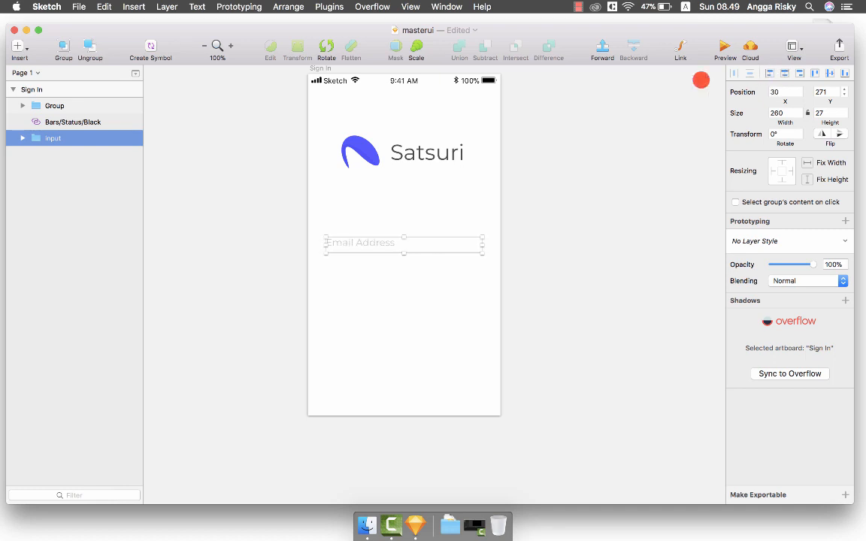
{"action": "left_click", "coordinate": [584, 135]}
Turn on the Sign In artboard's background colour.
{"action": "scroll", "coordinate": [584, 136], "scroll_direction": "up", "scroll_amount": 2}
{"action": "left_click", "coordinate": [386, 160]}
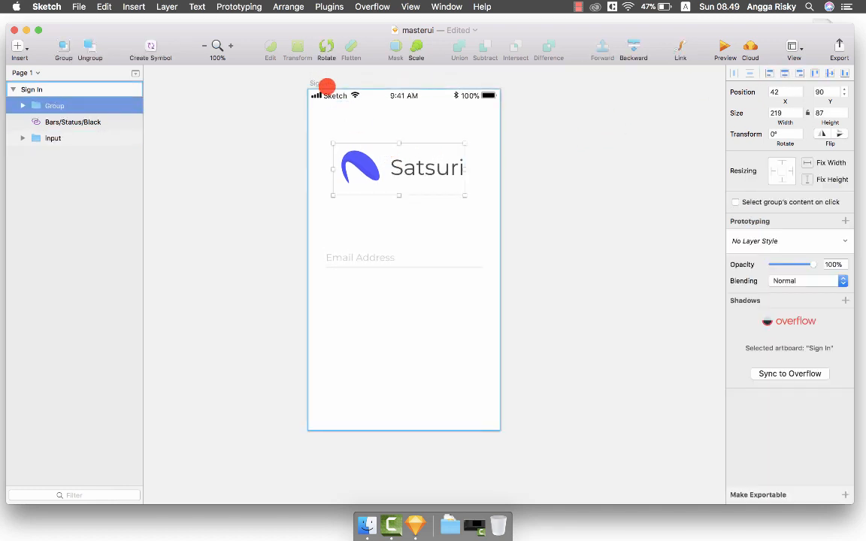
{"action": "left_click", "coordinate": [321, 83]}
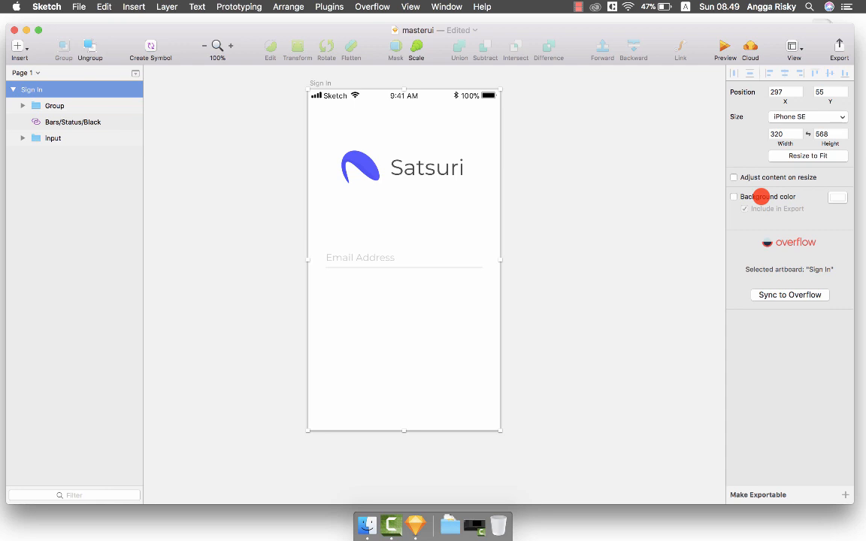
{"action": "left_click", "coordinate": [761, 196]}
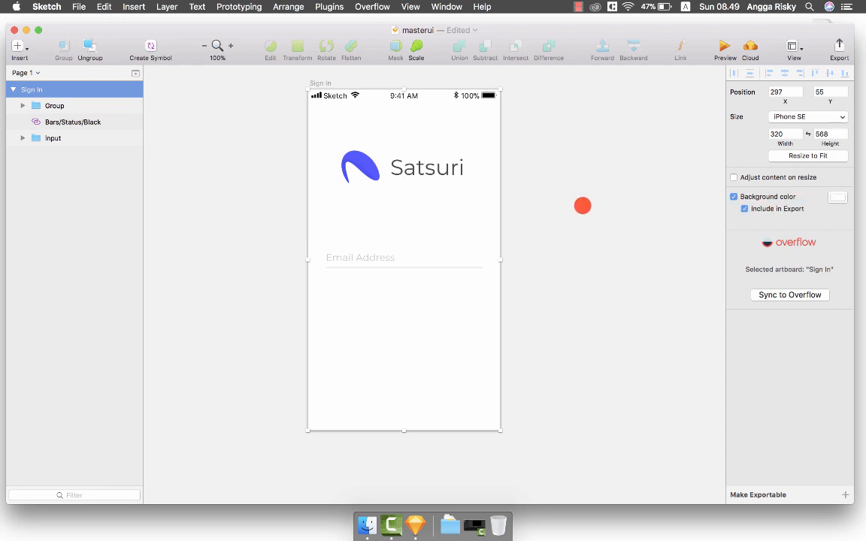
{"action": "left_click", "coordinate": [582, 205]}
{"action": "scroll", "coordinate": [457, 316], "scroll_direction": "down", "scroll_amount": 1}
{"action": "scroll", "coordinate": [457, 316], "scroll_direction": "up", "scroll_amount": 1}
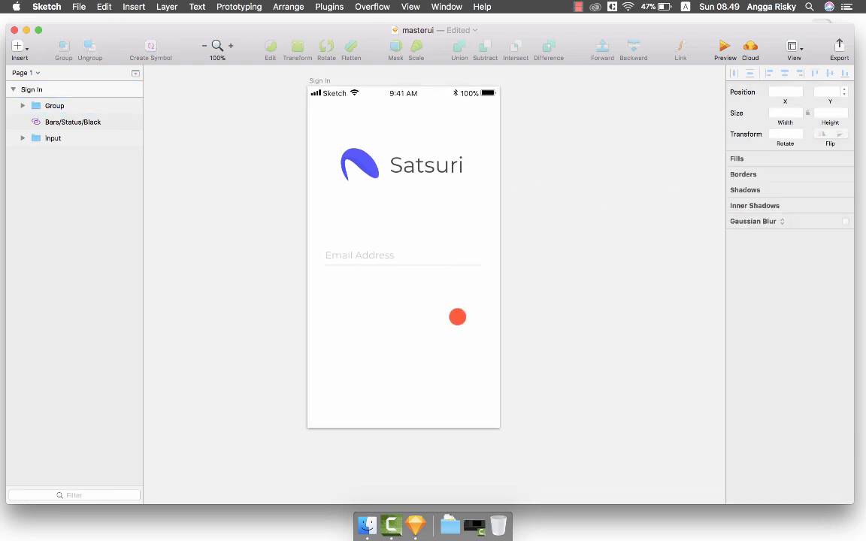
Raise the Email Address text 3 px and move the email field to y 277, 100 below the logo.
{"action": "double_click", "coordinate": [371, 258]}
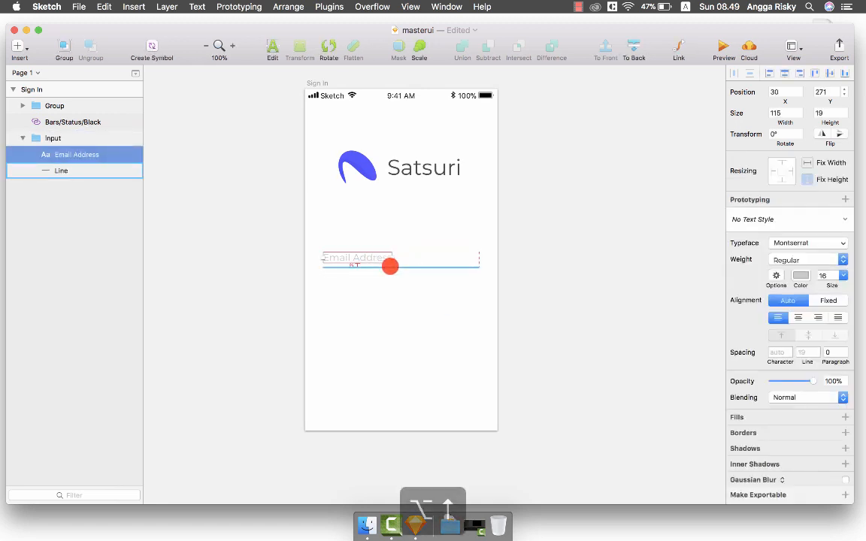
{"action": "key", "text": "alt+Up"}
{"action": "key", "text": "alt+Up"}
{"action": "key", "text": "alt+Up"}
{"action": "left_click", "coordinate": [552, 278]}
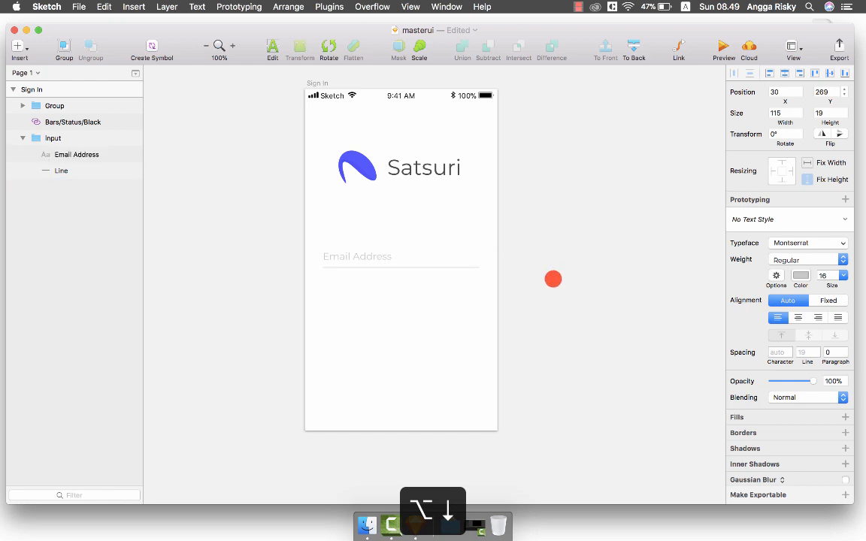
{"action": "left_click", "coordinate": [392, 261]}
{"action": "key", "text": "alt+Up"}
{"action": "key", "text": "alt+Up"}
{"action": "key", "text": "alt+shift+Down"}
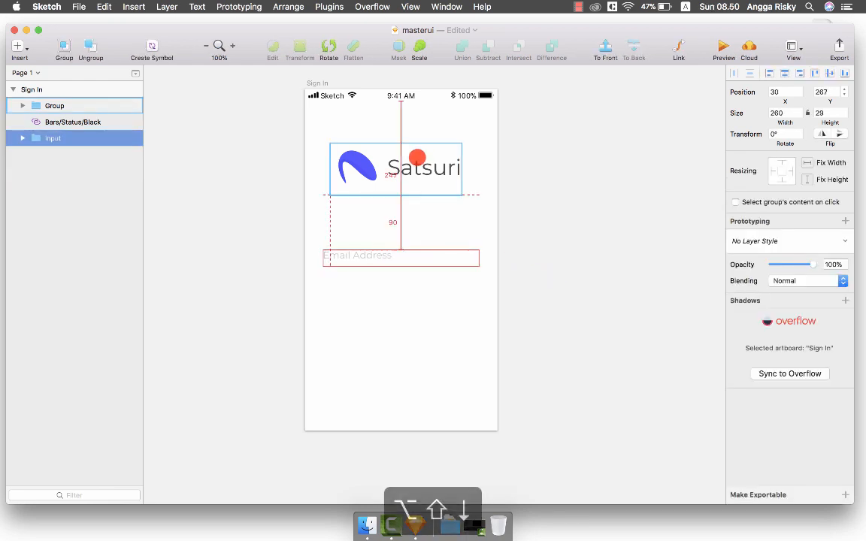
{"action": "left_click", "coordinate": [449, 176]}
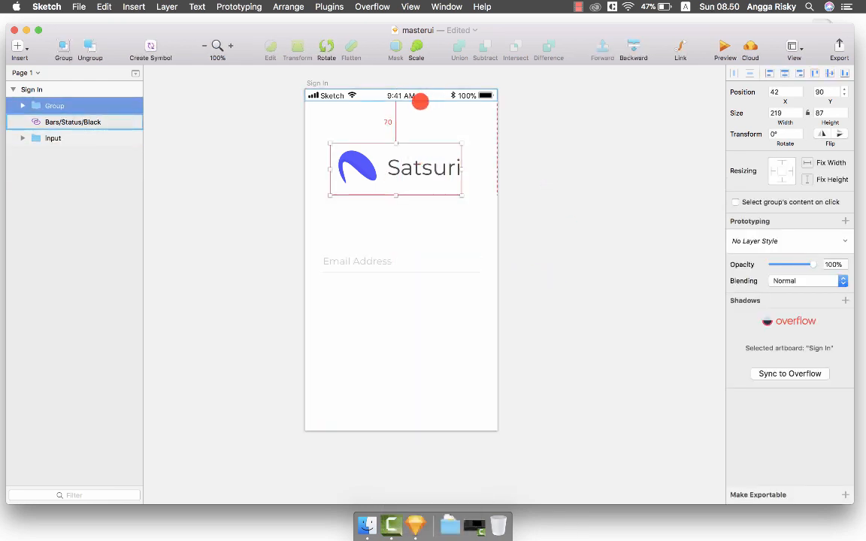
{"action": "scroll", "coordinate": [411, 127], "scroll_direction": "up", "scroll_amount": 1}
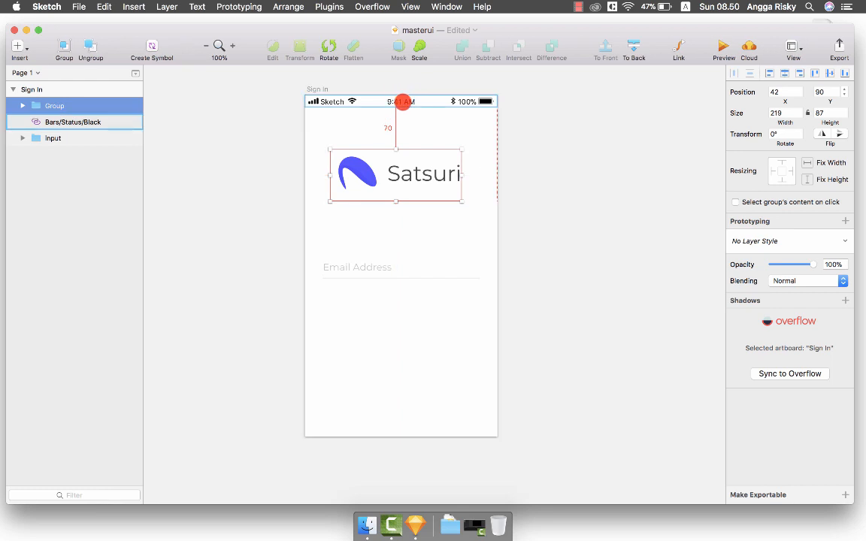
{"action": "left_click", "coordinate": [366, 266]}
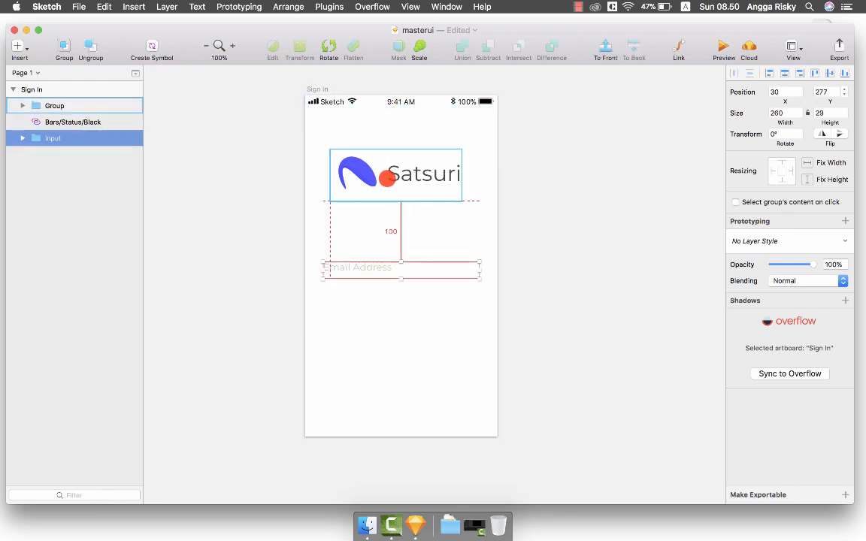
Convert the status bar into a plain group named 'status'.
{"action": "scroll", "coordinate": [374, 342], "scroll_direction": "down", "scroll_amount": 2}
{"action": "left_click", "coordinate": [371, 344]}
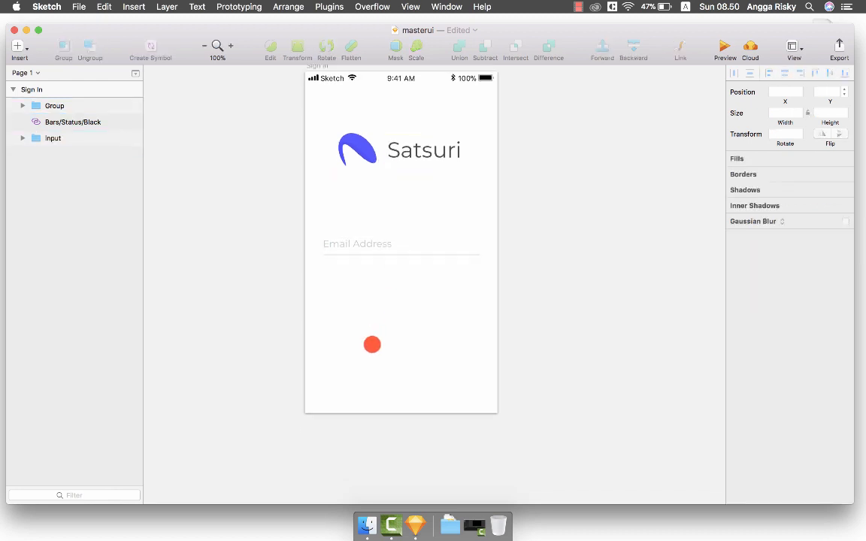
{"action": "left_click", "coordinate": [368, 75]}
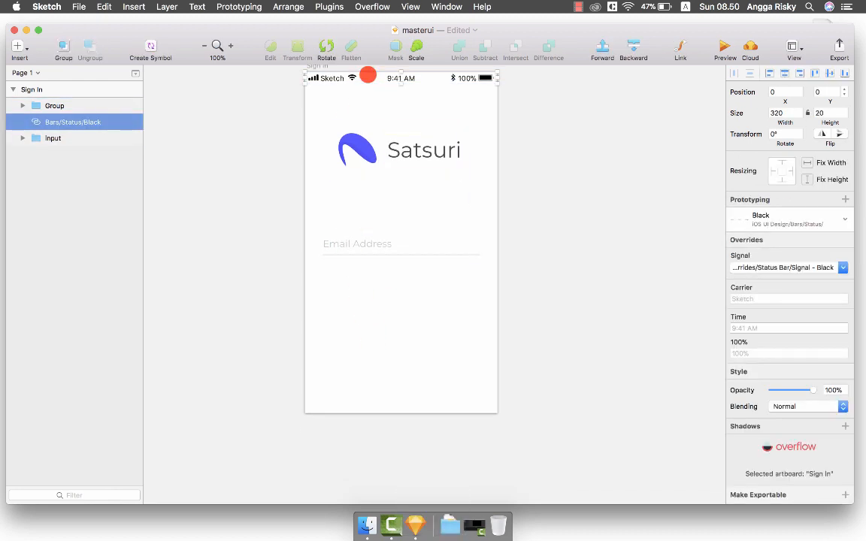
{"action": "key", "text": "super+r"}
{"action": "type", "text": "status"}
{"action": "key", "text": "Return"}
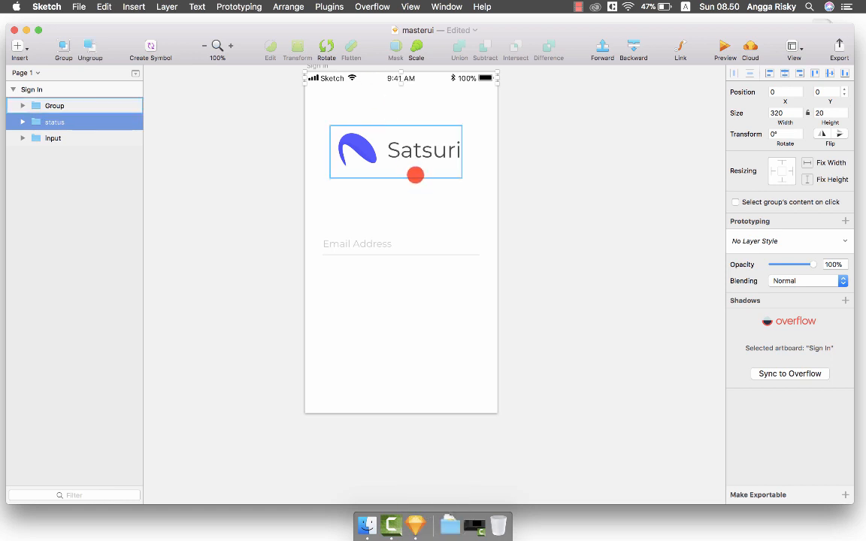
Rename the logo group to 'logo'.
{"action": "left_click", "coordinate": [396, 151]}
{"action": "key", "text": "super+r"}
{"action": "key", "text": "Return"}
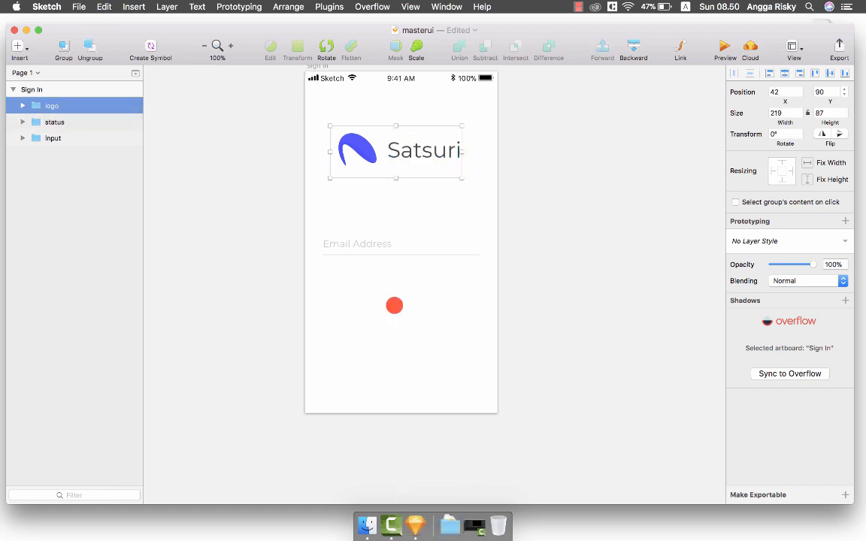
{"action": "left_click", "coordinate": [367, 282]}
{"action": "left_click", "coordinate": [347, 253]}
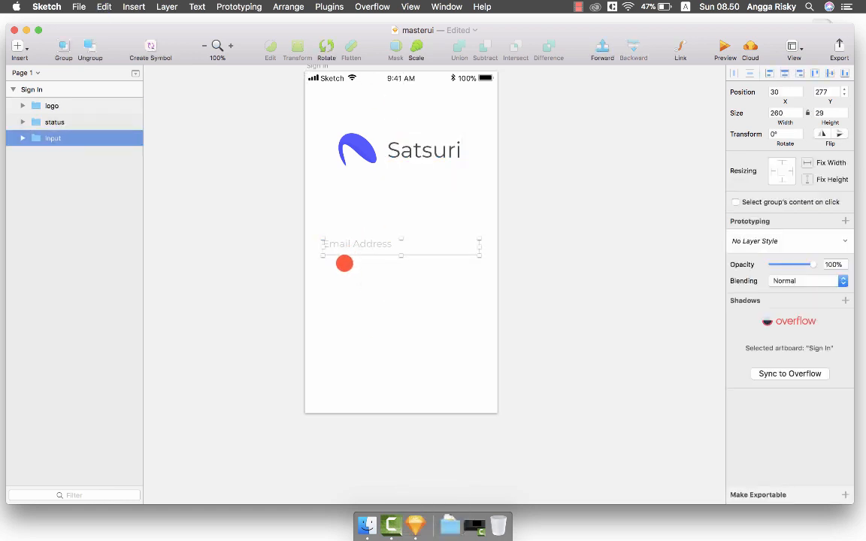
Draw a 260-wide rectangle below the email field and group it as 'btn'.
{"action": "key", "text": "t"}
{"action": "mouse_move", "coordinate": [324, 276]}
{"action": "left_mouse_down"}
{"action": "mouse_move", "coordinate": [423, 331]}
{"action": "mouse_move", "coordinate": [466, 299]}
{"action": "mouse_move", "coordinate": [480, 304]}
{"action": "left_mouse_up"}
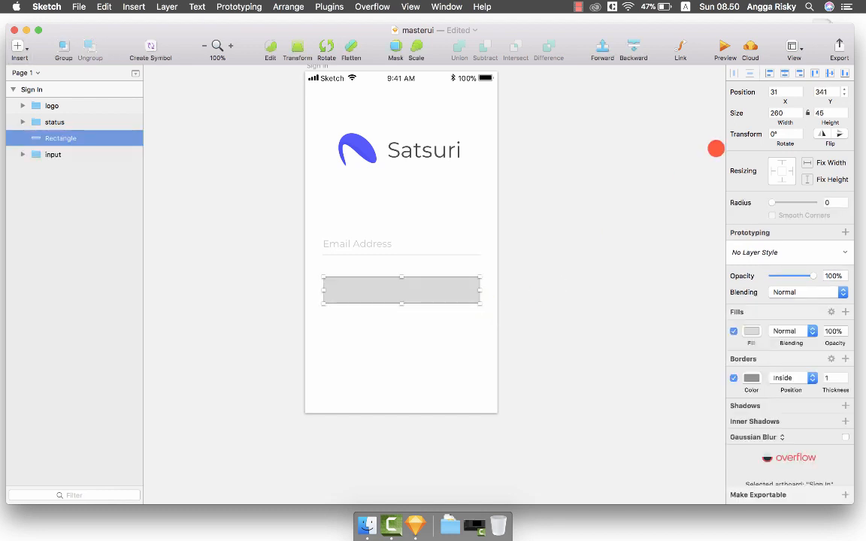
{"action": "key", "text": "super+r"}
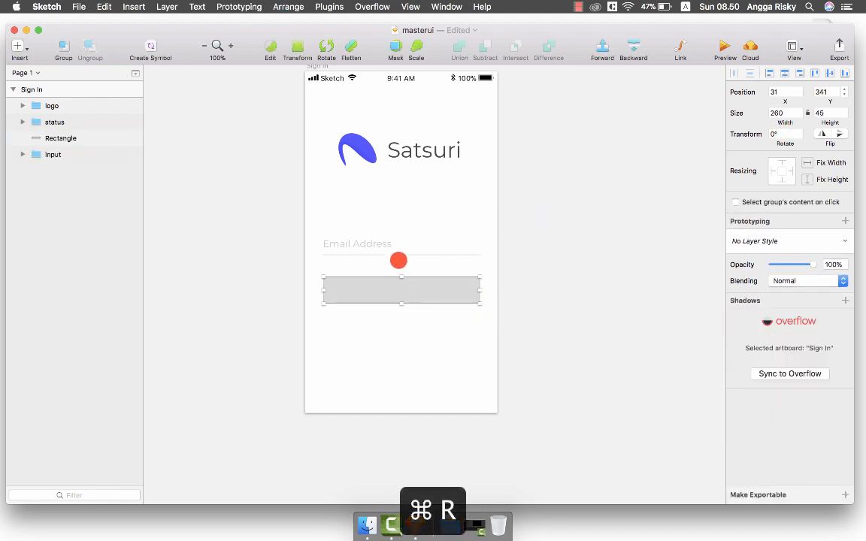
{"action": "key", "text": "Escape"}
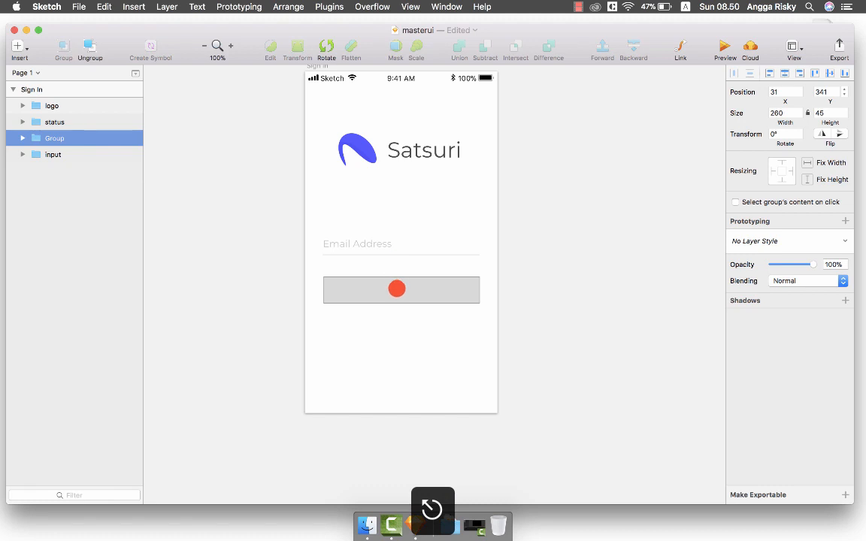
{"action": "key", "text": "super+r"}
{"action": "type", "text": "btn"}
{"action": "key", "text": "Return"}
{"action": "key", "text": "Return"}
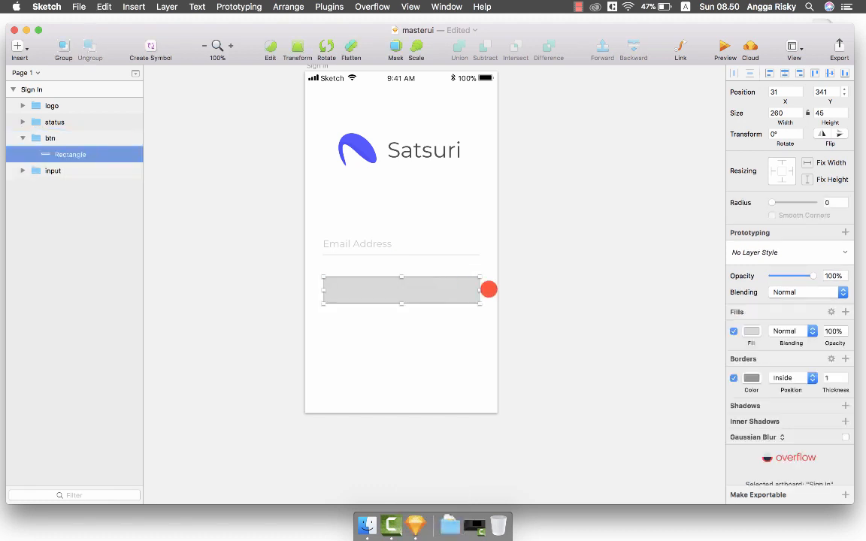
Give the rectangle no border, the logo's 585BFD blue fill, and corner radius 6.
{"action": "left_click", "coordinate": [734, 377]}
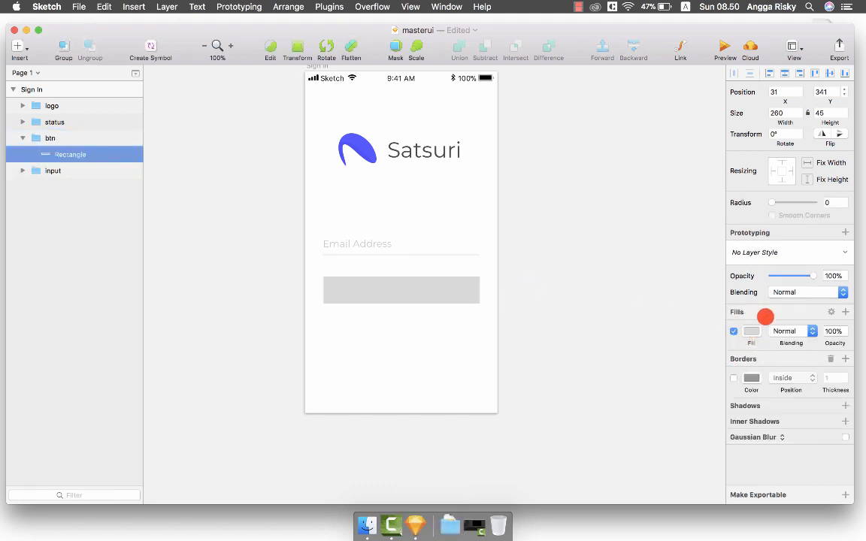
{"action": "left_click", "coordinate": [735, 330]}
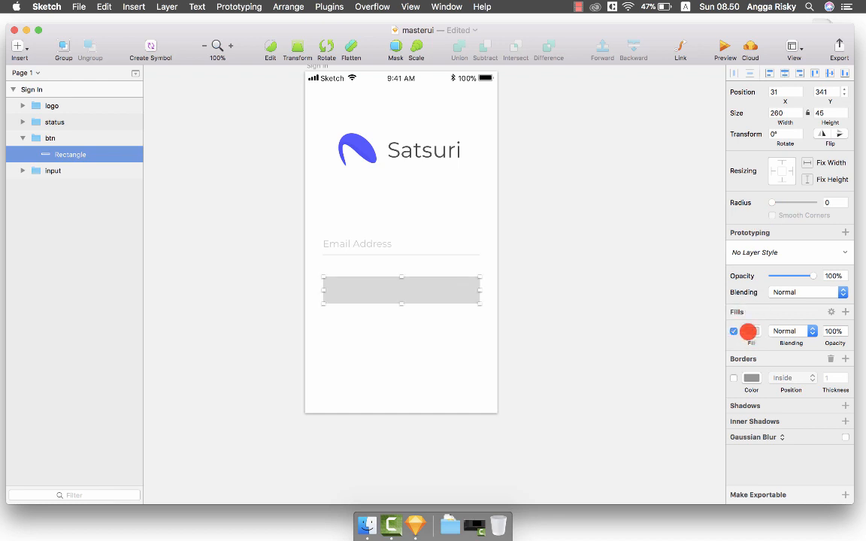
{"action": "left_click", "coordinate": [748, 331]}
{"action": "left_click", "coordinate": [737, 476]}
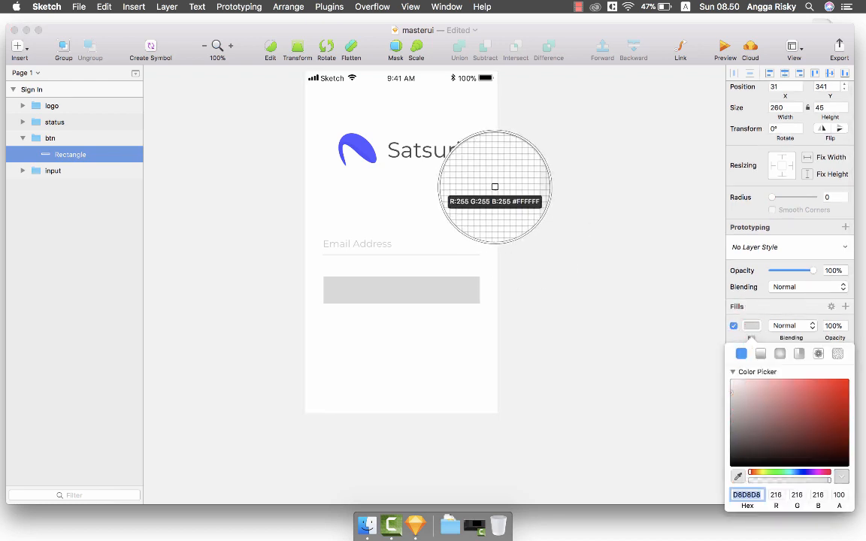
{"action": "left_click", "coordinate": [364, 148]}
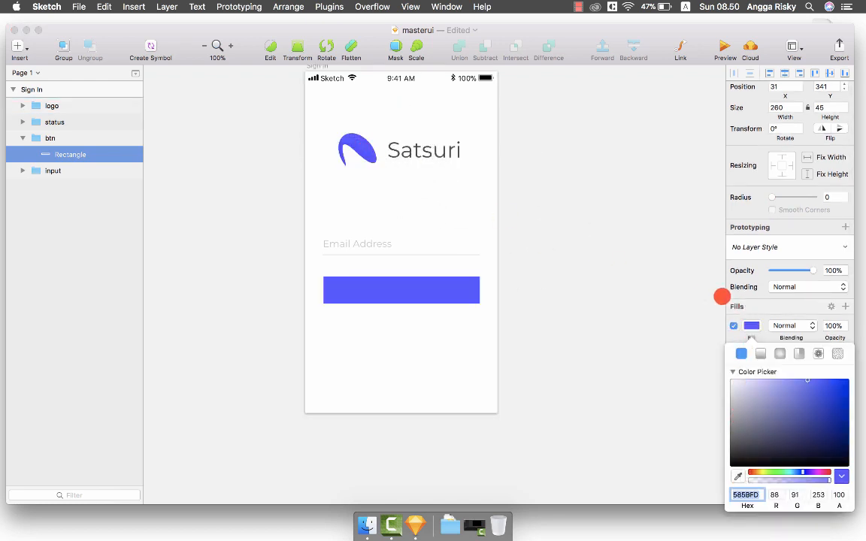
{"action": "left_click", "coordinate": [753, 323]}
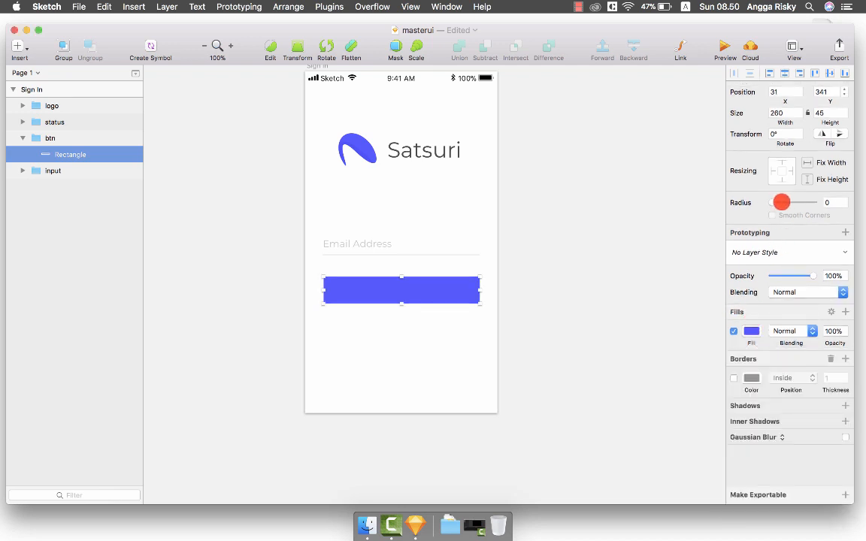
{"action": "left_click_drag", "start_coordinate": [768, 202], "coordinate": [775, 202]}
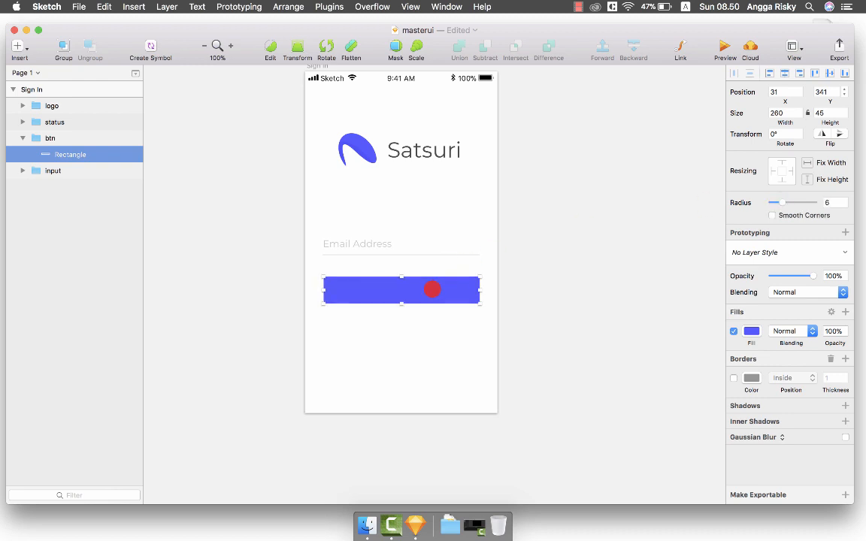
Add a white 'Sign In' label on the button in Montserrat Medium weight.
{"action": "key", "text": "t"}
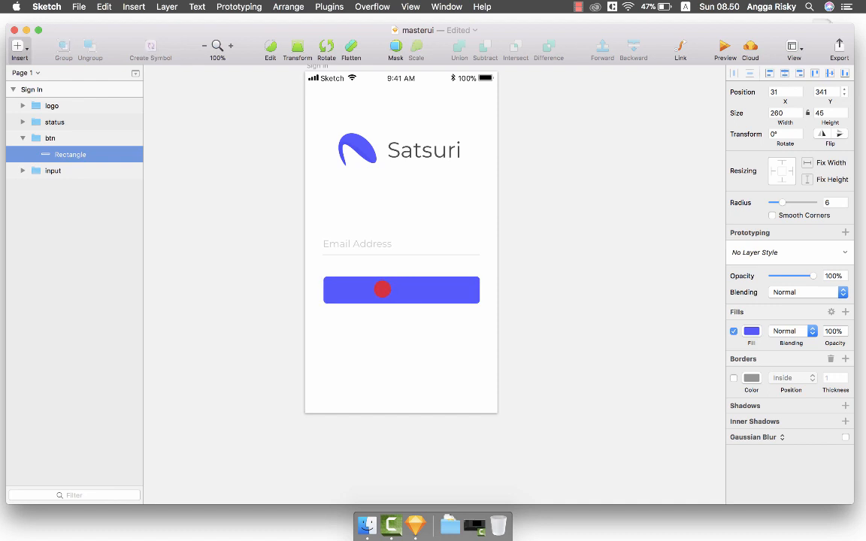
{"action": "left_click", "coordinate": [382, 289]}
{"action": "type", "text": "Si"}
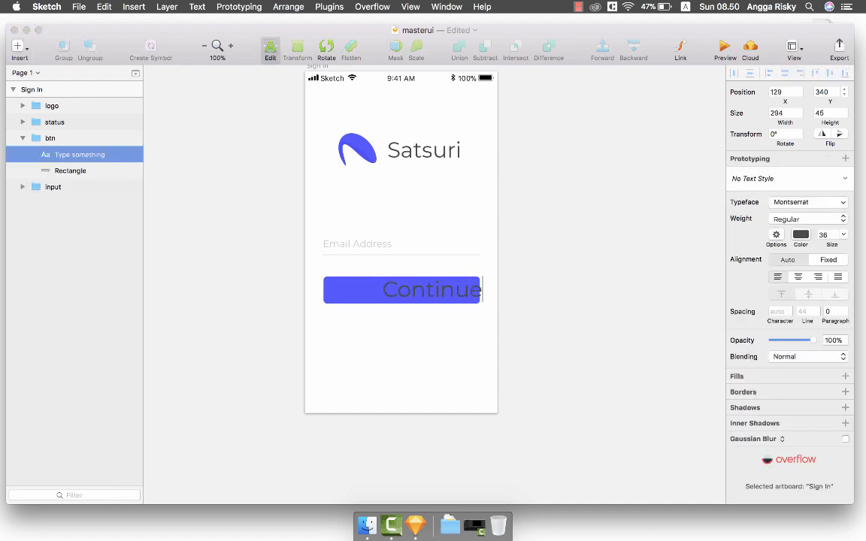
{"action": "key", "text": "super+a"}
{"action": "type", "text": "Sign In"}
{"action": "key", "text": "Escape"}
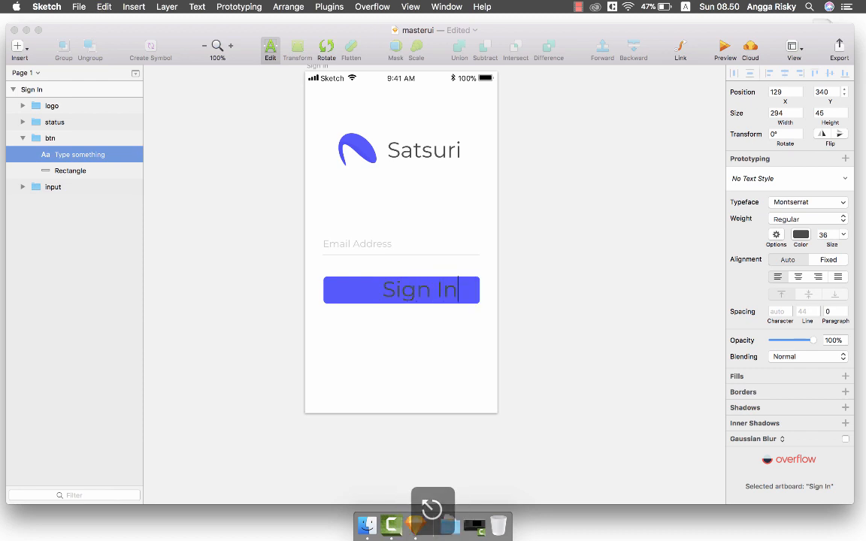
{"action": "key", "text": "ctrl+c"}
{"action": "left_click", "coordinate": [461, 351]}
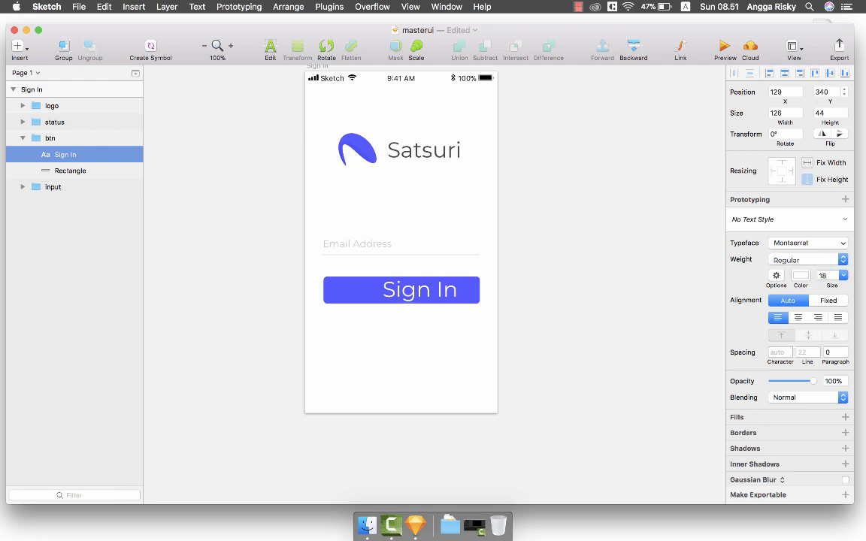
{"action": "left_click", "coordinate": [825, 263]}
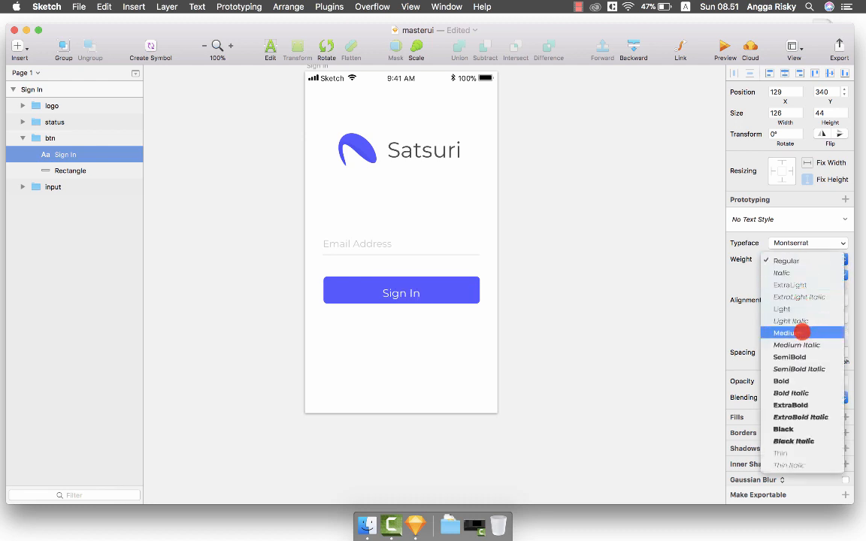
{"action": "left_click", "coordinate": [802, 331]}
Centre the Sign In label vertically on the blue button.
{"action": "left_click", "coordinate": [421, 291], "text": "shift"}
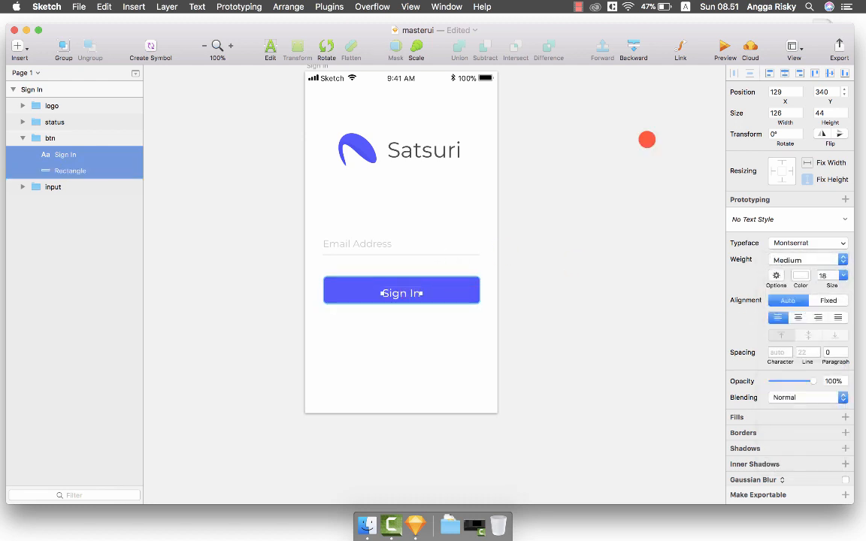
{"action": "left_click", "coordinate": [828, 72]}
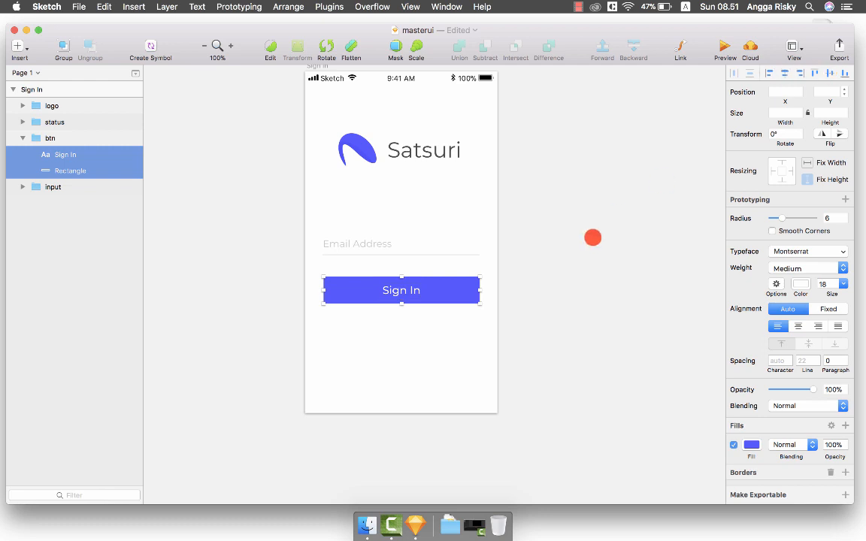
{"action": "left_click", "coordinate": [593, 235]}
{"action": "left_click", "coordinate": [415, 287]}
{"action": "double_click", "coordinate": [429, 289]}
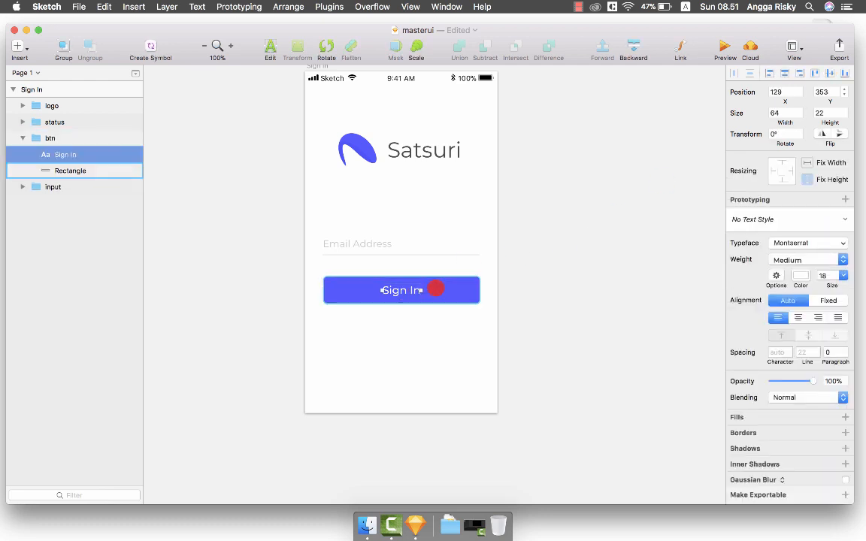
{"action": "left_click", "coordinate": [576, 269]}
{"action": "scroll", "coordinate": [427, 281], "scroll_direction": "down", "scroll_amount": 2}
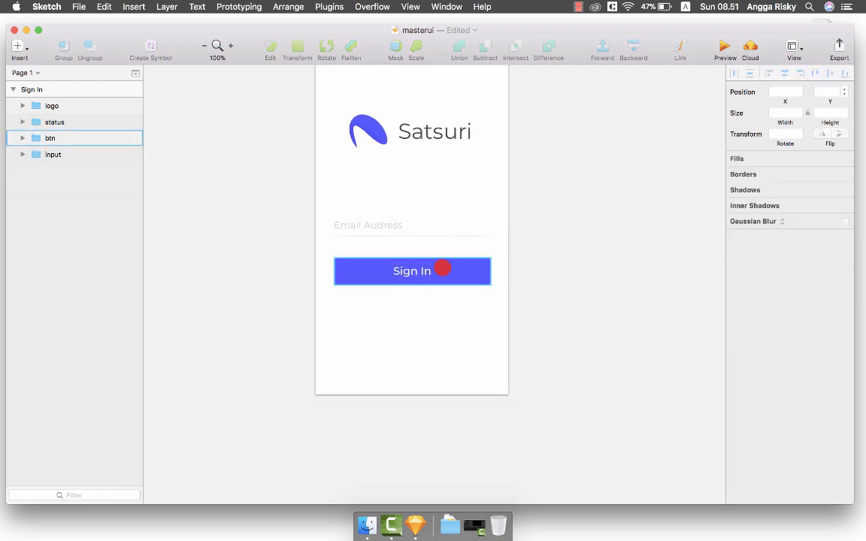
{"action": "scroll", "coordinate": [442, 268], "scroll_direction": "up", "scroll_amount": 3}
Nudge the btn group down to y 406, leaving a 100 px gap below the email field.
{"action": "left_click", "coordinate": [450, 292]}
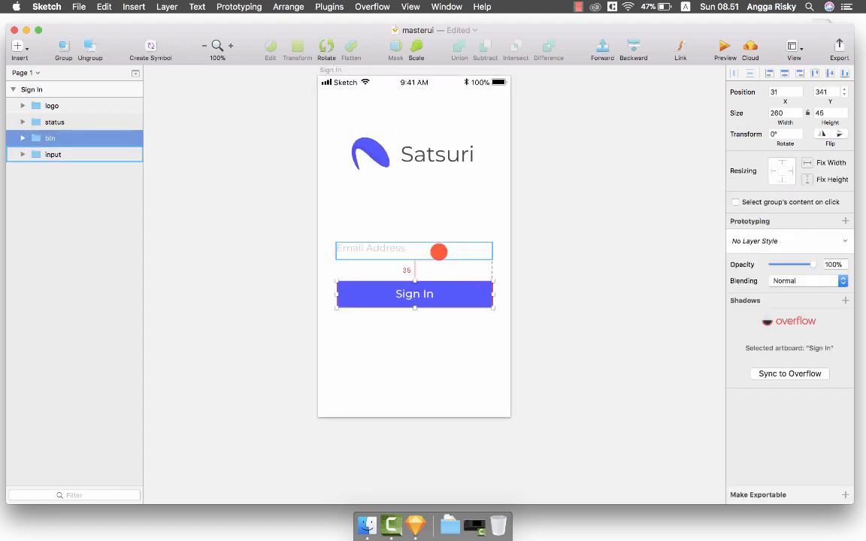
{"action": "key", "text": "alt+shift+Down"}
{"action": "key", "text": "alt+shift+Down"}
{"action": "key", "text": "alt+shift+Down"}
{"action": "key", "text": "alt+shift+Down"}
{"action": "key", "text": "alt+Down"}
{"action": "key", "text": "alt+Down"}
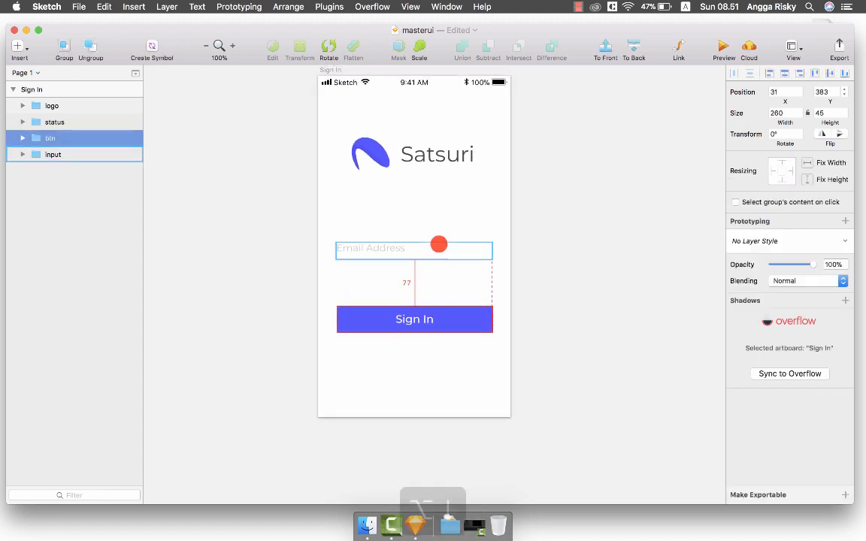
{"action": "key", "text": "alt+Down"}
{"action": "key", "text": "alt+Down"}
{"action": "key", "text": "alt+Down"}
{"action": "key", "text": "alt+shift+Down"}
{"action": "key", "text": "alt+shift+Down"}
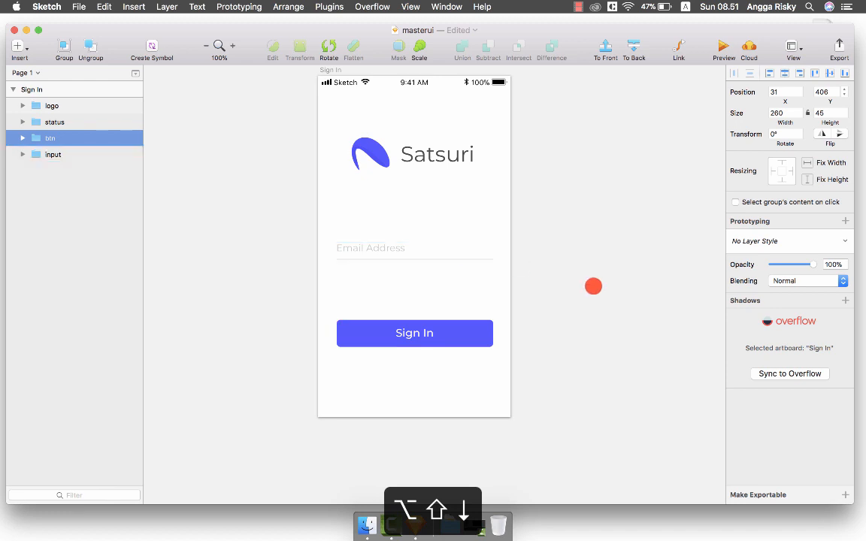
{"action": "key", "text": "alt"}
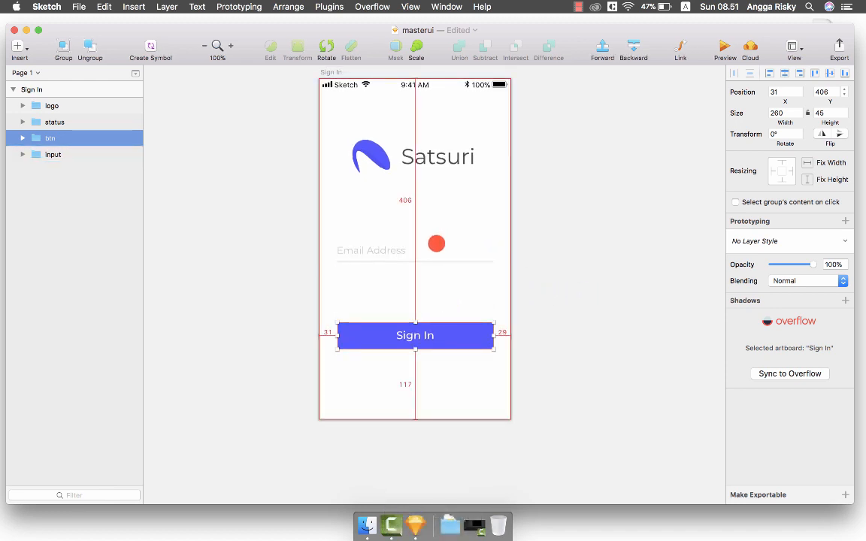
{"action": "left_click", "coordinate": [427, 247]}
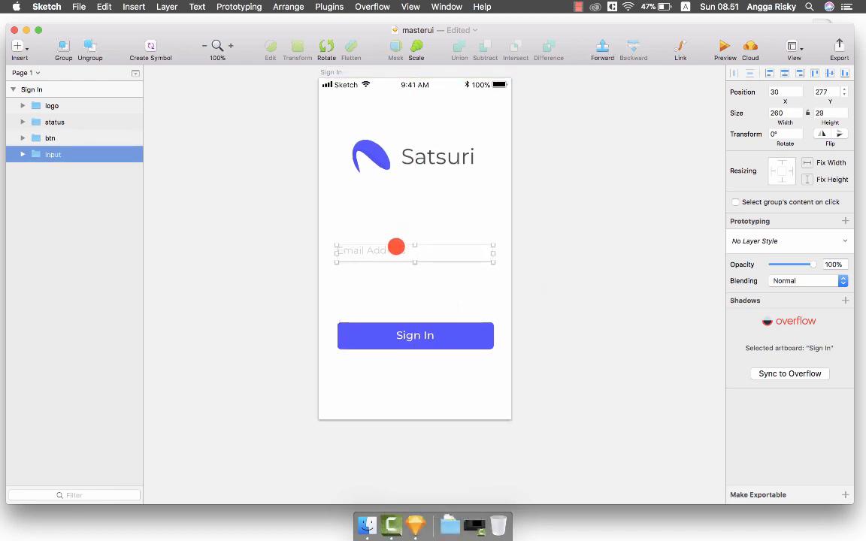
{"action": "mouse_move", "coordinate": [411, 161]}
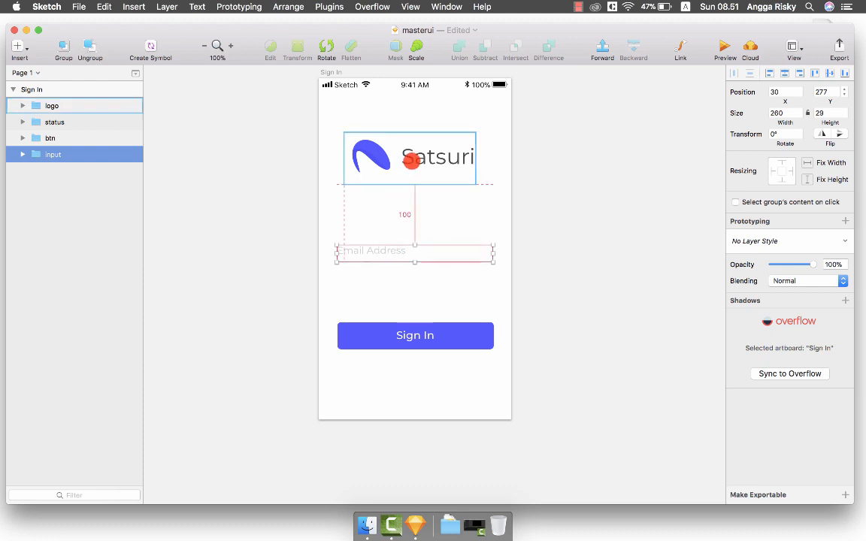
{"action": "mouse_move", "coordinate": [416, 339]}
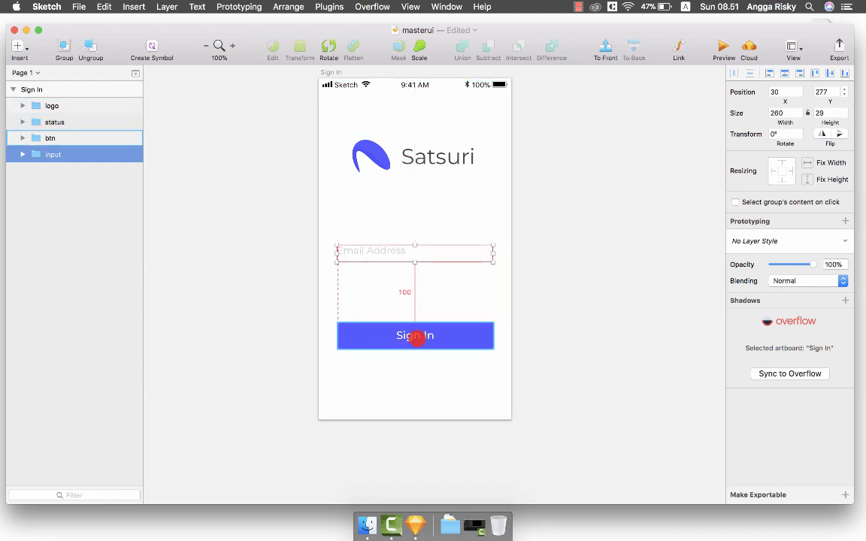
{"action": "left_click", "coordinate": [449, 334]}
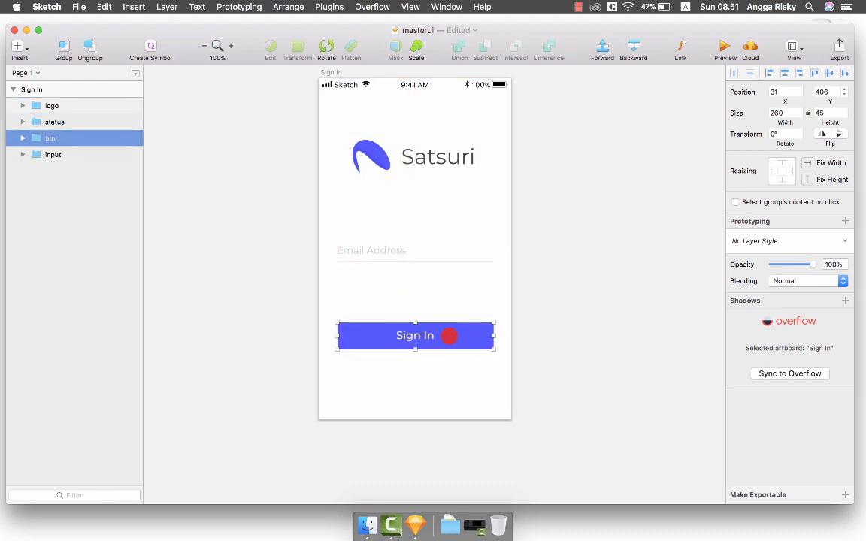
{"action": "scroll", "coordinate": [449, 336], "scroll_direction": "down", "scroll_amount": 1}
{"action": "scroll", "coordinate": [420, 354], "scroll_direction": "down", "scroll_amount": 1}
Add a 'Create a New Account' text layer below the Sign In button.
{"action": "key", "text": "t"}
{"action": "left_click", "coordinate": [406, 368]}
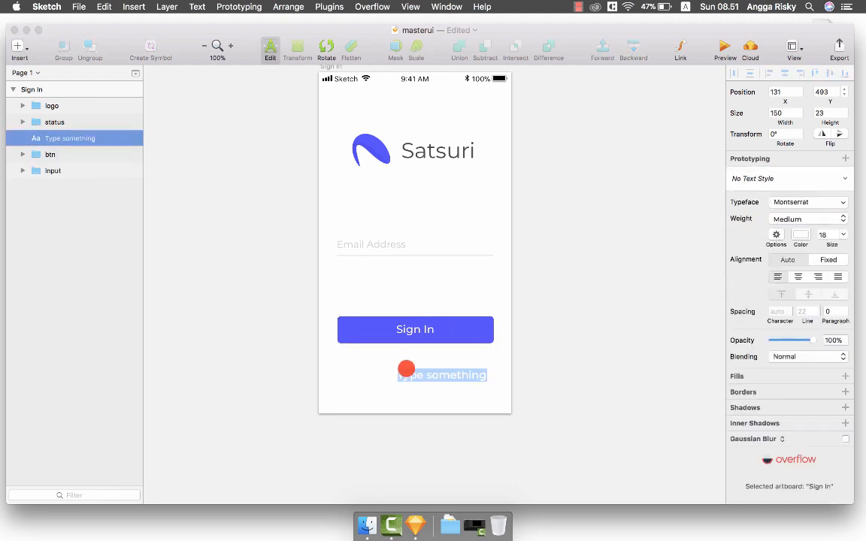
{"action": "key", "text": "BackSpace"}
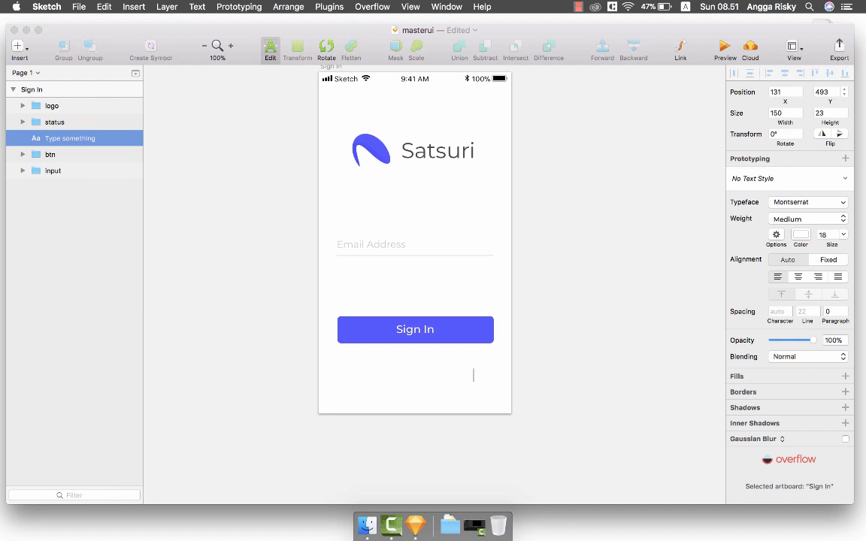
{"action": "type", "text": "Create a New Account"}
{"action": "left_click", "coordinate": [679, 366]}
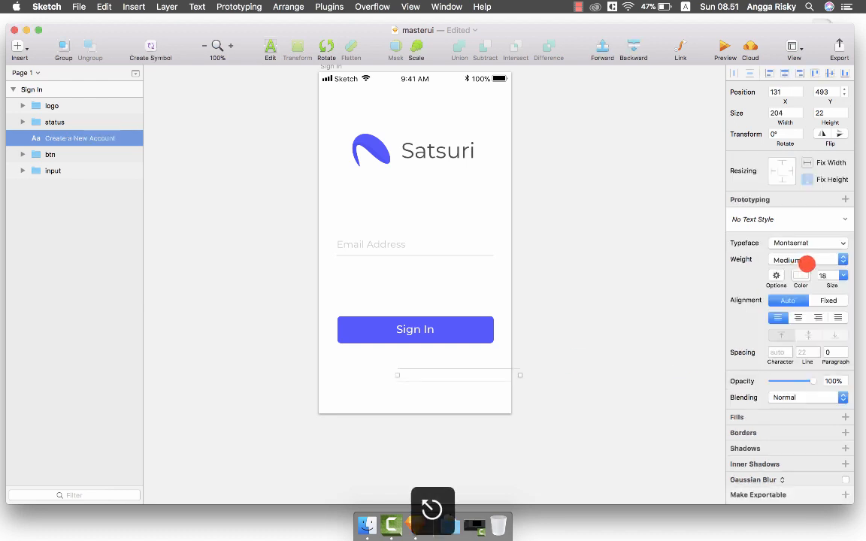
Make the link text Light weight, horizontally centred, and grey AAAAAA.
{"action": "left_click", "coordinate": [801, 276]}
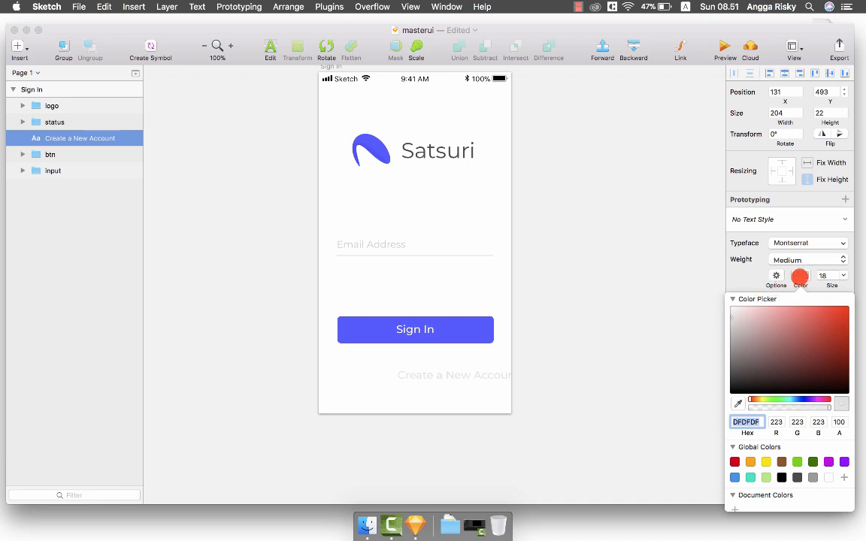
{"action": "left_click", "coordinate": [799, 275]}
{"action": "left_click", "coordinate": [799, 261]}
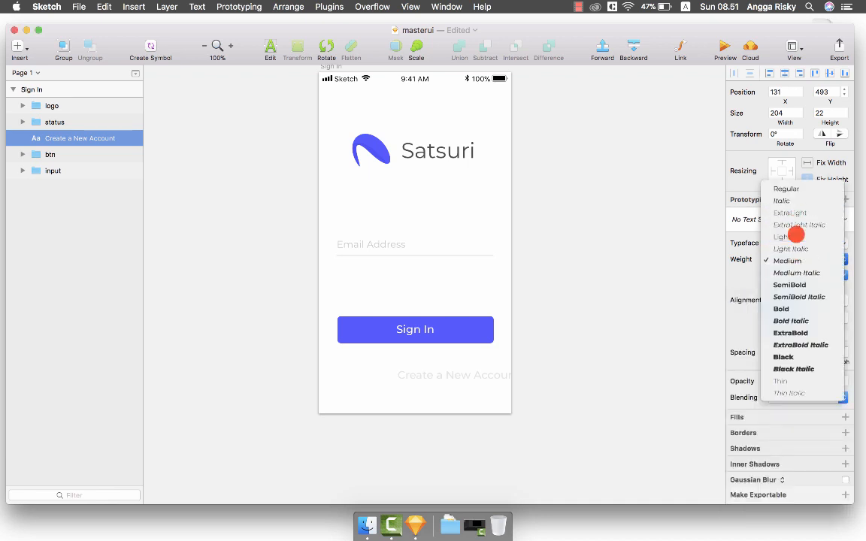
{"action": "left_click", "coordinate": [795, 235]}
{"action": "left_click", "coordinate": [783, 73]}
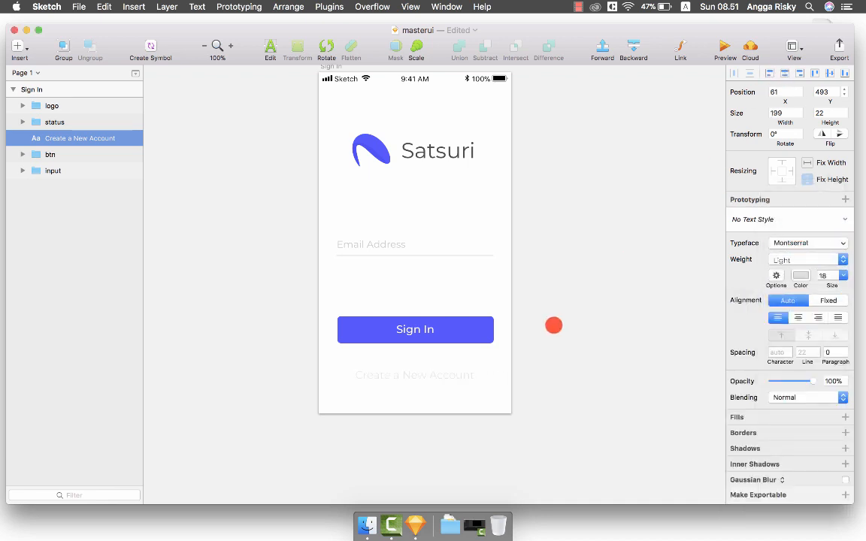
{"action": "scroll", "coordinate": [552, 329], "scroll_direction": "down", "scroll_amount": 1}
{"action": "scroll", "coordinate": [552, 329], "scroll_direction": "left", "scroll_amount": 1}
{"action": "left_click", "coordinate": [796, 273]}
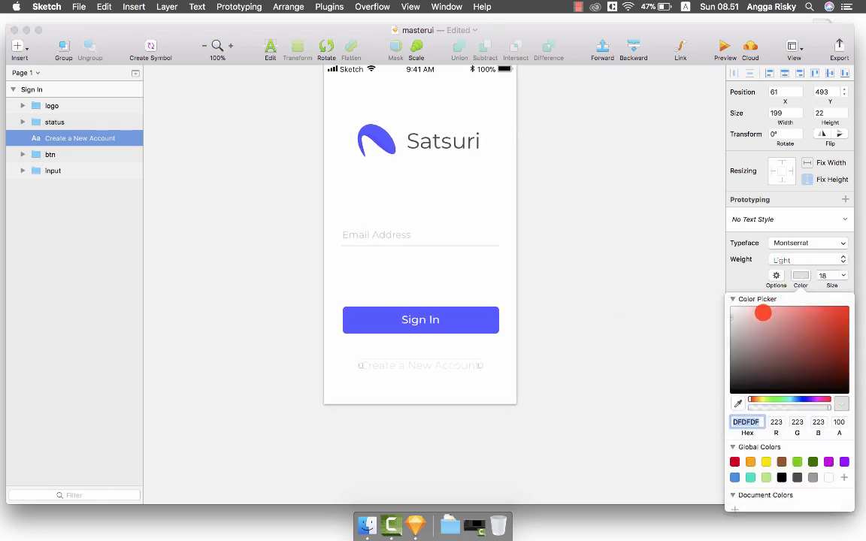
{"action": "left_click_drag", "start_coordinate": [734, 314], "coordinate": [714, 334]}
{"action": "key", "text": "Escape"}
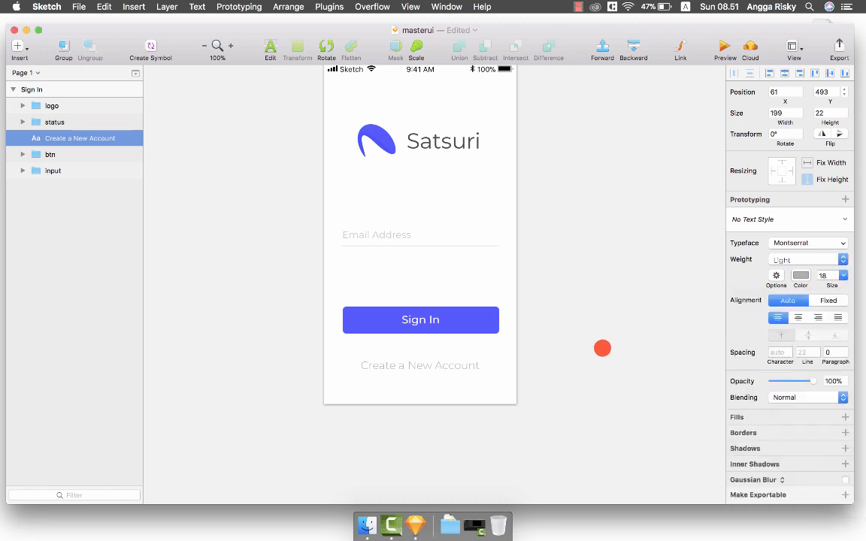
Group the link text as 'btn', align it to the bottom and nudge it to Y 496.
{"action": "key", "text": "super+g"}
{"action": "key", "text": "super+r"}
{"action": "type", "text": "btn"}
{"action": "left_click", "coordinate": [474, 367]}
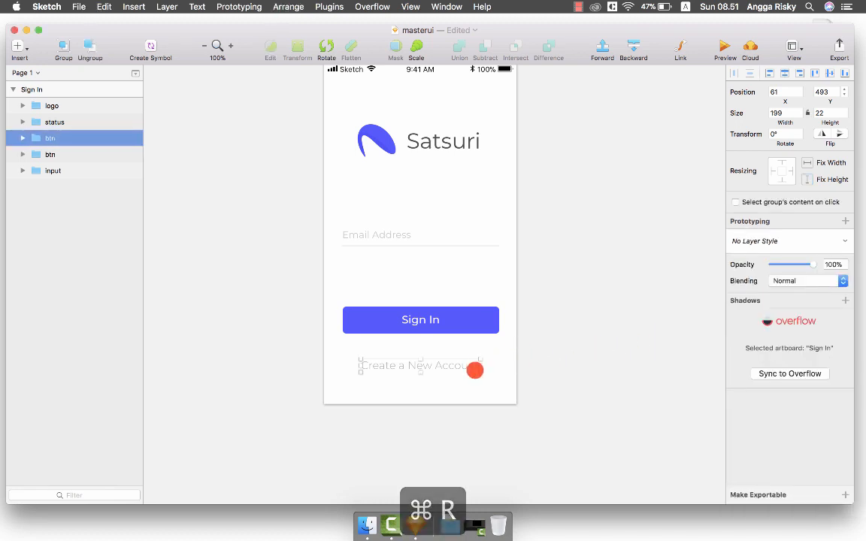
{"action": "left_click", "coordinate": [843, 73]}
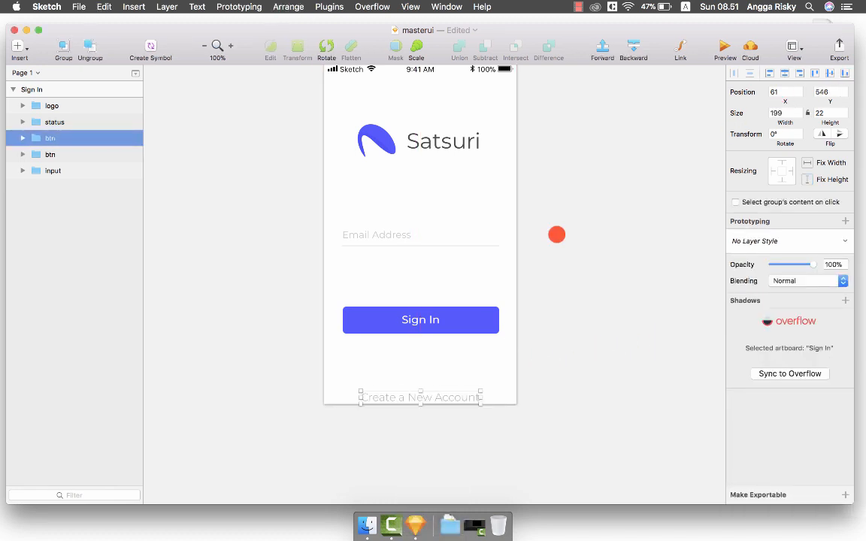
{"action": "key", "text": "shift+Up"}
{"action": "key", "text": "shift+Up"}
{"action": "key", "text": "shift+Up"}
{"action": "key", "text": "shift+Up"}
{"action": "key", "text": "shift+Up"}
{"action": "left_click", "coordinate": [539, 290]}
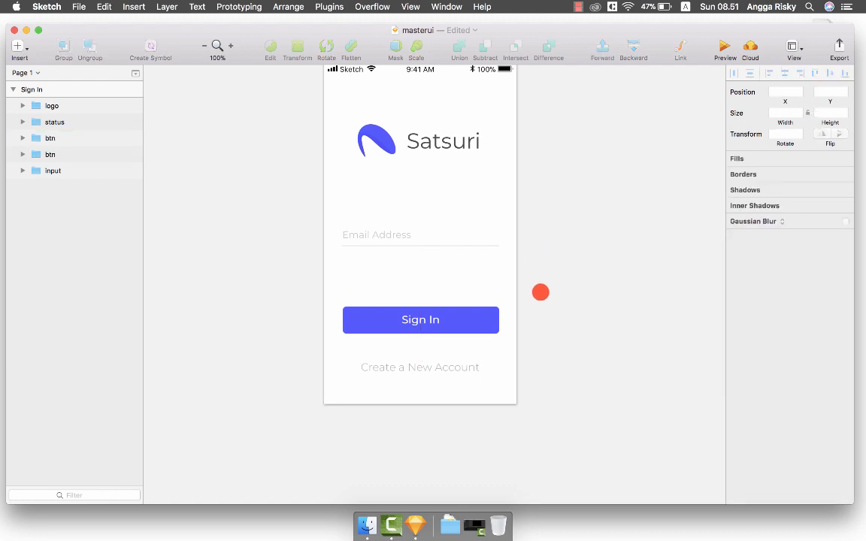
Save the masterui document with the finished Sign In screen.
{"action": "scroll", "coordinate": [539, 291], "scroll_direction": "right", "scroll_amount": 4}
{"action": "scroll", "coordinate": [540, 291], "scroll_direction": "right", "scroll_amount": 2}
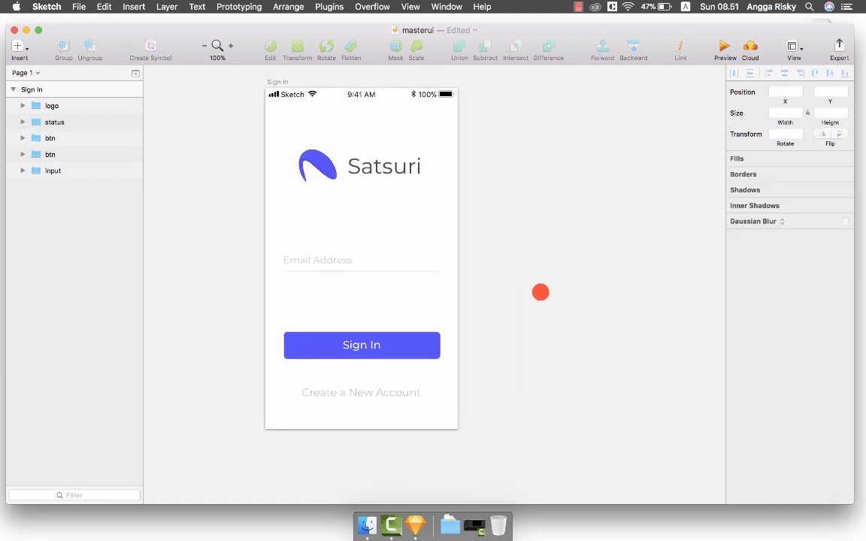
{"action": "scroll", "coordinate": [541, 291], "scroll_direction": "up", "scroll_amount": 1}
{"action": "scroll", "coordinate": [541, 292], "scroll_direction": "right", "scroll_amount": 1}
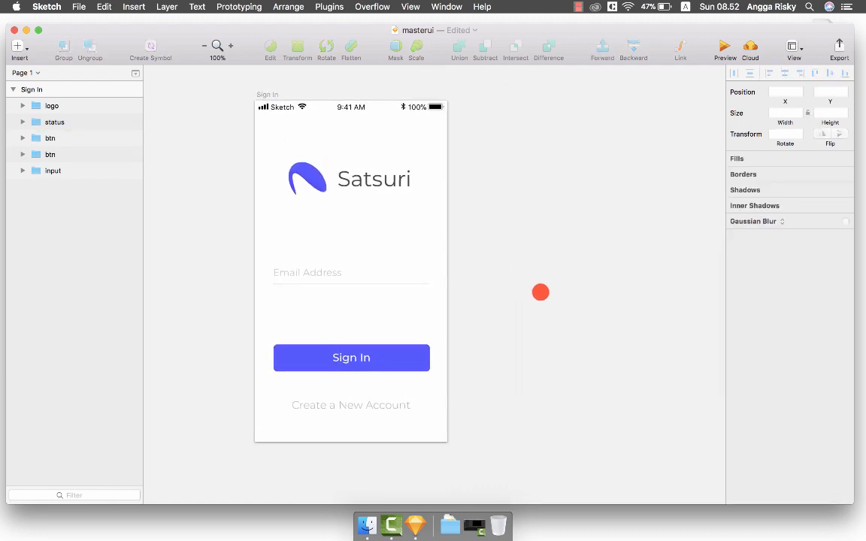
{"action": "key", "text": "super+s"}
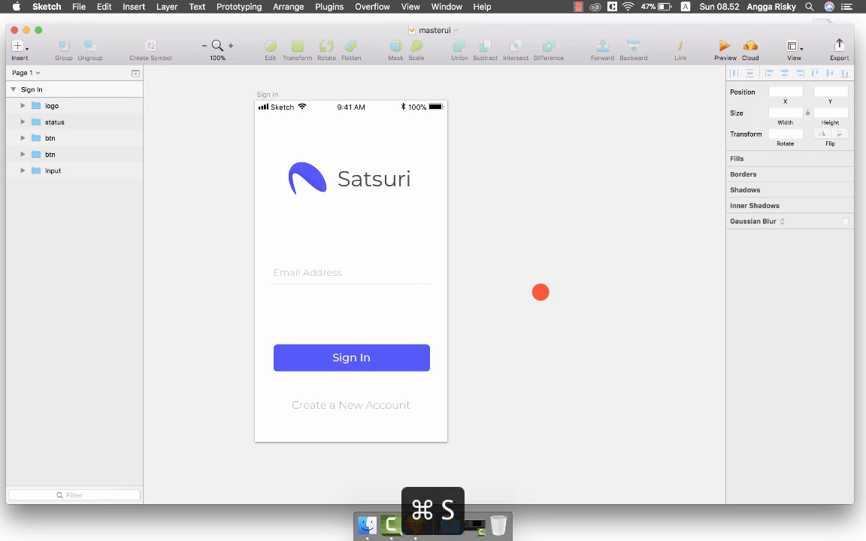
Select the Sign In artboard and duplicate it.
{"action": "scroll", "coordinate": [541, 292], "scroll_direction": "right", "scroll_amount": 3}
{"action": "left_click", "coordinate": [239, 93]}
{"action": "key", "text": "super+d"}
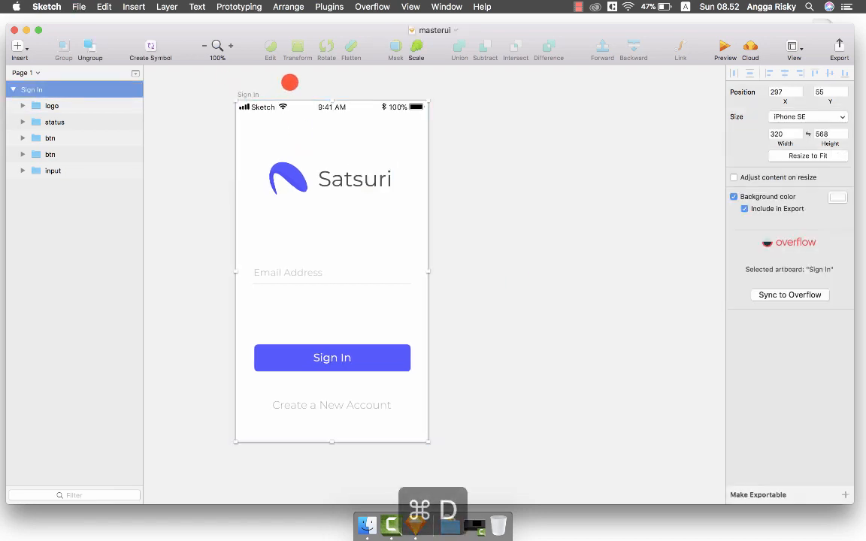
Rename the duplicated artboard to 'Pin Code'.
{"action": "key", "text": "super+r"}
{"action": "type", "text": "P"}
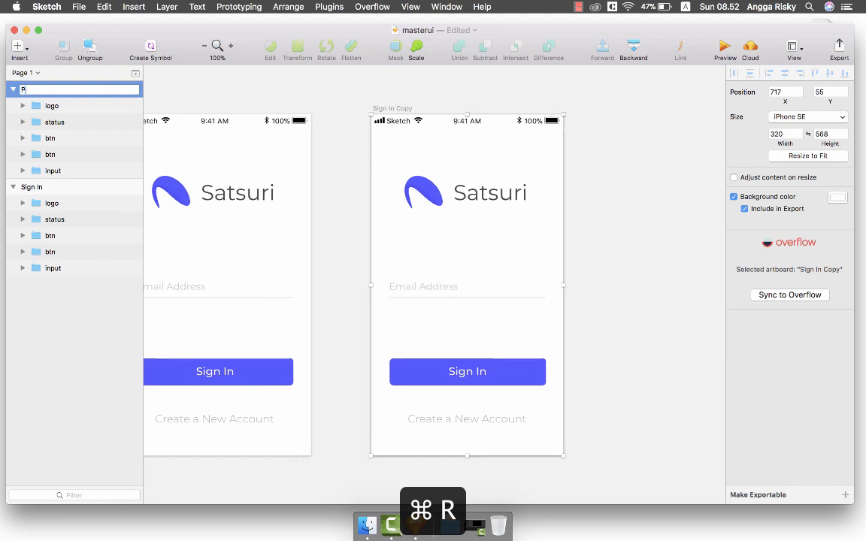
{"action": "type", "text": "in Code"}
{"action": "key", "text": "Return"}
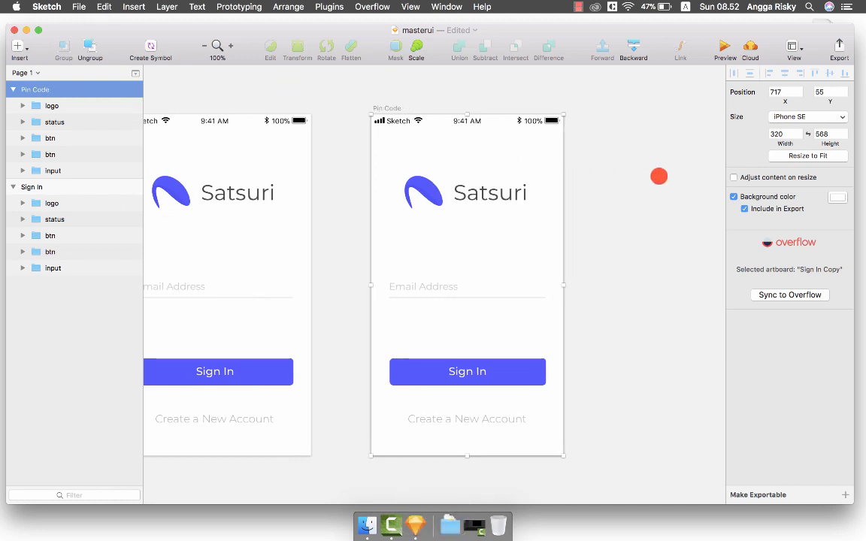
Swap the Pin Code status bar symbol to Bars/Status/White.
{"action": "left_click", "coordinate": [473, 119]}
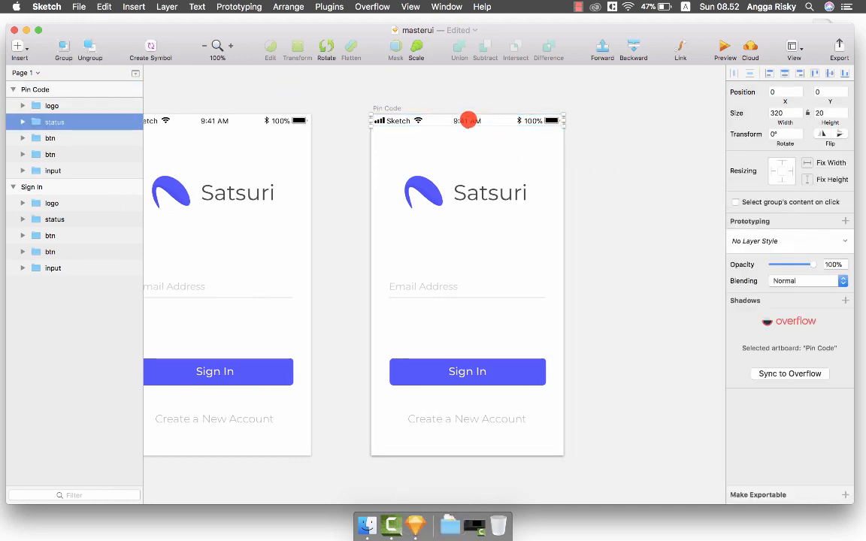
{"action": "double_click", "coordinate": [468, 120]}
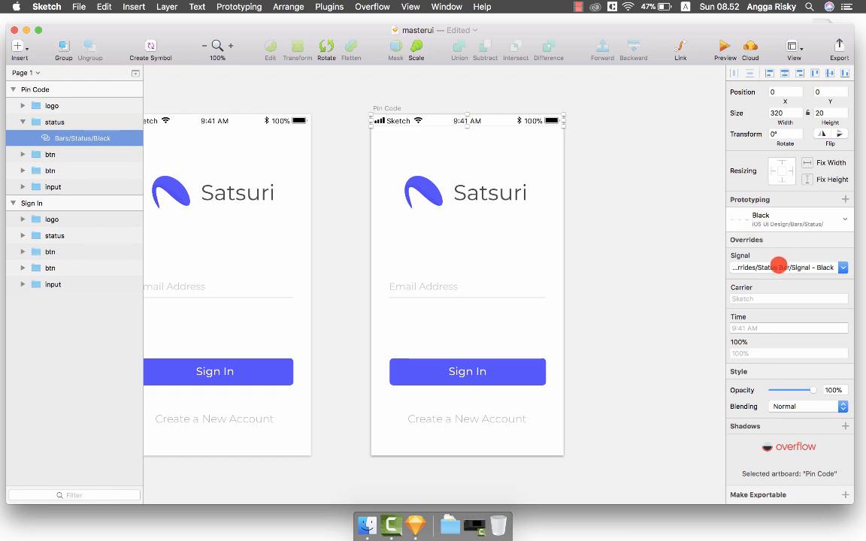
{"action": "left_click", "coordinate": [778, 266]}
{"action": "mouse_move", "coordinate": [778, 301]}
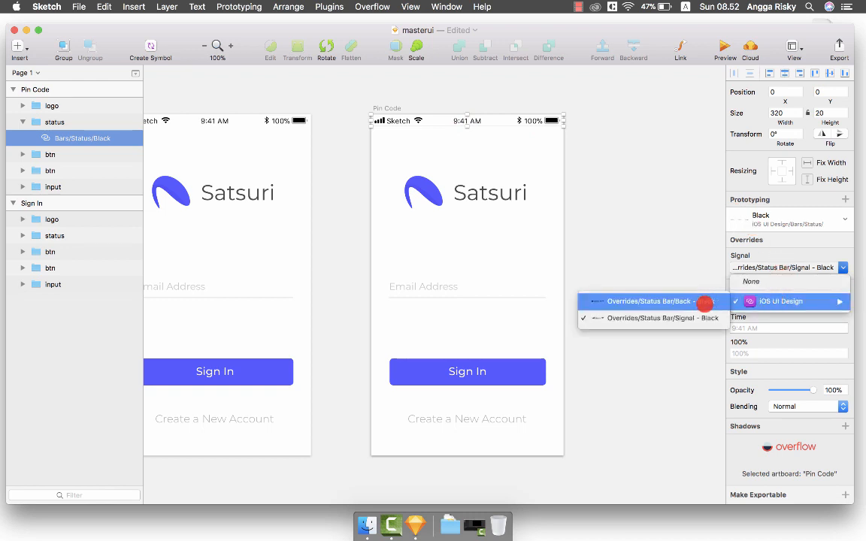
{"action": "left_click", "coordinate": [792, 252]}
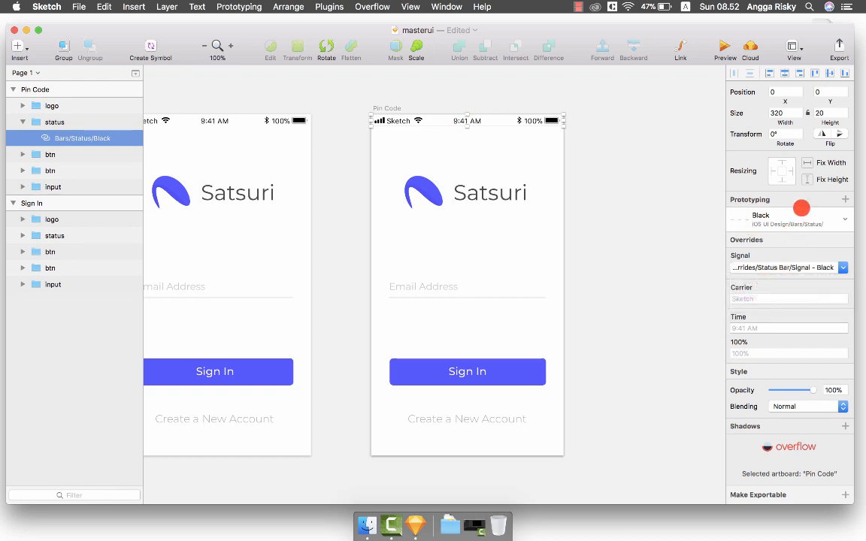
{"action": "left_click", "coordinate": [798, 216]}
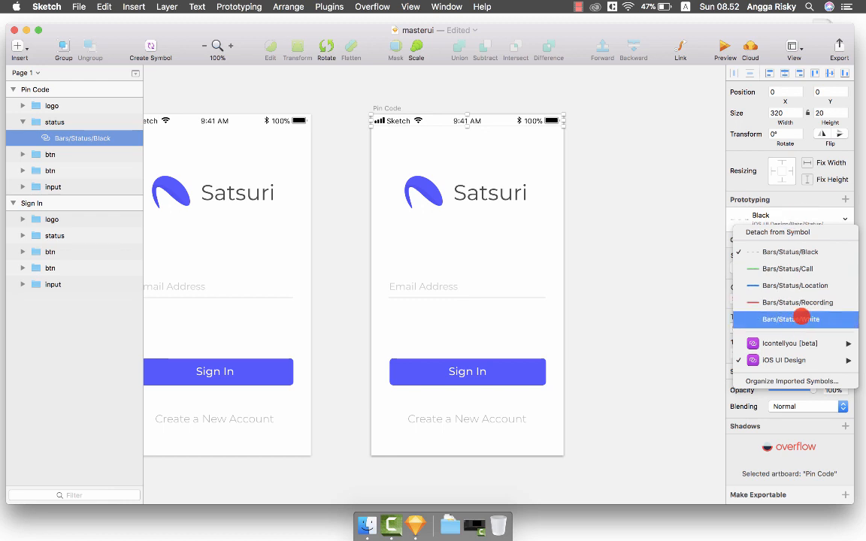
{"action": "left_click", "coordinate": [799, 318]}
{"action": "left_click", "coordinate": [387, 108]}
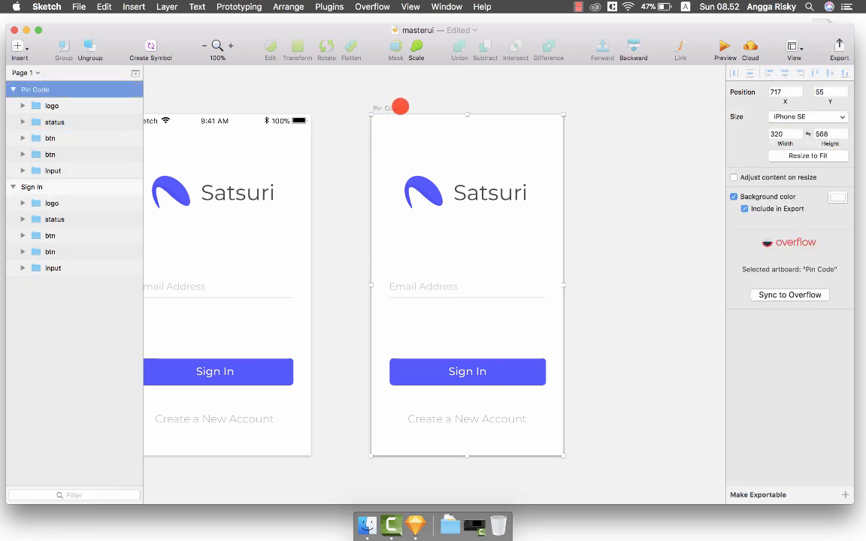
{"action": "left_click", "coordinate": [837, 197]}
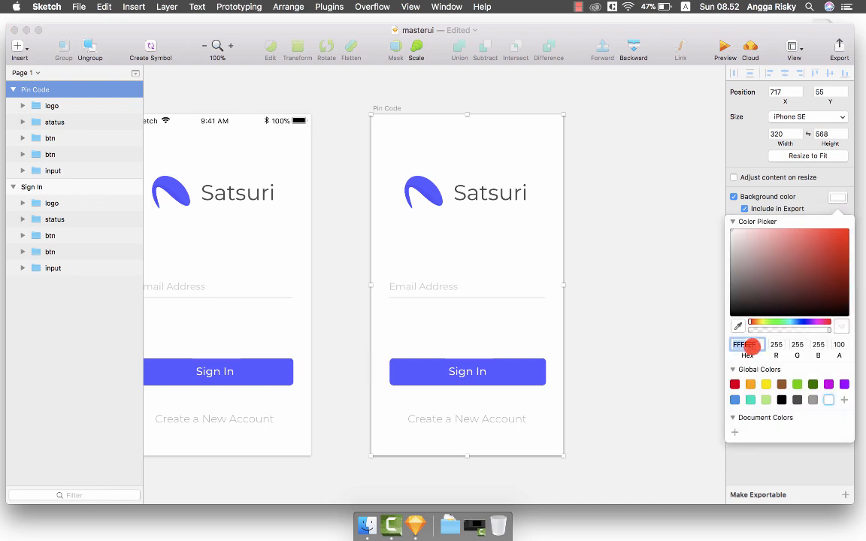
Set the Pin Code background to the Sign In button's blue, sampled with the eyedropper.
{"action": "left_click", "coordinate": [738, 326]}
{"action": "left_click", "coordinate": [536, 369]}
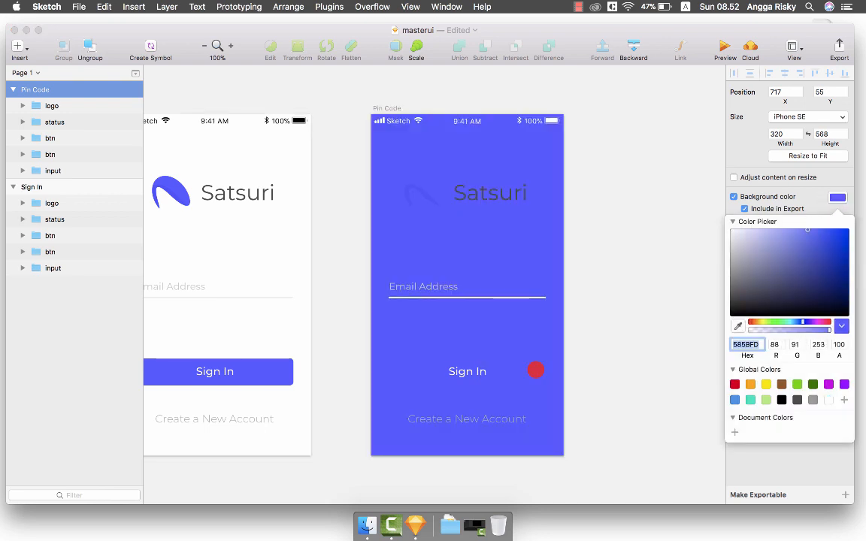
{"action": "left_click", "coordinate": [618, 257]}
{"action": "scroll", "coordinate": [656, 216], "scroll_direction": "left", "scroll_amount": 1}
{"action": "scroll", "coordinate": [655, 214], "scroll_direction": "up", "scroll_amount": 1}
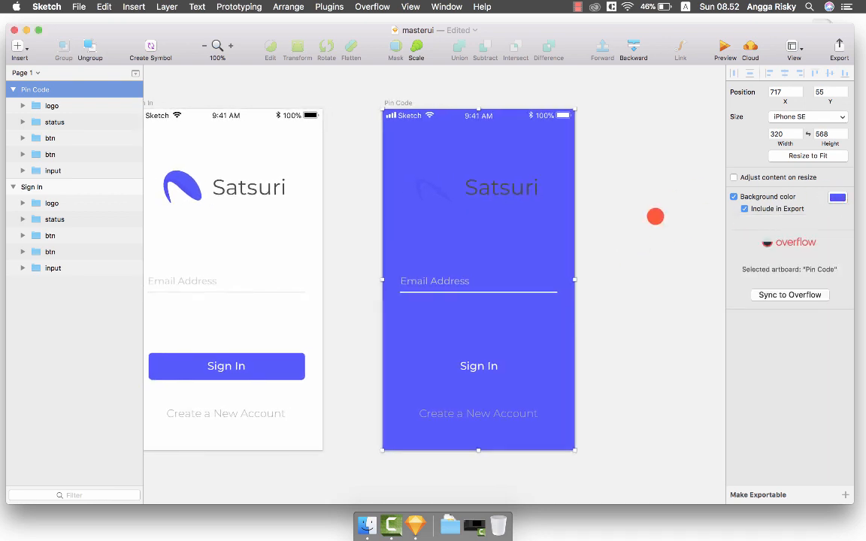
Delete the logo and the Email Address input from Pin Code.
{"action": "left_click", "coordinate": [488, 198]}
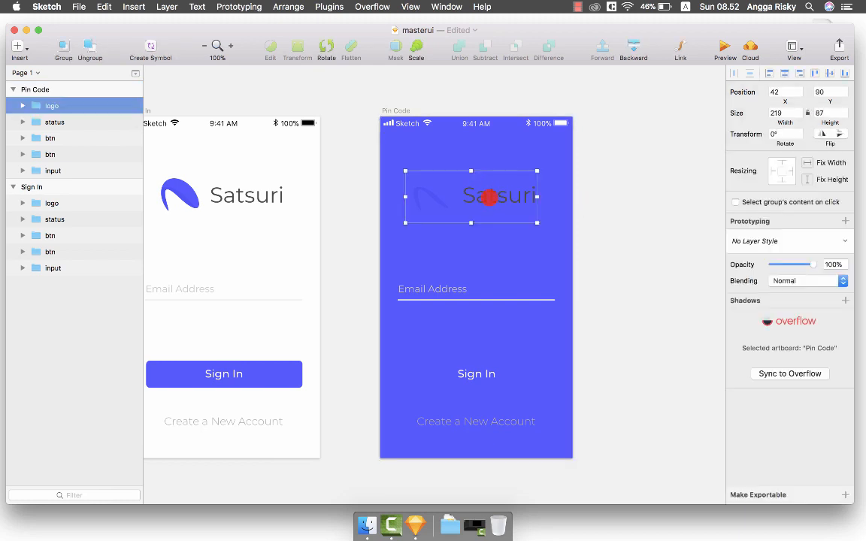
{"action": "key", "text": "Delete"}
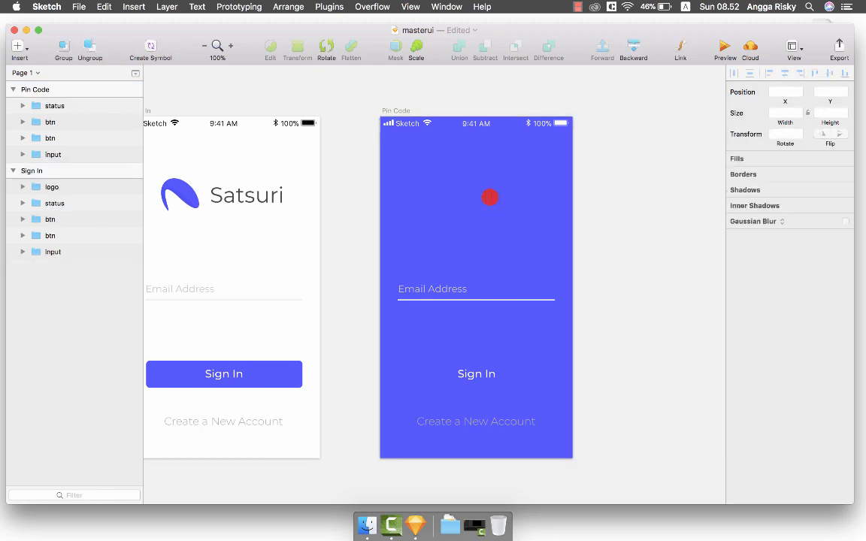
{"action": "left_click", "coordinate": [434, 288]}
{"action": "key", "text": "Delete"}
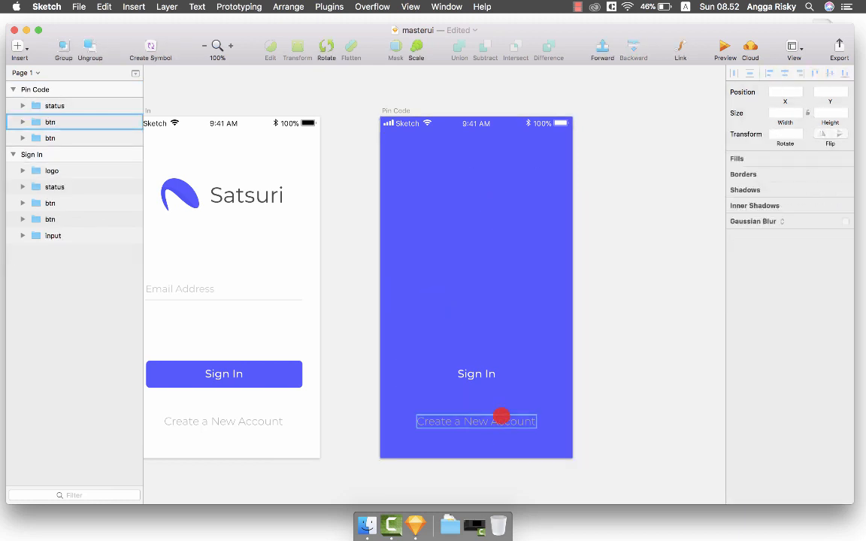
Make the Create a New Account link text white and centre-aligned.
{"action": "left_click", "coordinate": [494, 418]}
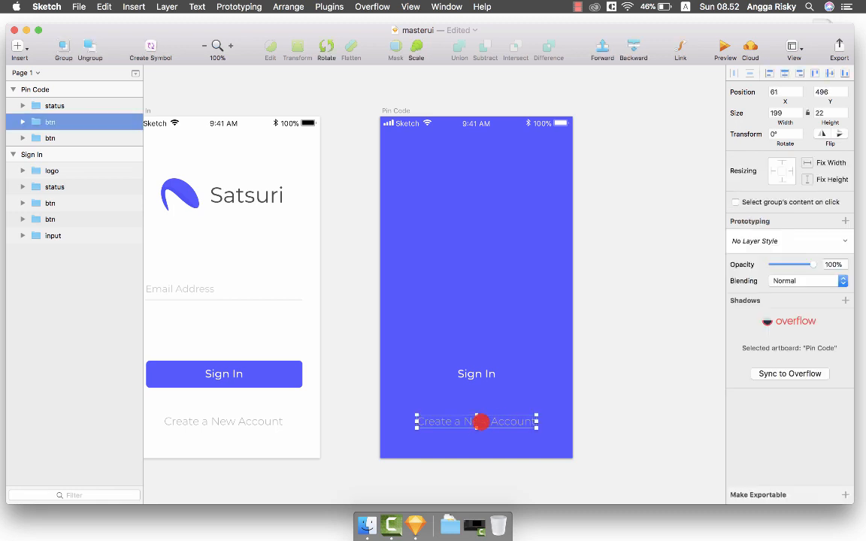
{"action": "double_click", "coordinate": [478, 422]}
{"action": "left_click", "coordinate": [801, 276]}
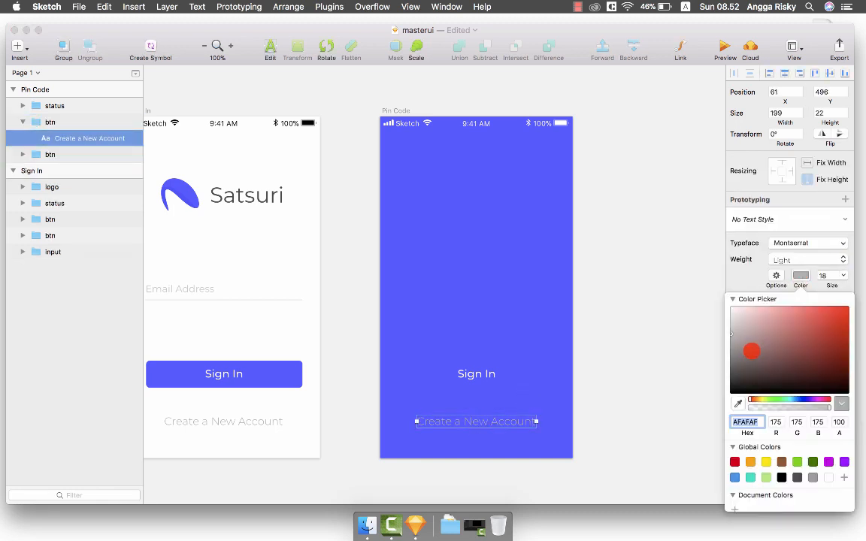
{"action": "left_click_drag", "start_coordinate": [751, 351], "coordinate": [706, 272]}
{"action": "left_click", "coordinate": [798, 278]}
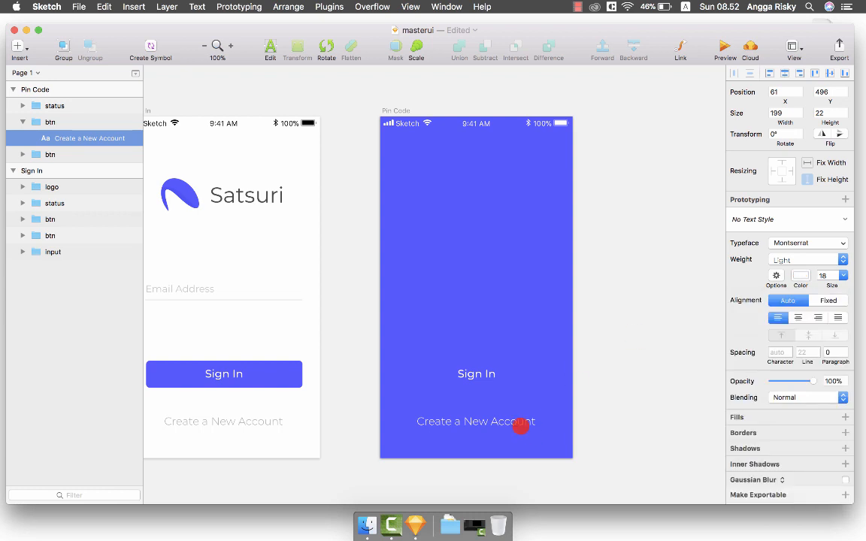
{"action": "left_click", "coordinate": [795, 316]}
Reword the link to 'Back to Email Address'.
{"action": "key", "text": "Return"}
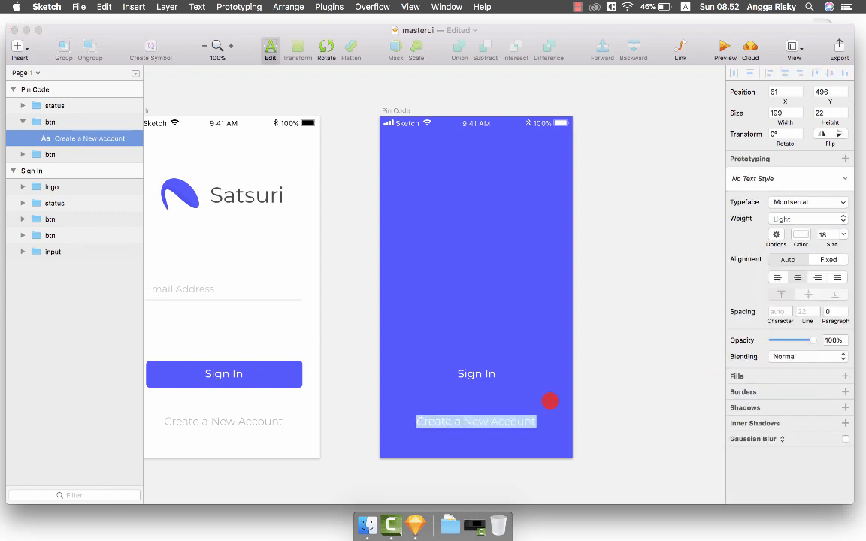
{"action": "type", "text": "Back to"}
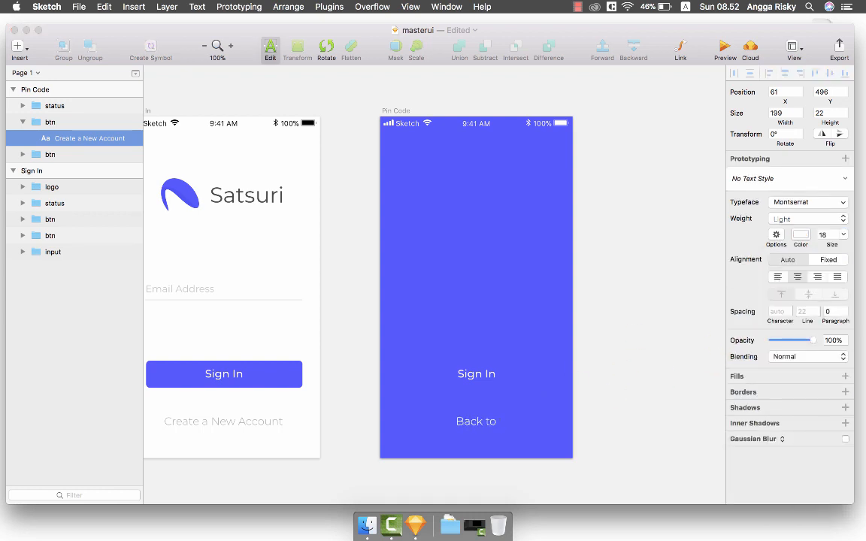
{"action": "type", "text": " Sign In"}
{"action": "key", "text": "Escape"}
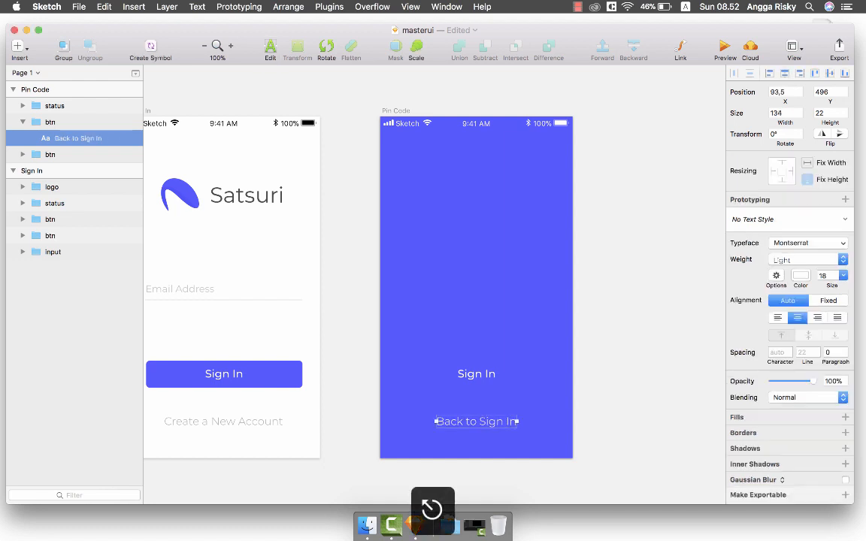
{"action": "scroll", "coordinate": [498, 421], "scroll_direction": "left", "scroll_amount": 2}
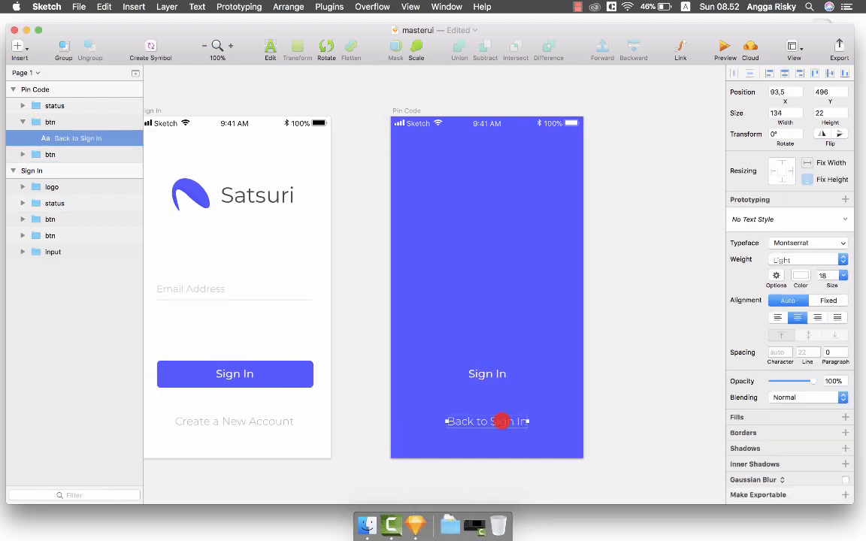
{"action": "double_click", "coordinate": [502, 422]}
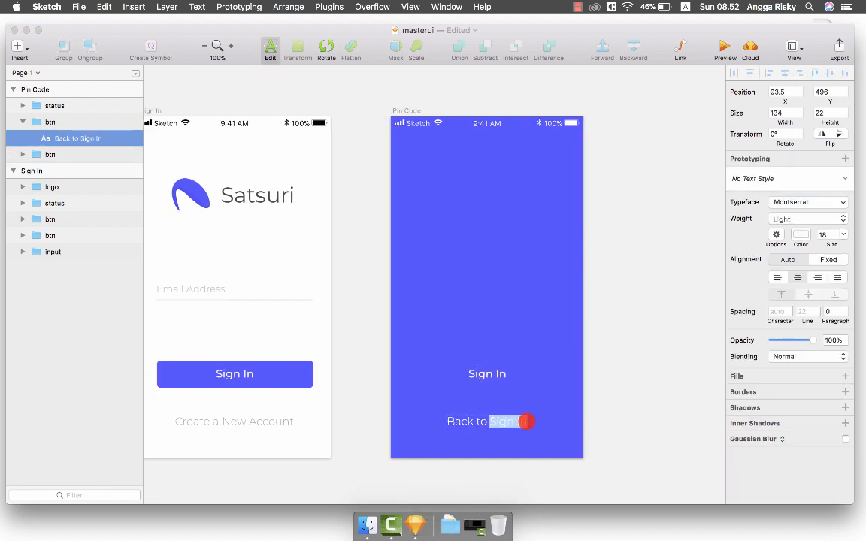
{"action": "type", "text": "Email Address"}
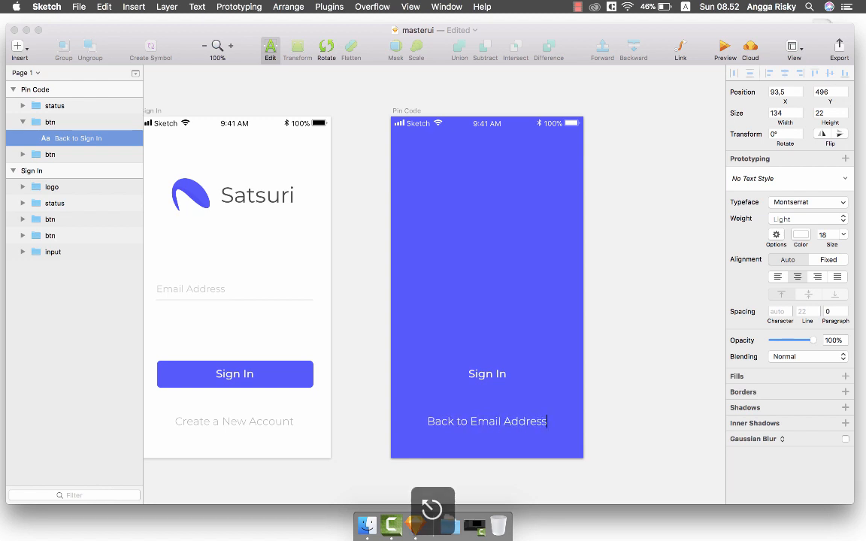
{"action": "left_click", "coordinate": [478, 382]}
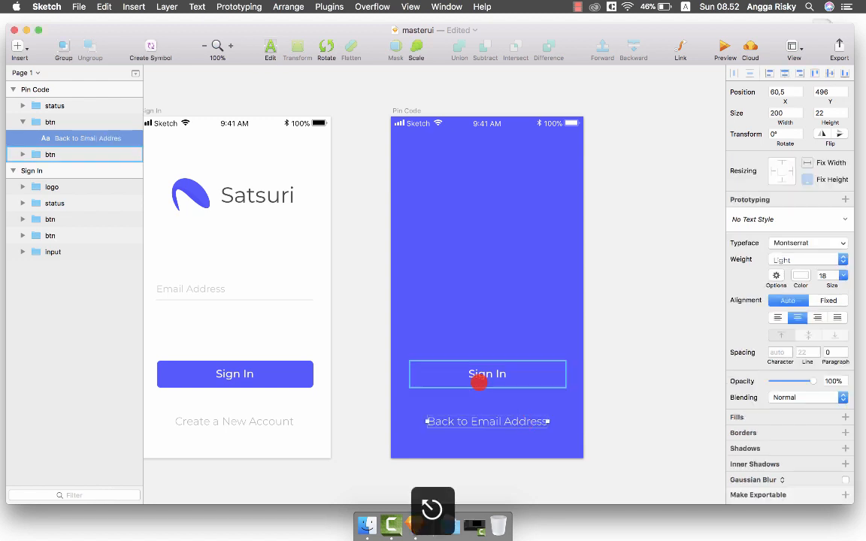
{"action": "left_click", "coordinate": [435, 366]}
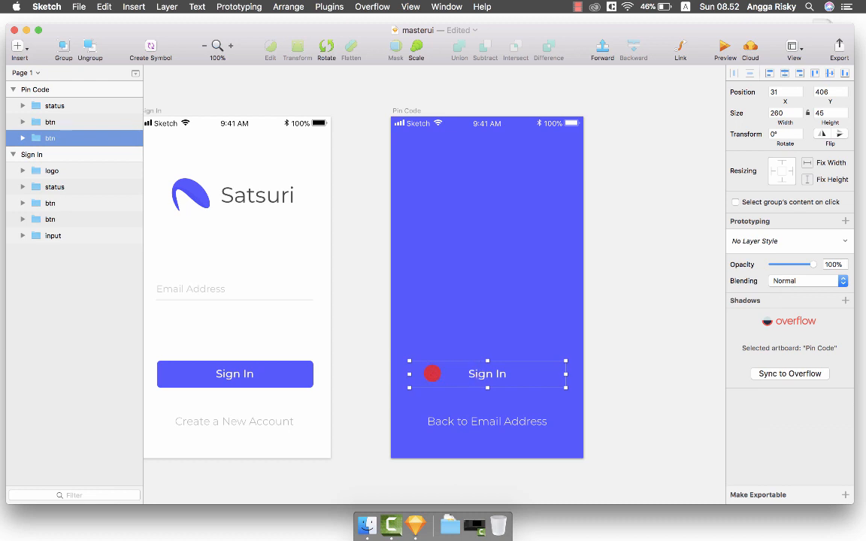
Colour the button's text the screen's blue 585BFD.
{"action": "double_click", "coordinate": [481, 373]}
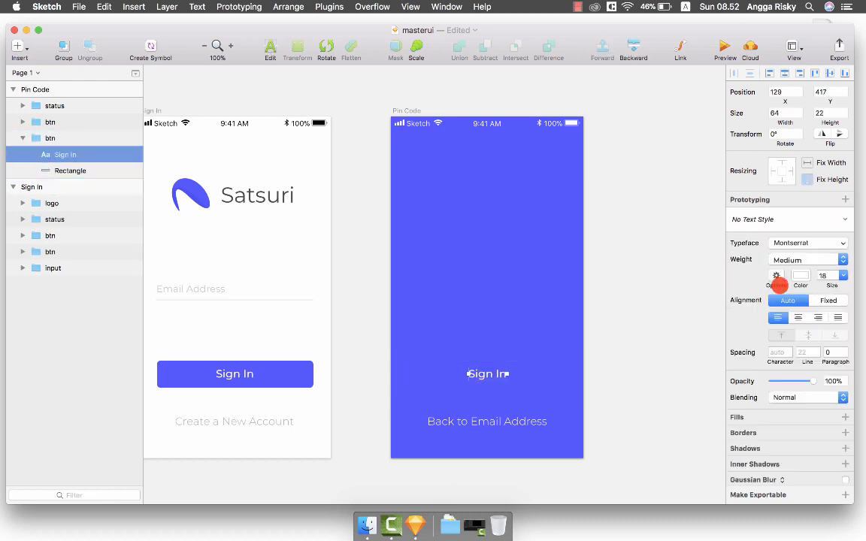
{"action": "left_click", "coordinate": [802, 273]}
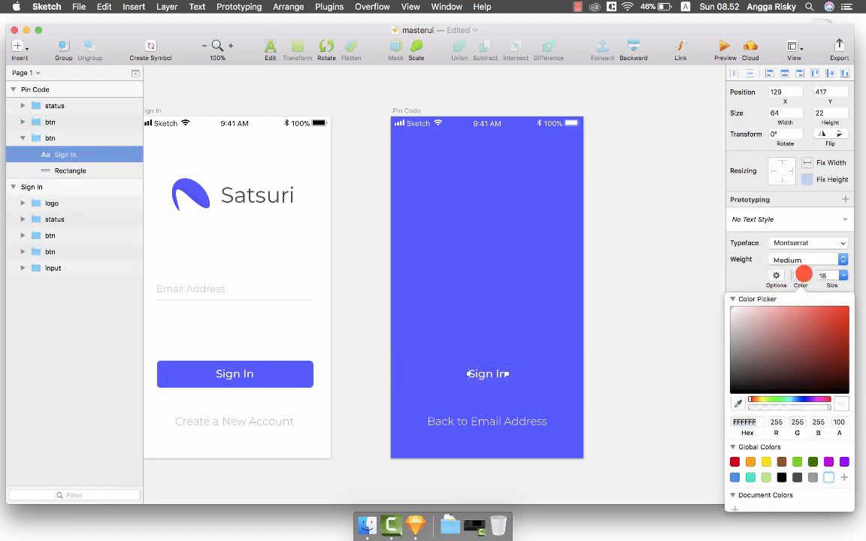
{"action": "left_click", "coordinate": [802, 275]}
{"action": "left_click", "coordinate": [802, 275]}
{"action": "left_click", "coordinate": [739, 403]}
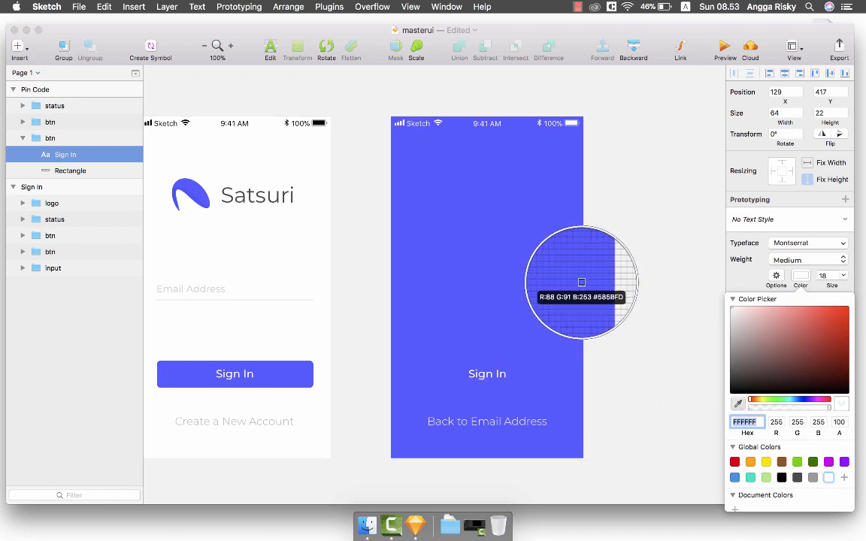
{"action": "left_click", "coordinate": [575, 289]}
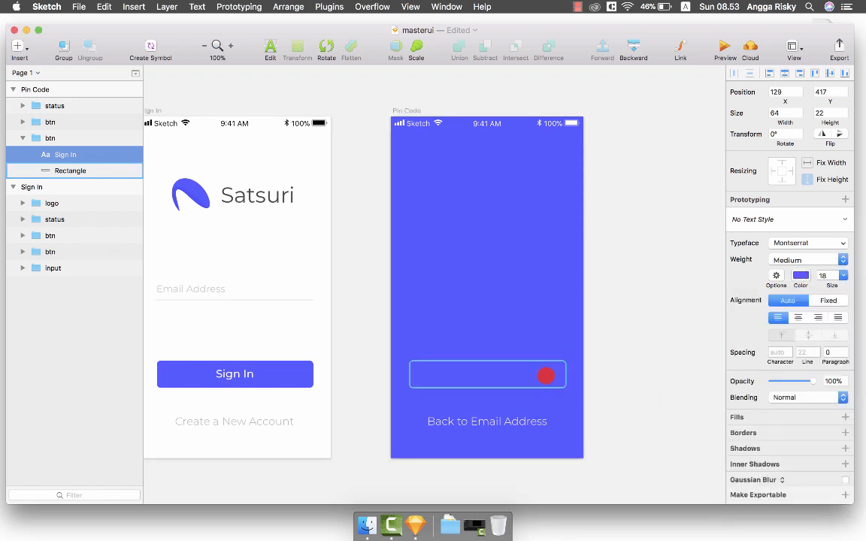
Fill the button's background rectangle with white FFFFFF.
{"action": "left_click", "coordinate": [547, 375]}
{"action": "left_click", "coordinate": [747, 328]}
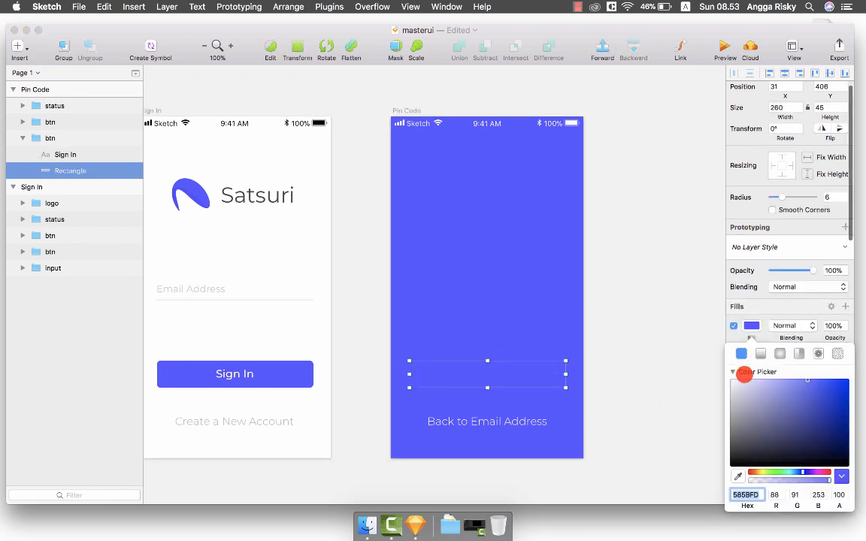
{"action": "left_click_drag", "start_coordinate": [743, 391], "coordinate": [682, 296]}
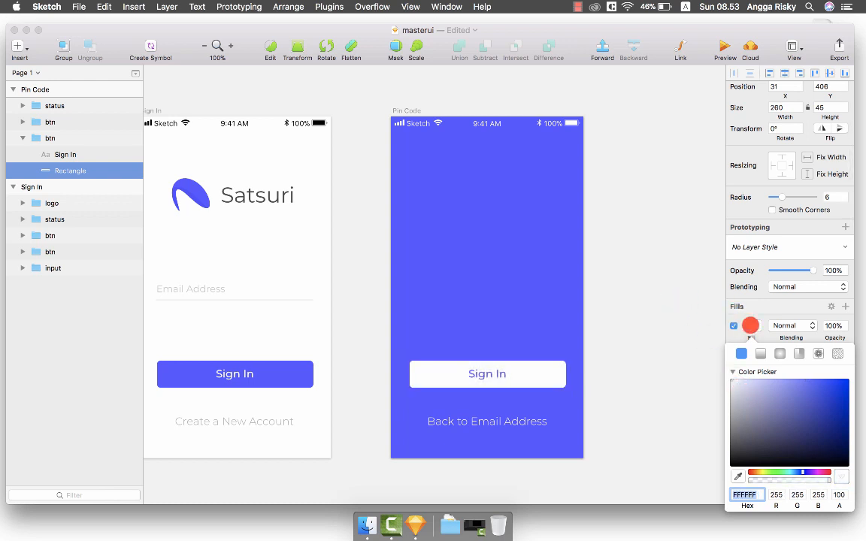
{"action": "left_click", "coordinate": [750, 325]}
Change the button text to 'Continue' and centre it in the button.
{"action": "double_click", "coordinate": [488, 373]}
{"action": "key", "text": "super+a"}
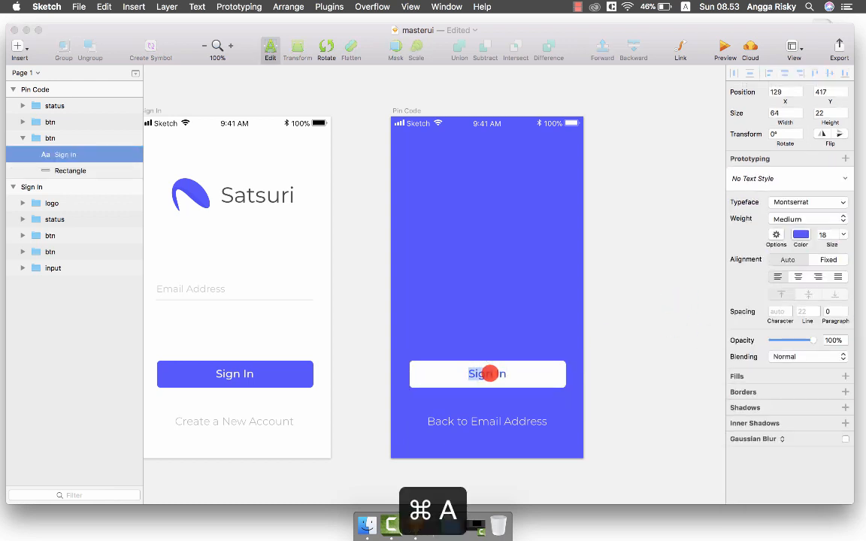
{"action": "type", "text": "Continue"}
{"action": "key", "text": "Escape"}
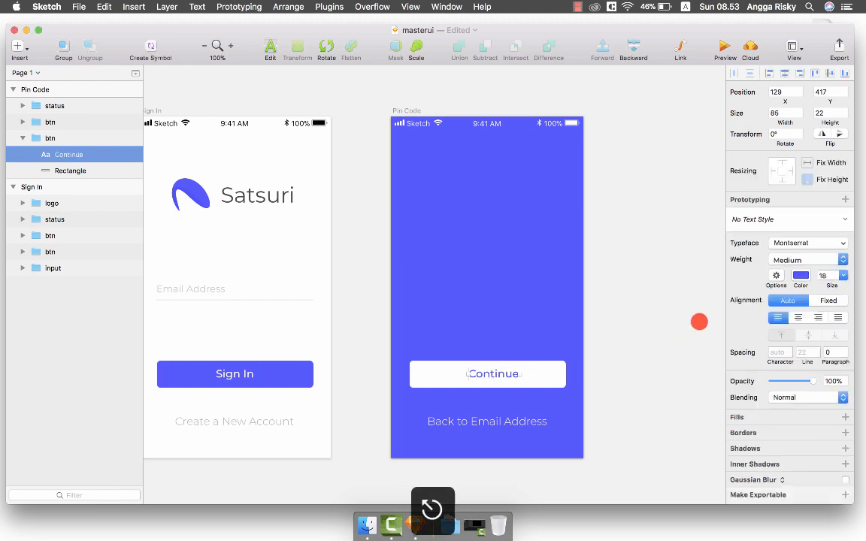
{"action": "left_click", "coordinate": [799, 322]}
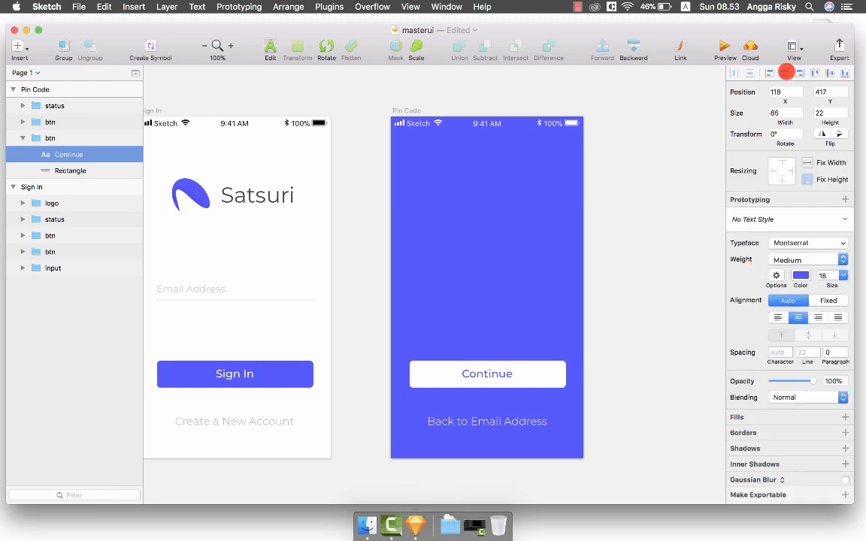
Save the masterui file.
{"action": "left_click", "coordinate": [655, 207]}
{"action": "key", "text": "super+s"}
{"action": "scroll", "coordinate": [655, 207], "scroll_direction": "left", "scroll_amount": 2}
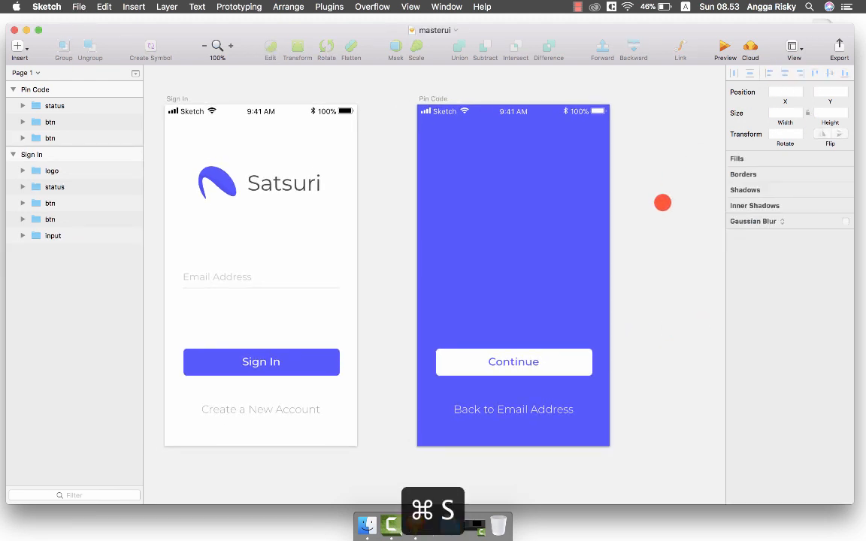
{"action": "scroll", "coordinate": [651, 132], "scroll_direction": "right", "scroll_amount": 3}
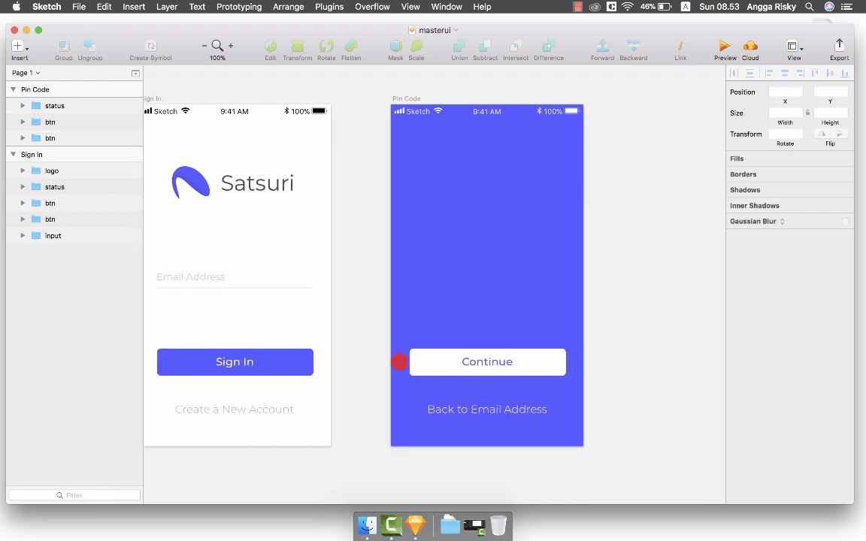
Select the Pin Code Continue button and pick the Line tool, then cancel it.
{"action": "left_click", "coordinate": [427, 363]}
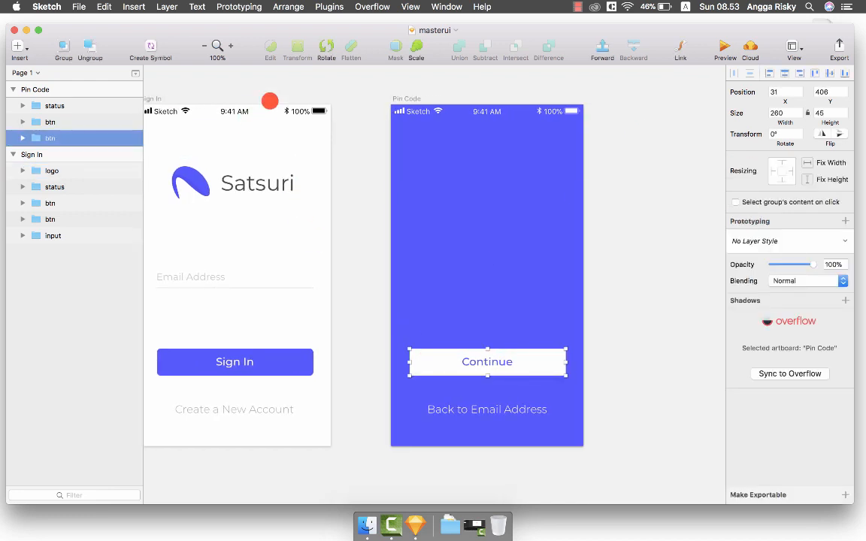
{"action": "left_click", "coordinate": [16, 53]}
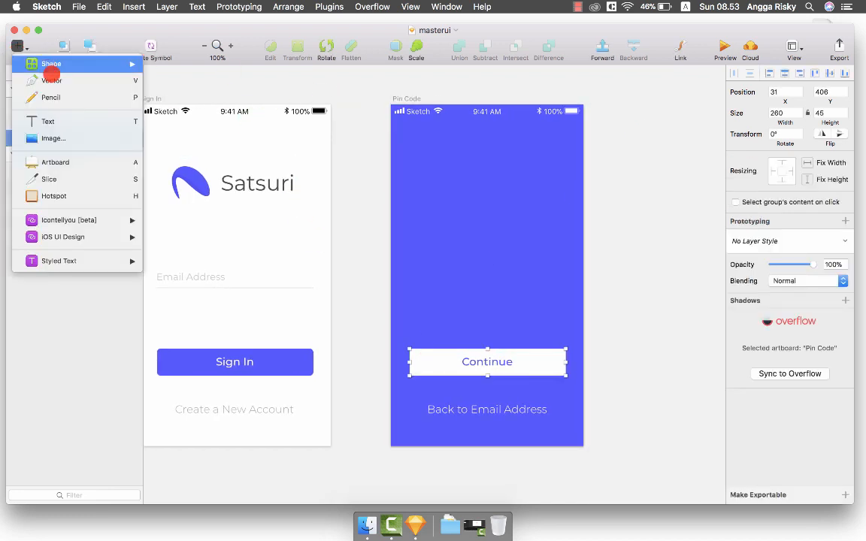
{"action": "mouse_move", "coordinate": [77, 64]}
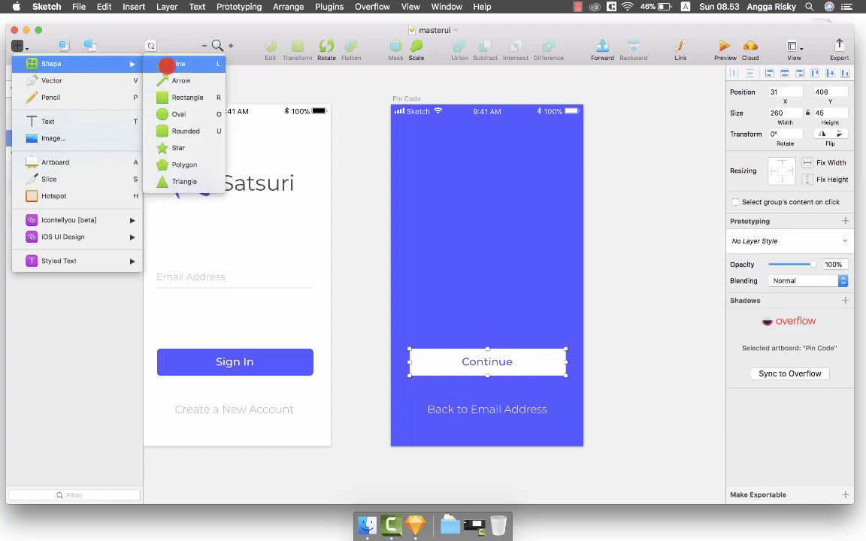
{"action": "left_click", "coordinate": [167, 66]}
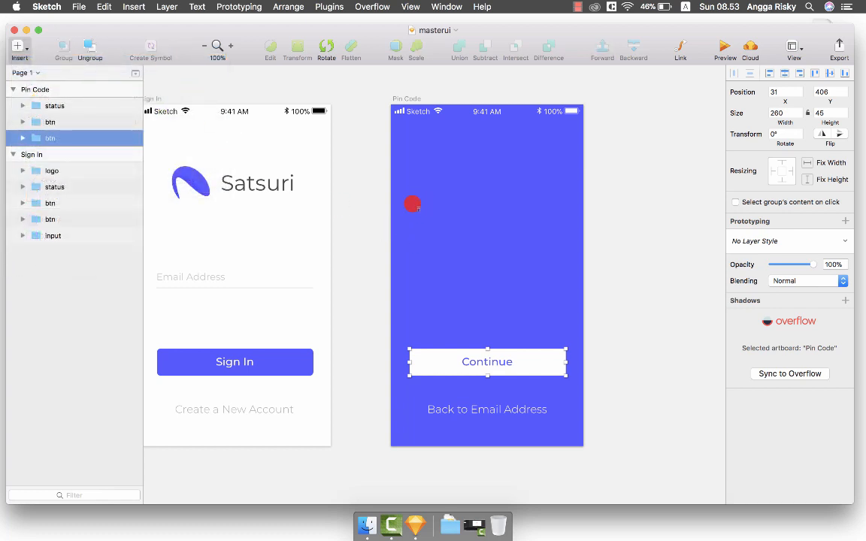
{"action": "key", "text": "Escape"}
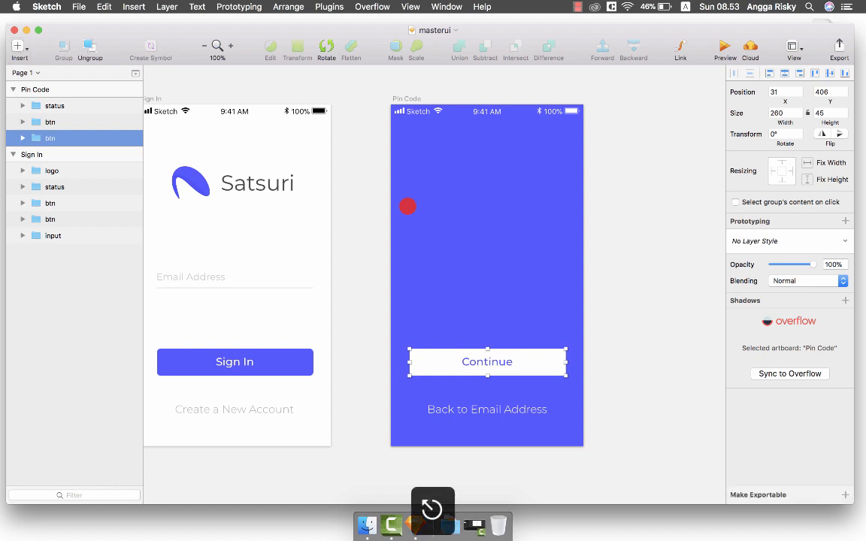
Copy the Sign In email field's underline and paste it as a white line on Pin Code.
{"action": "left_click", "coordinate": [221, 281]}
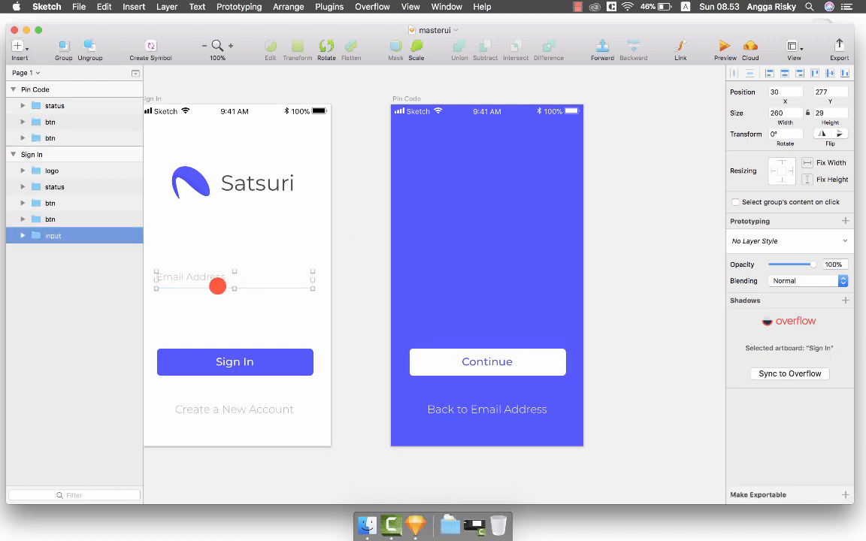
{"action": "double_click", "coordinate": [218, 286]}
{"action": "key", "text": "super+c"}
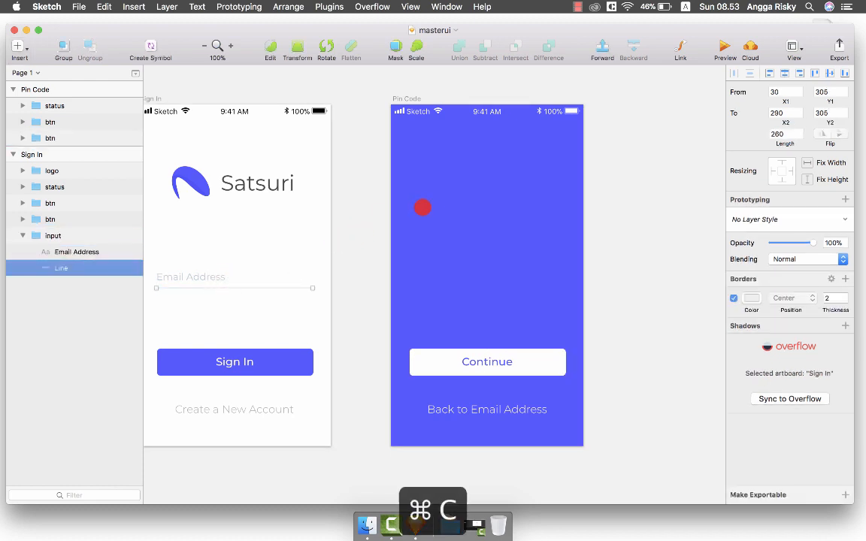
{"action": "left_click", "coordinate": [484, 274]}
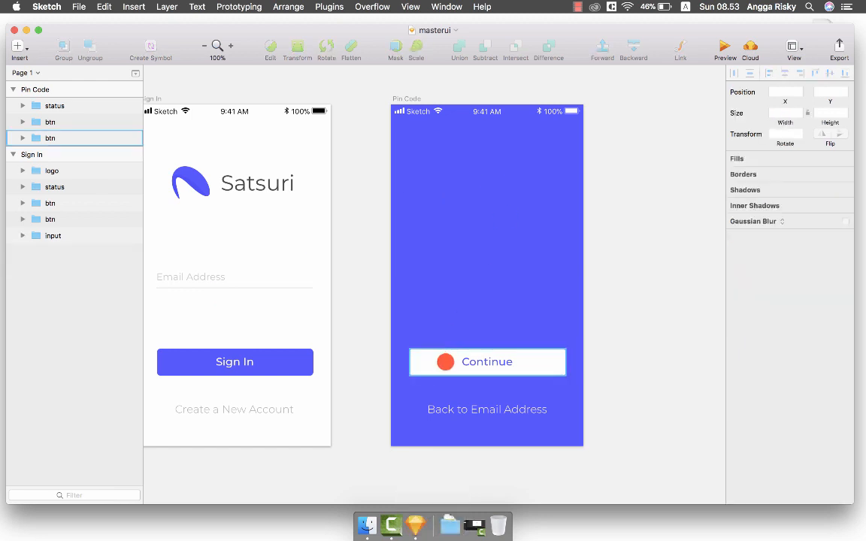
{"action": "left_click", "coordinate": [444, 359]}
{"action": "key", "text": "super+v"}
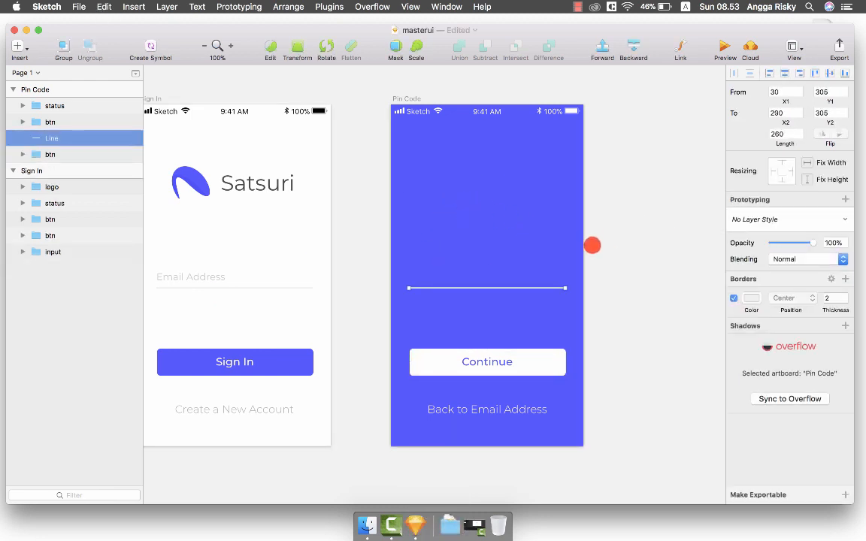
{"action": "left_click", "coordinate": [746, 297]}
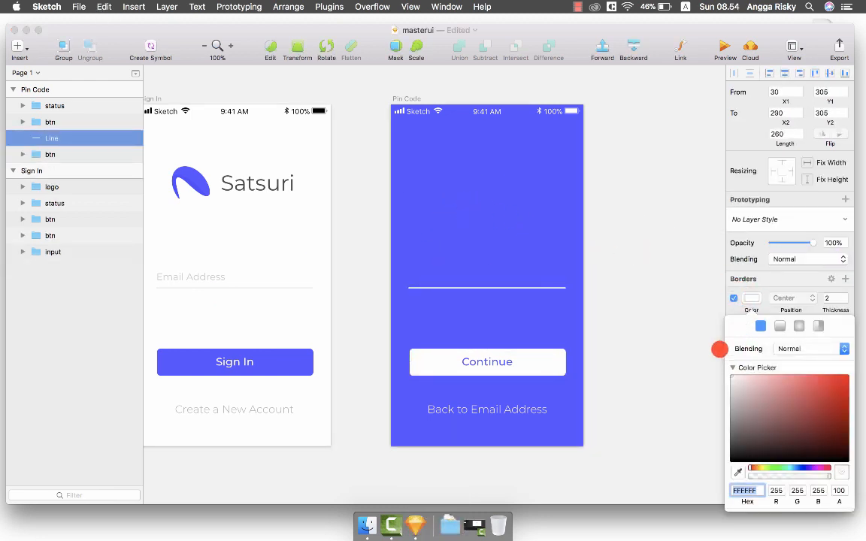
{"action": "left_click", "coordinate": [756, 298]}
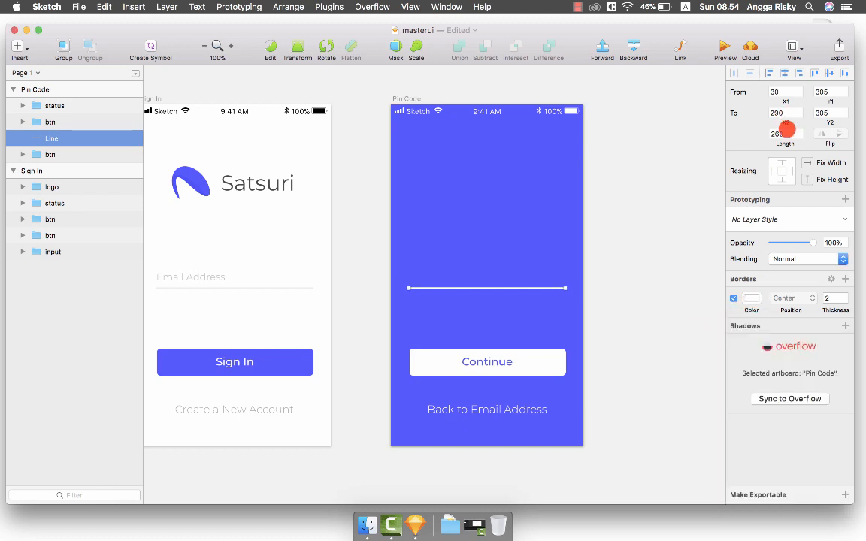
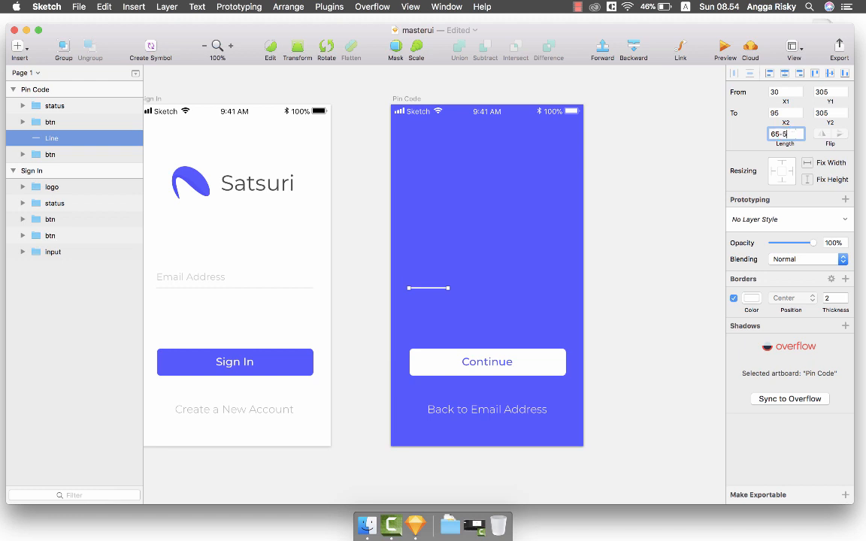
Duplicate the white dash into four evenly spaced dashes and select all four.
{"action": "scroll", "coordinate": [526, 240], "scroll_direction": "right", "scroll_amount": 2}
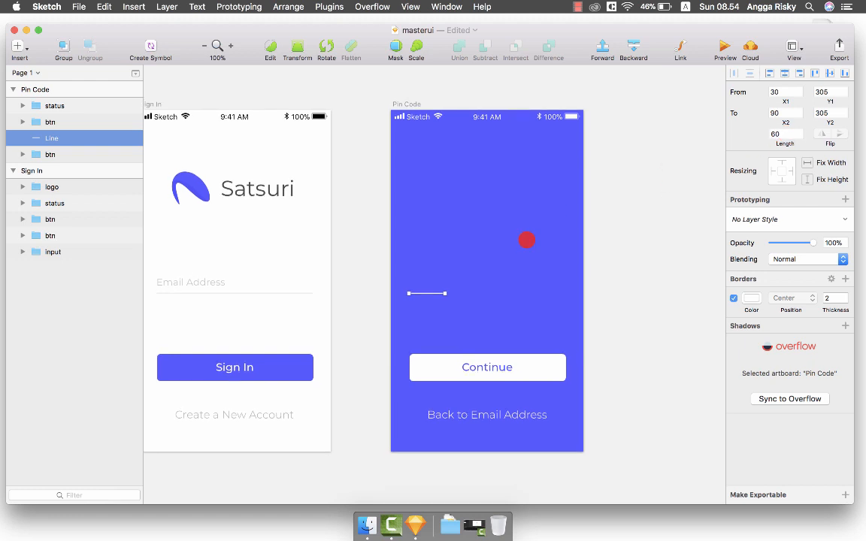
{"action": "scroll", "coordinate": [526, 240], "scroll_direction": "right", "scroll_amount": 1}
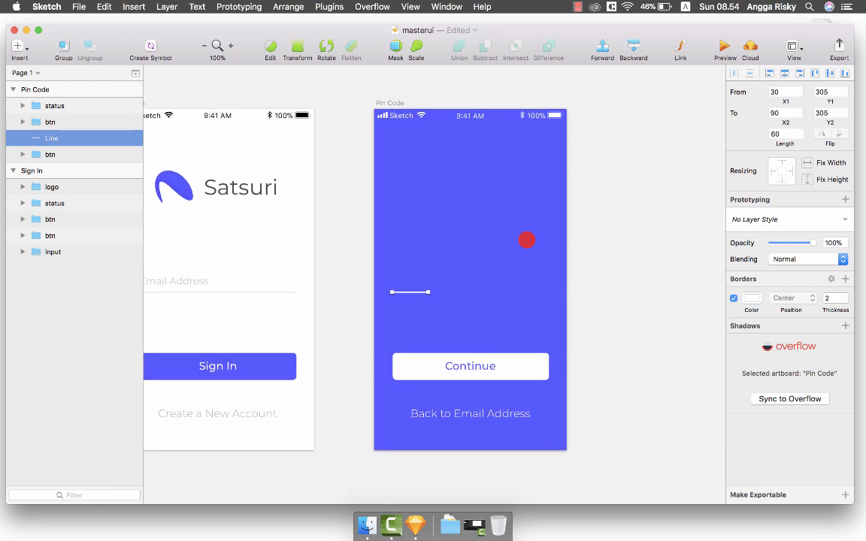
{"action": "key", "text": "cmd+c"}
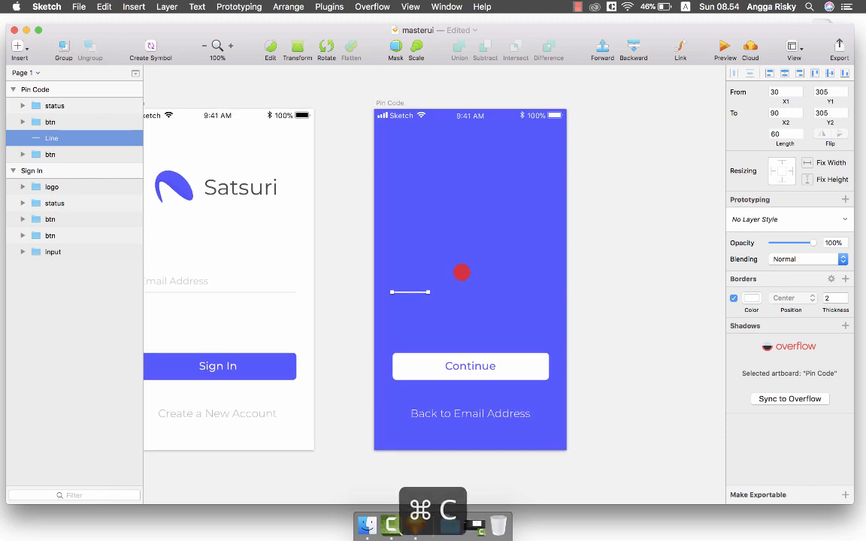
{"action": "key", "text": "cmd+d"}
{"action": "key", "text": "shift+Right"}
{"action": "key", "text": "shift+Right"}
{"action": "key", "text": "shift+Right"}
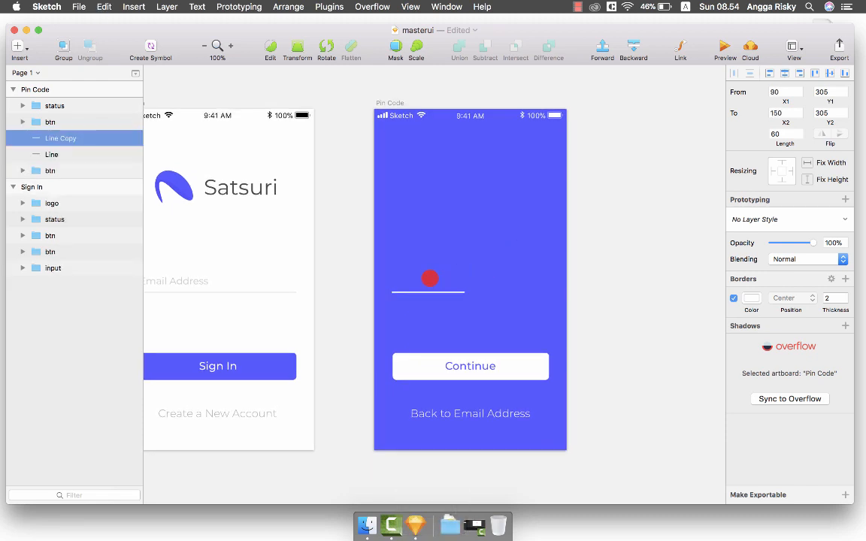
{"action": "left_click", "coordinate": [418, 290], "text": "shift"}
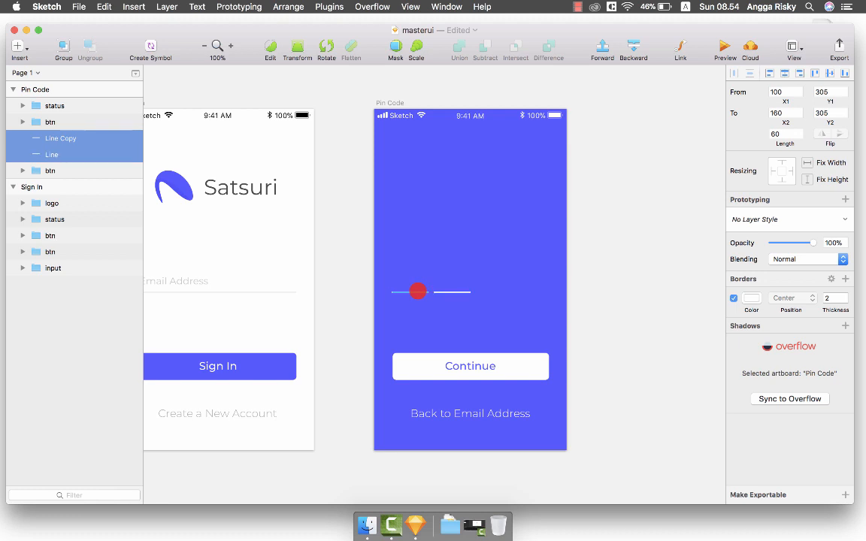
{"action": "key", "text": "super+d"}
{"action": "key", "text": "shift+Right"}
{"action": "key", "text": "shift+Right"}
{"action": "key", "text": "shift+Right"}
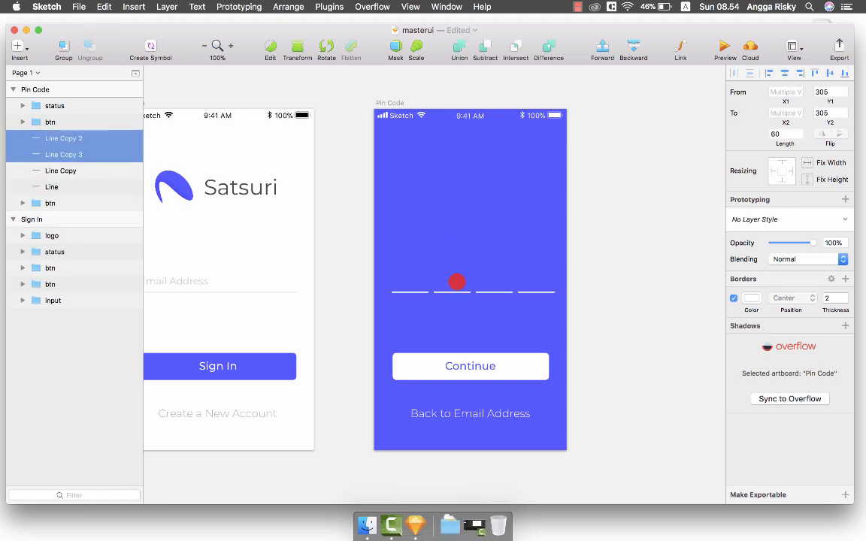
{"action": "left_click", "coordinate": [454, 292], "text": "shift"}
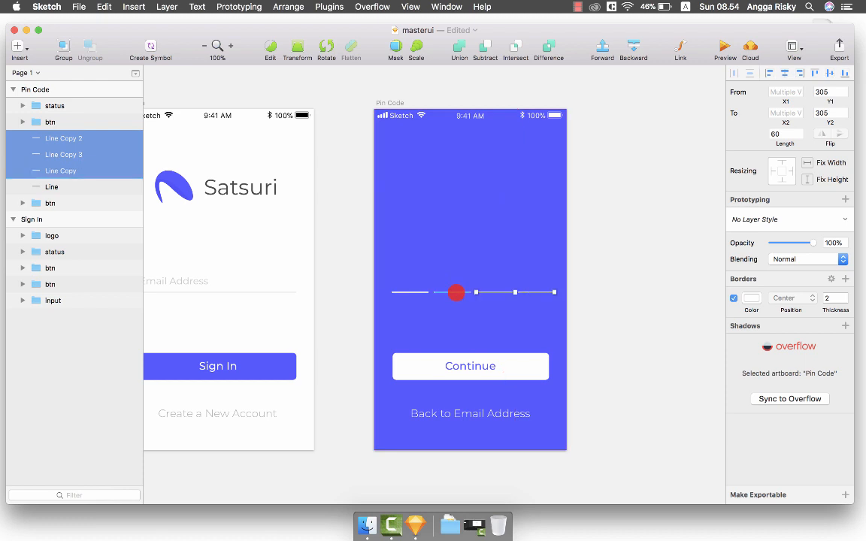
{"action": "left_click", "coordinate": [425, 291], "text": "shift"}
Group the four dashes and trim the group's width to 260.
{"action": "scroll", "coordinate": [527, 326], "scroll_direction": "right", "scroll_amount": 2}
{"action": "scroll", "coordinate": [529, 326], "scroll_direction": "down", "scroll_amount": 3}
{"action": "scroll", "coordinate": [529, 326], "scroll_direction": "right", "scroll_amount": 2}
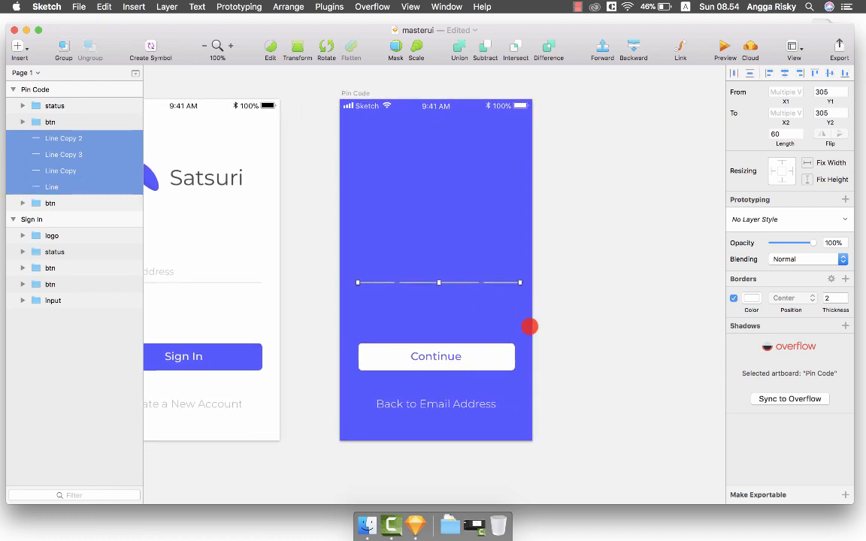
{"action": "key", "text": "cmd+g"}
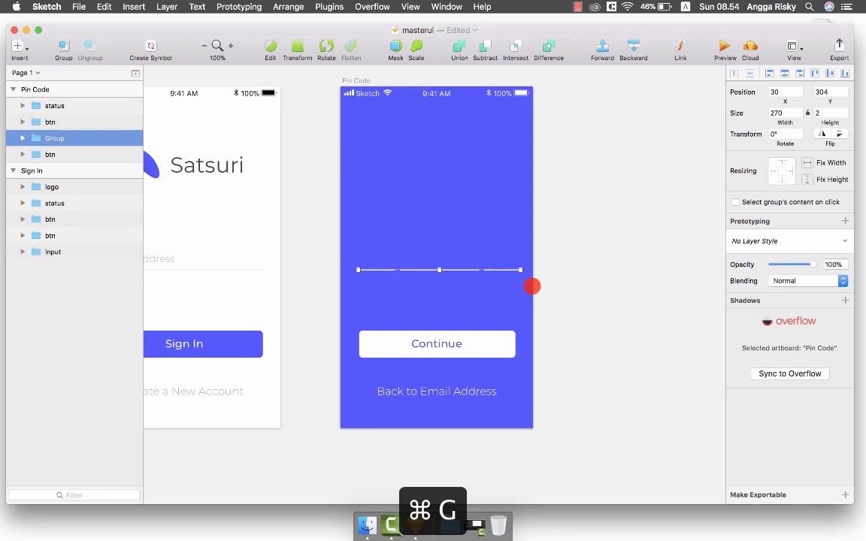
{"action": "key", "text": "cmd+equal"}
{"action": "key", "text": "cmd+equal"}
{"action": "key", "text": "cmd+equal"}
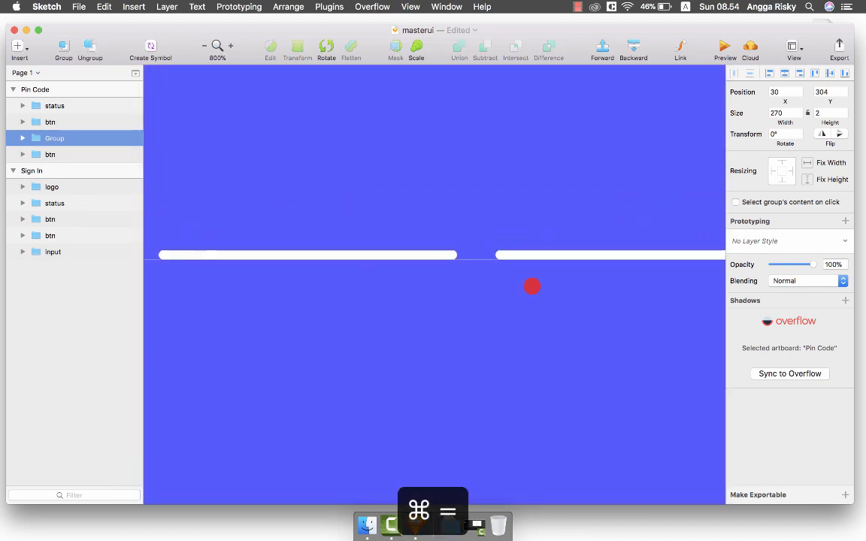
{"action": "scroll", "coordinate": [531, 286], "scroll_direction": "right", "scroll_amount": 5}
{"action": "key", "text": "cmd+equal"}
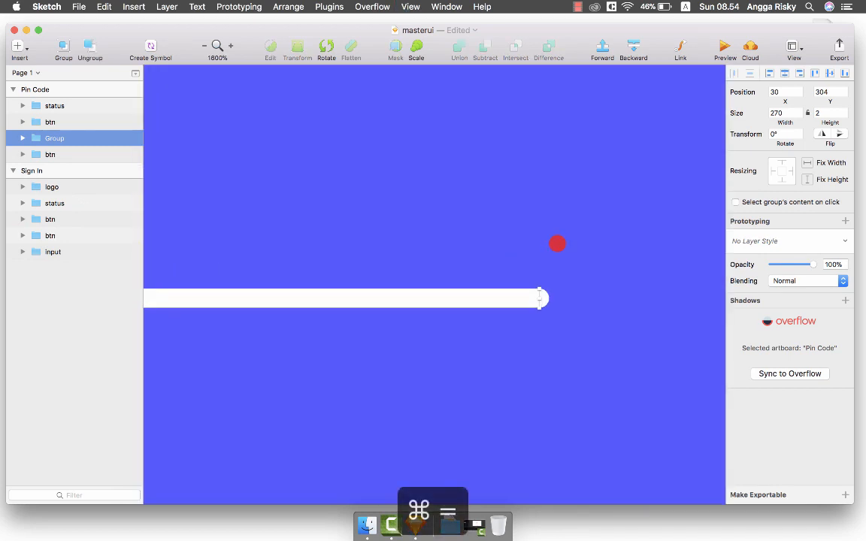
{"action": "key", "text": "cmd+equal"}
{"action": "left_click_drag", "start_coordinate": [645, 309], "coordinate": [451, 316]}
{"action": "key", "text": "cmd+minus"}
{"action": "key", "text": "cmd+minus"}
{"action": "key", "text": "cmd+minus"}
{"action": "key", "text": "cmd+minus"}
{"action": "key", "text": "cmd+minus"}
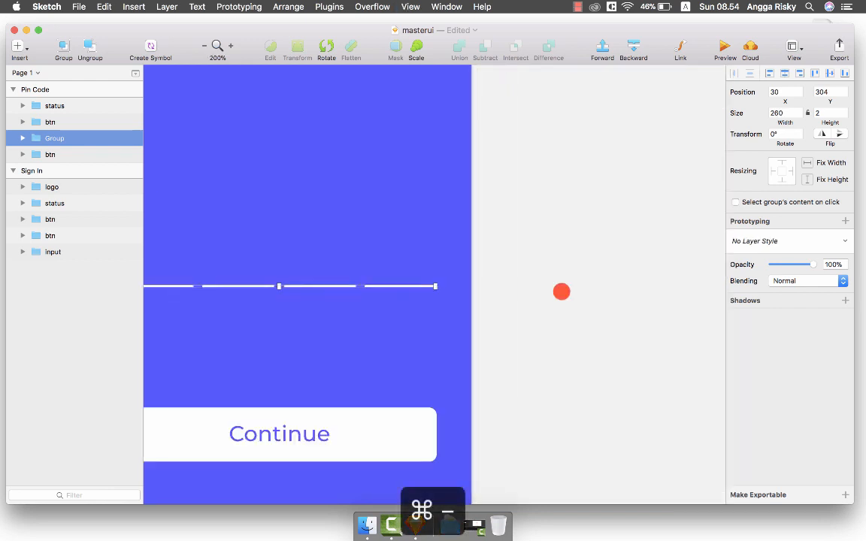
Rename the dash group 'pin'.
{"action": "scroll", "coordinate": [562, 271], "scroll_direction": "left", "scroll_amount": 5}
{"action": "left_click", "coordinate": [562, 265]}
{"action": "scroll", "coordinate": [562, 264], "scroll_direction": "down", "scroll_amount": 3}
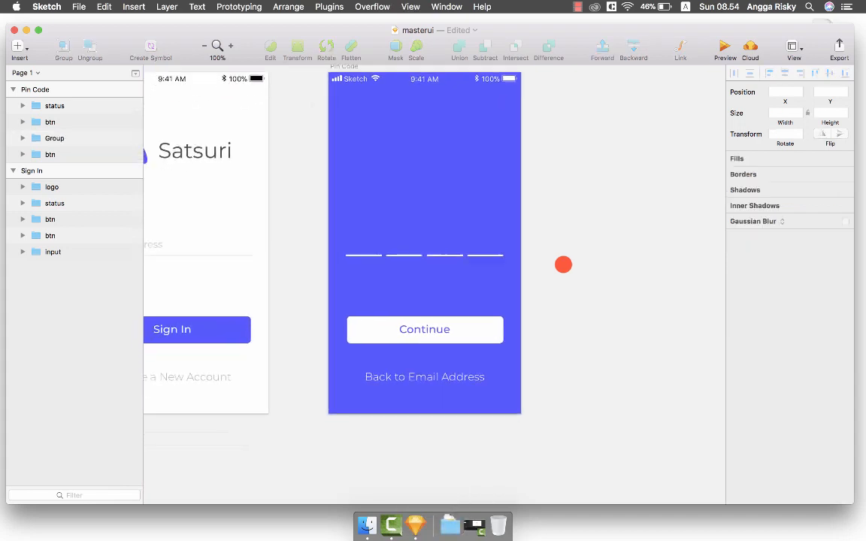
{"action": "left_click", "coordinate": [474, 251]}
{"action": "key", "text": "super+r"}
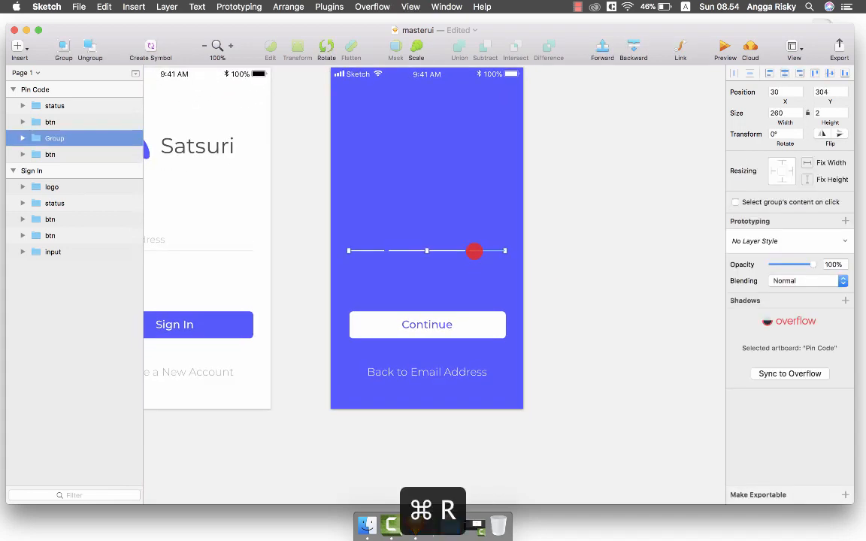
{"action": "type", "text": "pin"}
{"action": "key", "text": "Return"}
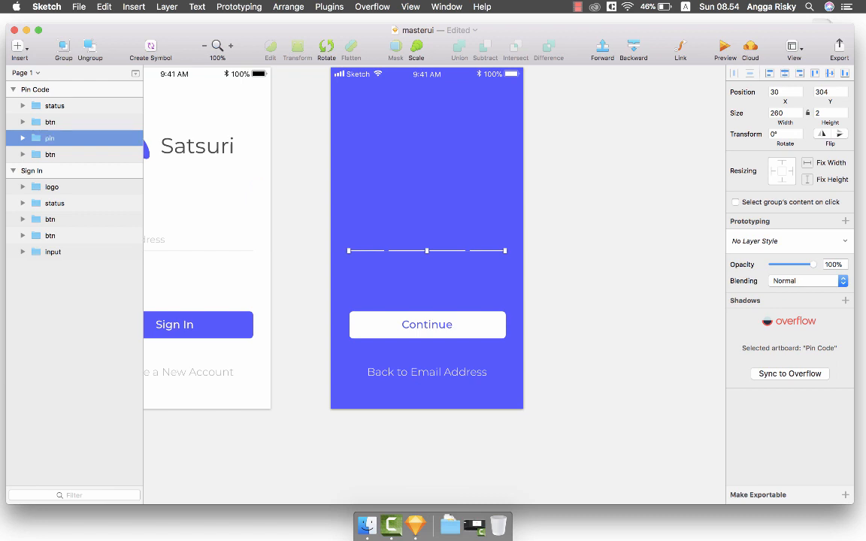
Raise the pin dash group on the Pin Code screen from Y 304 to Y 180.
{"action": "scroll", "coordinate": [493, 248], "scroll_direction": "up", "scroll_amount": 2}
{"action": "scroll", "coordinate": [493, 247], "scroll_direction": "left", "scroll_amount": 1}
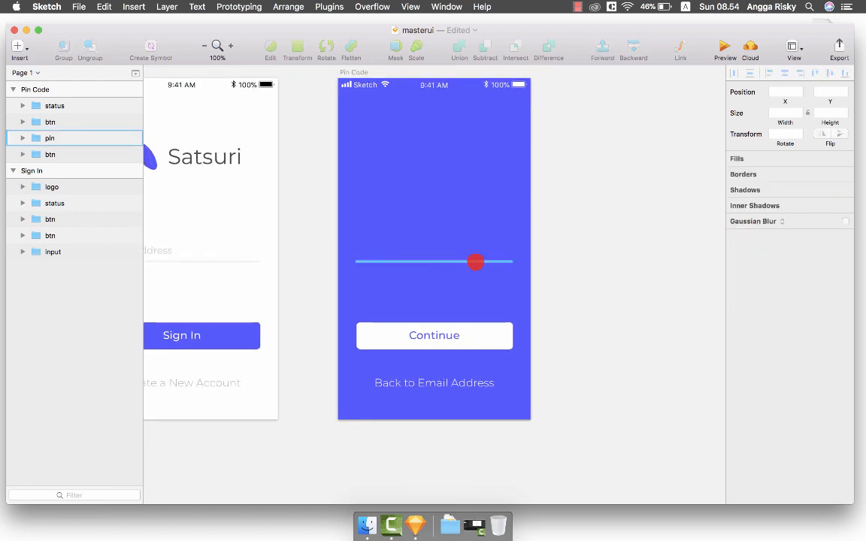
{"action": "scroll", "coordinate": [475, 259], "scroll_direction": "up", "scroll_amount": 2}
{"action": "scroll", "coordinate": [476, 259], "scroll_direction": "left", "scroll_amount": 2}
{"action": "scroll", "coordinate": [584, 189], "scroll_direction": "up", "scroll_amount": 2}
{"action": "scroll", "coordinate": [584, 189], "scroll_direction": "left", "scroll_amount": 2}
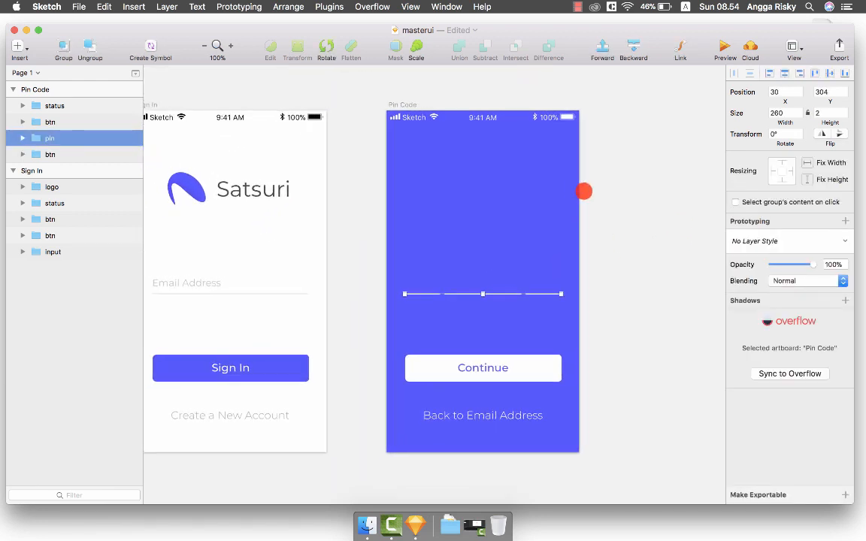
{"action": "scroll", "coordinate": [587, 187], "scroll_direction": "up", "scroll_amount": 1}
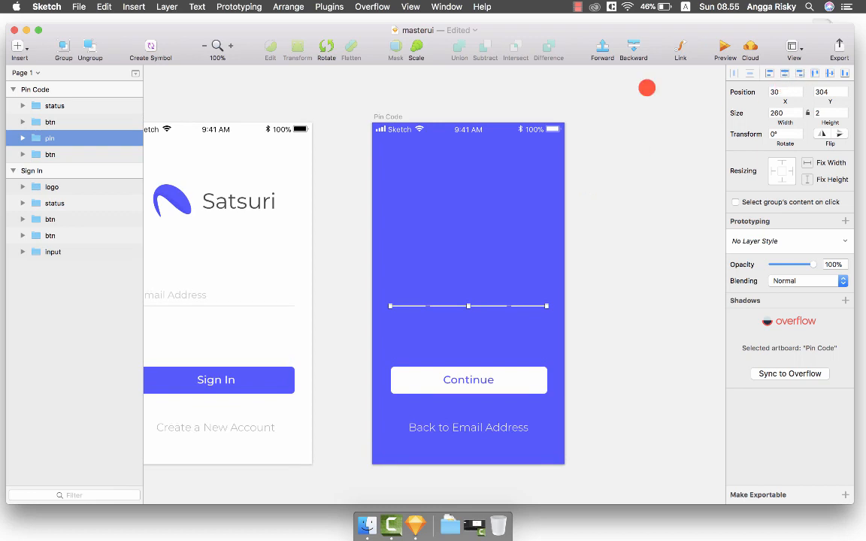
{"action": "key", "text": "alt+shift+Up"}
{"action": "key", "text": "alt+shift+Up"}
{"action": "key", "text": "alt+shift+Up"}
{"action": "key", "text": "alt+shift+Up"}
{"action": "key", "text": "alt+shift+Up"}
{"action": "key", "text": "alt+shift+Up"}
{"action": "key", "text": "alt+shift+Up"}
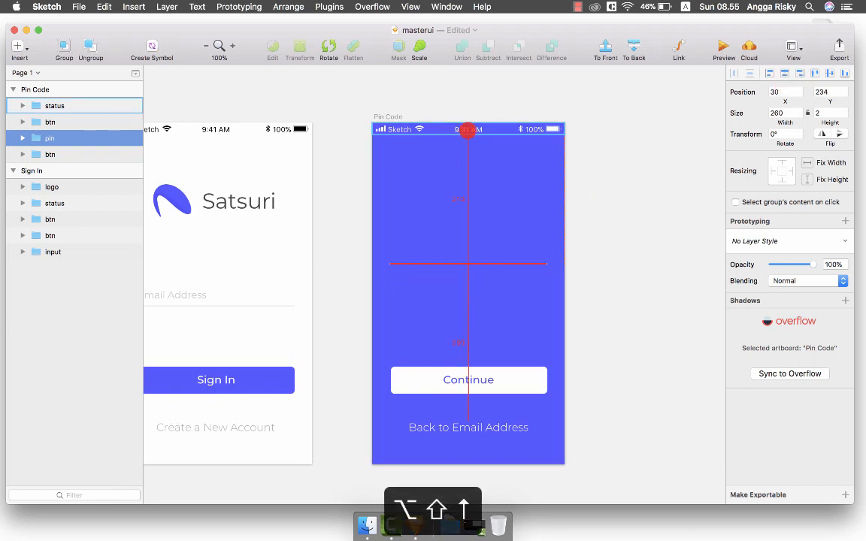
{"action": "key", "text": "alt+shift+Up"}
{"action": "key", "text": "alt+shift+Up"}
{"action": "key", "text": "alt+shift+Up"}
{"action": "key", "text": "alt+shift+Up"}
{"action": "key", "text": "alt+shift+Up"}
{"action": "key", "text": "alt+shift+Up"}
{"action": "key", "text": "alt+shift+Up"}
{"action": "key", "text": "alt+shift+Up"}
{"action": "key", "text": "alt+shift+Up"}
{"action": "key", "text": "alt+shift+Up"}
{"action": "key", "text": "alt+shift+Up"}
{"action": "key", "text": "alt+shift+Up"}
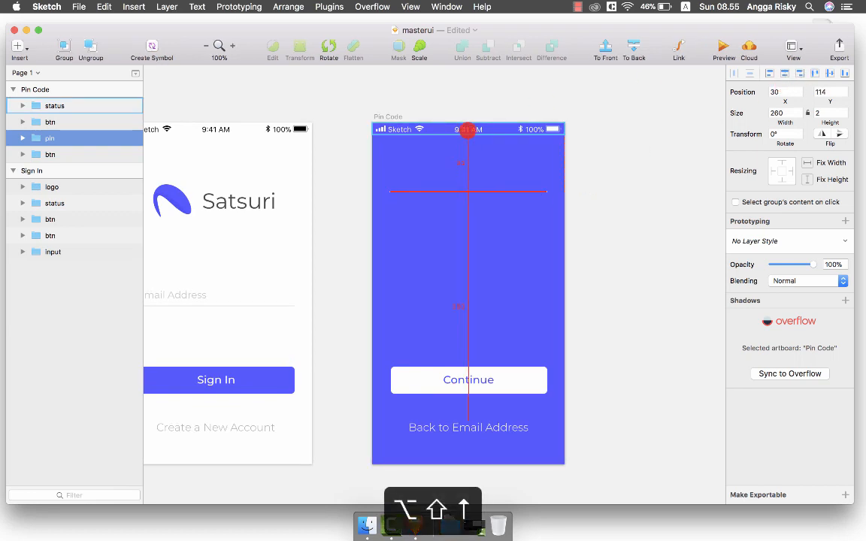
{"action": "key", "text": "alt+shift+Up"}
{"action": "key", "text": "alt+shift+Up"}
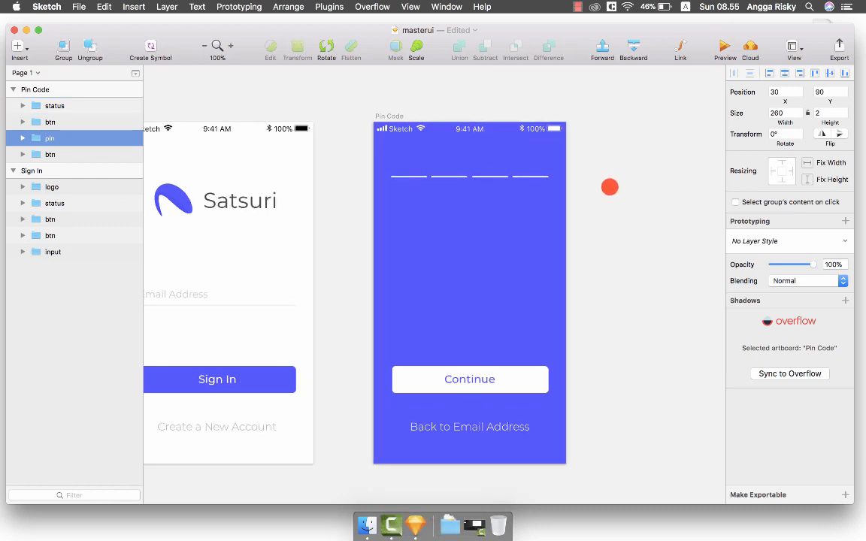
{"action": "key", "text": "alt+shift+Down"}
{"action": "key", "text": "alt+shift+Down"}
{"action": "key", "text": "alt+shift+Down"}
{"action": "key", "text": "alt+shift+Down"}
{"action": "key", "text": "alt+shift+Down"}
{"action": "key", "text": "alt+shift+Down"}
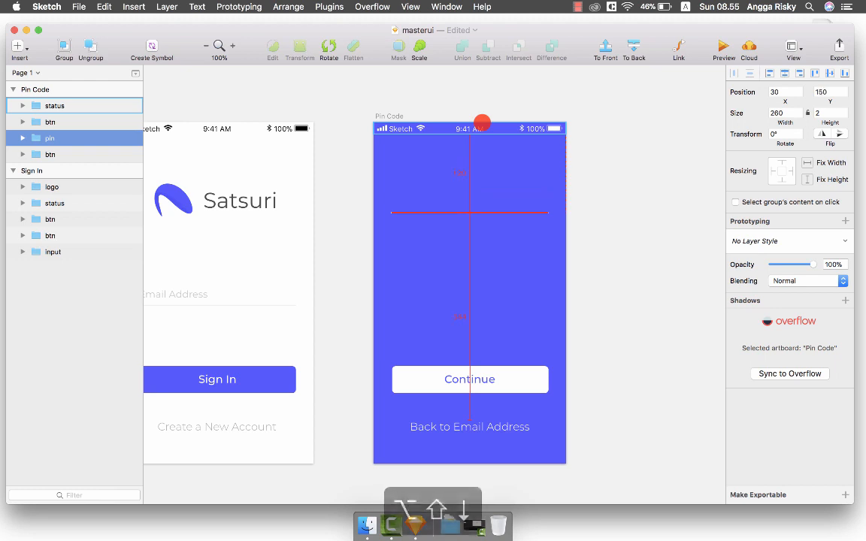
{"action": "key", "text": "alt+shift+Down"}
{"action": "key", "text": "alt+shift+Down"}
{"action": "key", "text": "alt+shift+Down"}
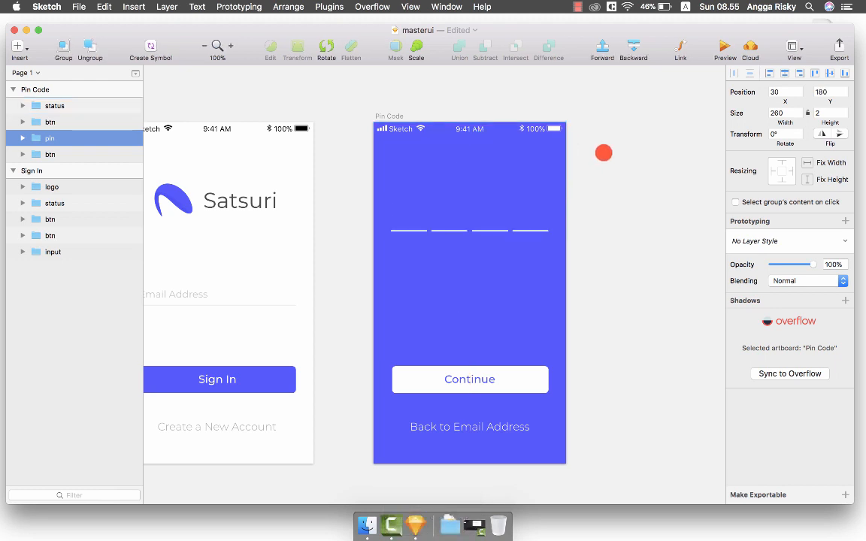
{"action": "key", "text": "super+equal"}
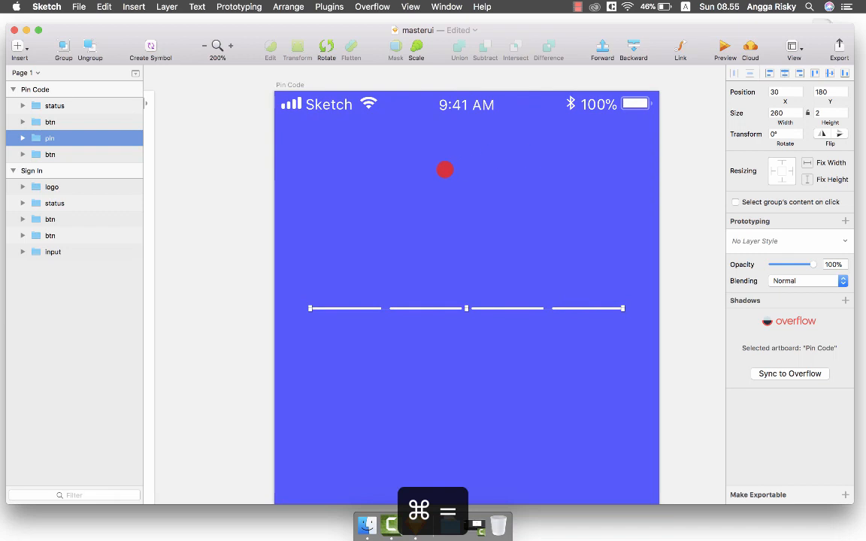
Add a white, horizontally centred 'PIN CODE' text above the dashes.
{"action": "key", "text": "t"}
{"action": "left_click", "coordinate": [418, 176]}
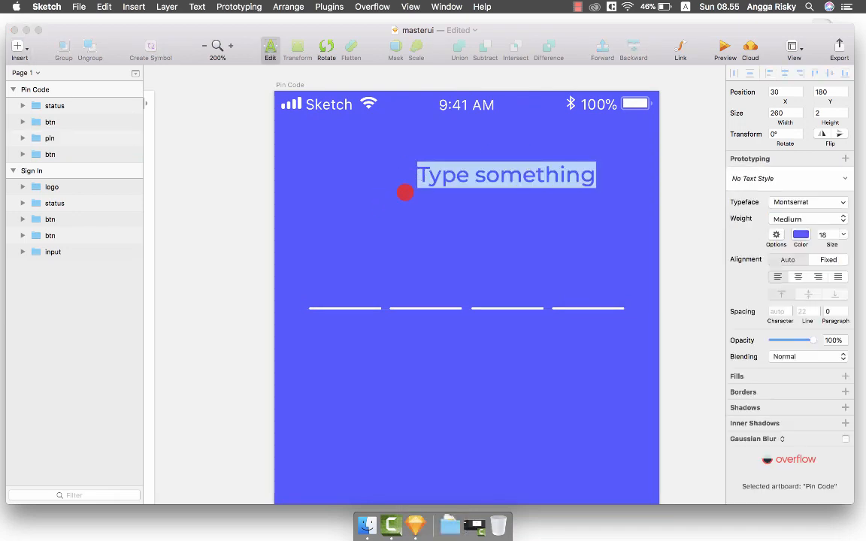
{"action": "type", "text": "PIN CODE"}
{"action": "key", "text": "Escape"}
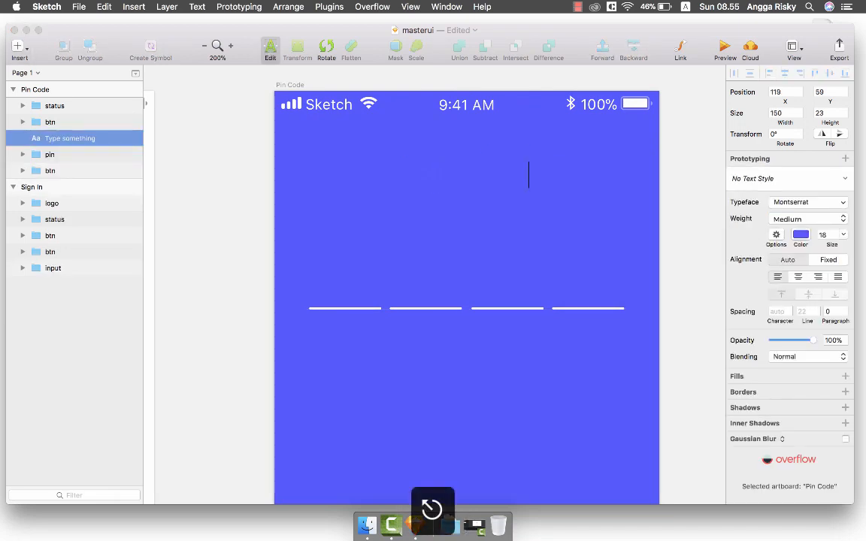
{"action": "left_click", "coordinate": [800, 275]}
{"action": "left_click_drag", "start_coordinate": [775, 335], "coordinate": [702, 264]}
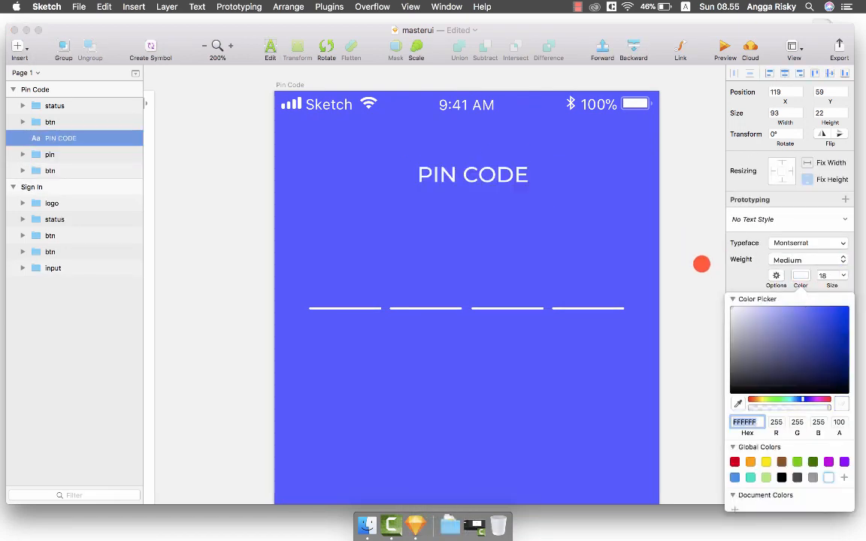
{"action": "left_click", "coordinate": [797, 275]}
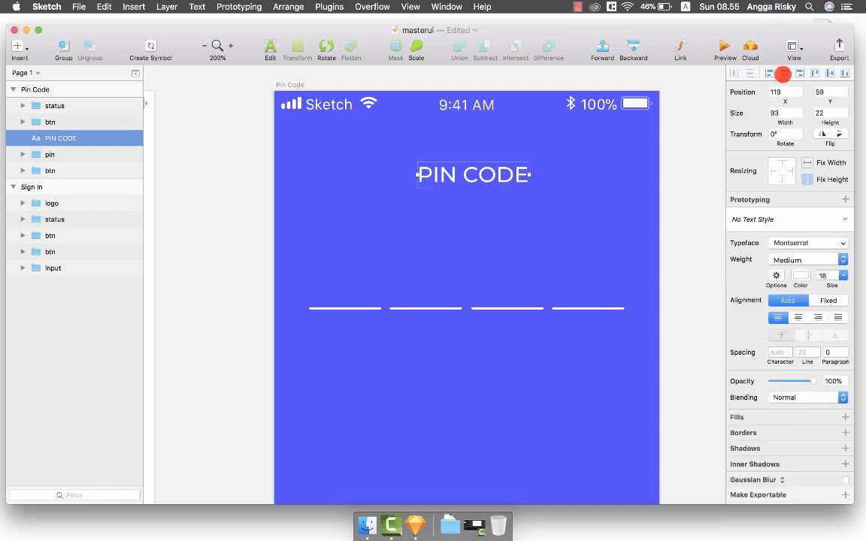
{"action": "left_click", "coordinate": [782, 73]}
{"action": "left_click", "coordinate": [584, 173]}
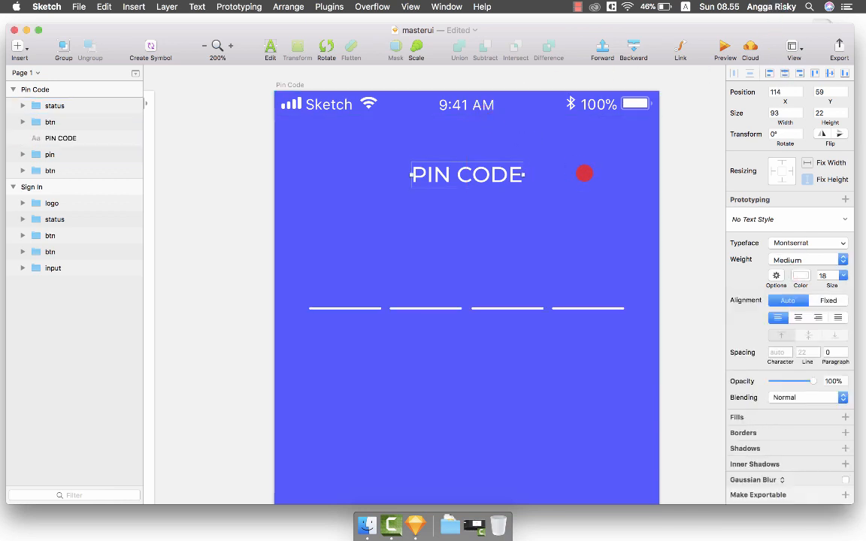
{"action": "left_click", "coordinate": [464, 176]}
{"action": "key", "text": "alt+Down"}
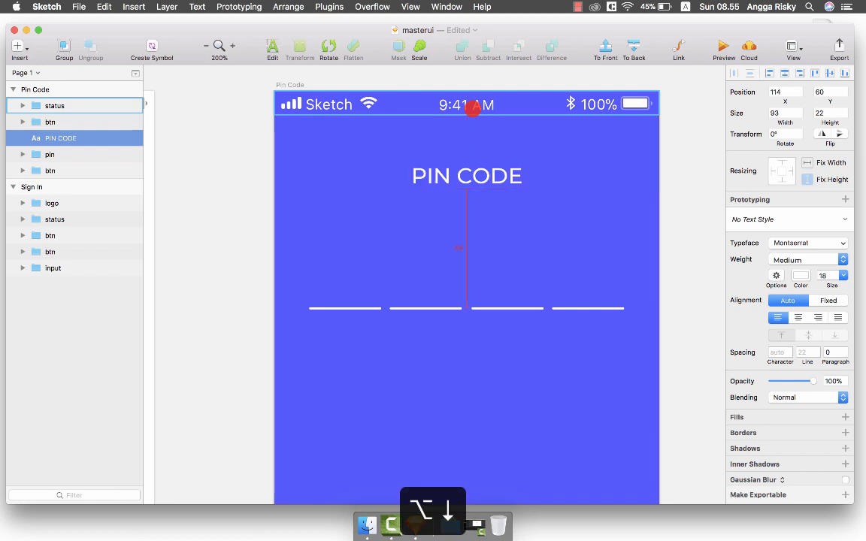
Zoom out to show both screens at actual size and select the pin lines group.
{"action": "key", "text": "super+minus"}
{"action": "key", "text": "Escape"}
{"action": "scroll", "coordinate": [509, 172], "scroll_direction": "down", "scroll_amount": 5}
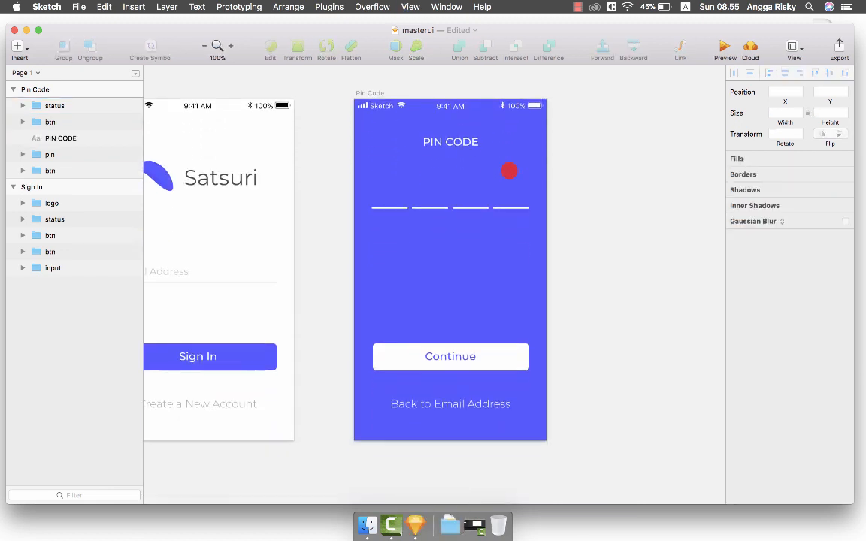
{"action": "scroll", "coordinate": [509, 171], "scroll_direction": "left", "scroll_amount": 3}
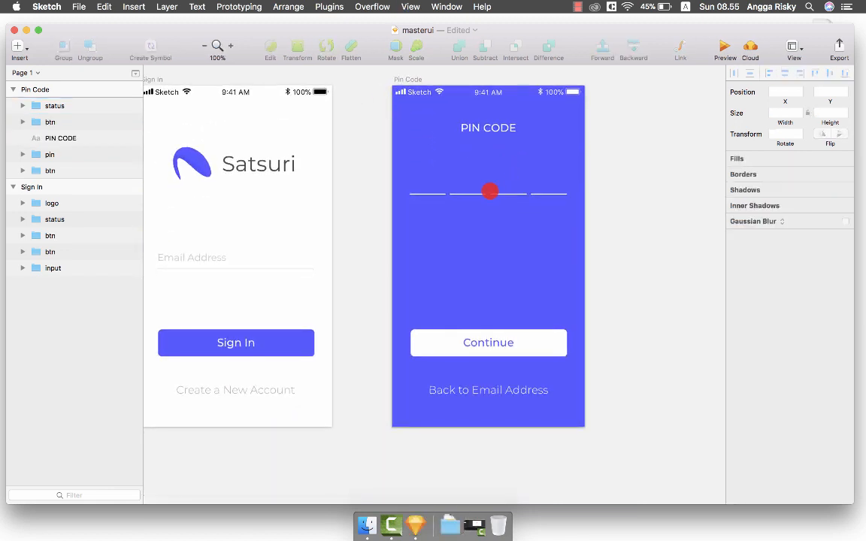
{"action": "left_click", "coordinate": [488, 194]}
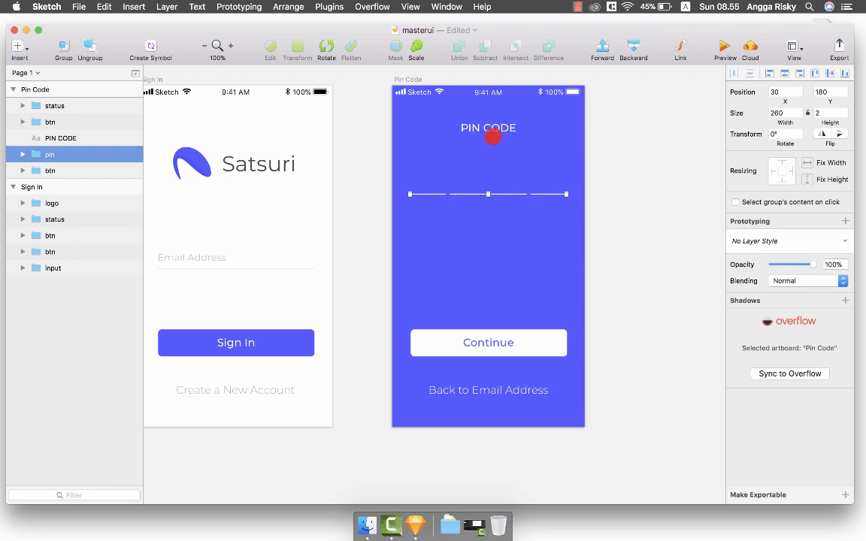
Group the pin lines with the PIN CODE title and centre the group vertically.
{"action": "left_click", "coordinate": [493, 134], "text": "shift"}
{"action": "key", "text": "super+g"}
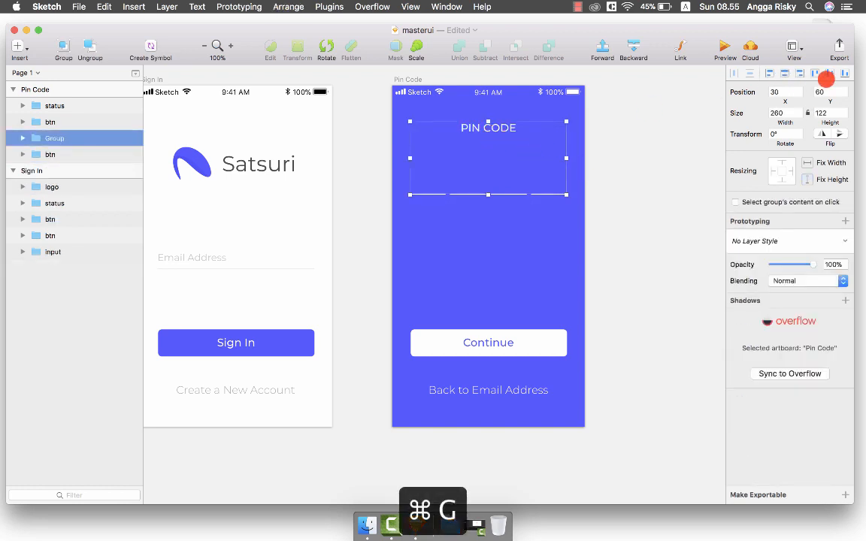
{"action": "left_click", "coordinate": [830, 75]}
{"action": "key", "text": "shift+Up"}
{"action": "key", "text": "shift+Up"}
{"action": "key", "text": "shift+Up"}
{"action": "key", "text": "shift+Up"}
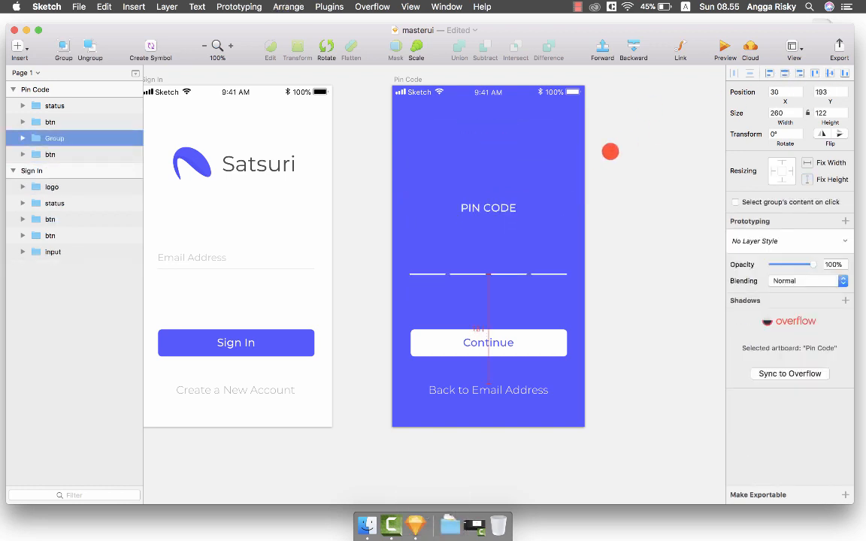
{"action": "key", "text": "alt"}
{"action": "key", "text": "alt+Down"}
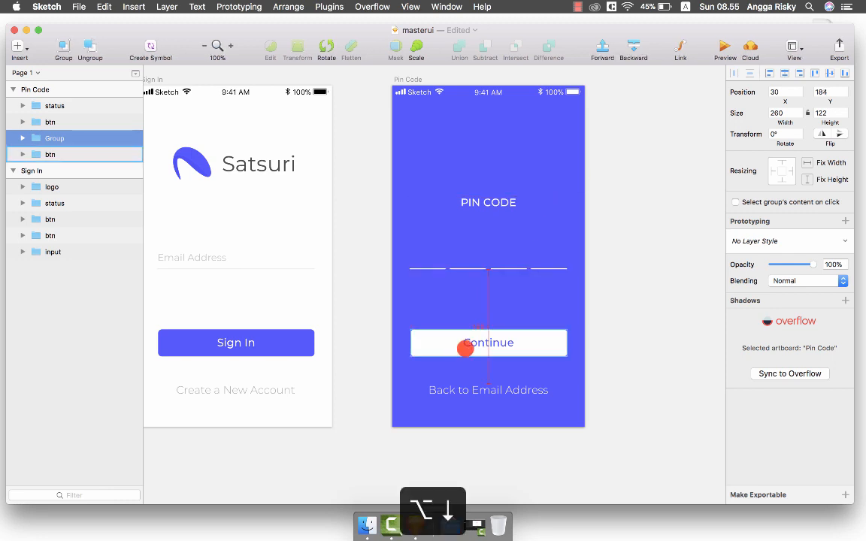
{"action": "scroll", "coordinate": [649, 245], "scroll_direction": "left", "scroll_amount": 2}
{"action": "left_click", "coordinate": [647, 236]}
Move the PIN CODE title up to Y 50, just below the status bar.
{"action": "scroll", "coordinate": [647, 236], "scroll_direction": "down", "scroll_amount": 2}
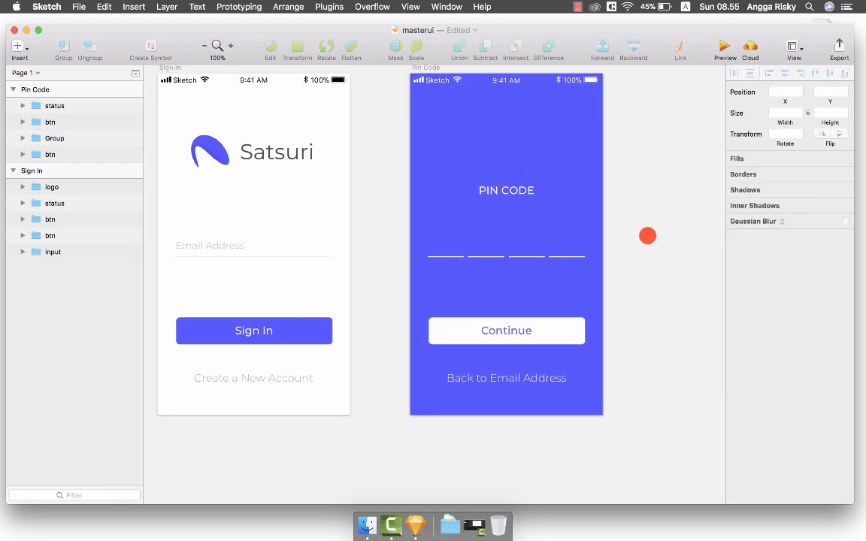
{"action": "scroll", "coordinate": [648, 236], "scroll_direction": "right", "scroll_amount": 2}
{"action": "scroll", "coordinate": [647, 236], "scroll_direction": "up", "scroll_amount": 1}
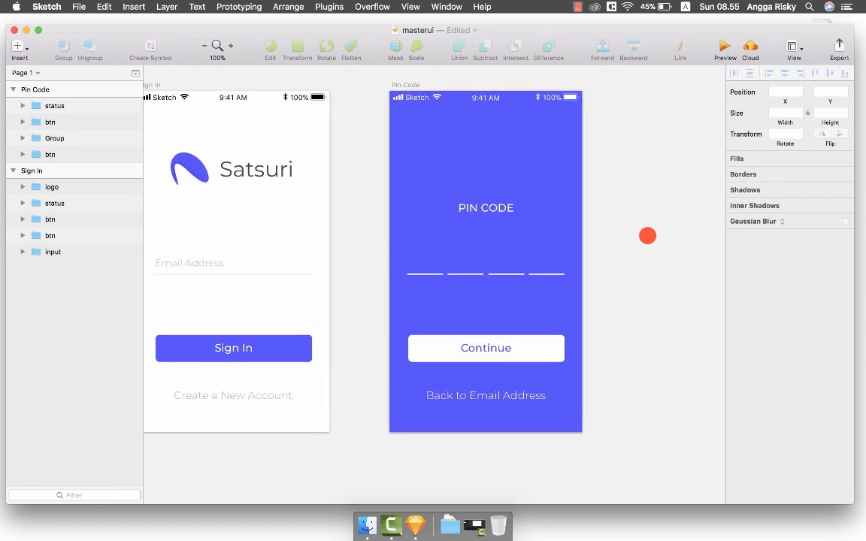
{"action": "left_click", "coordinate": [467, 200]}
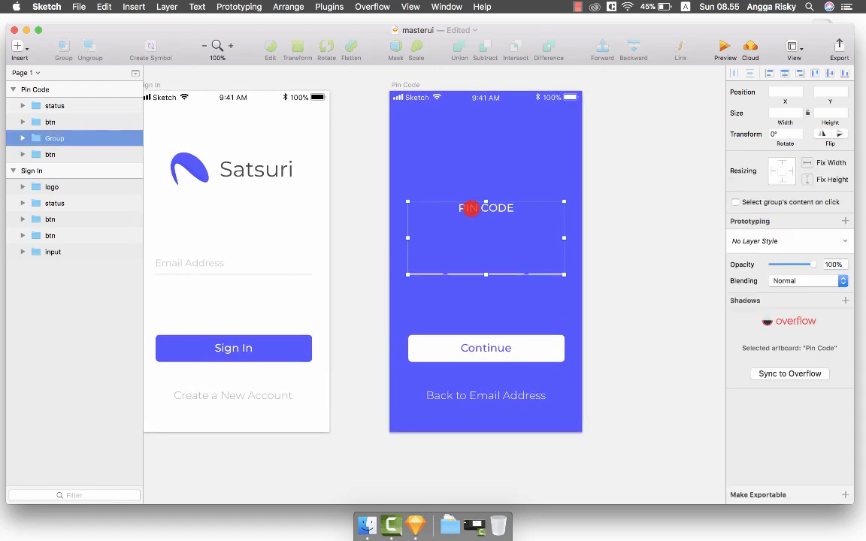
{"action": "double_click", "coordinate": [467, 201]}
{"action": "key", "text": "alt+shift+Up"}
{"action": "key", "text": "alt+shift+Up"}
{"action": "key", "text": "alt+shift+Up"}
{"action": "key", "text": "alt+shift+Up"}
{"action": "key", "text": "alt+shift+Up"}
{"action": "key", "text": "alt+shift+Up"}
{"action": "key", "text": "alt+shift+Up"}
{"action": "key", "text": "alt+shift+Up"}
{"action": "key", "text": "alt+shift+Up"}
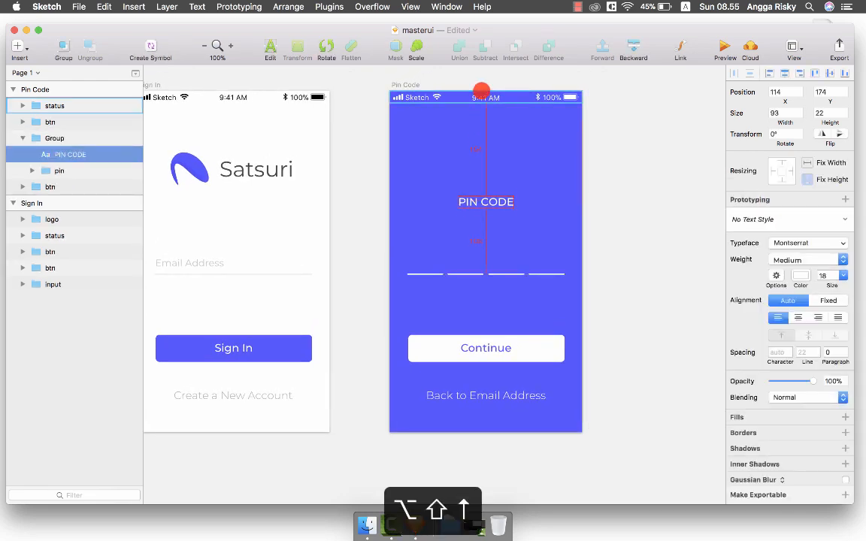
{"action": "key", "text": "alt+shift+Up"}
{"action": "key", "text": "alt+shift+Up"}
{"action": "key", "text": "alt+shift+Up"}
{"action": "key", "text": "alt+shift+Up"}
{"action": "key", "text": "alt+Up"}
{"action": "key", "text": "alt+Up"}
{"action": "key", "text": "alt+Up"}
{"action": "key", "text": "alt+Up"}
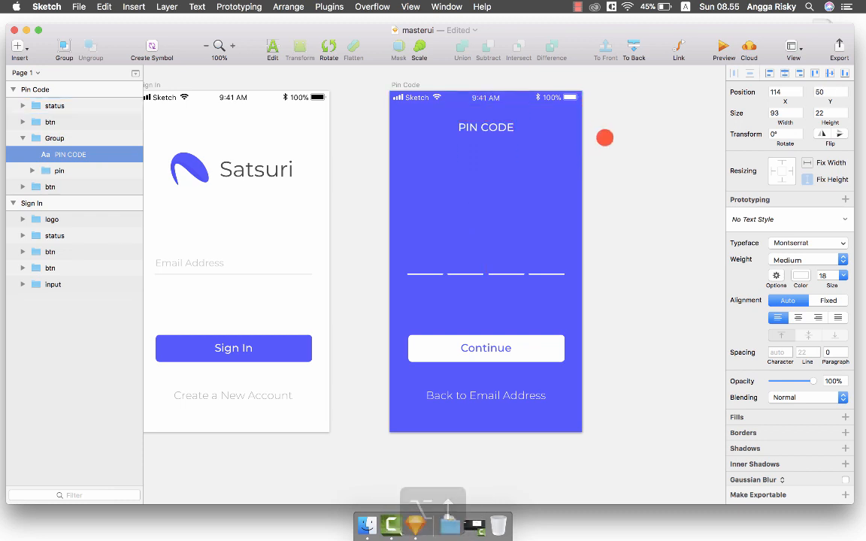
{"action": "left_click", "coordinate": [618, 141]}
Save the masterui file.
{"action": "scroll", "coordinate": [619, 142], "scroll_direction": "right", "scroll_amount": 2}
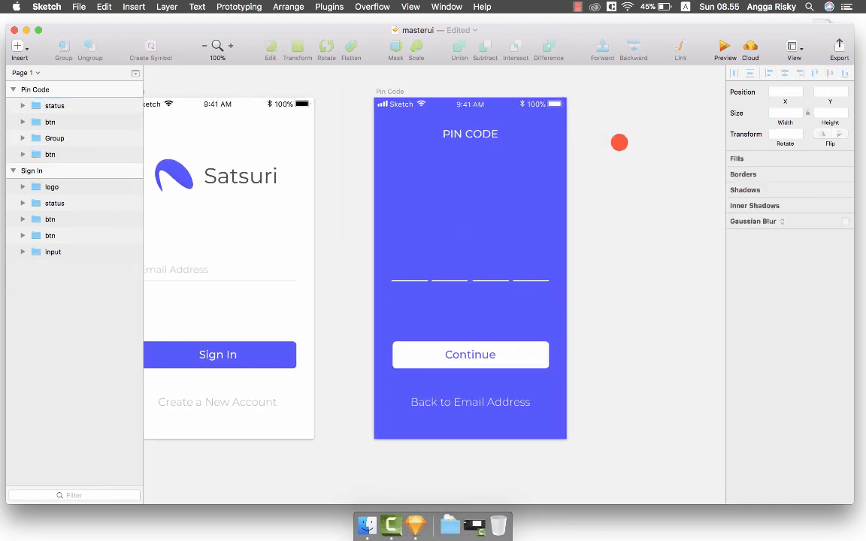
{"action": "scroll", "coordinate": [618, 142], "scroll_direction": "left", "scroll_amount": 3}
{"action": "scroll", "coordinate": [619, 142], "scroll_direction": "up", "scroll_amount": 2}
{"action": "key", "text": "super+s"}
{"action": "scroll", "coordinate": [390, 176], "scroll_direction": "left", "scroll_amount": 3}
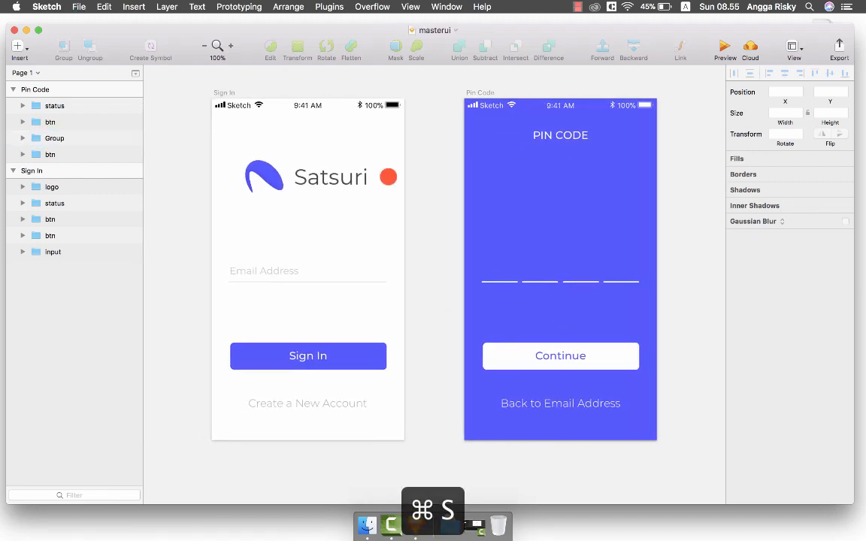
{"action": "scroll", "coordinate": [389, 176], "scroll_direction": "right", "scroll_amount": 8}
{"action": "scroll", "coordinate": [388, 176], "scroll_direction": "left", "scroll_amount": 4}
{"action": "scroll", "coordinate": [388, 175], "scroll_direction": "left", "scroll_amount": 3}
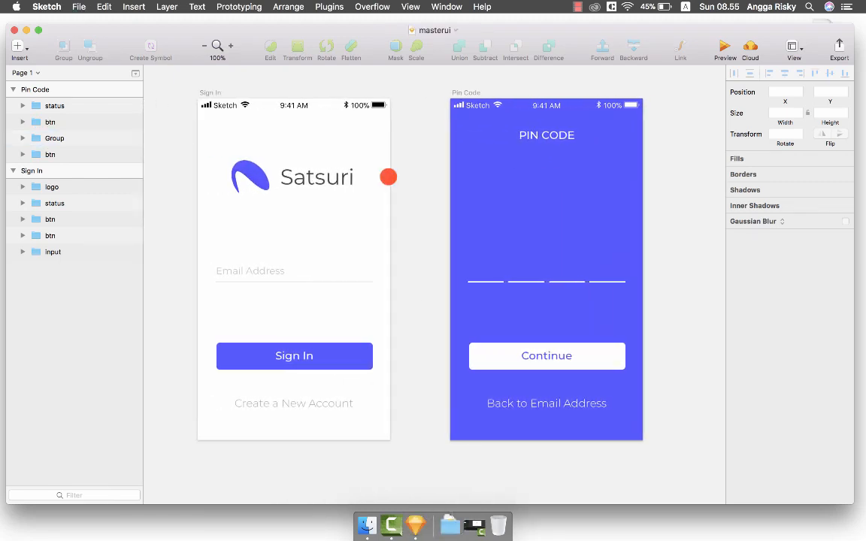
{"action": "left_click", "coordinate": [259, 269]}
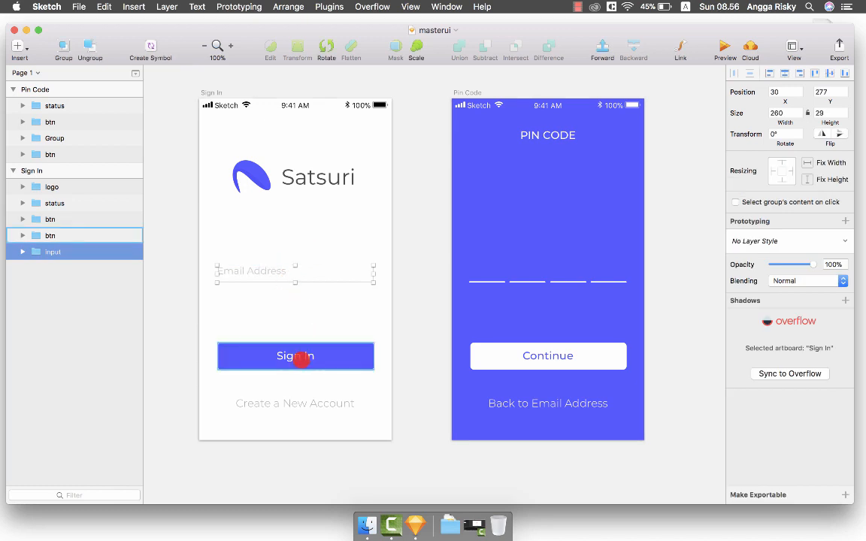
{"action": "left_click", "coordinate": [300, 359]}
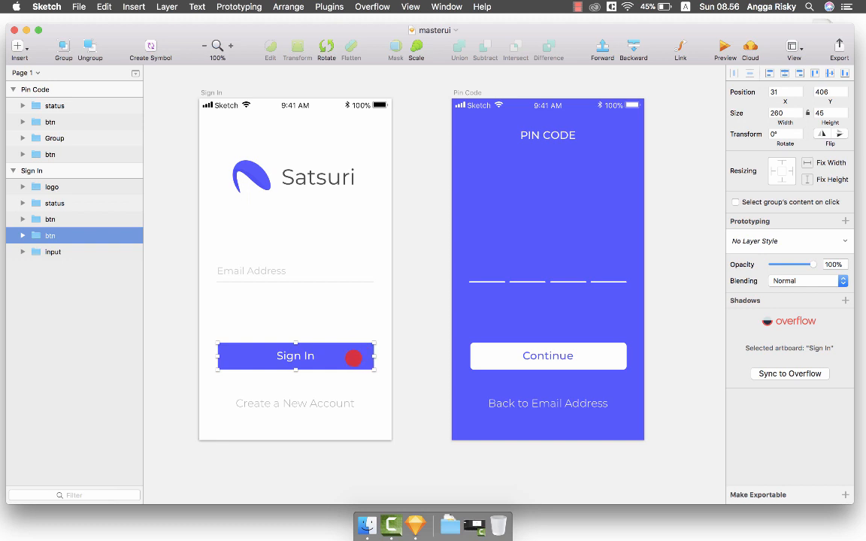
{"action": "scroll", "coordinate": [524, 206], "scroll_direction": "right", "scroll_amount": 3}
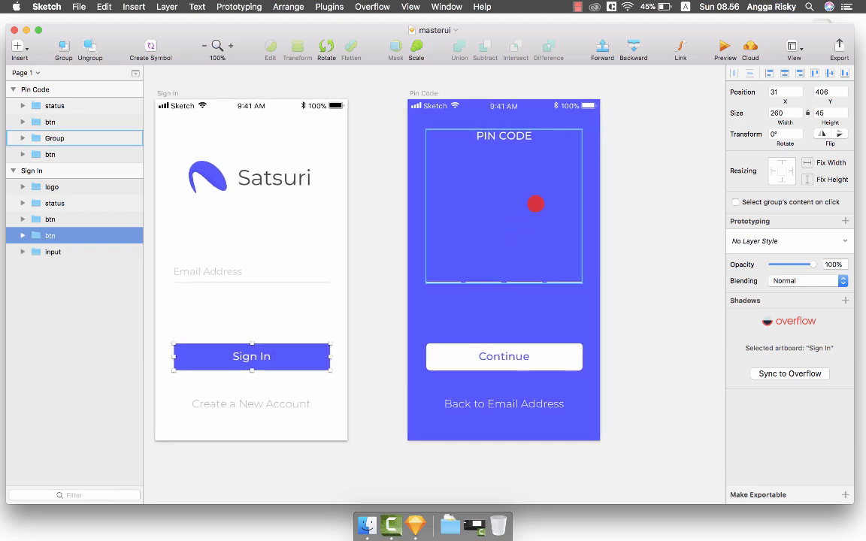
{"action": "left_click", "coordinate": [615, 204]}
{"action": "scroll", "coordinate": [617, 203], "scroll_direction": "right", "scroll_amount": 3}
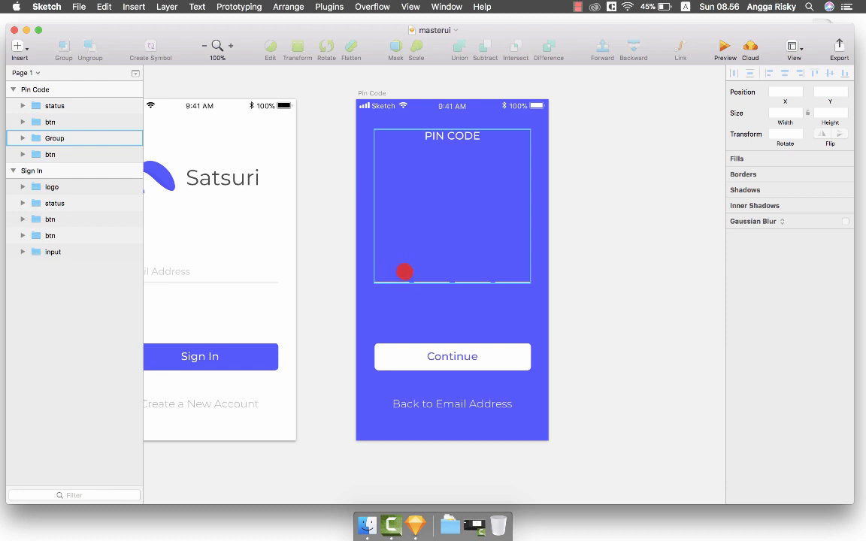
Duplicate the Pin Code artboard and place the copy beside the original.
{"action": "scroll", "coordinate": [599, 220], "scroll_direction": "right", "scroll_amount": 4}
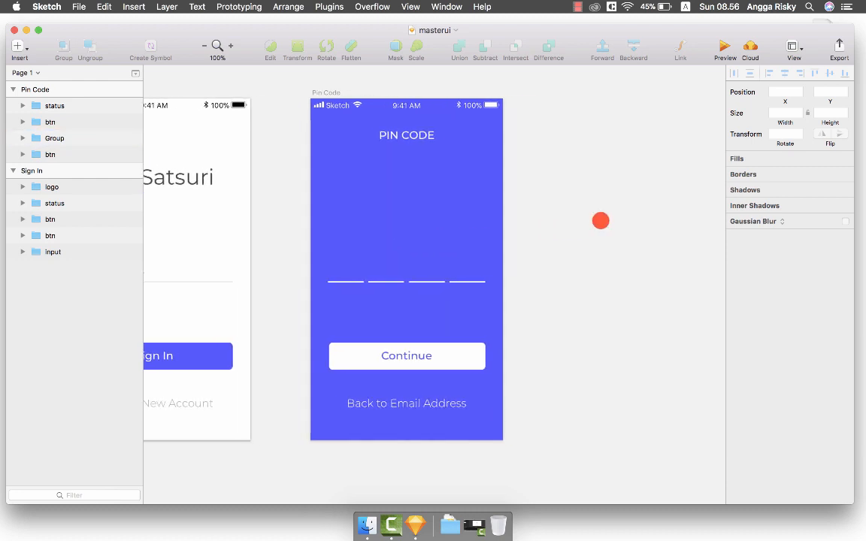
{"action": "scroll", "coordinate": [600, 220], "scroll_direction": "left", "scroll_amount": 2}
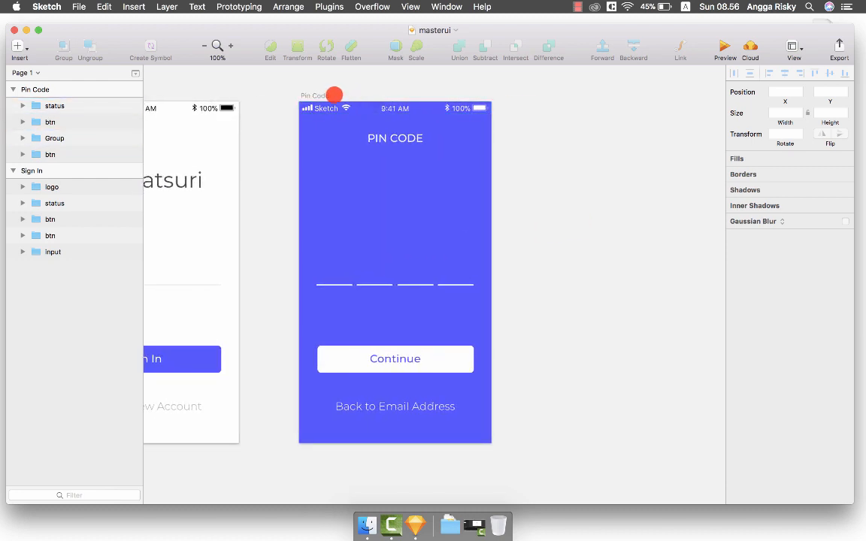
{"action": "left_click", "coordinate": [303, 95]}
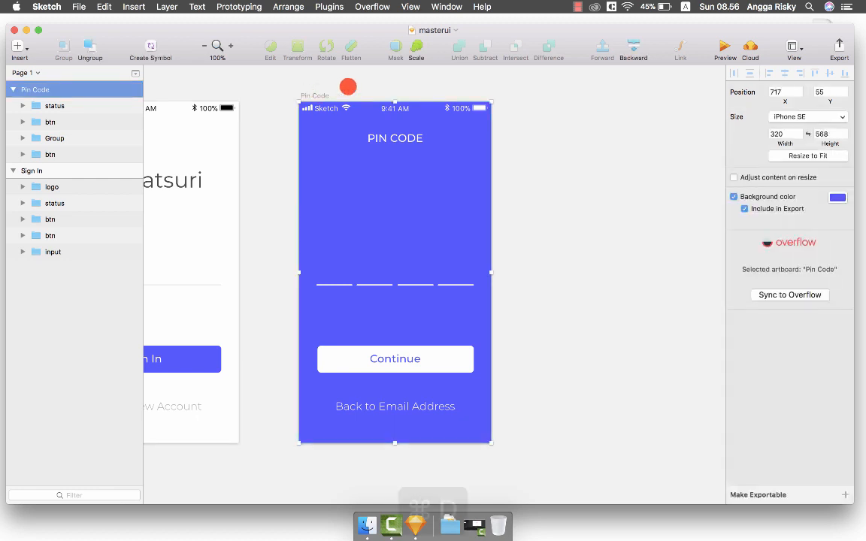
{"action": "key", "text": "super+d"}
{"action": "scroll", "coordinate": [348, 87], "scroll_direction": "left", "scroll_amount": 5}
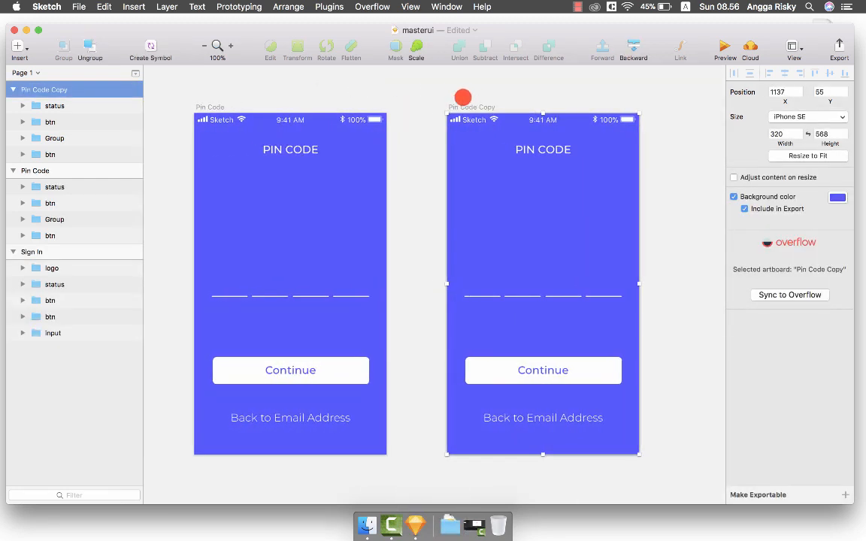
{"action": "mouse_move", "coordinate": [460, 96]}
{"action": "left_mouse_down"}
{"action": "mouse_move", "coordinate": [433, 106]}
{"action": "mouse_move", "coordinate": [454, 104]}
{"action": "left_mouse_up"}
Rename the copied artboard 'Pin Code Keyboard'.
{"action": "key", "text": "super+r"}
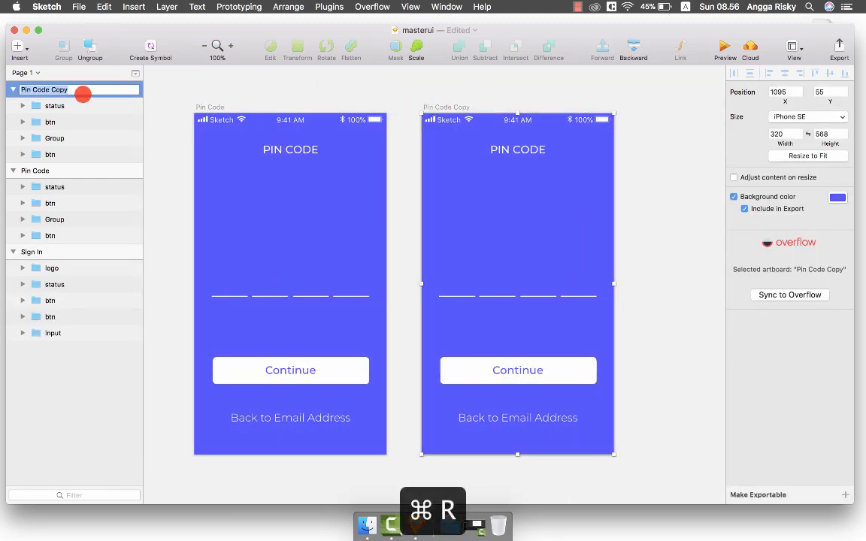
{"action": "double_click", "coordinate": [77, 88]}
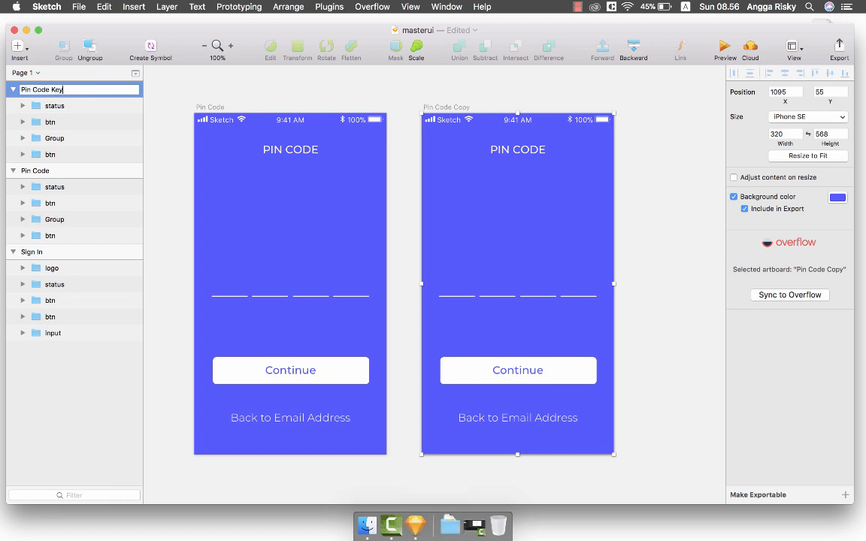
{"action": "type", "text": "Keyboard"}
{"action": "key", "text": "Return"}
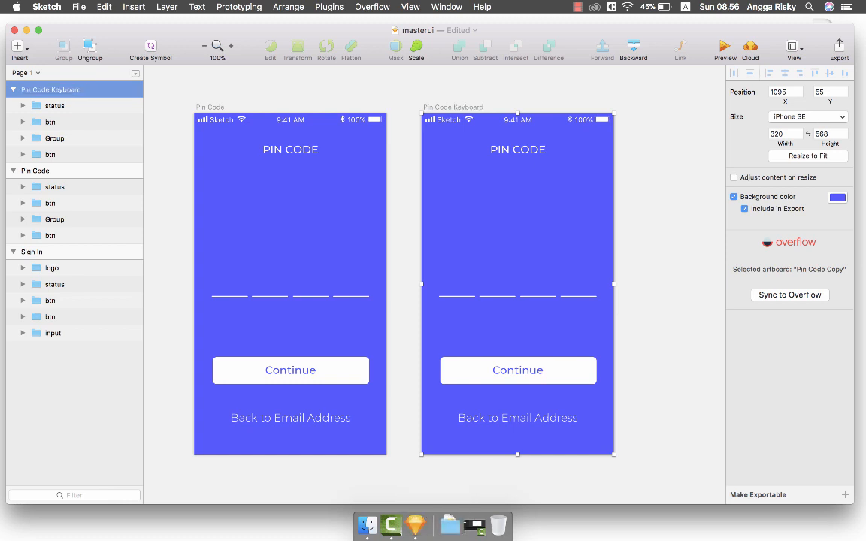
{"action": "left_click", "coordinate": [652, 236]}
{"action": "scroll", "coordinate": [652, 236], "scroll_direction": "down", "scroll_amount": 5}
{"action": "scroll", "coordinate": [652, 236], "scroll_direction": "right", "scroll_amount": 4}
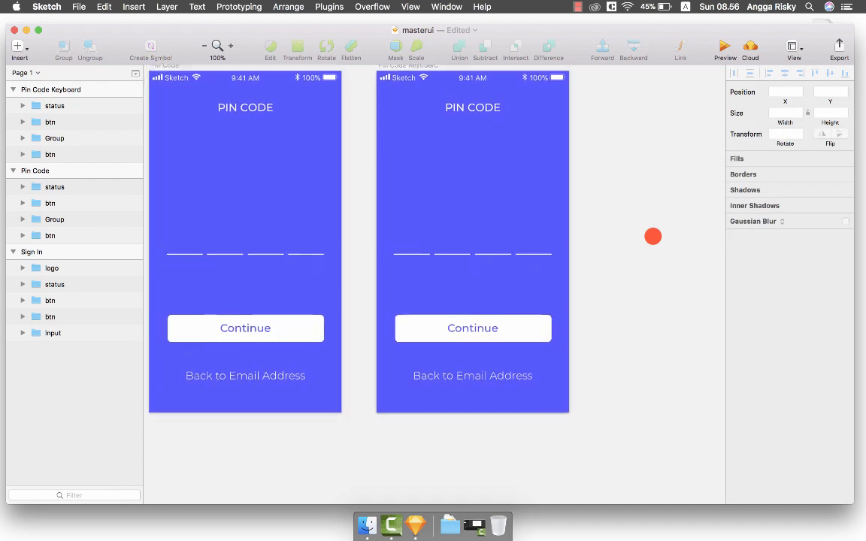
{"action": "scroll", "coordinate": [652, 236], "scroll_direction": "left", "scroll_amount": 3}
Delete the Continue and Back to Email Address buttons from Pin Code Keyboard.
{"action": "left_click", "coordinate": [511, 317]}
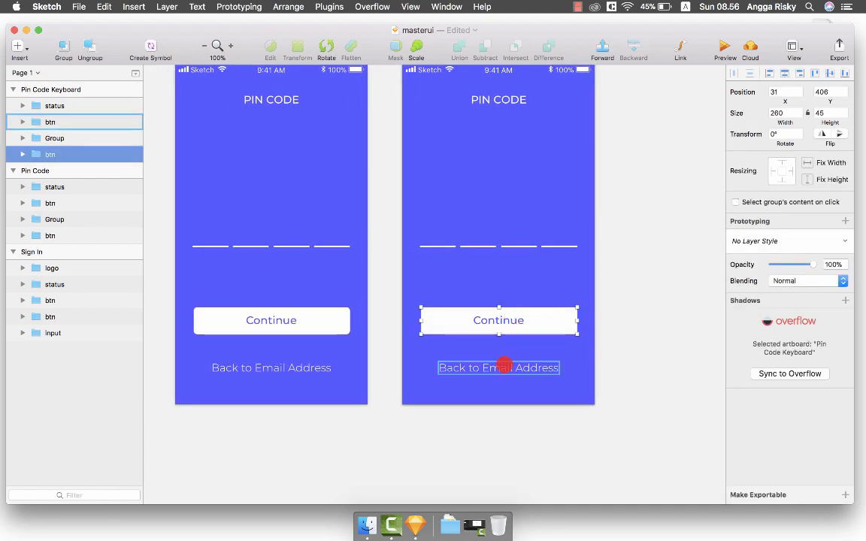
{"action": "left_click", "coordinate": [526, 355], "text": "shift"}
{"action": "scroll", "coordinate": [530, 340], "scroll_direction": "left", "scroll_amount": 2}
{"action": "scroll", "coordinate": [530, 339], "scroll_direction": "up", "scroll_amount": 1}
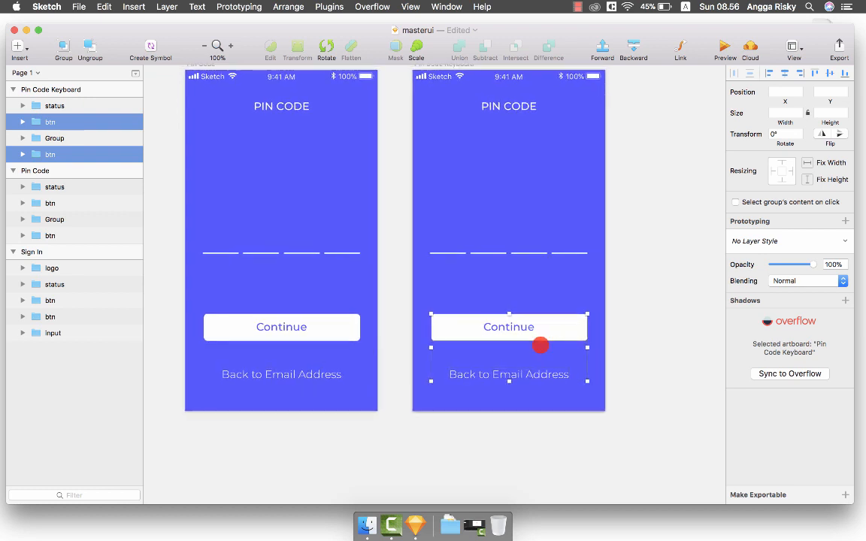
{"action": "scroll", "coordinate": [540, 345], "scroll_direction": "up", "scroll_amount": 2}
{"action": "scroll", "coordinate": [540, 345], "scroll_direction": "left", "scroll_amount": 2}
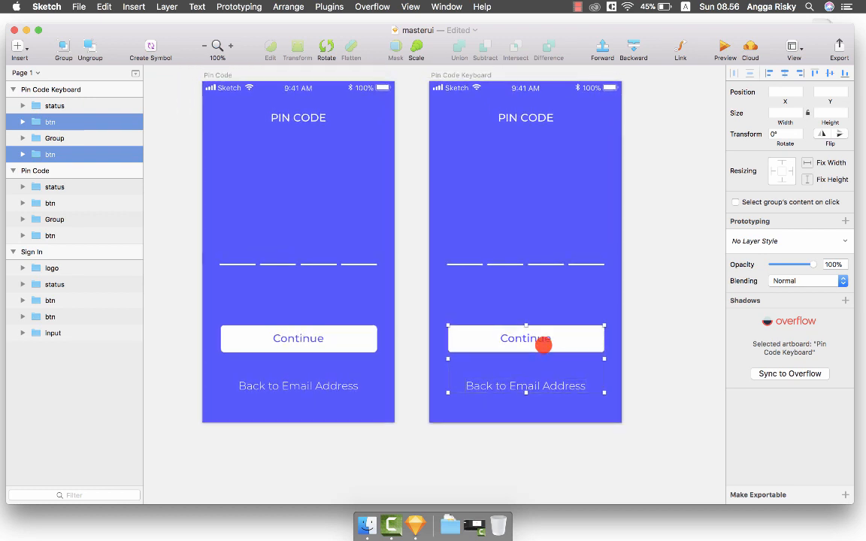
{"action": "key", "text": "Delete"}
{"action": "scroll", "coordinate": [543, 345], "scroll_direction": "right", "scroll_amount": 2}
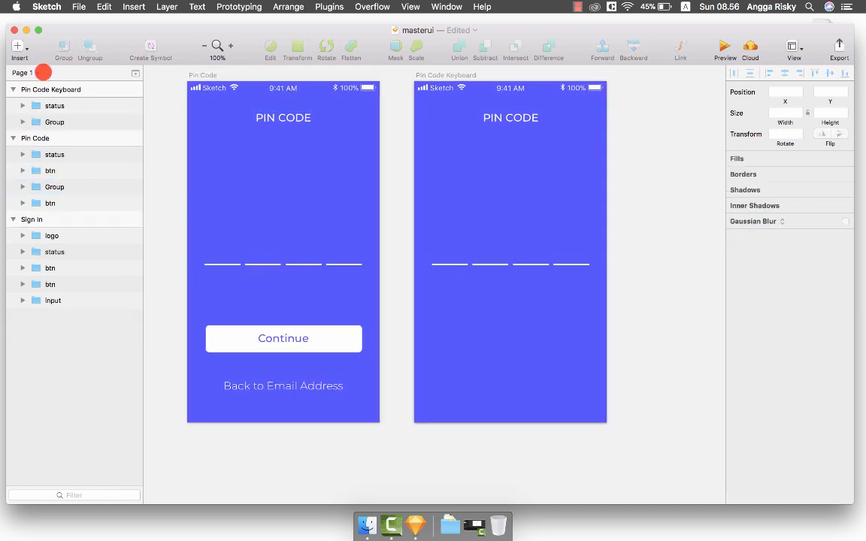
Insert a light numeric iOS keyboard at the bottom, resized to 321 × 184.9.
{"action": "left_click", "coordinate": [18, 46]}
{"action": "mouse_move", "coordinate": [112, 235]}
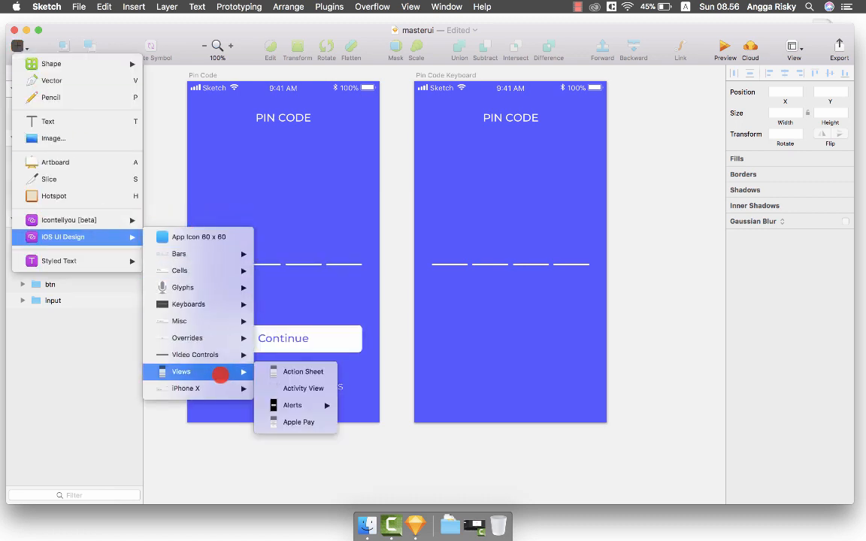
{"action": "mouse_move", "coordinate": [235, 306]}
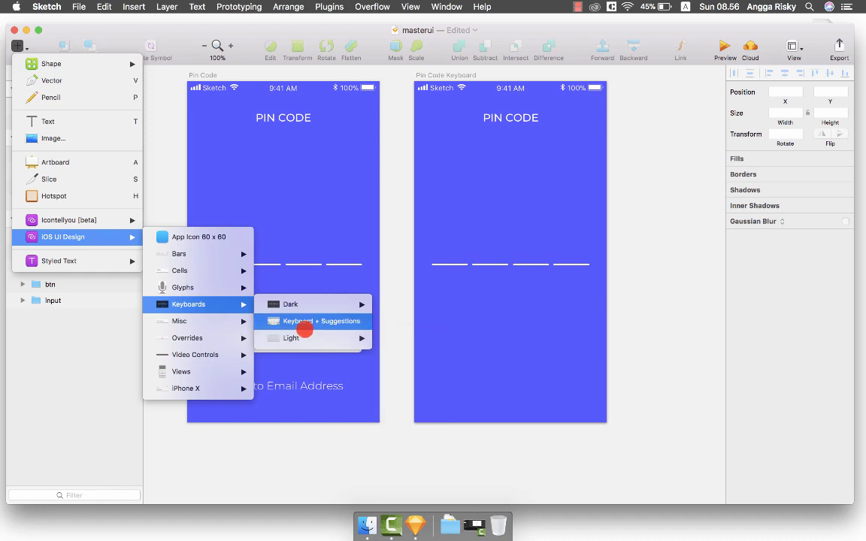
{"action": "mouse_move", "coordinate": [305, 336]}
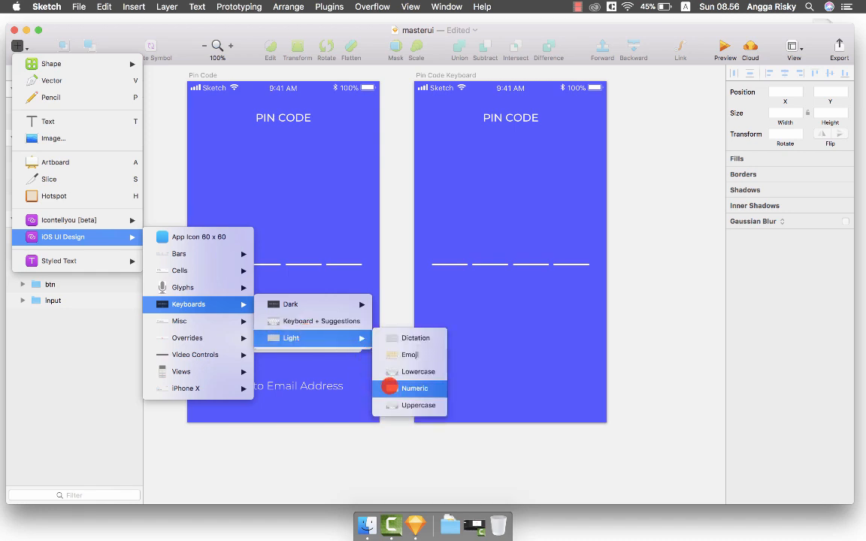
{"action": "left_click", "coordinate": [407, 388]}
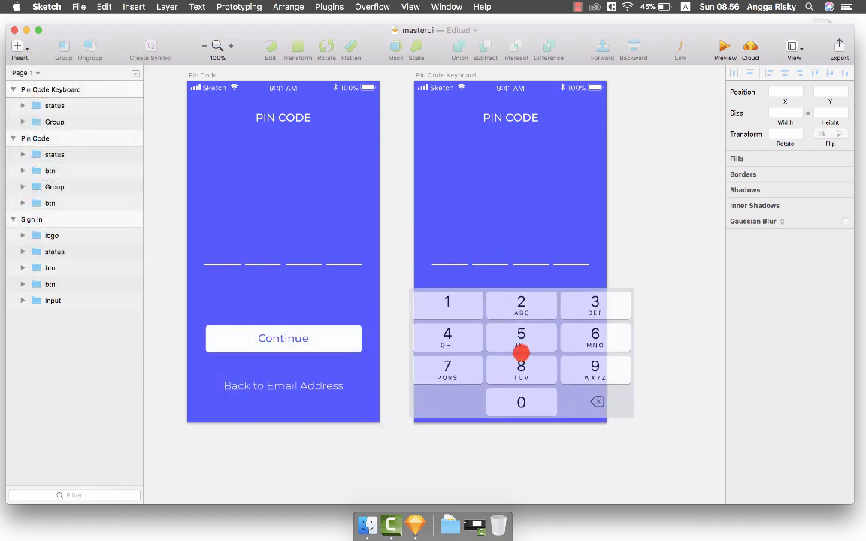
{"action": "left_click", "coordinate": [535, 340]}
{"action": "left_click_drag", "start_coordinate": [516, 338], "coordinate": [521, 341]}
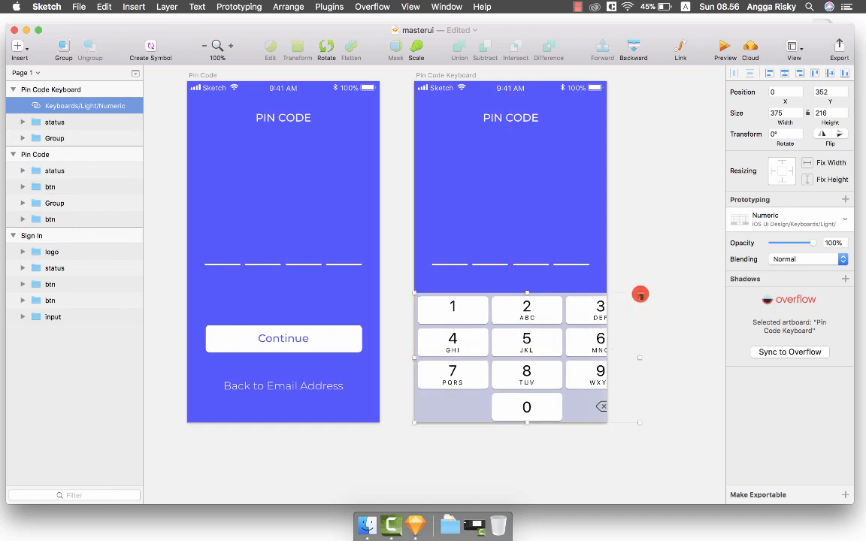
{"action": "left_click_drag", "start_coordinate": [639, 294], "coordinate": [606, 311]}
{"action": "left_click", "coordinate": [647, 288]}
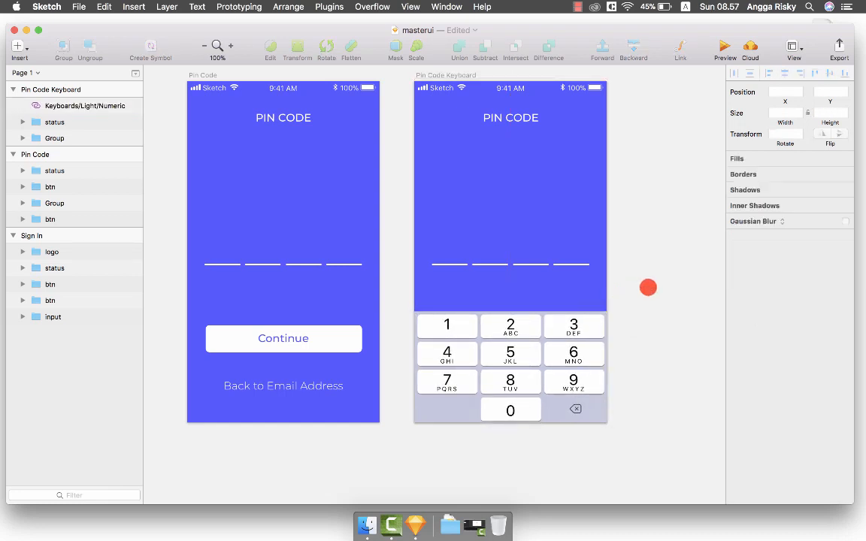
Ungroup the PIN CODE title and pin lines on both PIN screens.
{"action": "scroll", "coordinate": [647, 288], "scroll_direction": "down", "scroll_amount": 3}
{"action": "scroll", "coordinate": [647, 288], "scroll_direction": "up", "scroll_amount": 3}
{"action": "scroll", "coordinate": [647, 287], "scroll_direction": "left", "scroll_amount": 3}
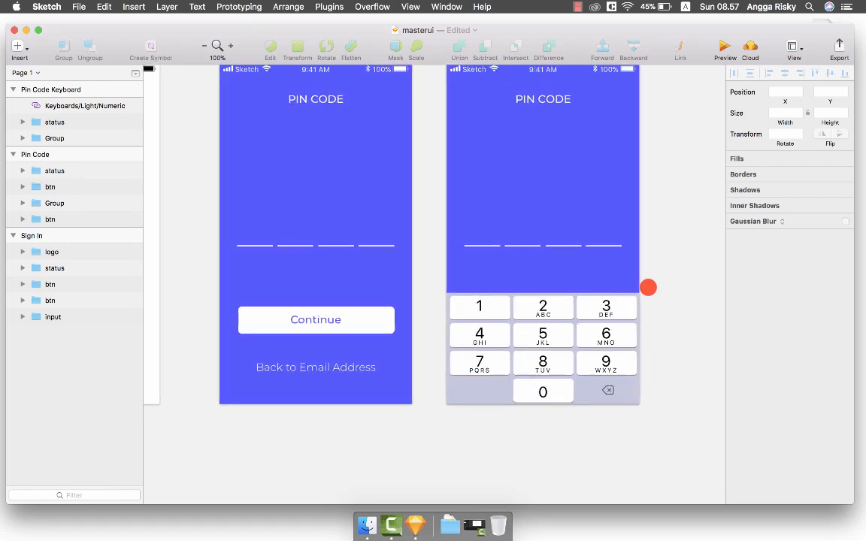
{"action": "left_click", "coordinate": [390, 328]}
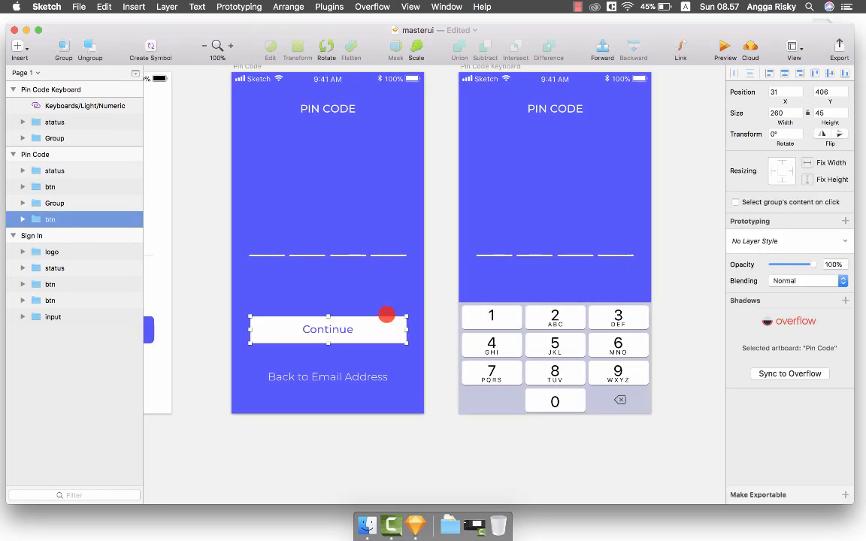
{"action": "key", "text": "Escape"}
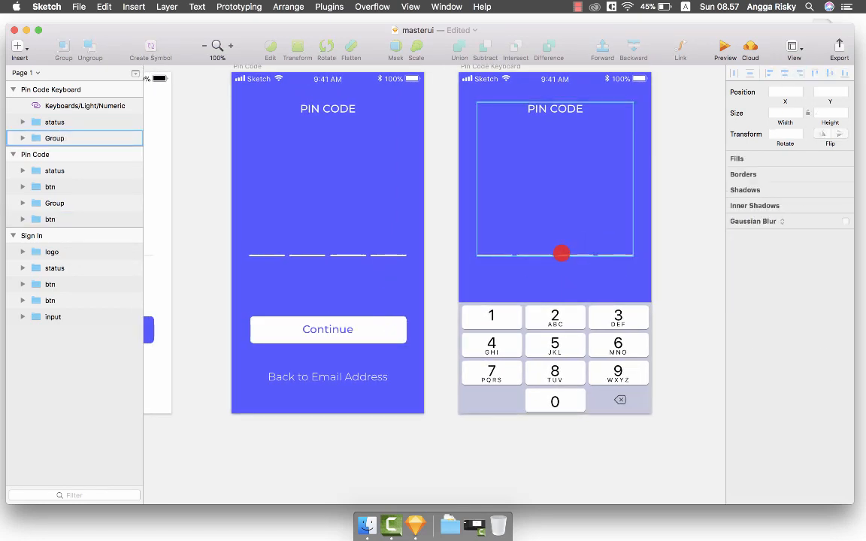
{"action": "double_click", "coordinate": [571, 256]}
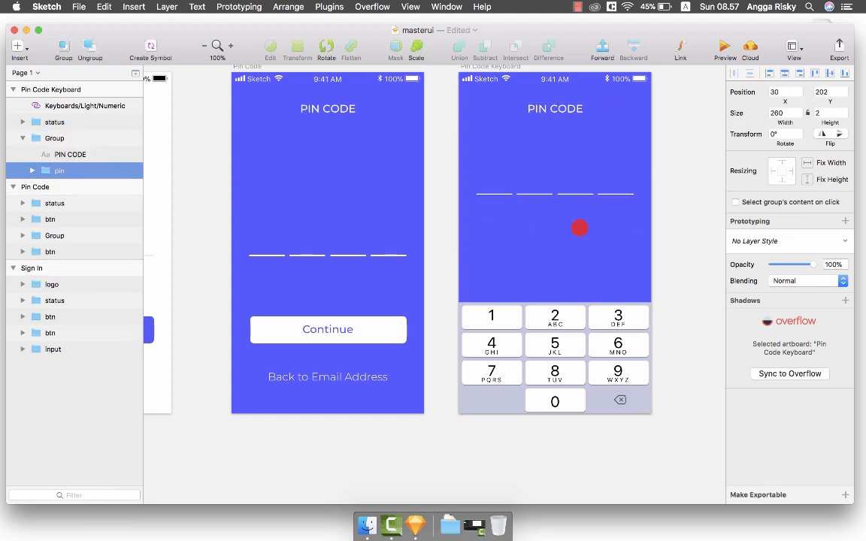
{"action": "left_click", "coordinate": [569, 119]}
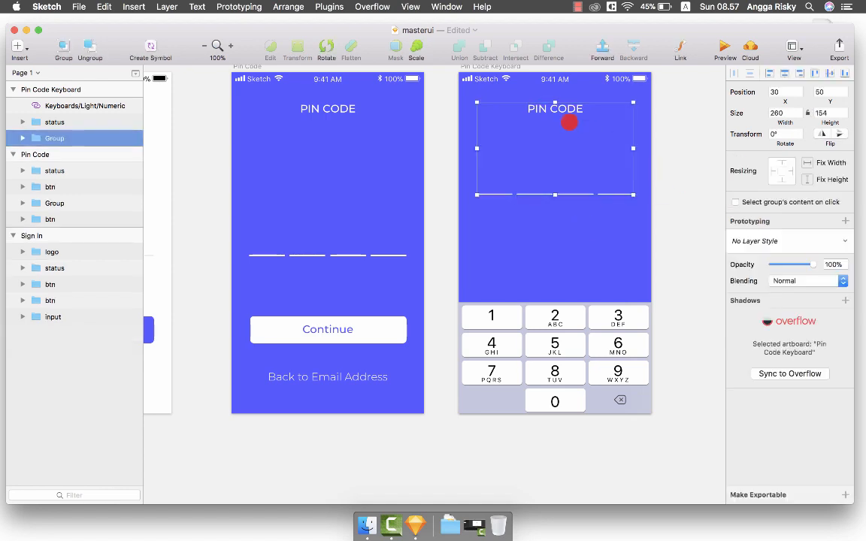
{"action": "scroll", "coordinate": [570, 119], "scroll_direction": "left", "scroll_amount": 3}
{"action": "key", "text": "shift+super+g"}
{"action": "left_click", "coordinate": [406, 150]}
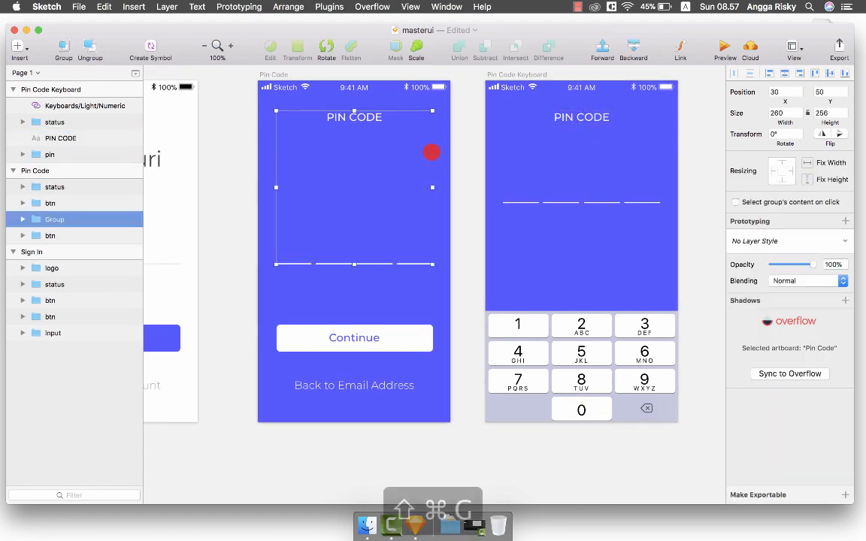
{"action": "key", "text": "shift+super+g"}
{"action": "left_click", "coordinate": [459, 145]}
{"action": "scroll", "coordinate": [459, 146], "scroll_direction": "right", "scroll_amount": 3}
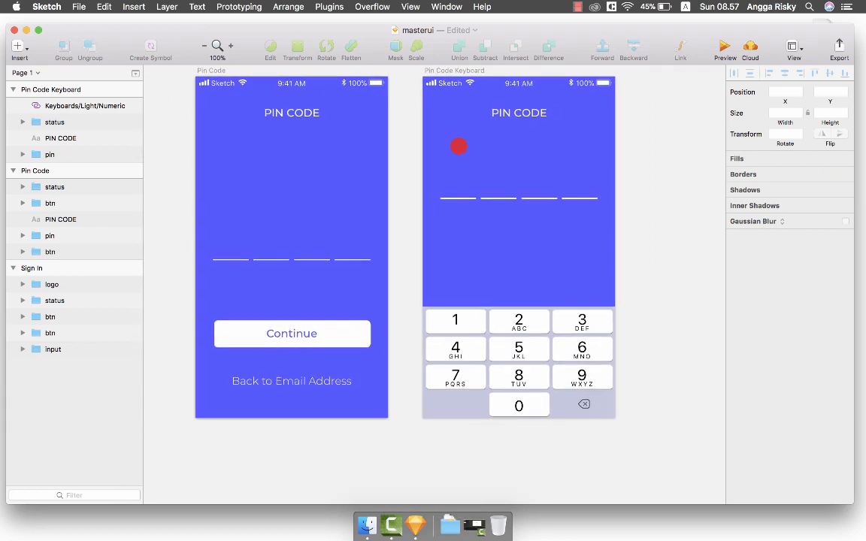
Raise the keyboard screen's pin lines 30 px to Y 172.
{"action": "left_click", "coordinate": [472, 198]}
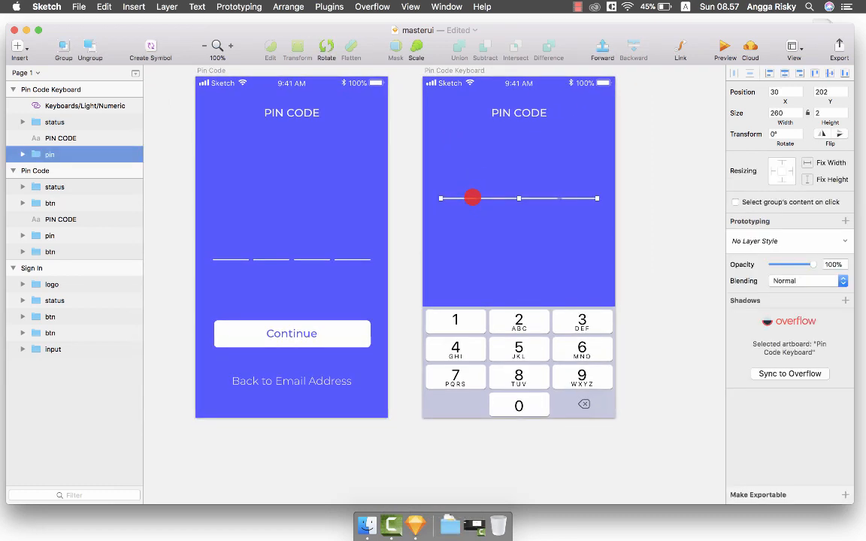
{"action": "key", "text": "alt+shift+Up"}
{"action": "key", "text": "alt+shift+Up"}
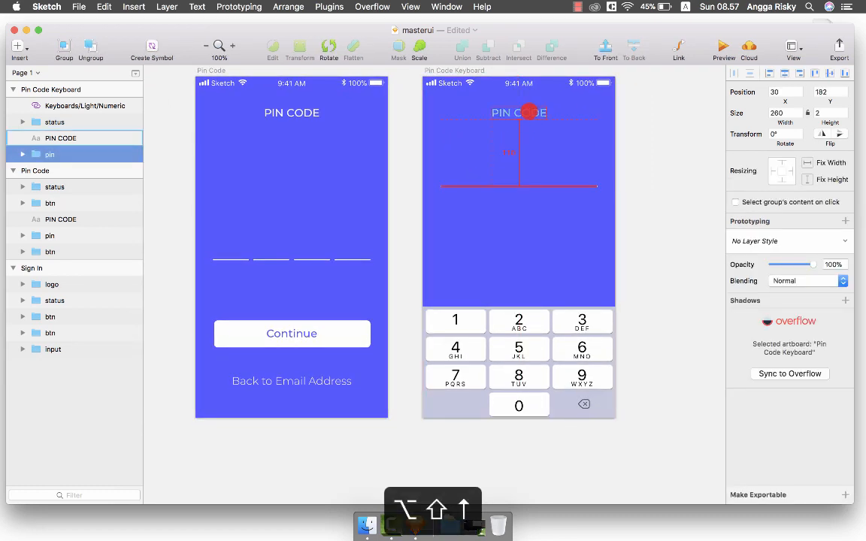
{"action": "key", "text": "alt+shift+Up"}
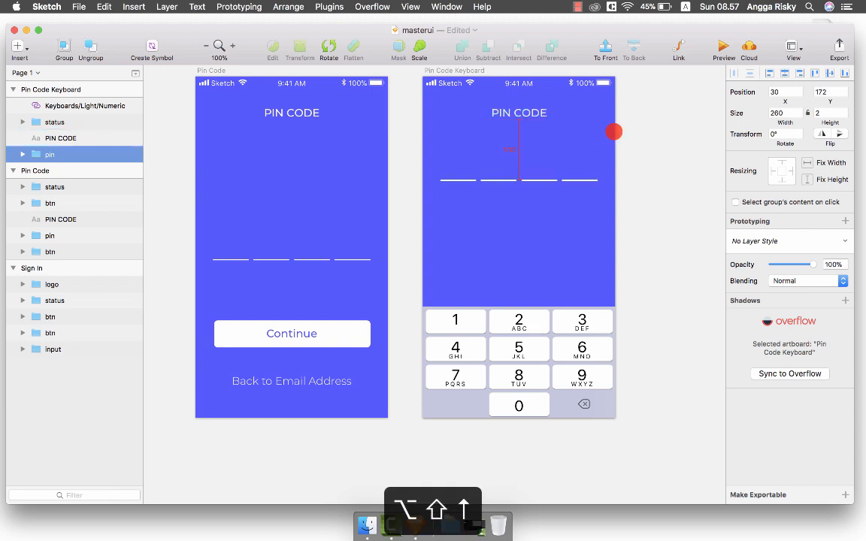
{"action": "scroll", "coordinate": [501, 198], "scroll_direction": "right", "scroll_amount": 4}
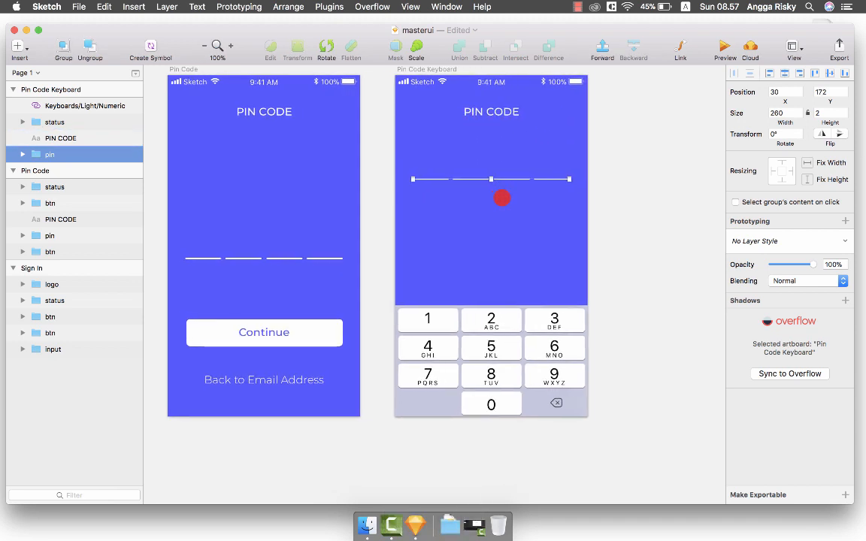
{"action": "scroll", "coordinate": [501, 197], "scroll_direction": "right", "scroll_amount": 1}
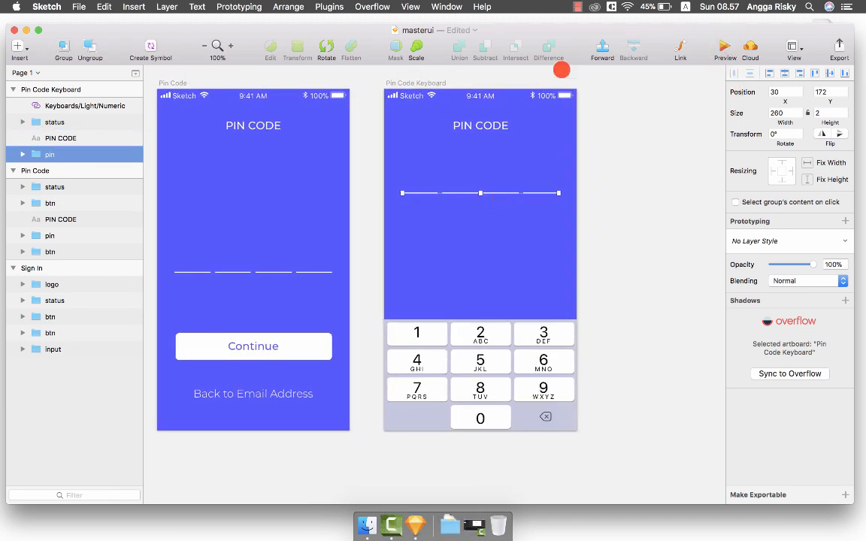
Preview the Pin Code Keyboard screen, then close the preview.
{"action": "left_click", "coordinate": [439, 83]}
{"action": "left_click", "coordinate": [721, 52]}
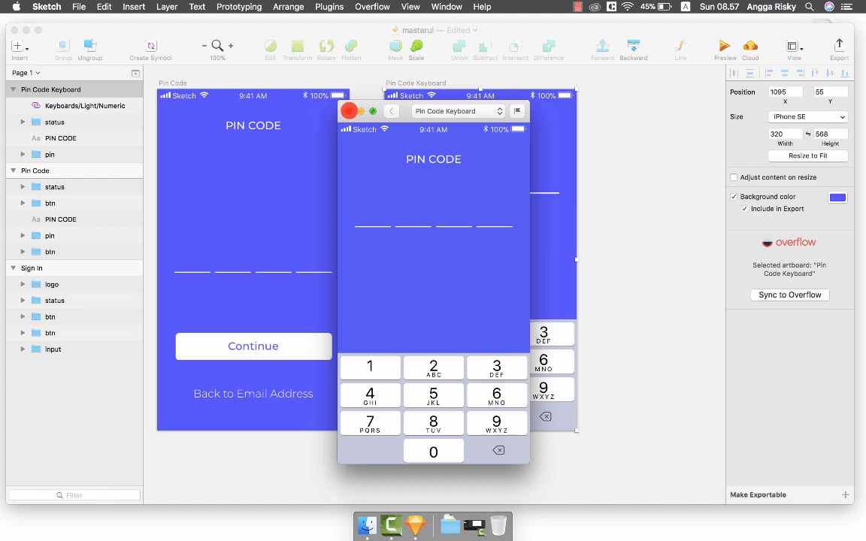
{"action": "left_click", "coordinate": [348, 111]}
{"action": "scroll", "coordinate": [585, 217], "scroll_direction": "left", "scroll_amount": 3}
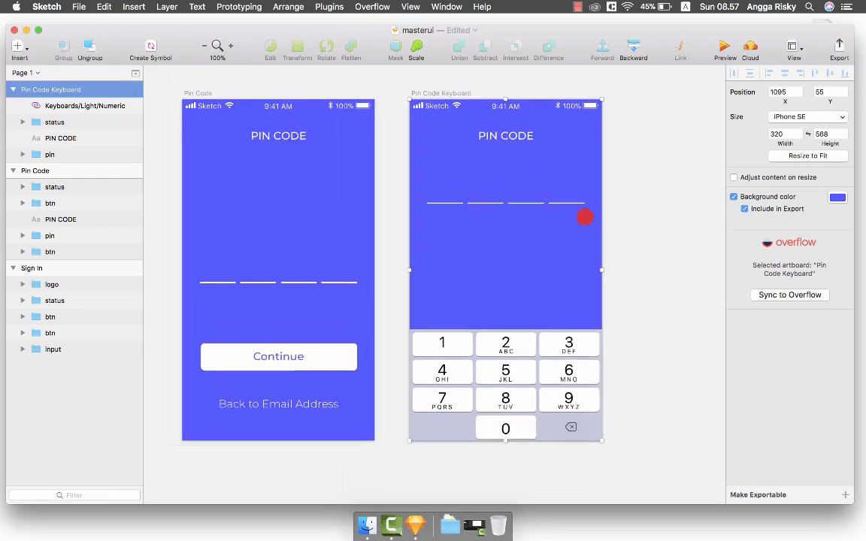
{"action": "scroll", "coordinate": [584, 217], "scroll_direction": "right", "scroll_amount": 3}
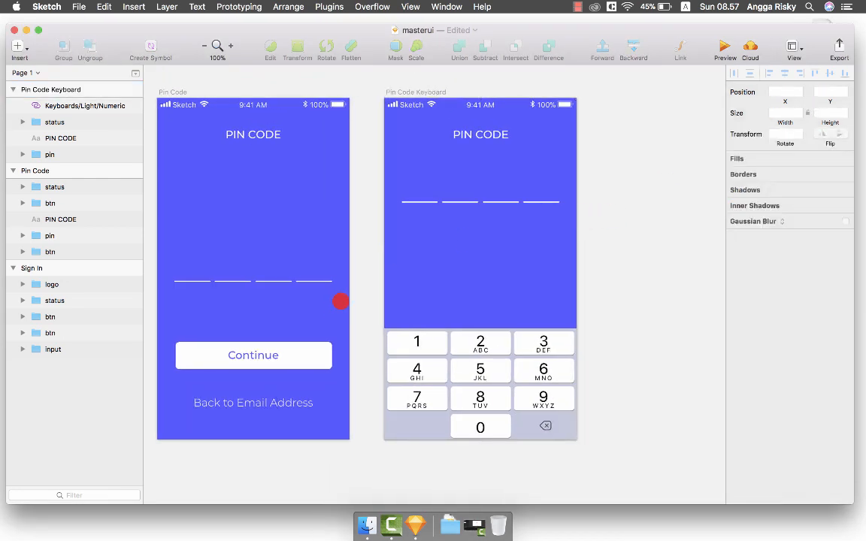
Copy the Continue button from Pin Code and paste it onto the Pin Code Keyboard artboard.
{"action": "left_click", "coordinate": [316, 356]}
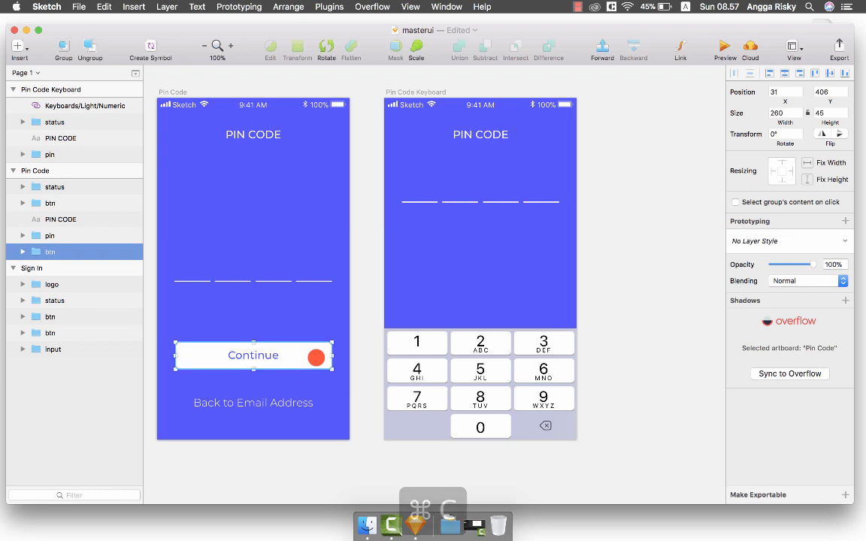
{"action": "key", "text": "super+c"}
{"action": "key", "text": "super+v"}
{"action": "left_click", "coordinate": [488, 359]}
{"action": "key", "text": "super+v"}
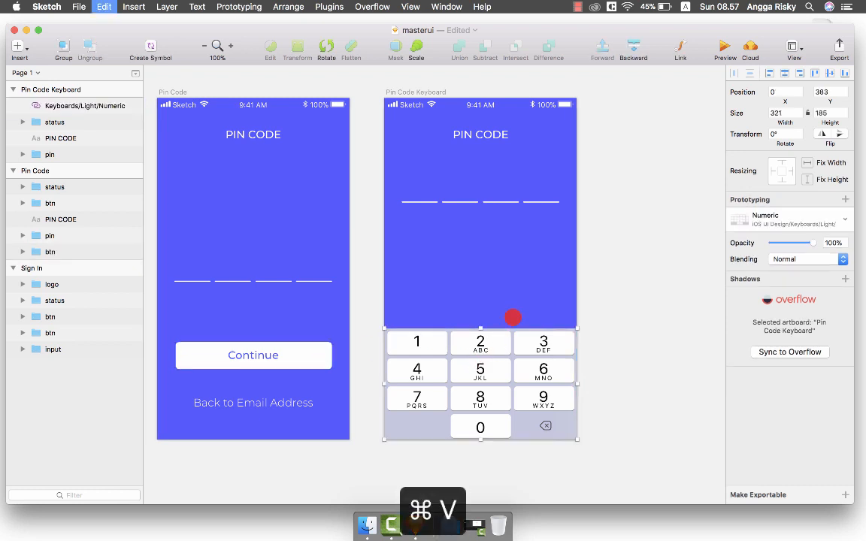
Nudge the pasted Continue button up to Y 308, just above the numeric keypad.
{"action": "key", "text": "shift+Up"}
{"action": "key", "text": "shift+Up"}
{"action": "key", "text": "shift+Up"}
{"action": "key", "text": "shift+Up"}
{"action": "key", "text": "shift+Up"}
{"action": "key", "text": "shift+Up"}
{"action": "key", "text": "shift+Up"}
{"action": "key", "text": "shift+Up"}
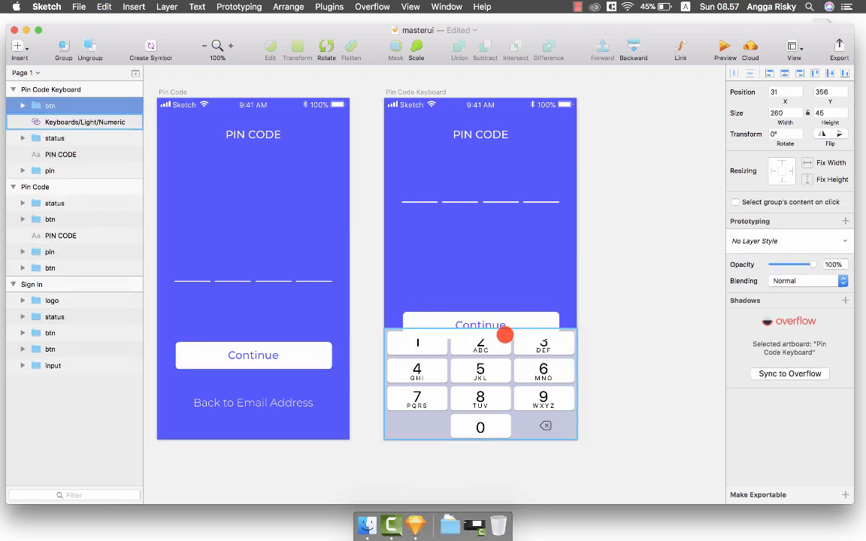
{"action": "key", "text": "alt+shift+Up"}
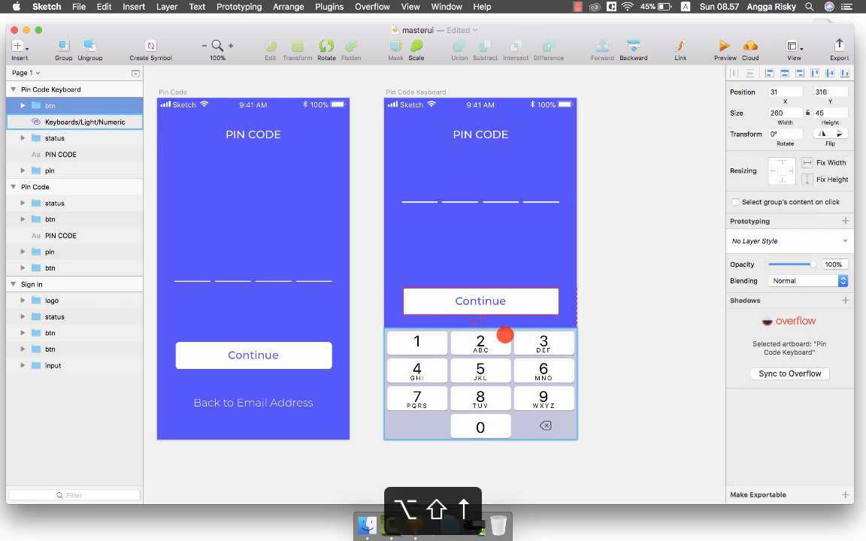
{"action": "key", "text": "alt+Down"}
{"action": "key", "text": "alt+Down"}
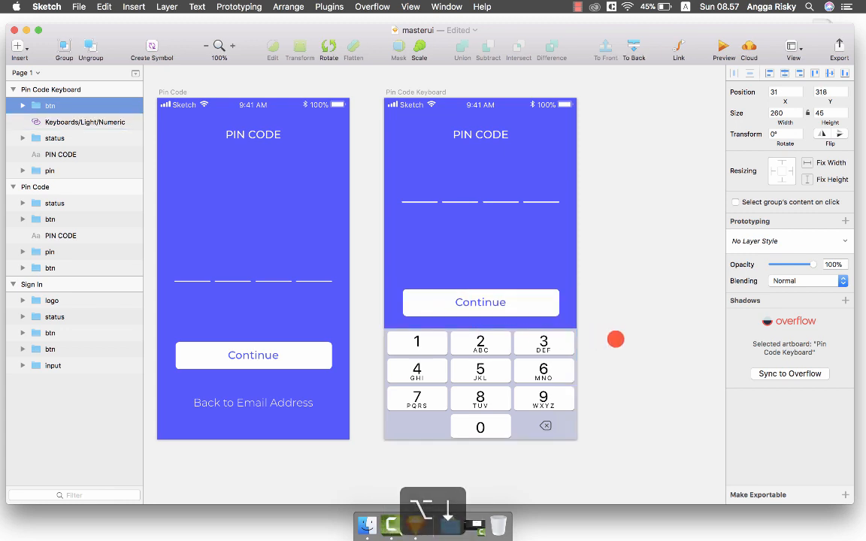
{"action": "scroll", "coordinate": [544, 429], "scroll_direction": "down", "scroll_amount": 1}
{"action": "scroll", "coordinate": [544, 429], "scroll_direction": "left", "scroll_amount": 1}
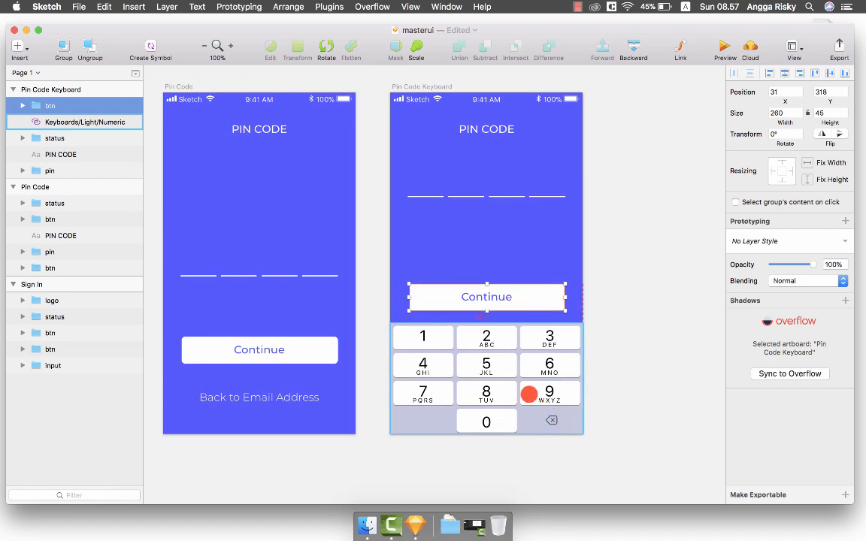
{"action": "key", "text": "alt+shift+Up"}
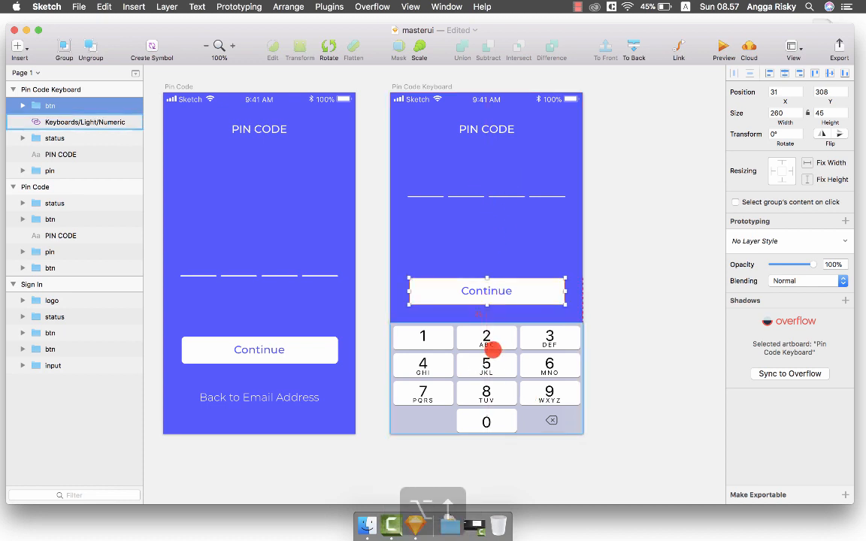
{"action": "key", "text": "alt+Up"}
{"action": "left_click", "coordinate": [620, 303]}
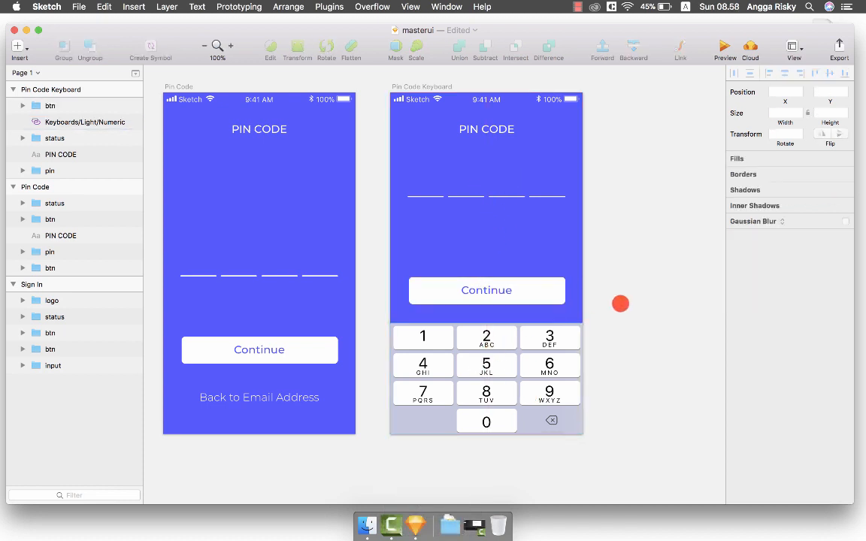
{"action": "scroll", "coordinate": [620, 303], "scroll_direction": "left", "scroll_amount": 5}
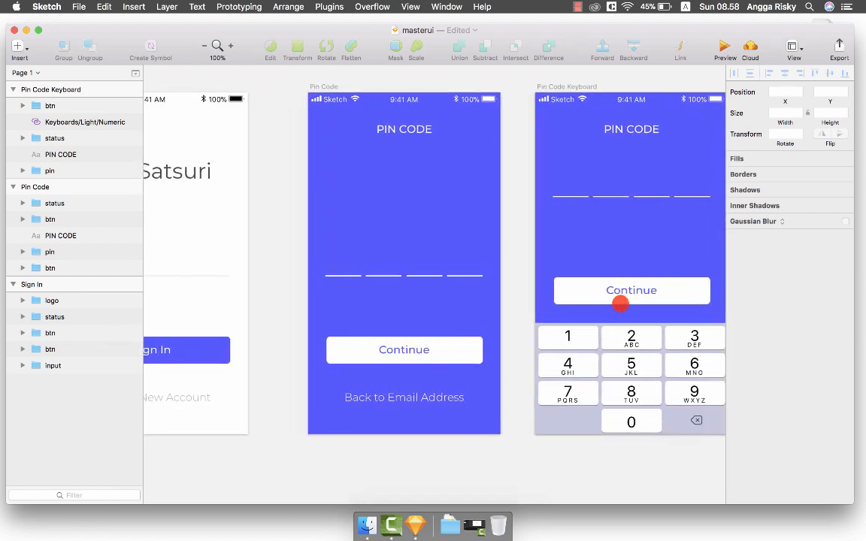
Save the Sketch document.
{"action": "key", "text": "super+s"}
{"action": "scroll", "coordinate": [643, 253], "scroll_direction": "left", "scroll_amount": 5}
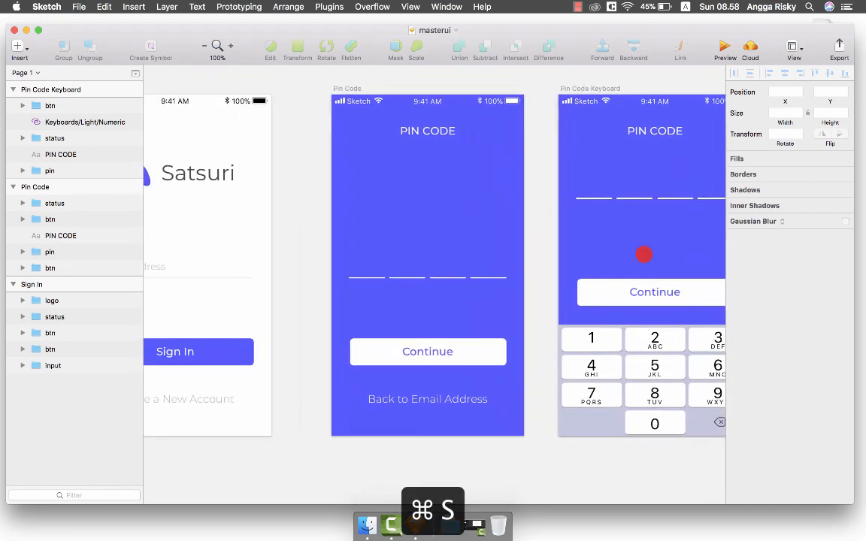
{"action": "key", "text": "shift+super+2"}
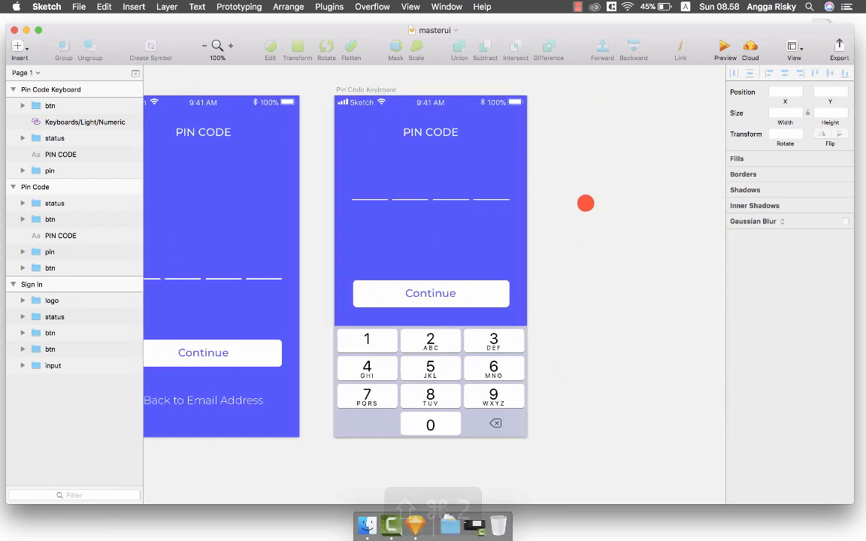
Duplicate the Pin Code Keyboard artboard beside the original and rename it 'Pin Code Keyboard Input'.
{"action": "left_click", "coordinate": [356, 88]}
{"action": "key", "text": "super+d"}
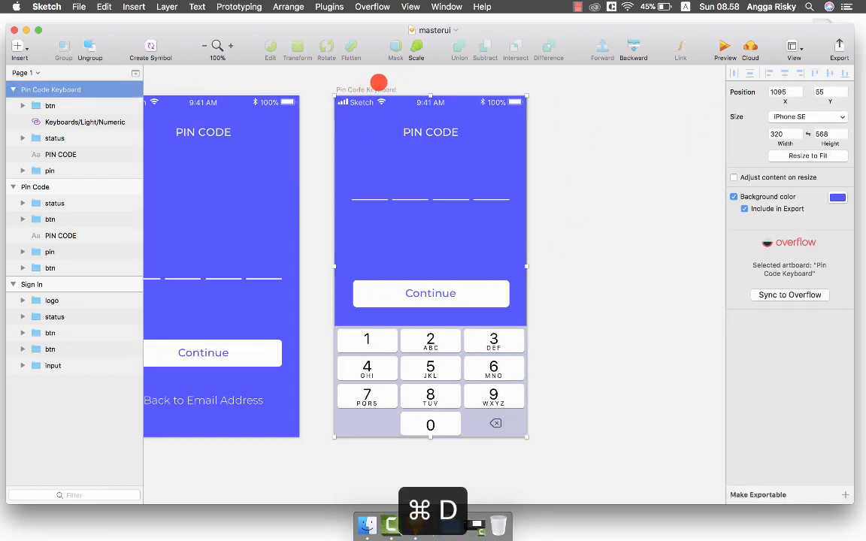
{"action": "scroll", "coordinate": [395, 97], "scroll_direction": "left", "scroll_amount": 4}
{"action": "left_click_drag", "start_coordinate": [393, 110], "coordinate": [381, 110]}
{"action": "key", "text": "super+r"}
{"action": "left_click", "coordinate": [93, 89]}
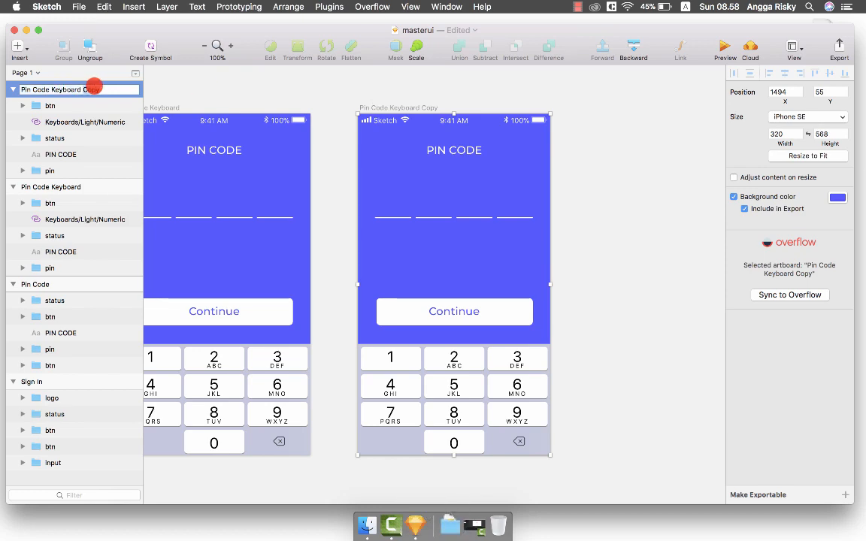
{"action": "key", "text": "Return"}
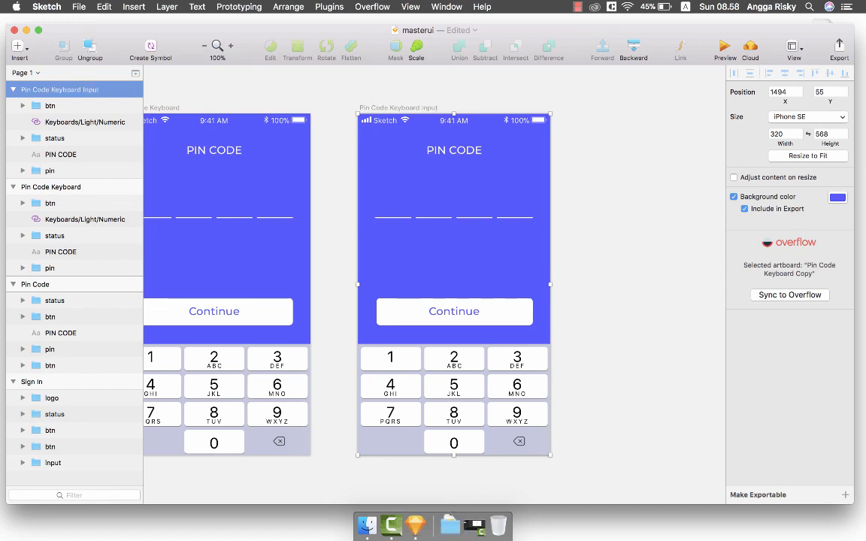
{"action": "left_click", "coordinate": [602, 212]}
{"action": "scroll", "coordinate": [601, 212], "scroll_direction": "left", "scroll_amount": 2}
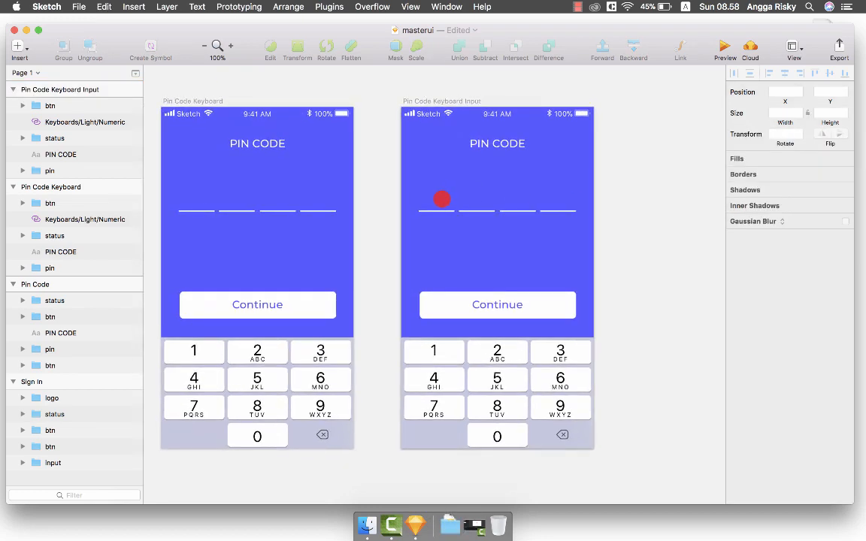
{"action": "left_click", "coordinate": [435, 210]}
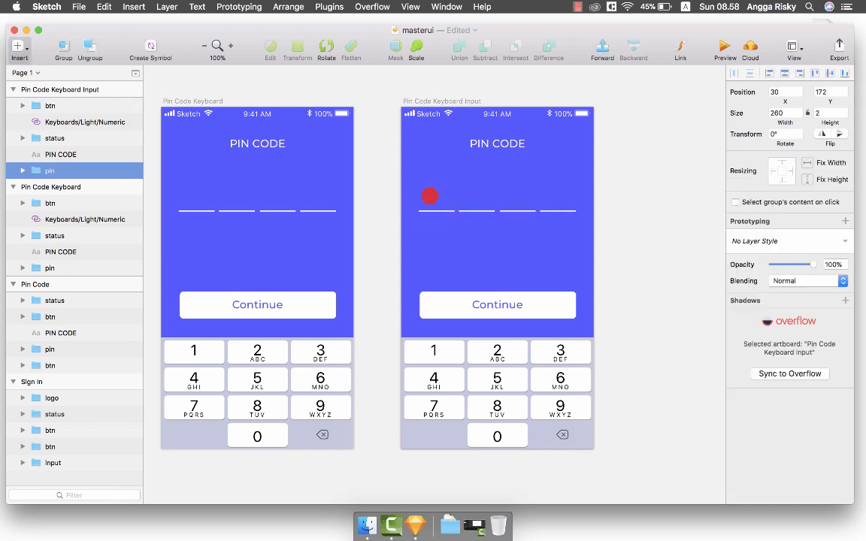
Add a 48 pt text digit 1 above the first PIN slot.
{"action": "key", "text": "t"}
{"action": "left_click", "coordinate": [432, 194]}
{"action": "type", "text": "1"}
{"action": "key", "text": "Escape"}
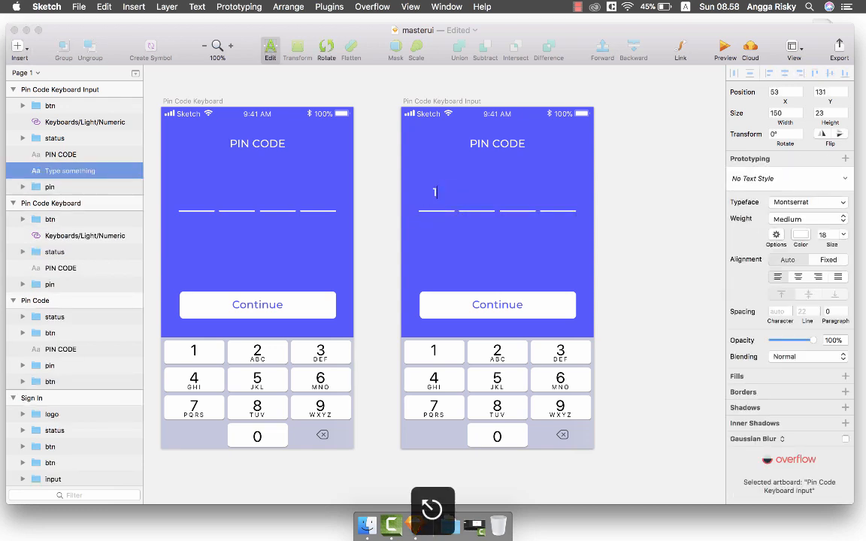
{"action": "left_click", "coordinate": [840, 275]}
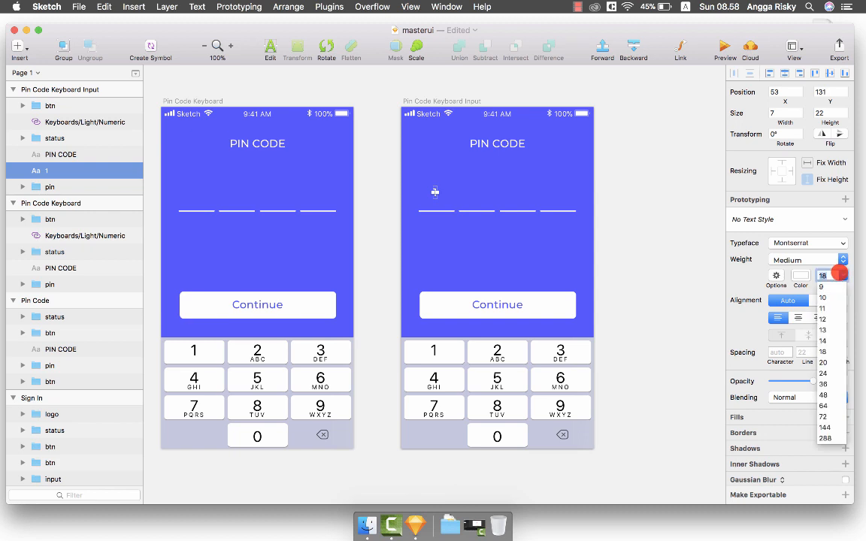
{"action": "left_click", "coordinate": [824, 395]}
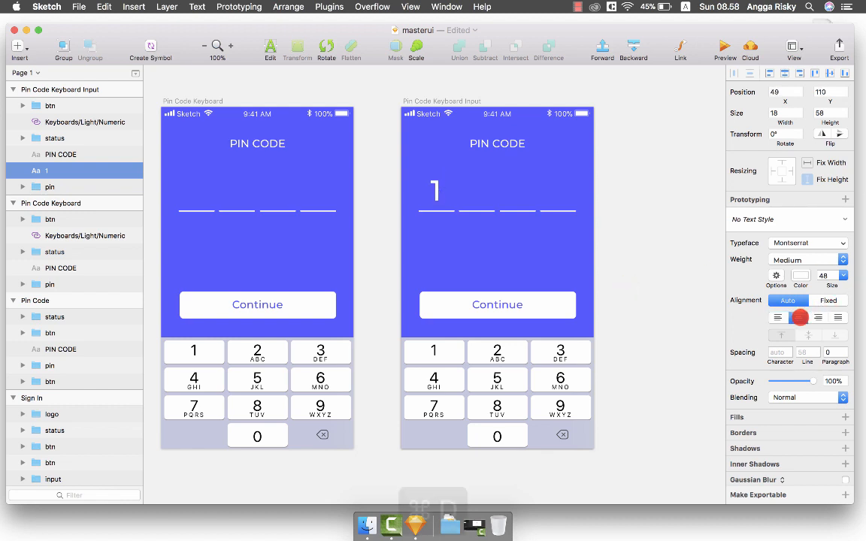
Duplicate the digit into the second slot and change it to 2.
{"action": "key", "text": "super+d"}
{"action": "key", "text": "shift+Right"}
{"action": "key", "text": "Right"}
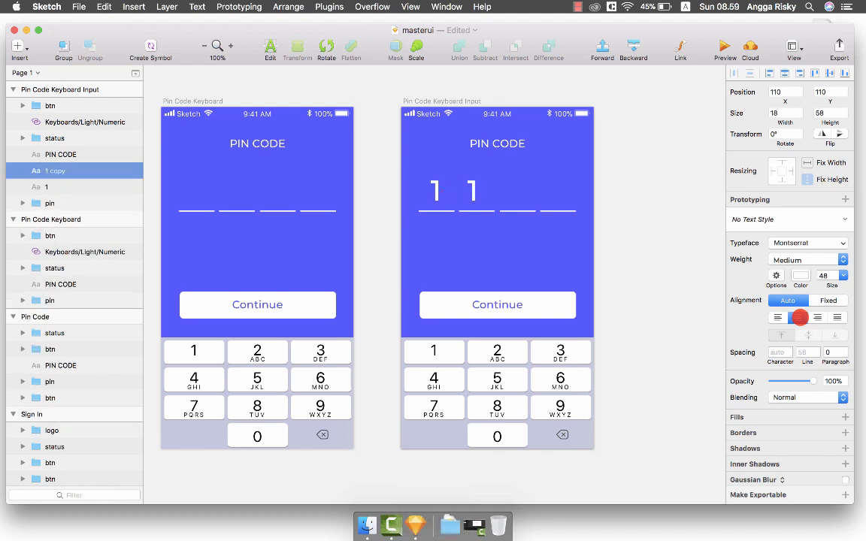
{"action": "key", "text": "Return"}
{"action": "type", "text": "2"}
{"action": "key", "text": "Escape"}
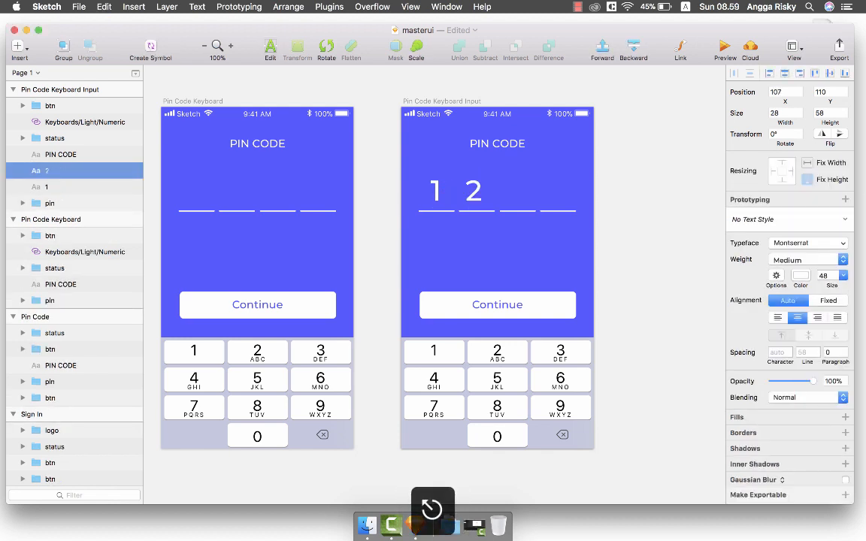
{"action": "key", "text": "Right"}
{"action": "key", "text": "Right"}
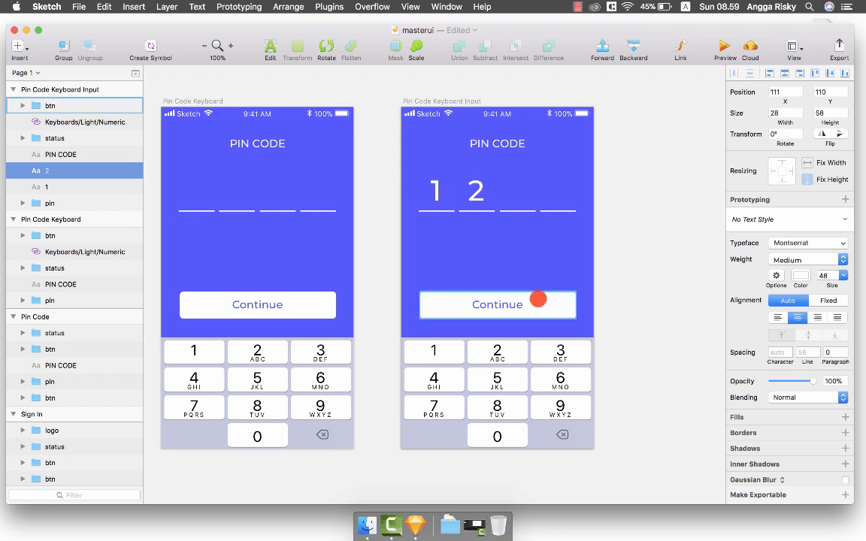
Duplicate both digits over the last two slots, making the third 5 and keeping the fourth 2.
{"action": "left_click", "coordinate": [68, 182], "text": "shift"}
{"action": "key", "text": "super+d"}
{"action": "key", "text": "shift+Right"}
{"action": "key", "text": "shift+Right"}
{"action": "key", "text": "shift+Right"}
{"action": "key", "text": "shift+Right"}
{"action": "key", "text": "shift+Right"}
{"action": "key", "text": "shift+Right"}
{"action": "key", "text": "shift+Right"}
{"action": "key", "text": "shift+Right"}
{"action": "key", "text": "shift+Right"}
{"action": "key", "text": "shift+Right"}
{"action": "key", "text": "shift+Right"}
{"action": "key", "text": "shift+Right"}
{"action": "key", "text": "shift+Right"}
{"action": "key", "text": "shift+Right"}
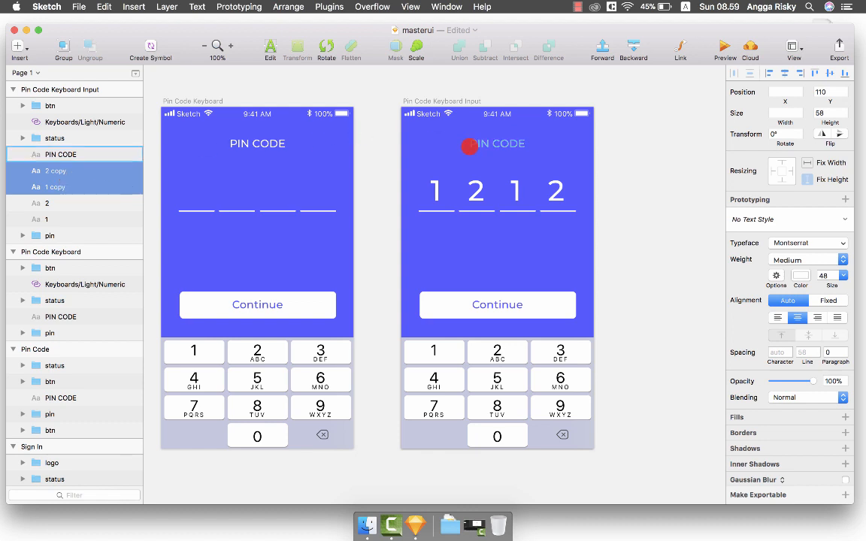
{"action": "left_click", "coordinate": [609, 187]}
{"action": "double_click", "coordinate": [515, 190]}
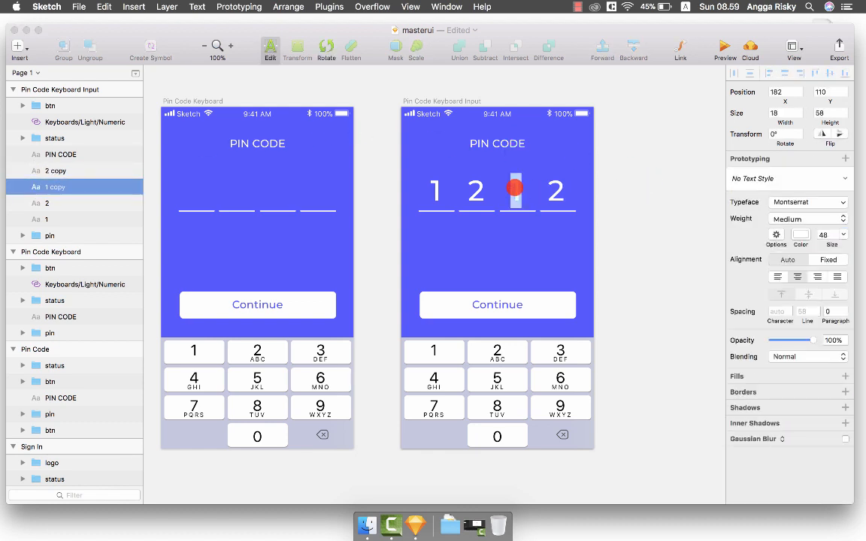
{"action": "type", "text": "5"}
{"action": "key", "text": "Escape"}
{"action": "double_click", "coordinate": [555, 190]}
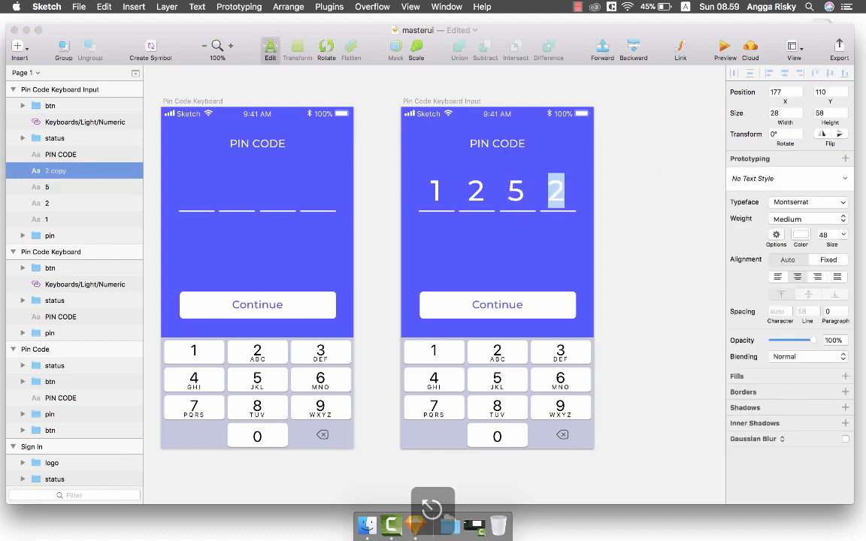
{"action": "key", "text": "Escape"}
{"action": "left_click", "coordinate": [622, 185]}
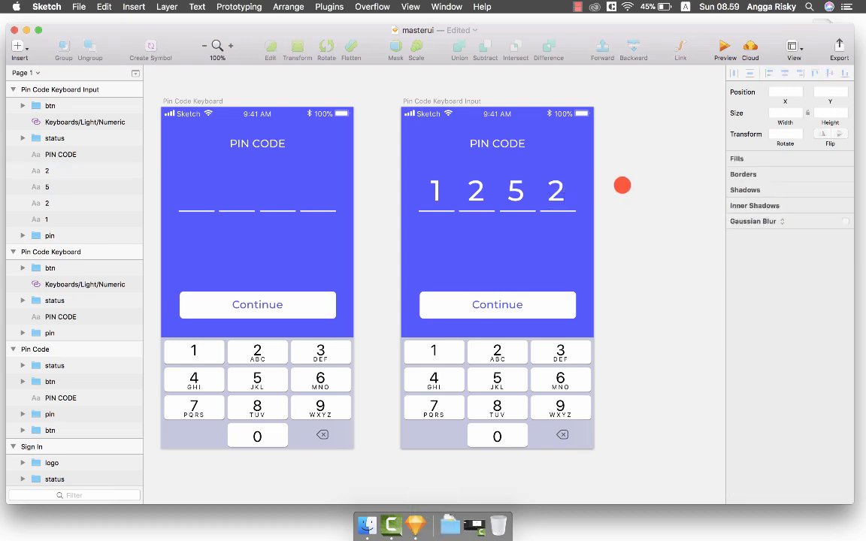
{"action": "scroll", "coordinate": [622, 185], "scroll_direction": "left", "scroll_amount": 3}
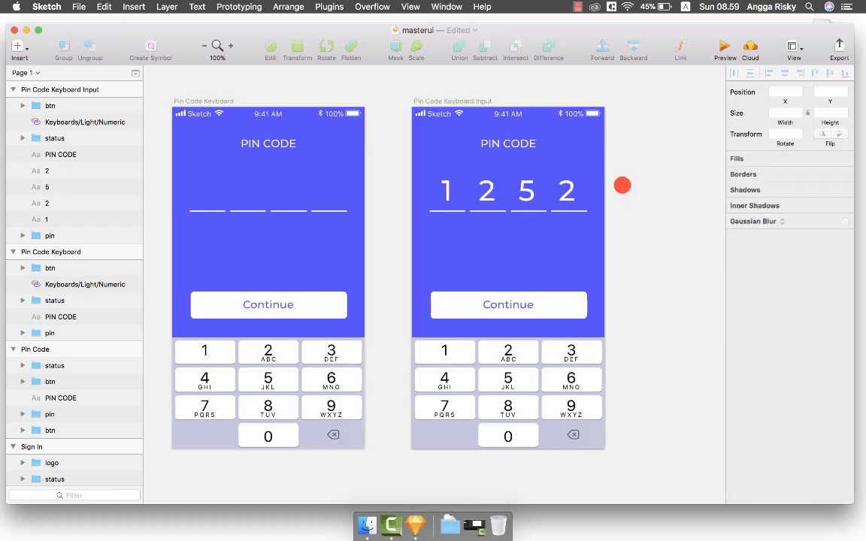
{"action": "scroll", "coordinate": [621, 185], "scroll_direction": "right", "scroll_amount": 2}
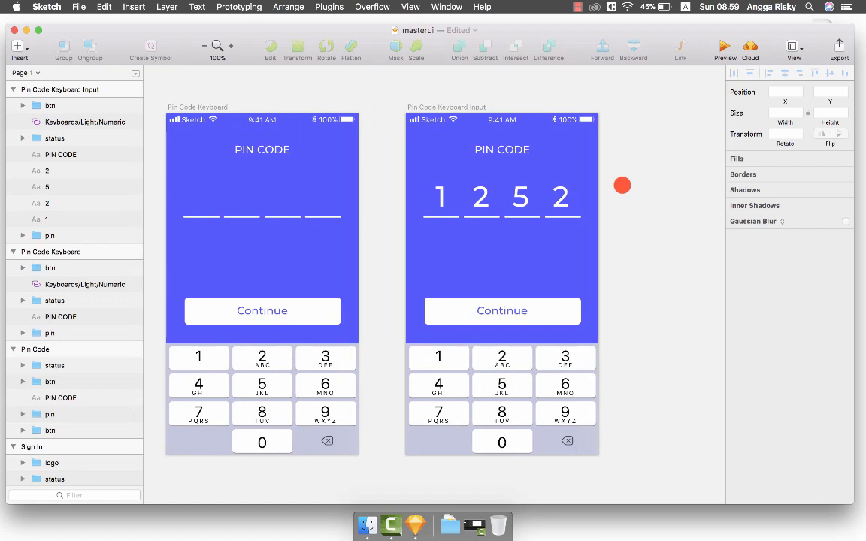
{"action": "key", "text": "super+s"}
{"action": "scroll", "coordinate": [622, 185], "scroll_direction": "left", "scroll_amount": 10}
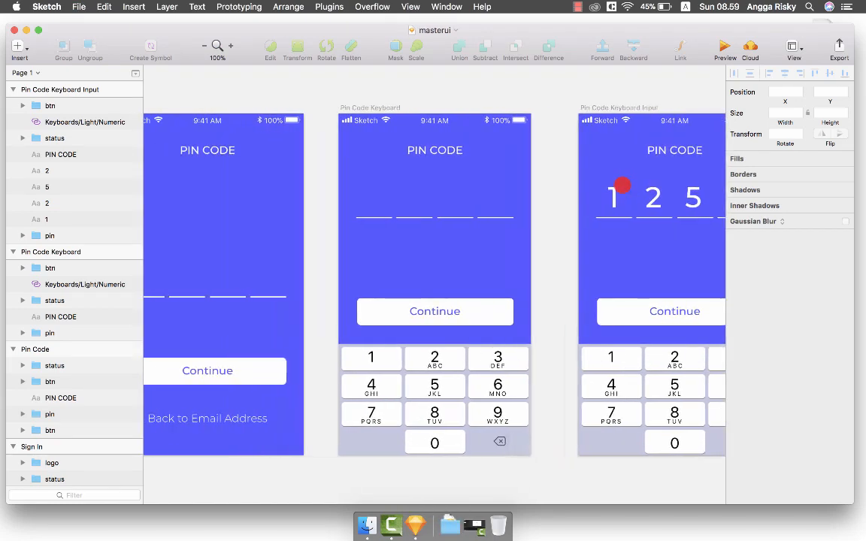
{"action": "scroll", "coordinate": [622, 185], "scroll_direction": "left", "scroll_amount": 10}
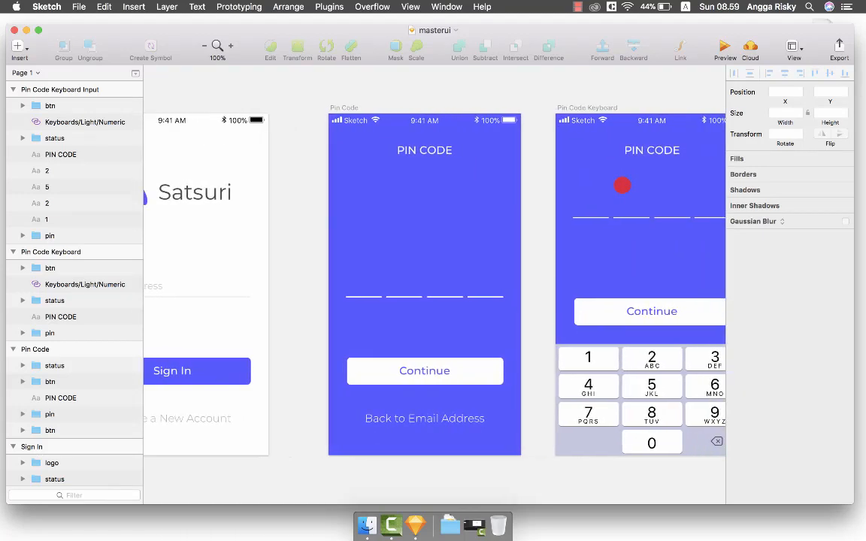
{"action": "scroll", "coordinate": [621, 185], "scroll_direction": "left", "scroll_amount": 4}
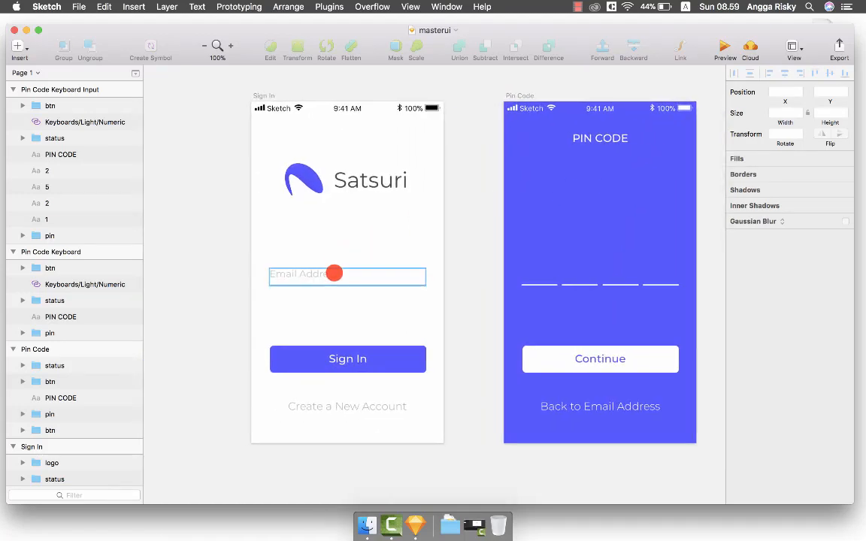
{"action": "left_click", "coordinate": [361, 270]}
{"action": "scroll", "coordinate": [361, 270], "scroll_direction": "right", "scroll_amount": 5}
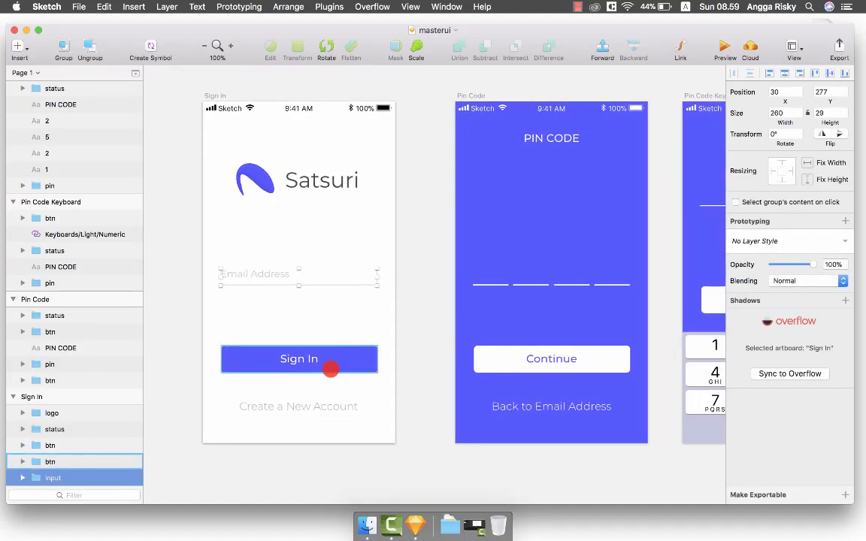
{"action": "scroll", "coordinate": [328, 368], "scroll_direction": "right", "scroll_amount": 3}
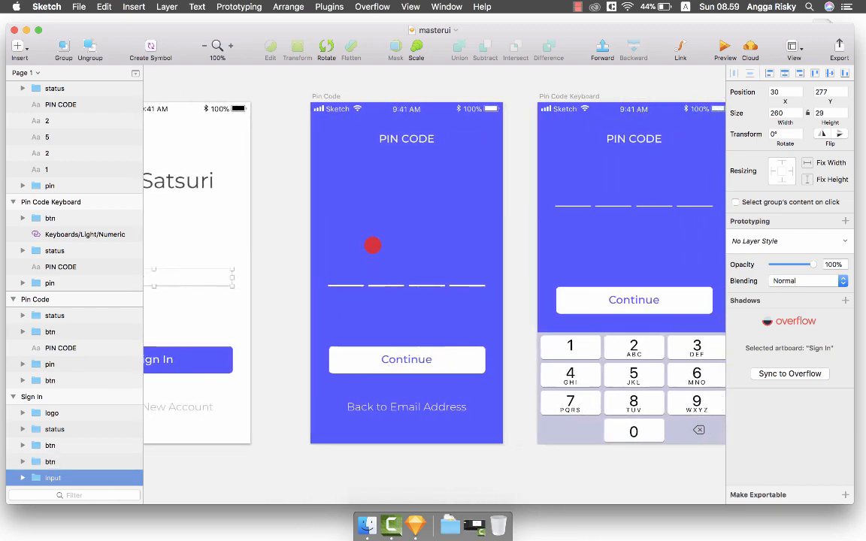
{"action": "scroll", "coordinate": [386, 209], "scroll_direction": "left", "scroll_amount": 4}
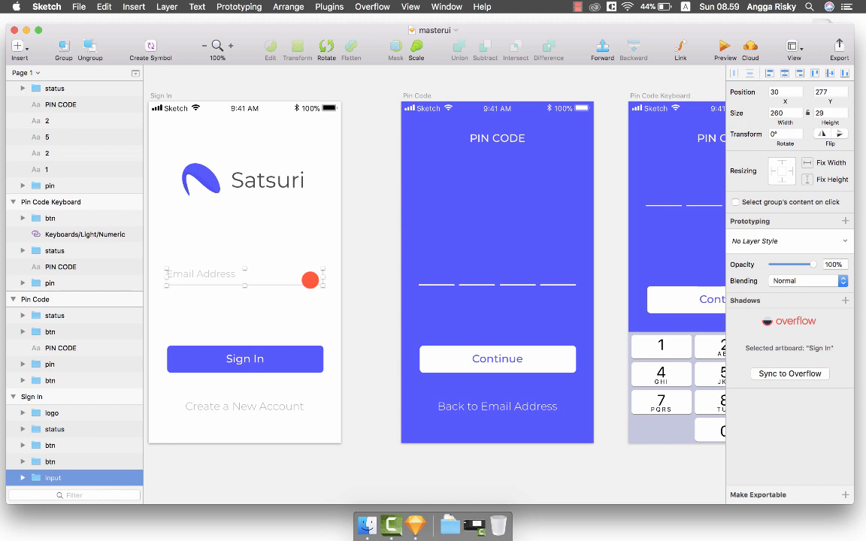
{"action": "scroll", "coordinate": [309, 281], "scroll_direction": "left", "scroll_amount": 1}
{"action": "left_click", "coordinate": [281, 302]}
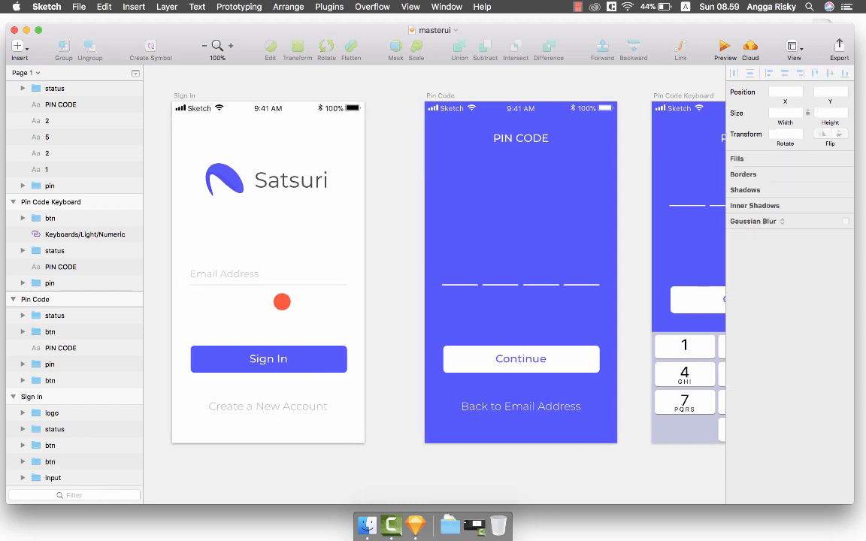
{"action": "scroll", "coordinate": [281, 301], "scroll_direction": "right", "scroll_amount": 3}
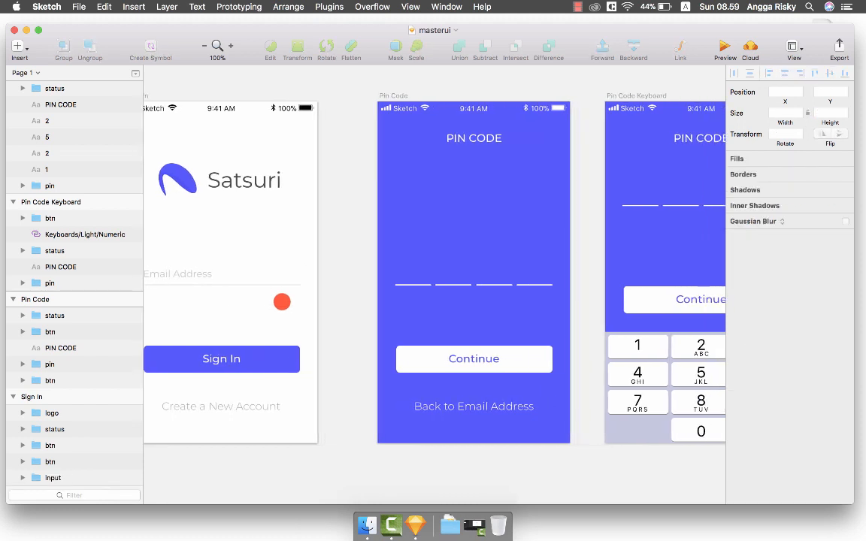
{"action": "scroll", "coordinate": [422, 258], "scroll_direction": "right", "scroll_amount": 3}
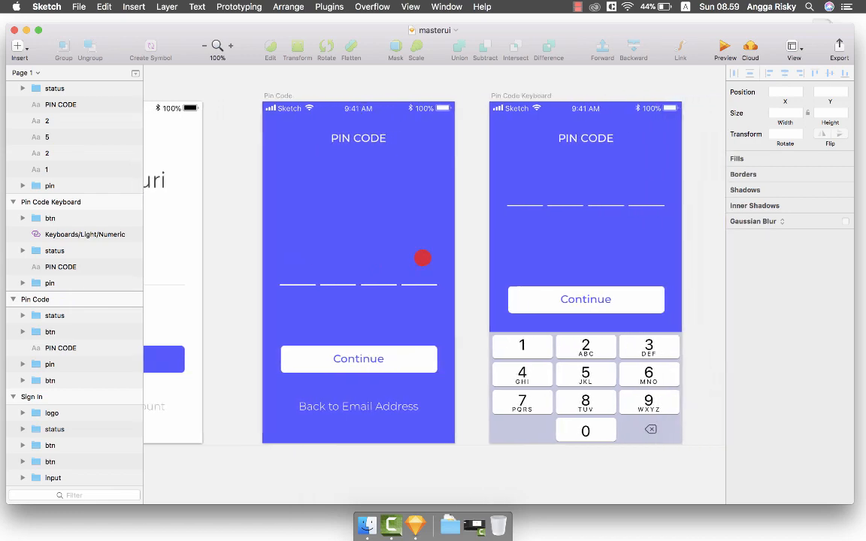
{"action": "scroll", "coordinate": [423, 258], "scroll_direction": "left", "scroll_amount": 6}
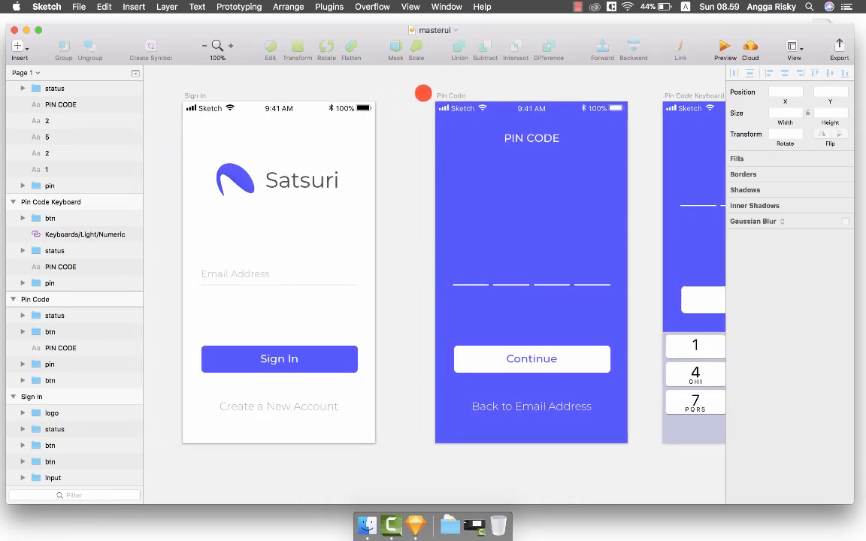
{"action": "scroll", "coordinate": [421, 90], "scroll_direction": "left", "scroll_amount": 2}
{"action": "scroll", "coordinate": [424, 91], "scroll_direction": "right", "scroll_amount": 1}
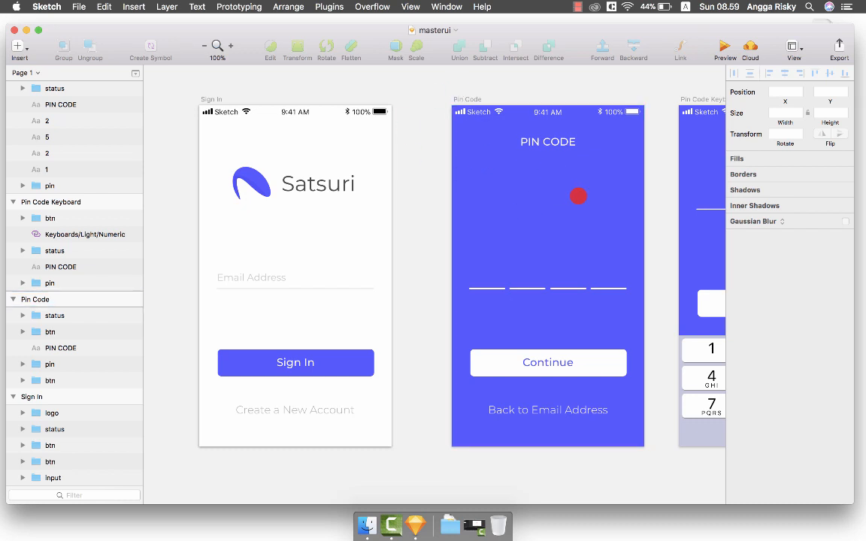
{"action": "left_click", "coordinate": [282, 278]}
{"action": "left_click", "coordinate": [329, 239]}
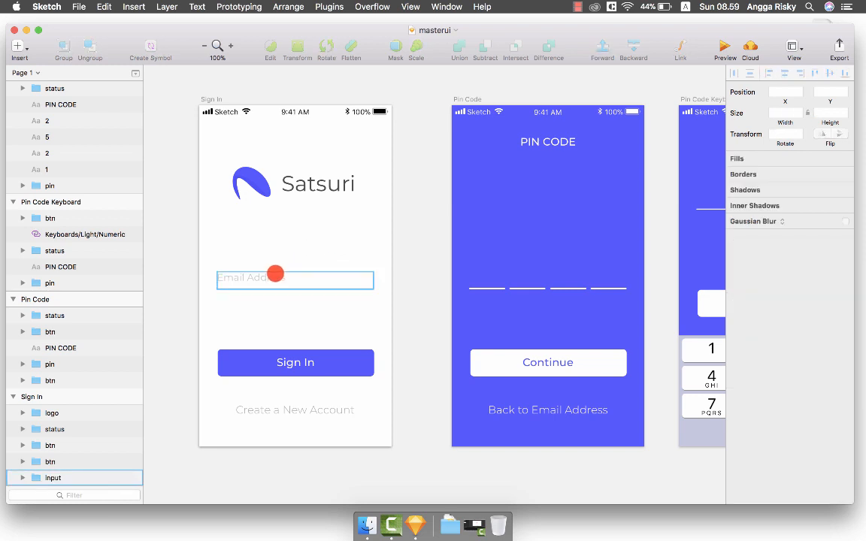
{"action": "left_click", "coordinate": [276, 277]}
{"action": "scroll", "coordinate": [349, 246], "scroll_direction": "right", "scroll_amount": 5}
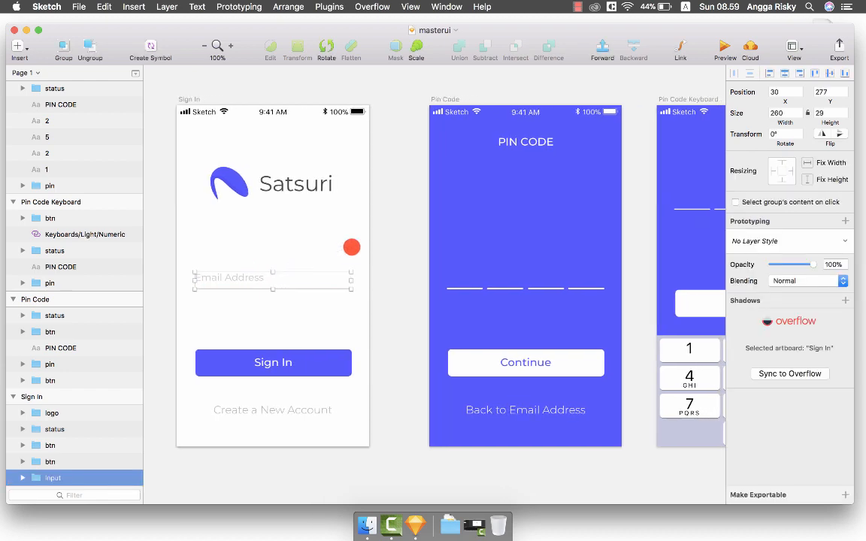
{"action": "scroll", "coordinate": [398, 261], "scroll_direction": "right", "scroll_amount": 6}
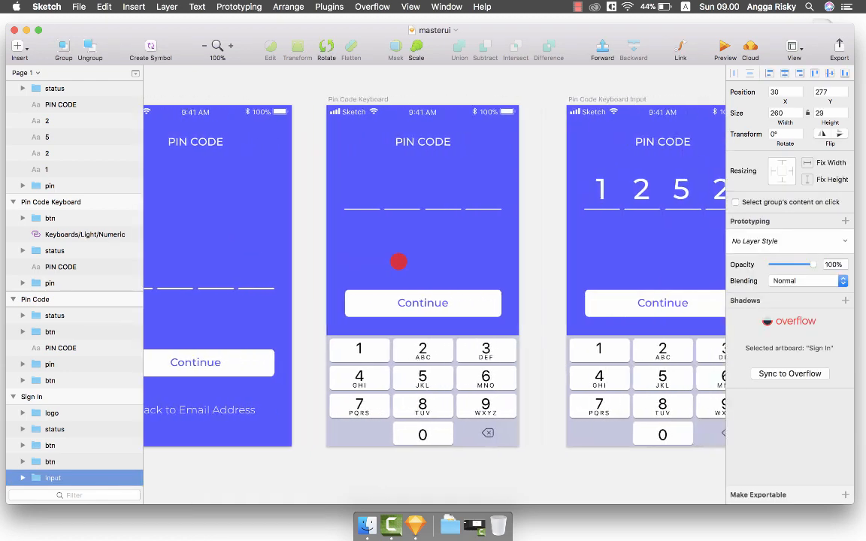
{"action": "scroll", "coordinate": [440, 191], "scroll_direction": "right", "scroll_amount": 7}
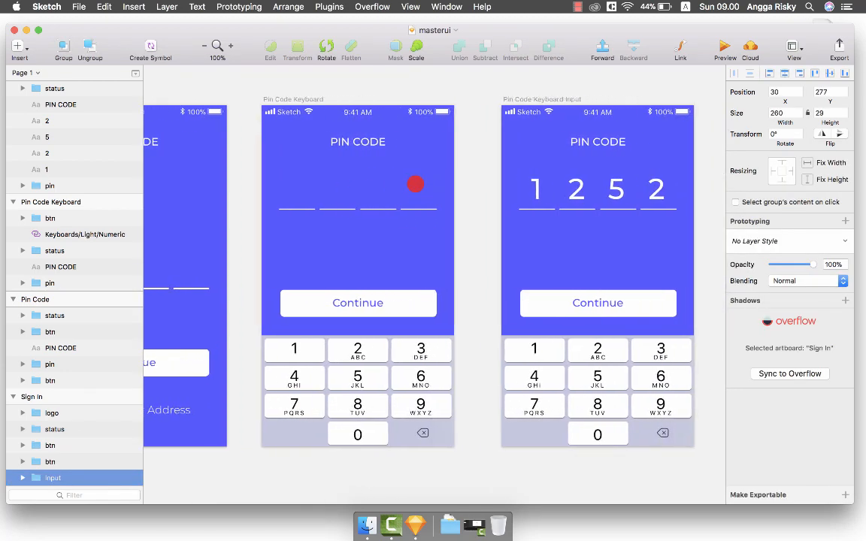
{"action": "scroll", "coordinate": [588, 143], "scroll_direction": "right", "scroll_amount": 1}
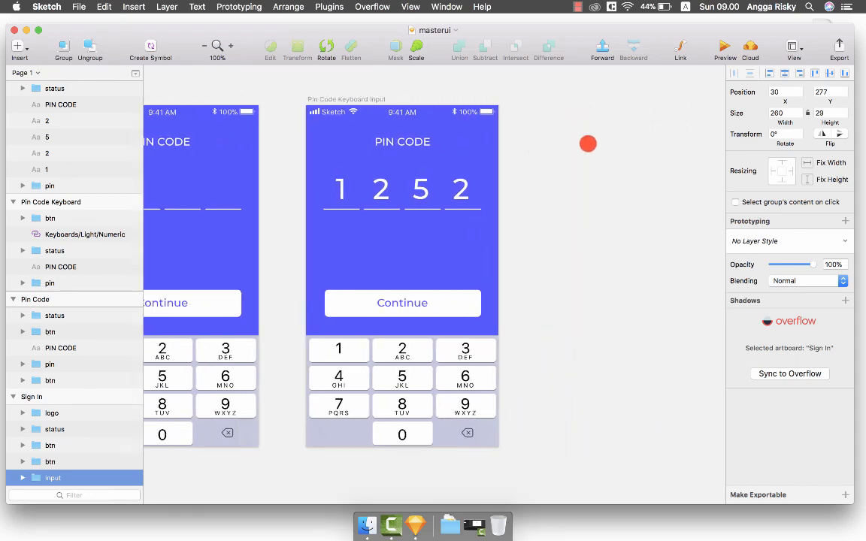
{"action": "scroll", "coordinate": [588, 144], "scroll_direction": "left", "scroll_amount": 1}
{"action": "left_click", "coordinate": [571, 205]}
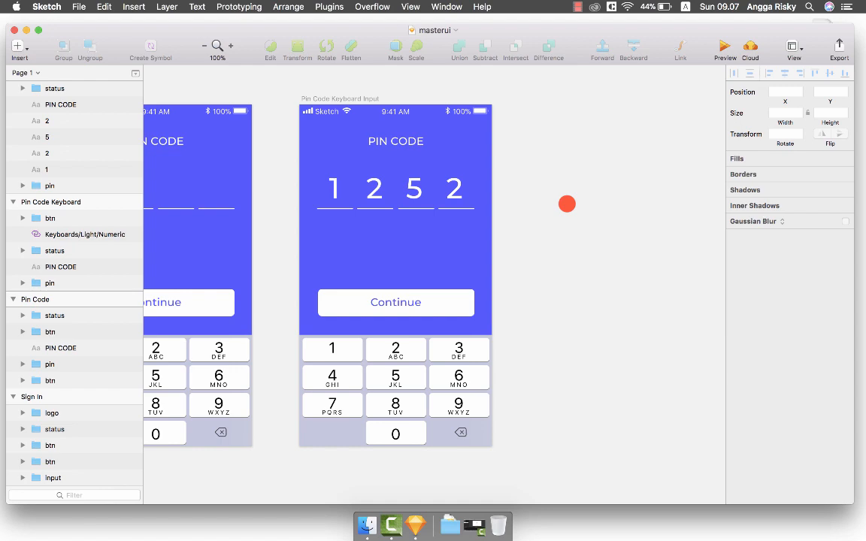
{"action": "scroll", "coordinate": [566, 203], "scroll_direction": "left", "scroll_amount": 10}
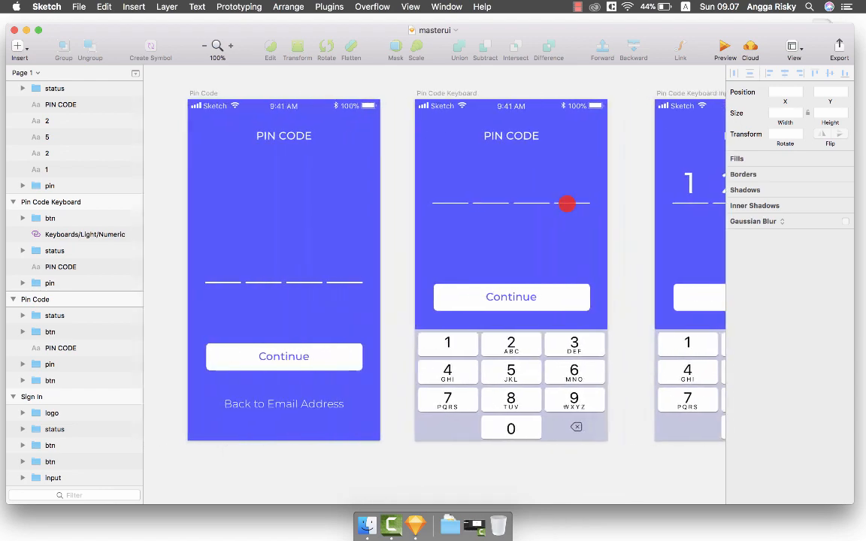
{"action": "scroll", "coordinate": [566, 201], "scroll_direction": "right", "scroll_amount": 2}
{"action": "key", "text": "super+minus"}
{"action": "scroll", "coordinate": [567, 204], "scroll_direction": "right", "scroll_amount": 2}
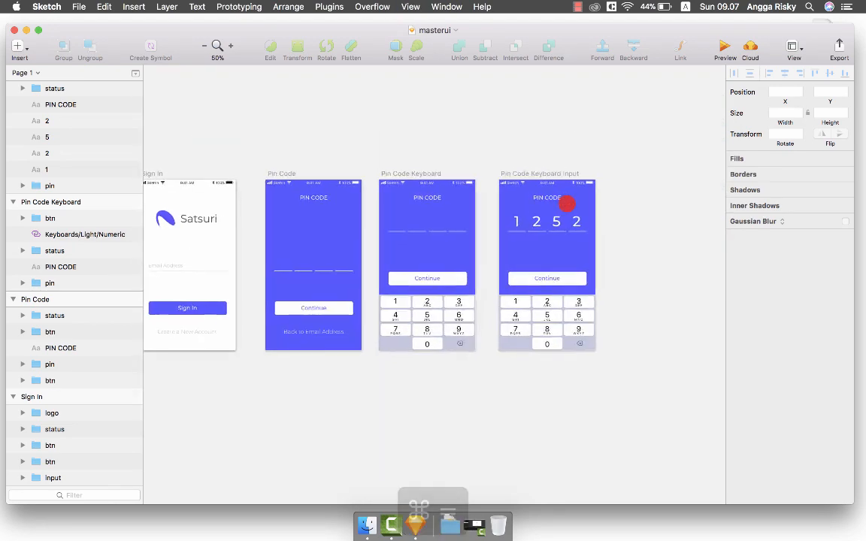
{"action": "key", "text": "super+equal"}
{"action": "scroll", "coordinate": [566, 203], "scroll_direction": "left", "scroll_amount": 5}
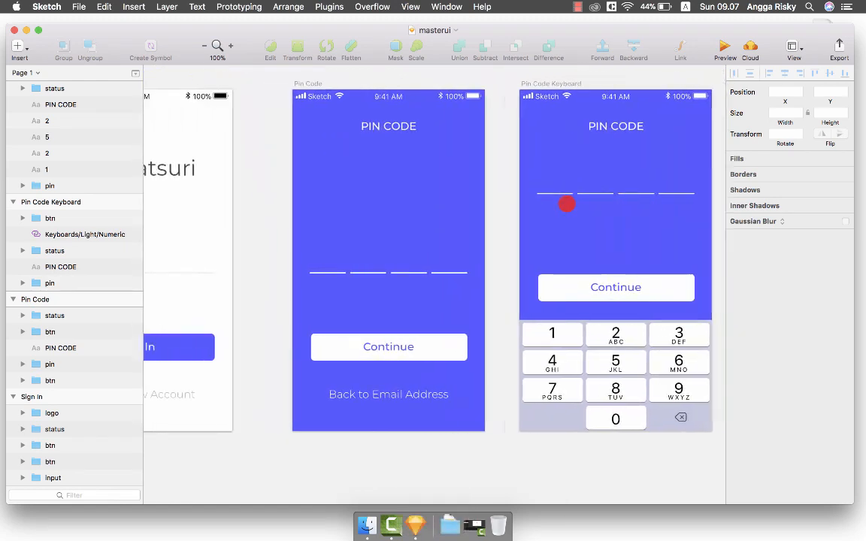
{"action": "scroll", "coordinate": [567, 203], "scroll_direction": "right", "scroll_amount": 2}
{"action": "key", "text": "super+minus"}
{"action": "key", "text": "super+equal"}
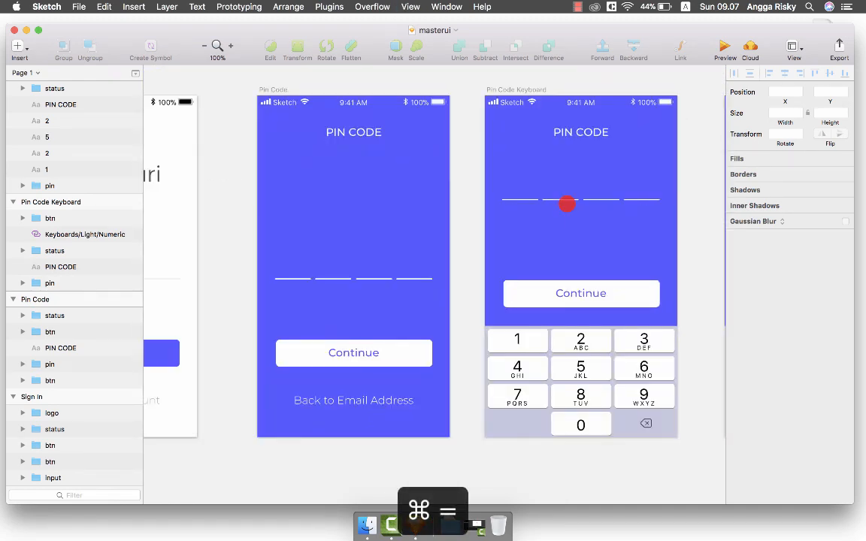
{"action": "scroll", "coordinate": [566, 201], "scroll_direction": "left", "scroll_amount": 10}
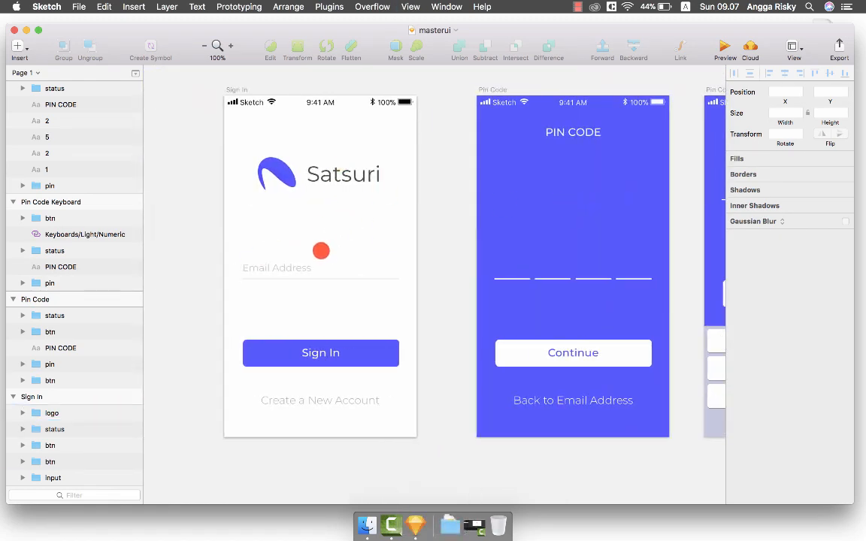
{"action": "scroll", "coordinate": [345, 242], "scroll_direction": "left", "scroll_amount": 2}
{"action": "scroll", "coordinate": [344, 243], "scroll_direction": "right", "scroll_amount": 1}
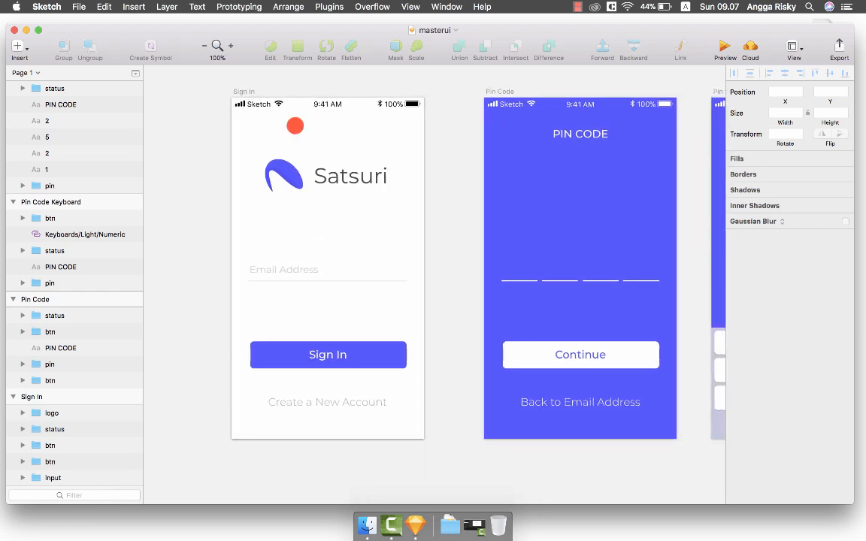
{"action": "left_click", "coordinate": [305, 274]}
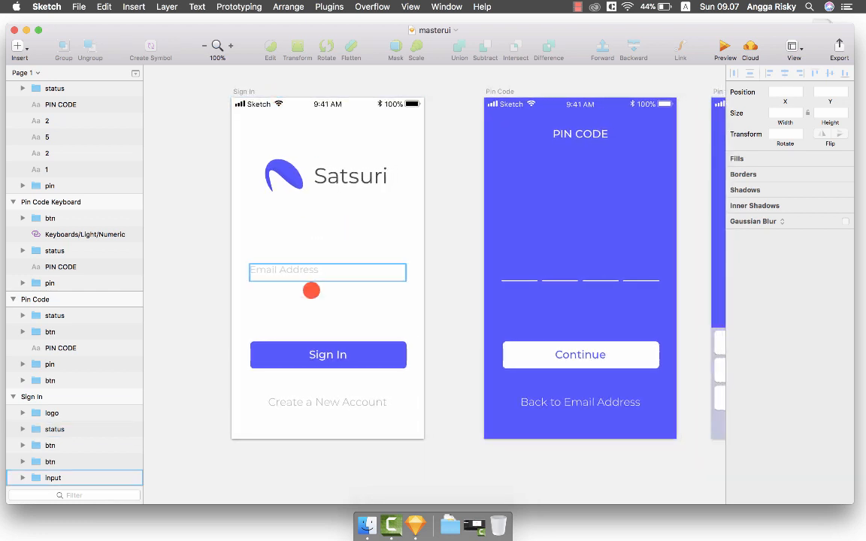
{"action": "scroll", "coordinate": [342, 272], "scroll_direction": "left", "scroll_amount": 5}
{"action": "key", "text": "super+minus"}
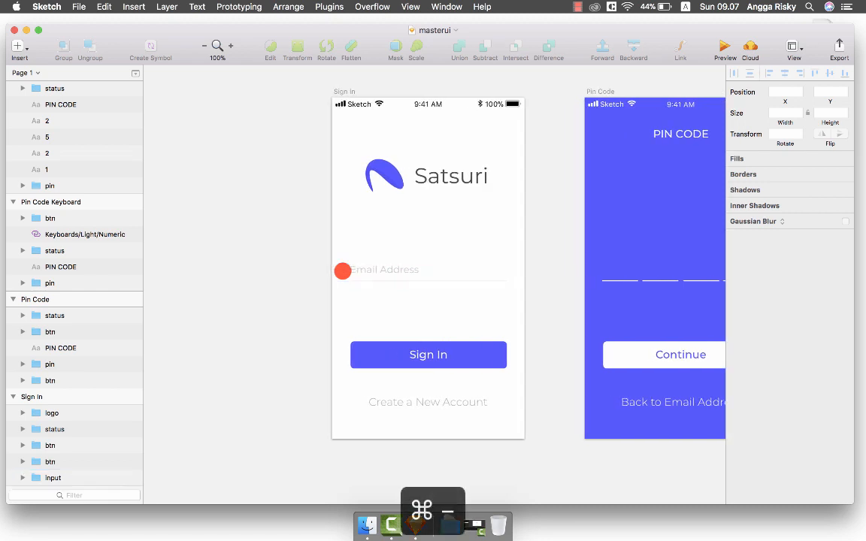
Option-drag a copy of the Sign In artboard beside it and rename it 'Sign In Email Complete'.
{"action": "left_click", "coordinate": [396, 182]}
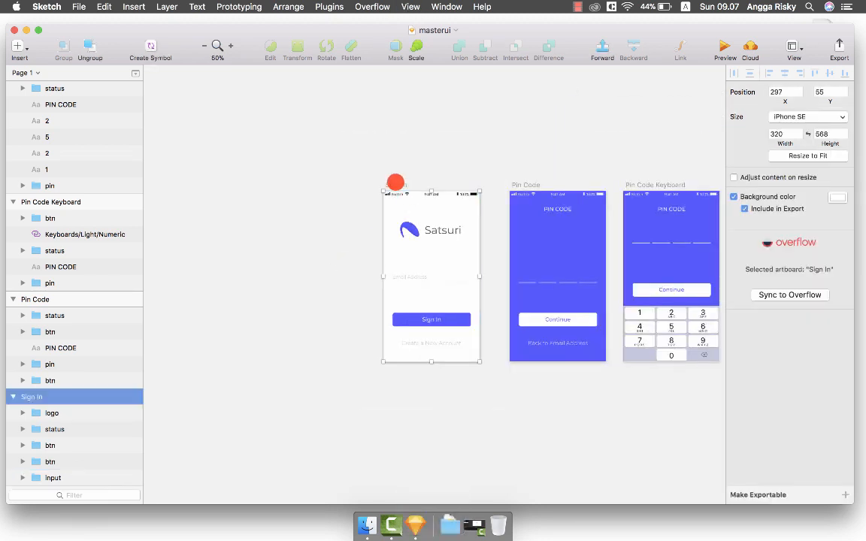
{"action": "left_click_drag", "start_coordinate": [398, 183], "coordinate": [289, 183]}
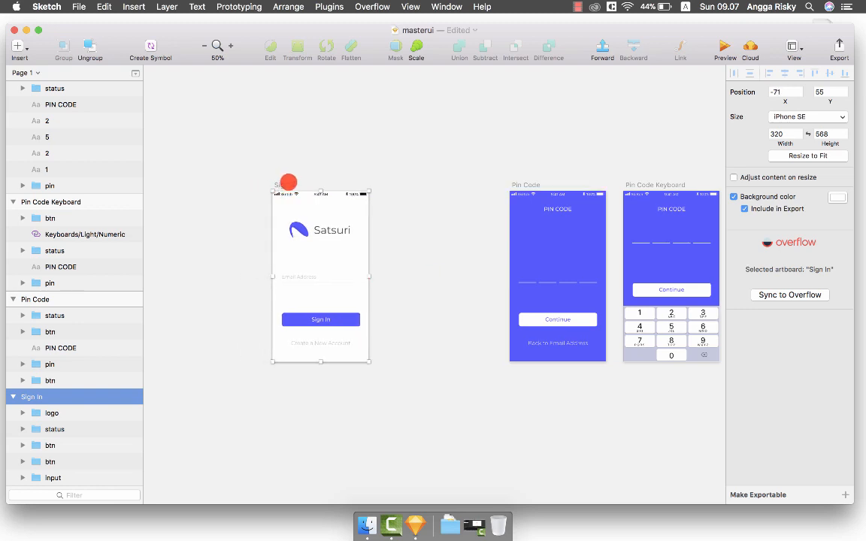
{"action": "left_click_drag", "start_coordinate": [282, 184], "coordinate": [405, 184]}
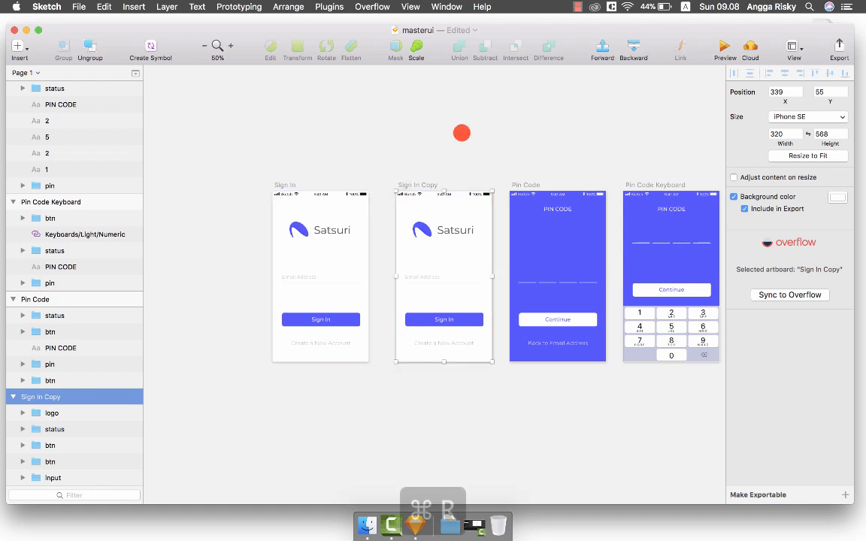
{"action": "key", "text": "super+r"}
{"action": "key", "text": "Right"}
{"action": "key", "text": "BackSpace"}
{"action": "key", "text": "BackSpace"}
{"action": "key", "text": "BackSpace"}
{"action": "key", "text": "BackSpace"}
{"action": "key", "text": "BackSpace"}
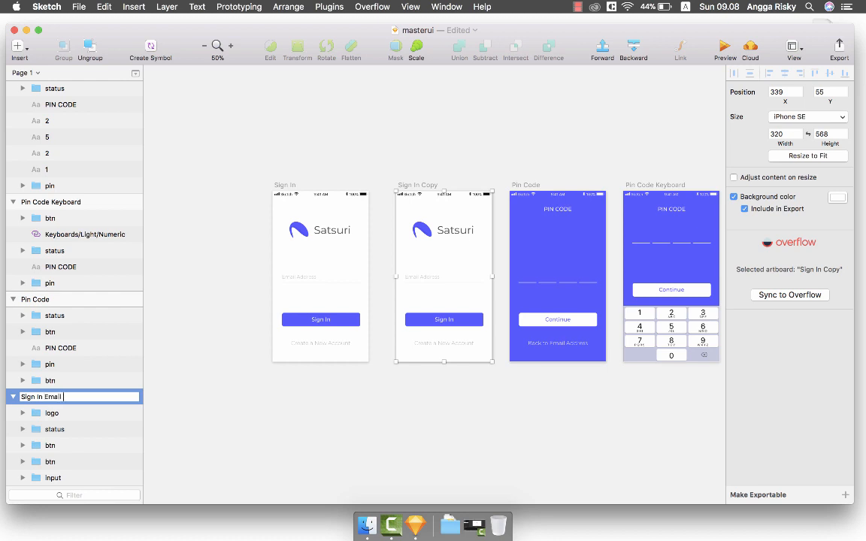
{"action": "type", "text": "et"}
{"action": "key", "text": "Return"}
{"action": "left_click", "coordinate": [461, 133]}
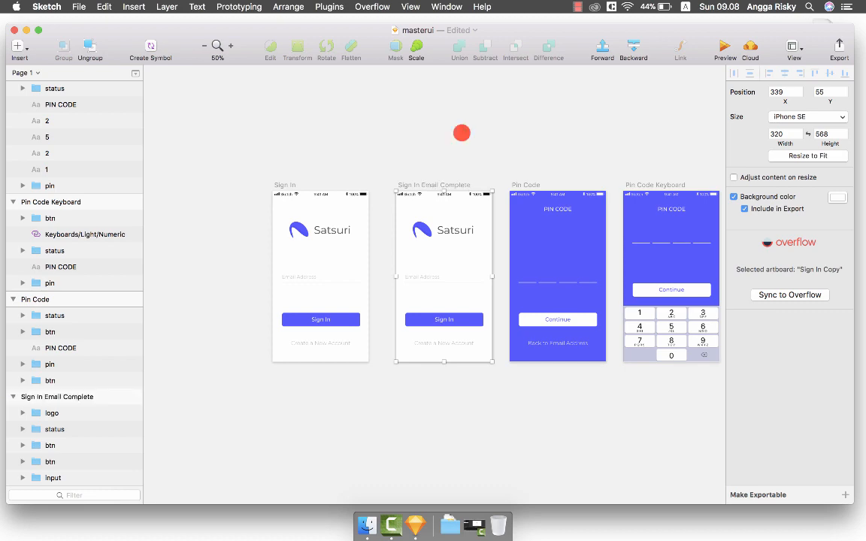
{"action": "scroll", "coordinate": [461, 133], "scroll_direction": "right", "scroll_amount": 3}
{"action": "key", "text": "super+equal"}
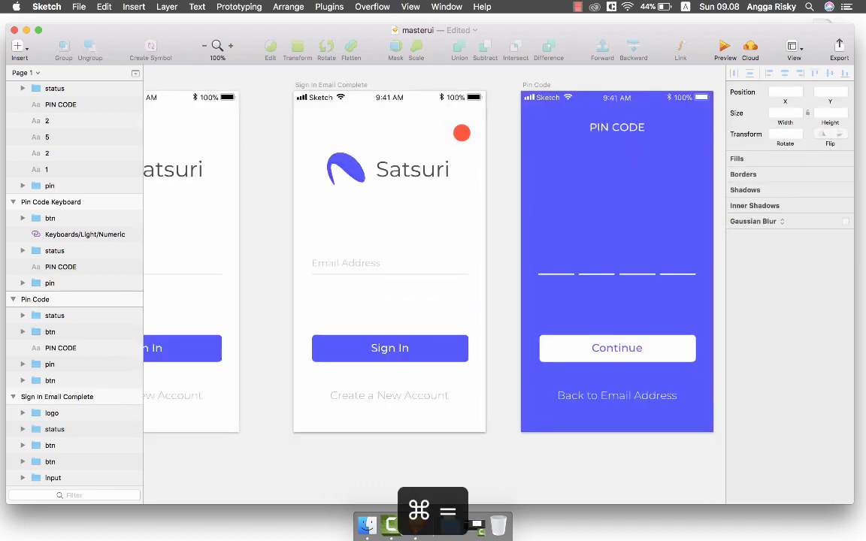
Duplicate the Email Address text, set it to 12 pt, and nudge it above the email field.
{"action": "key", "text": "super+equal"}
{"action": "left_click", "coordinate": [353, 262]}
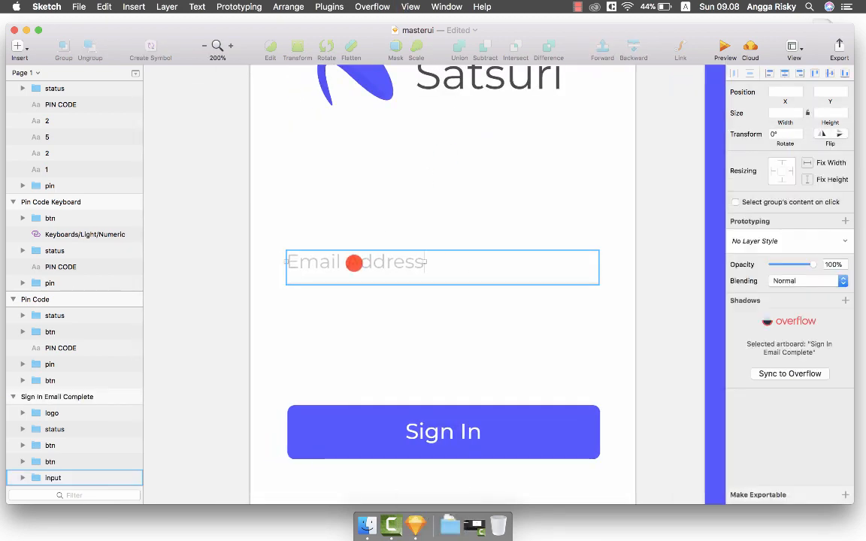
{"action": "double_click", "coordinate": [353, 263]}
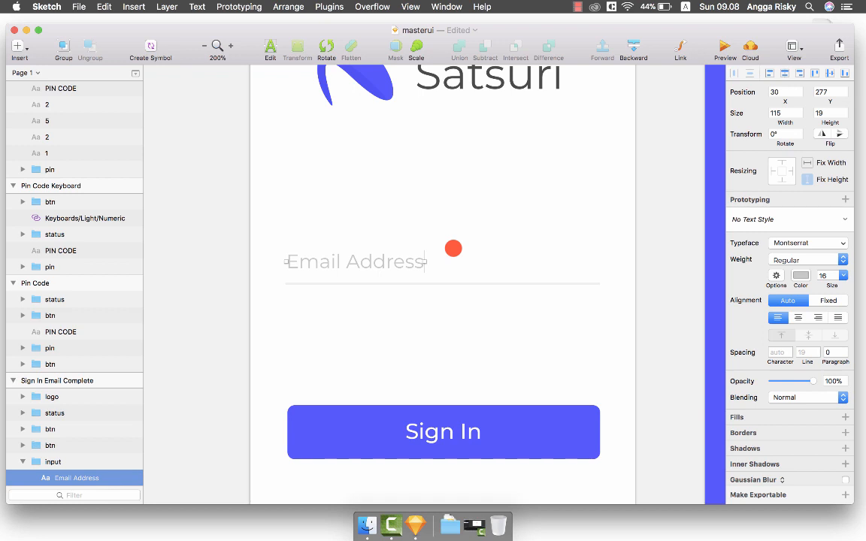
{"action": "key", "text": "super+d"}
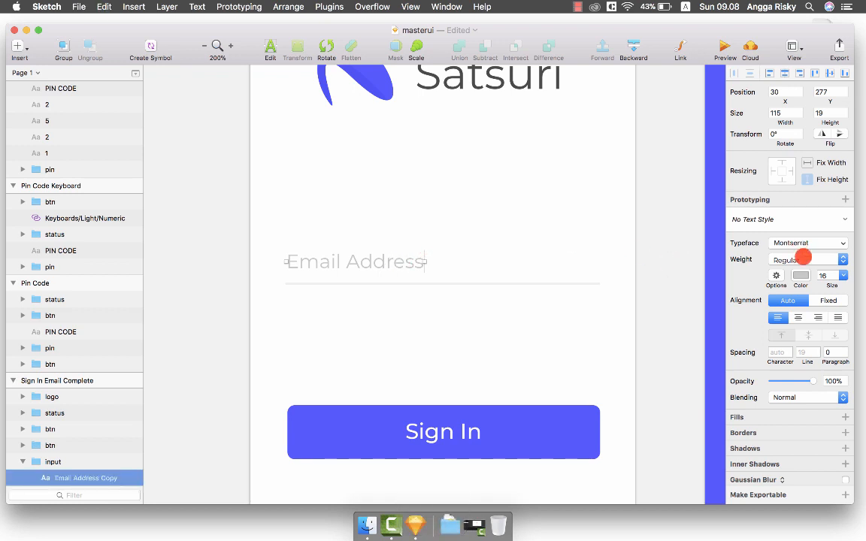
{"action": "left_click", "coordinate": [843, 276]}
{"action": "left_click", "coordinate": [824, 335]}
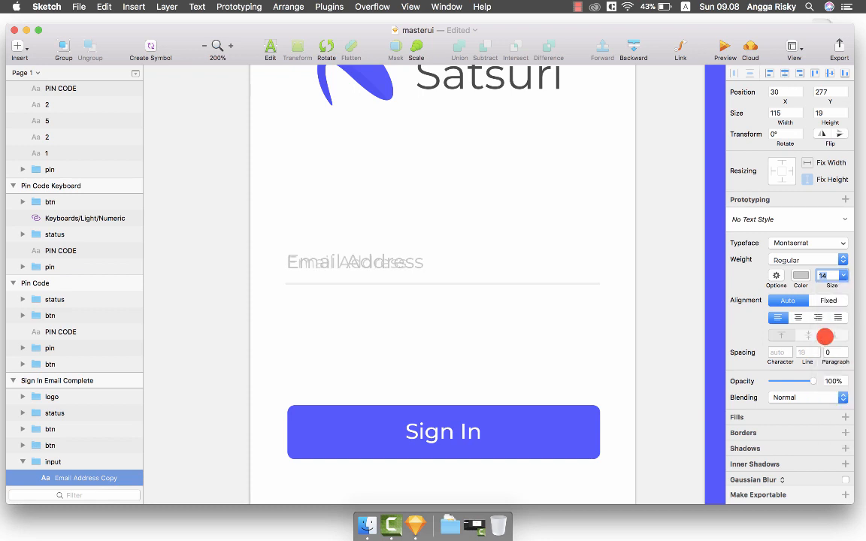
{"action": "left_click", "coordinate": [844, 278]}
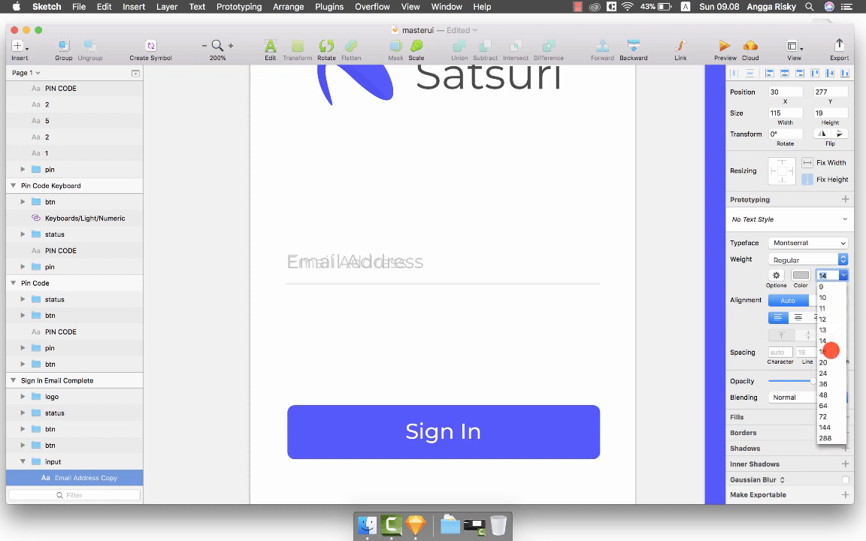
{"action": "left_click", "coordinate": [825, 319]}
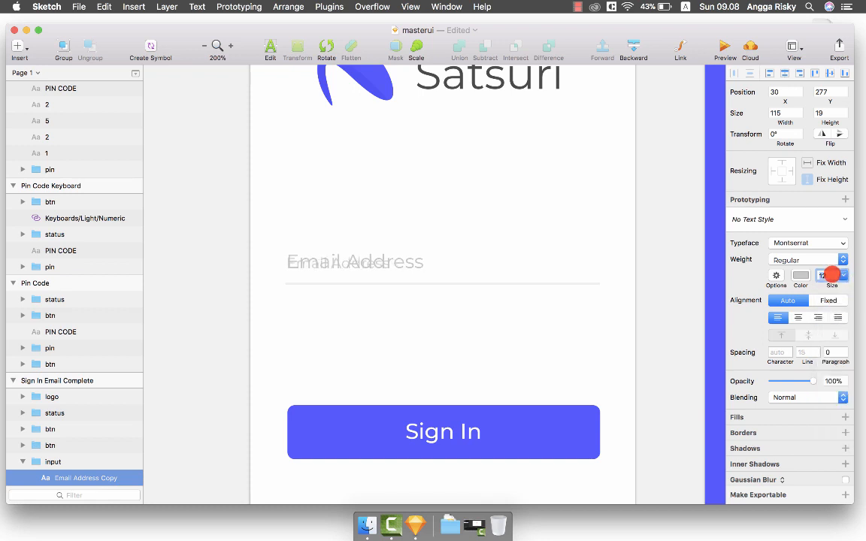
{"action": "key", "text": "Up"}
{"action": "key", "text": "Up"}
{"action": "key", "text": "Up"}
{"action": "key", "text": "Up"}
{"action": "key", "text": "shift+Up"}
{"action": "key", "text": "shift+Up"}
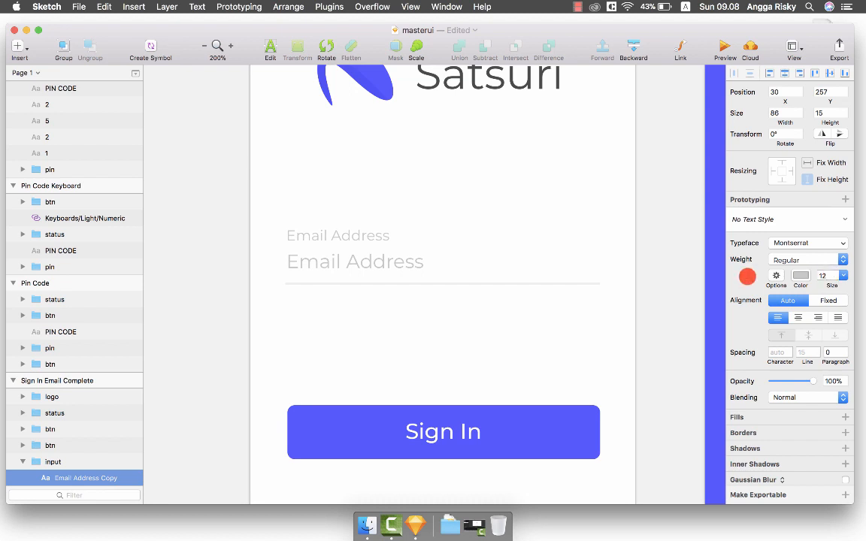
Make the underline beneath the email field teal.
{"action": "left_click", "coordinate": [440, 283]}
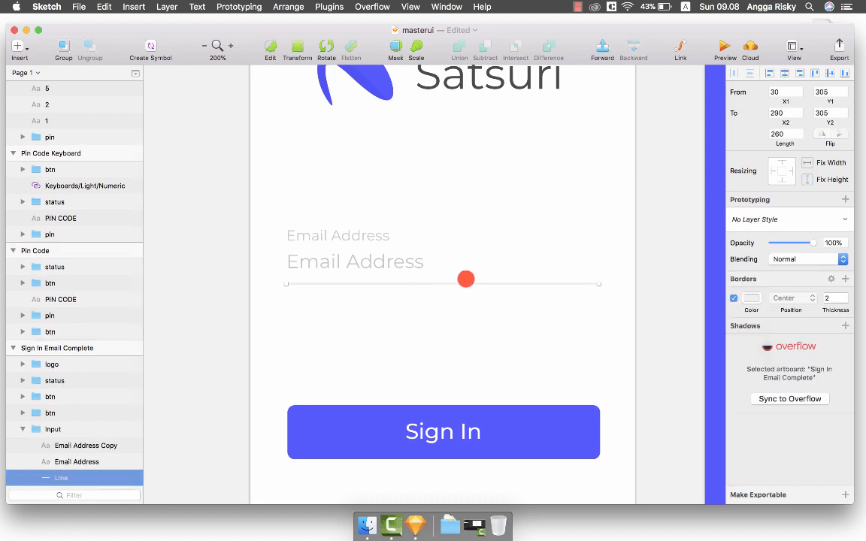
{"action": "left_click", "coordinate": [752, 298]}
{"action": "scroll", "coordinate": [766, 408], "scroll_direction": "down", "scroll_amount": 2}
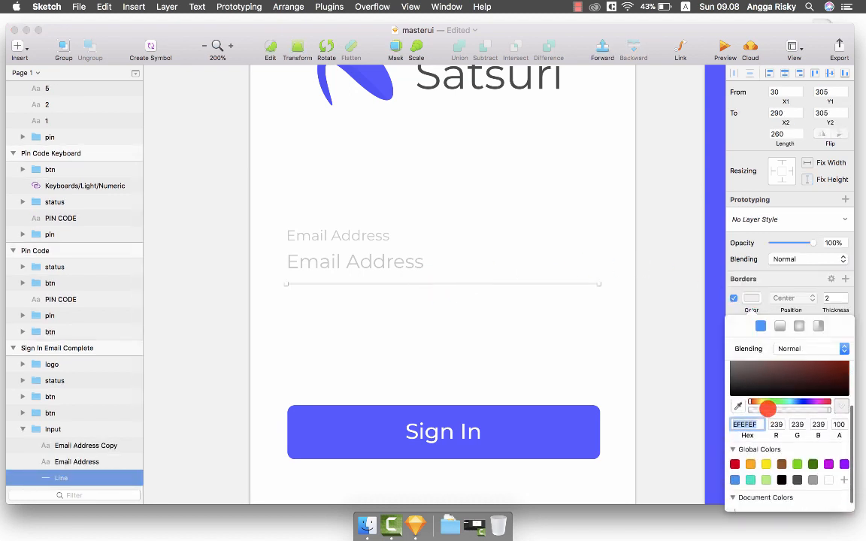
{"action": "left_click", "coordinate": [748, 475]}
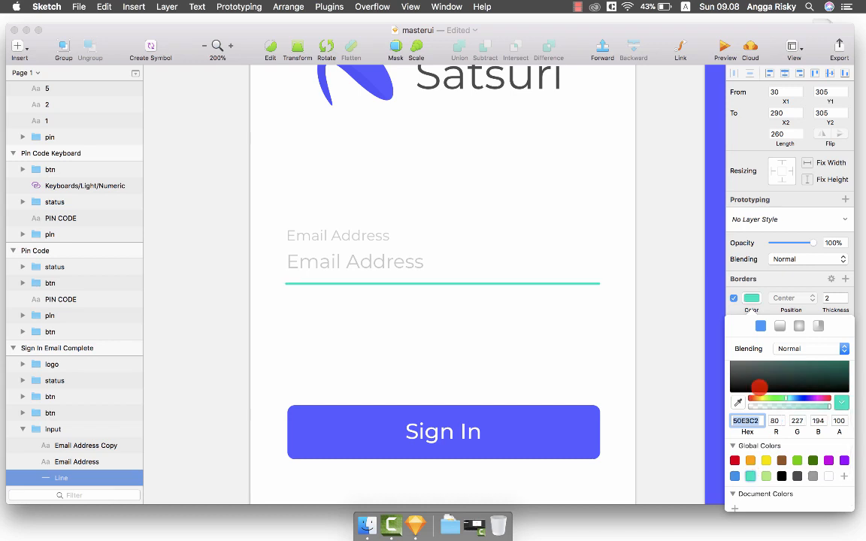
Replace the Email Address placeholder with a sample e-mail address coloured dark grey 4A4A4A.
{"action": "left_click", "coordinate": [750, 298]}
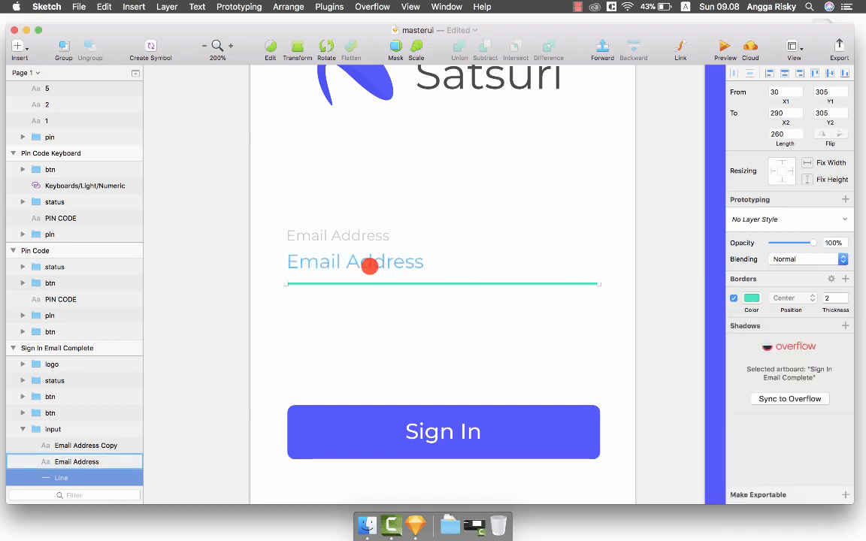
{"action": "double_click", "coordinate": [369, 266]}
{"action": "key", "text": "super+a"}
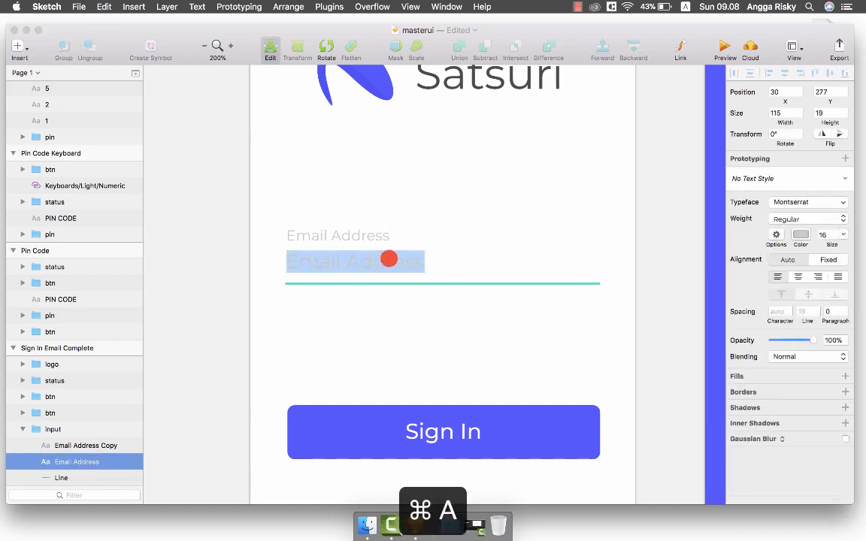
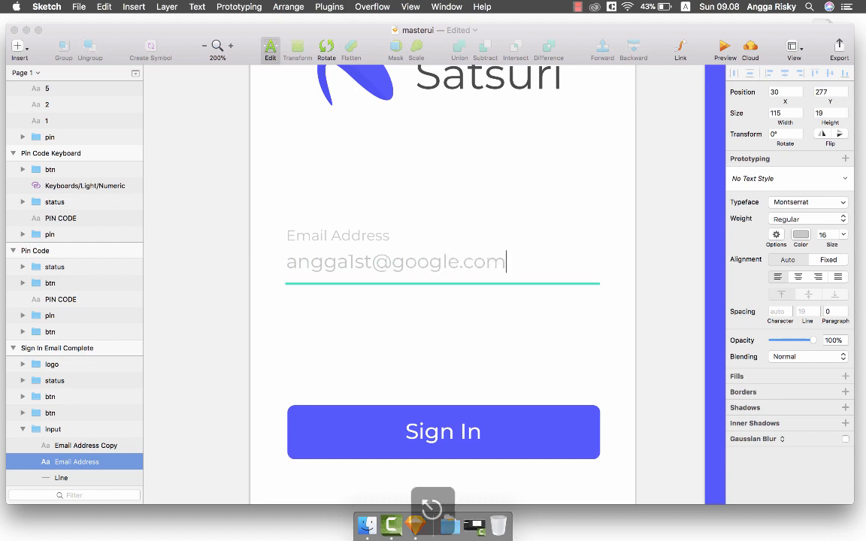
{"action": "key", "text": "Escape"}
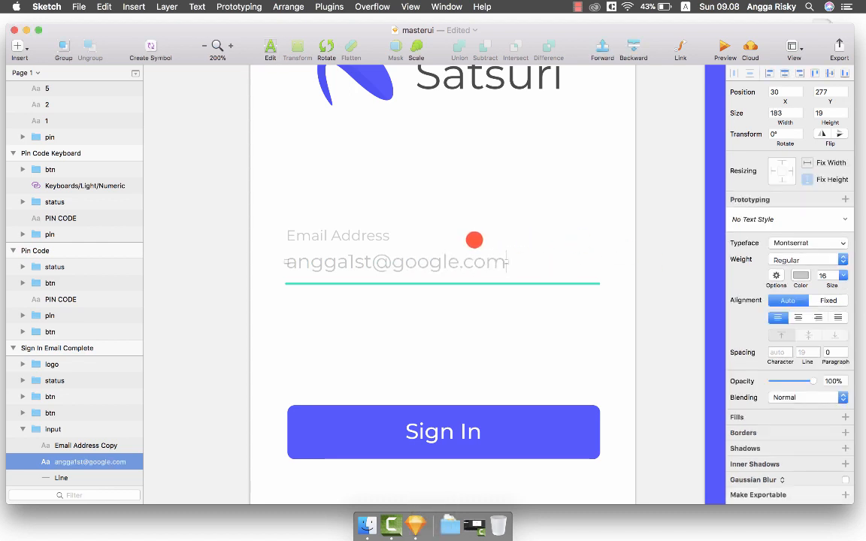
{"action": "scroll", "coordinate": [469, 253], "scroll_direction": "left", "scroll_amount": 3}
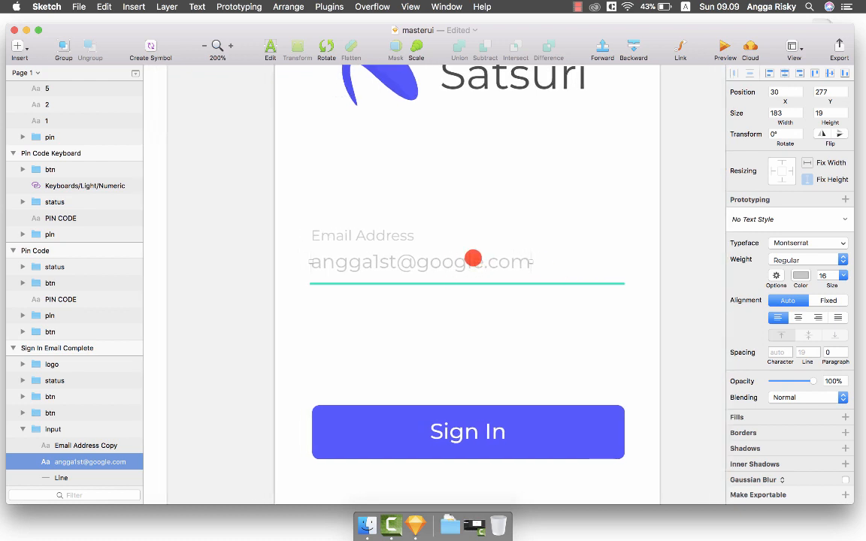
{"action": "left_click", "coordinate": [799, 275]}
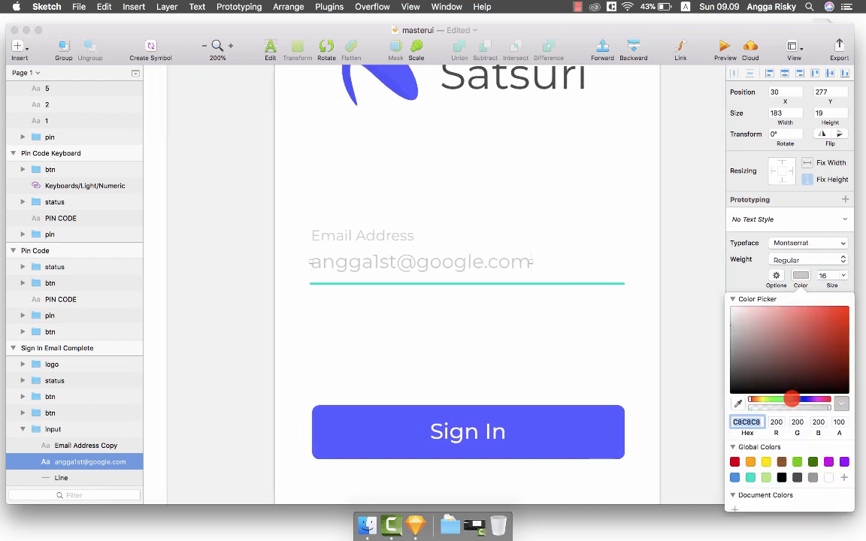
{"action": "left_click", "coordinate": [799, 476]}
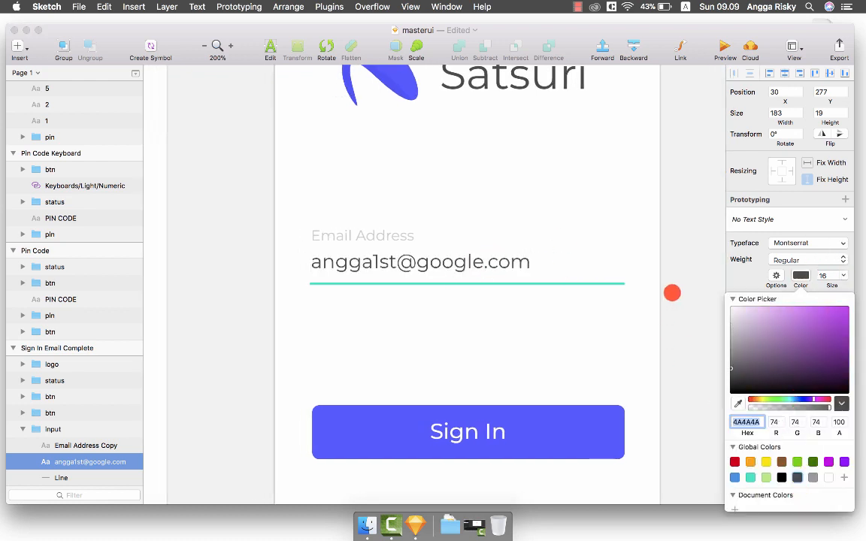
{"action": "left_click", "coordinate": [672, 284]}
{"action": "left_click", "coordinate": [673, 248]}
{"action": "key", "text": "super+minus"}
Save the masterui file.
{"action": "key", "text": "super+s"}
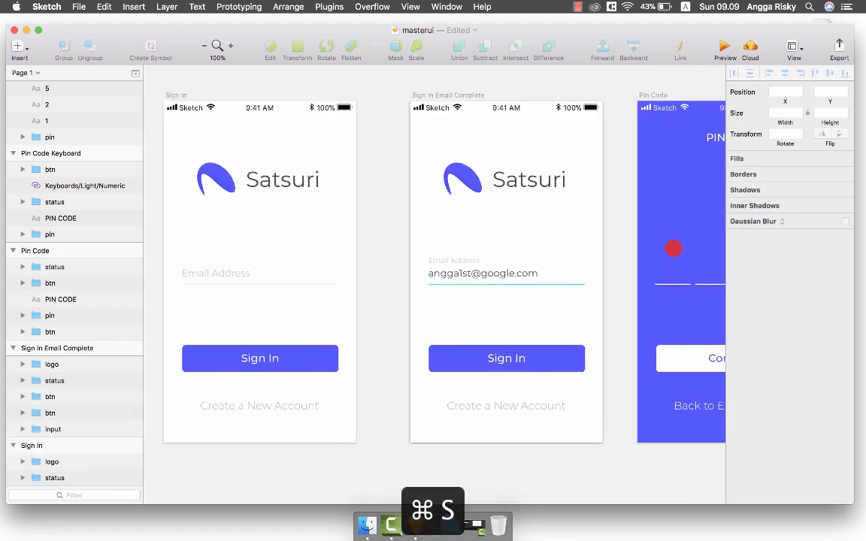
{"action": "scroll", "coordinate": [418, 239], "scroll_direction": "right", "scroll_amount": 3}
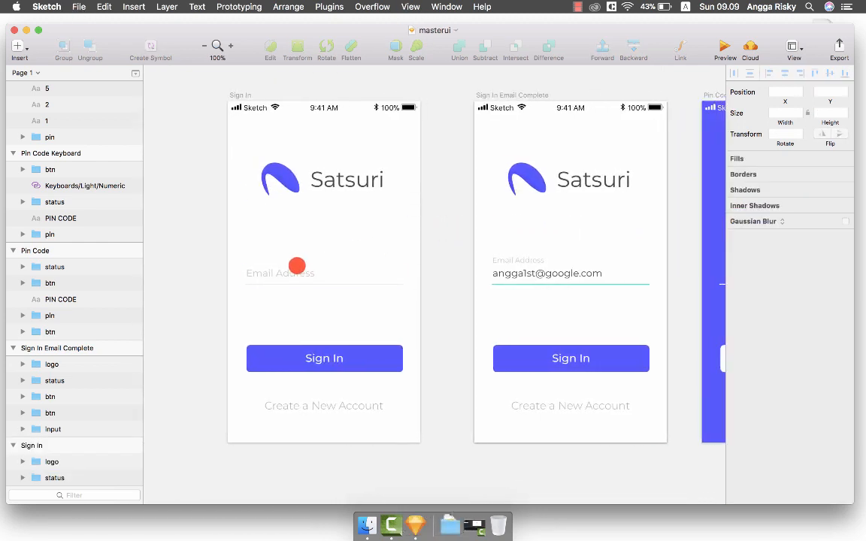
{"action": "scroll", "coordinate": [309, 269], "scroll_direction": "right", "scroll_amount": 5}
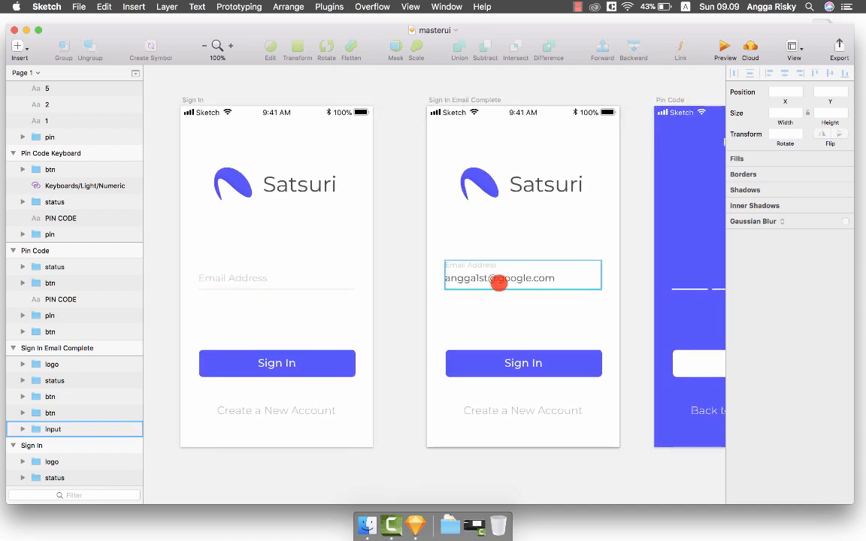
{"action": "scroll", "coordinate": [499, 282], "scroll_direction": "right", "scroll_amount": 8}
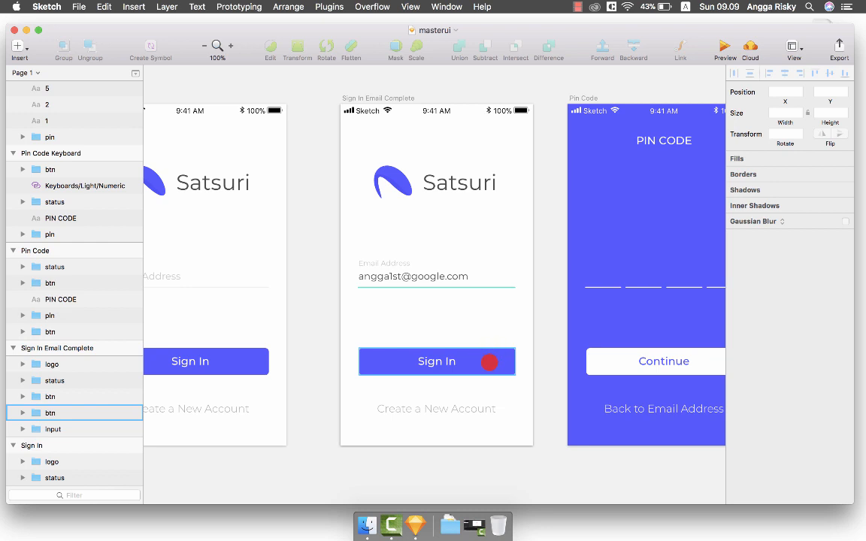
{"action": "scroll", "coordinate": [490, 362], "scroll_direction": "right", "scroll_amount": 5}
{"action": "scroll", "coordinate": [491, 361], "scroll_direction": "left", "scroll_amount": 4}
Fill the Sign In button's background rectangle with teal 50E3C2 and save.
{"action": "left_click", "coordinate": [472, 362]}
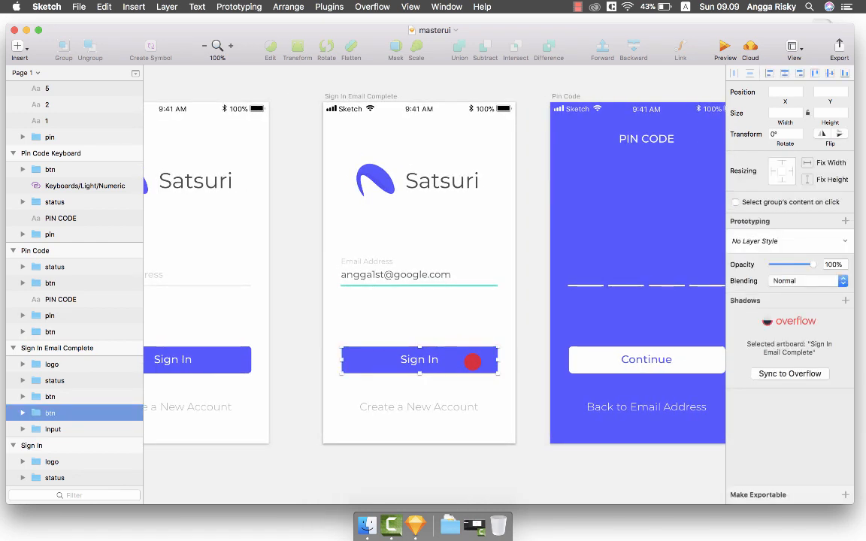
{"action": "double_click", "coordinate": [472, 361]}
{"action": "left_click", "coordinate": [751, 328]}
{"action": "scroll", "coordinate": [759, 449], "scroll_direction": "down", "scroll_amount": 3}
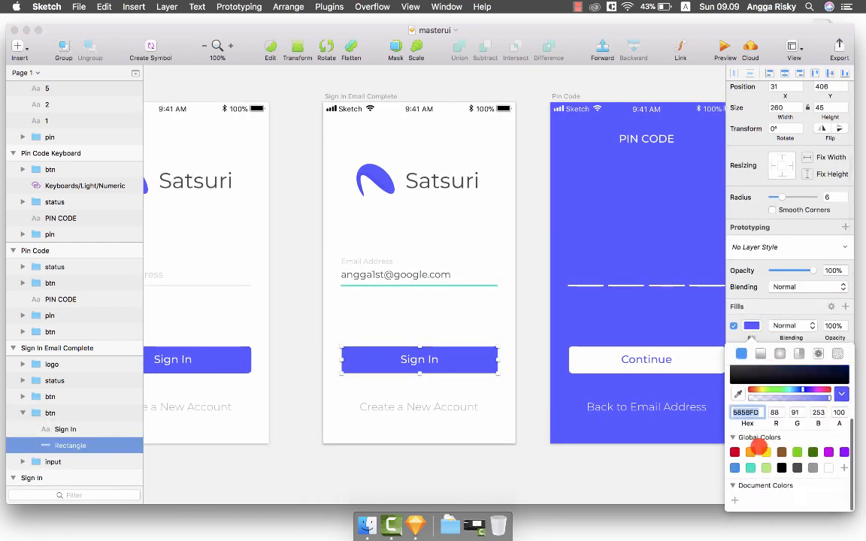
{"action": "left_click", "coordinate": [750, 468]}
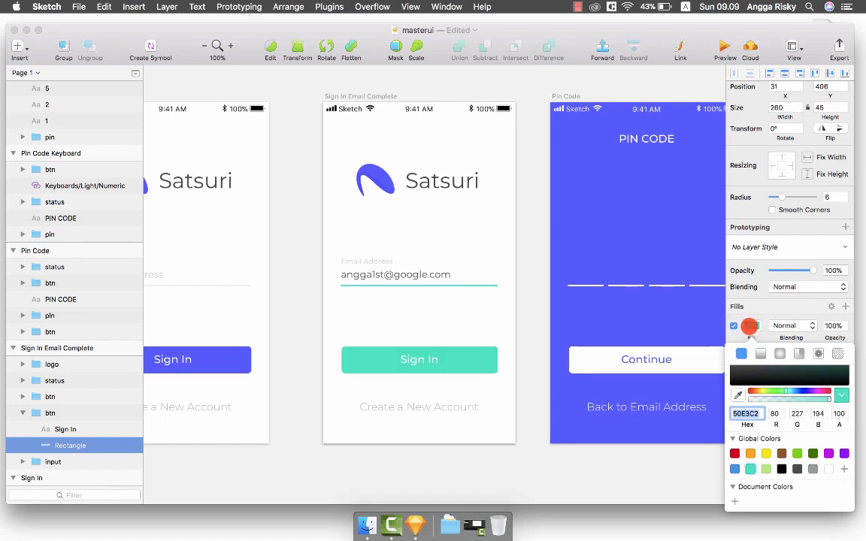
{"action": "key", "text": "Escape"}
{"action": "left_click", "coordinate": [533, 361]}
{"action": "key", "text": "super+s"}
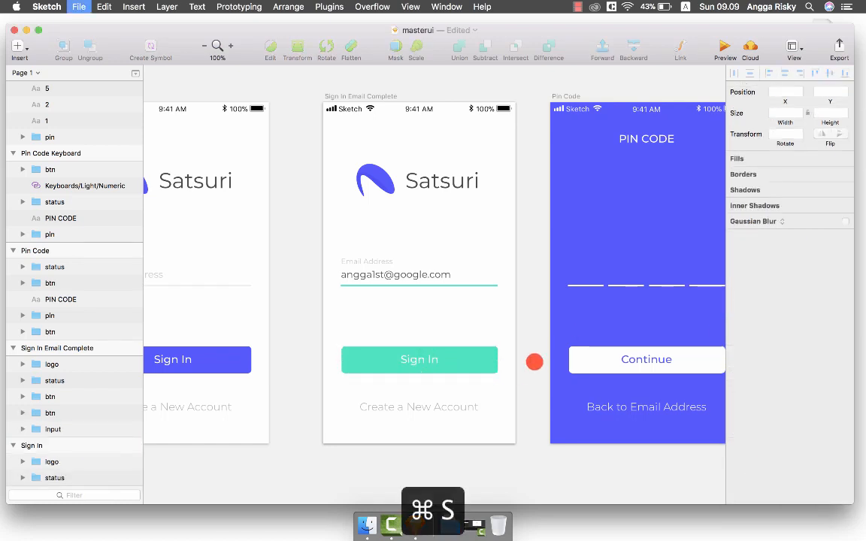
Shift the Sign In Email Complete artboard slightly left and save again.
{"action": "scroll", "coordinate": [534, 361], "scroll_direction": "left", "scroll_amount": 5}
{"action": "left_click", "coordinate": [462, 284]}
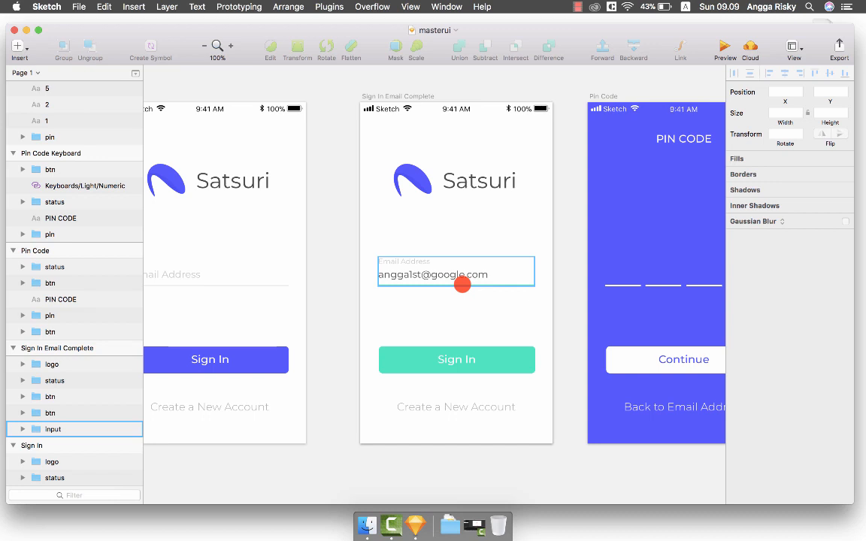
{"action": "scroll", "coordinate": [462, 284], "scroll_direction": "left", "scroll_amount": 6}
{"action": "left_click", "coordinate": [398, 323]}
{"action": "left_click", "coordinate": [522, 360]}
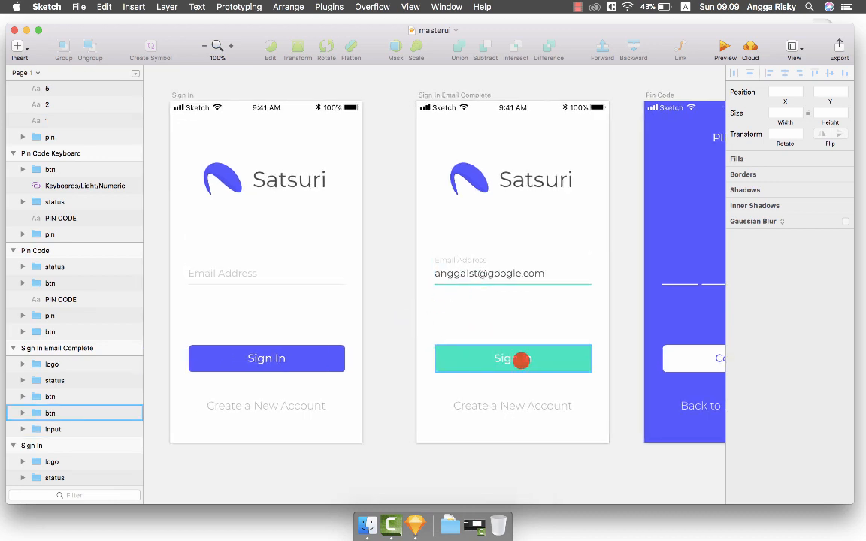
{"action": "left_click", "coordinate": [380, 321]}
{"action": "scroll", "coordinate": [380, 321], "scroll_direction": "right", "scroll_amount": 3}
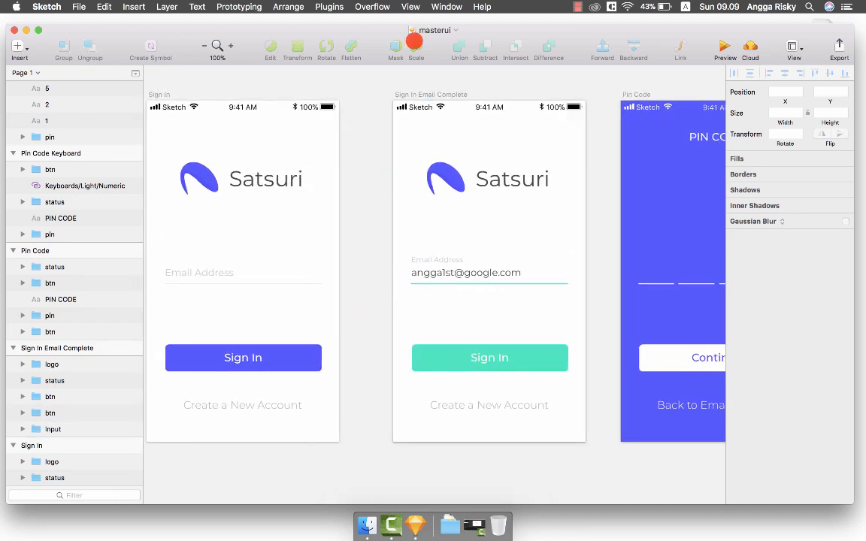
{"action": "left_click_drag", "start_coordinate": [410, 92], "coordinate": [396, 91]}
{"action": "key", "text": "super+s"}
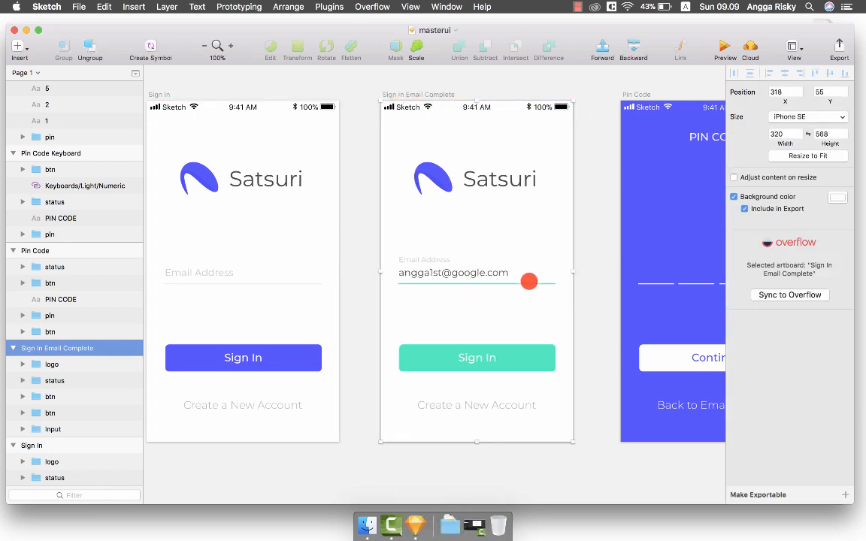
Scroll across the artboards to compare the empty and filled email fields and the teal Sign In button.
{"action": "left_click", "coordinate": [587, 255]}
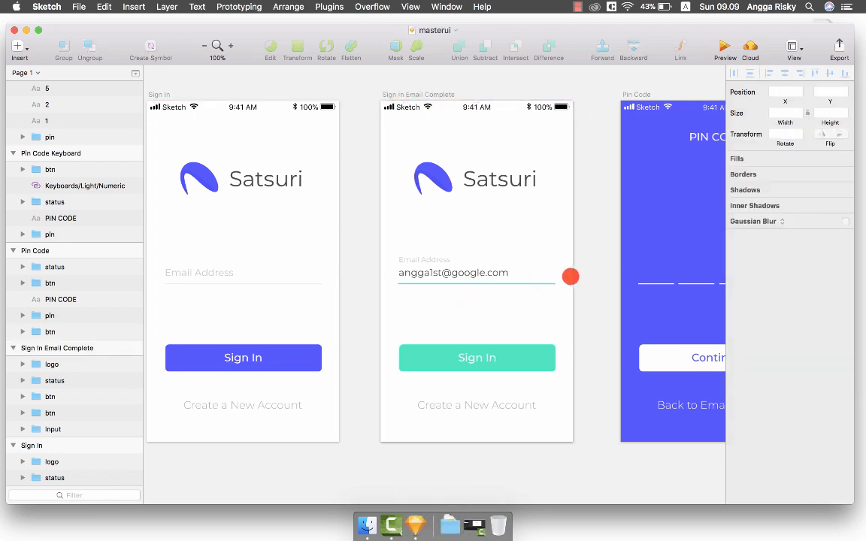
{"action": "scroll", "coordinate": [570, 277], "scroll_direction": "left", "scroll_amount": 5}
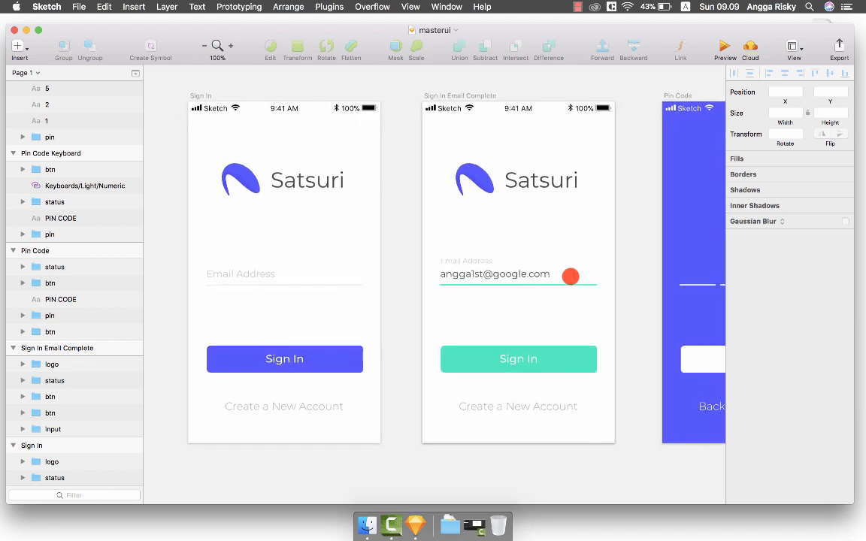
{"action": "scroll", "coordinate": [570, 277], "scroll_direction": "down", "scroll_amount": 1}
{"action": "scroll", "coordinate": [570, 276], "scroll_direction": "up", "scroll_amount": 1}
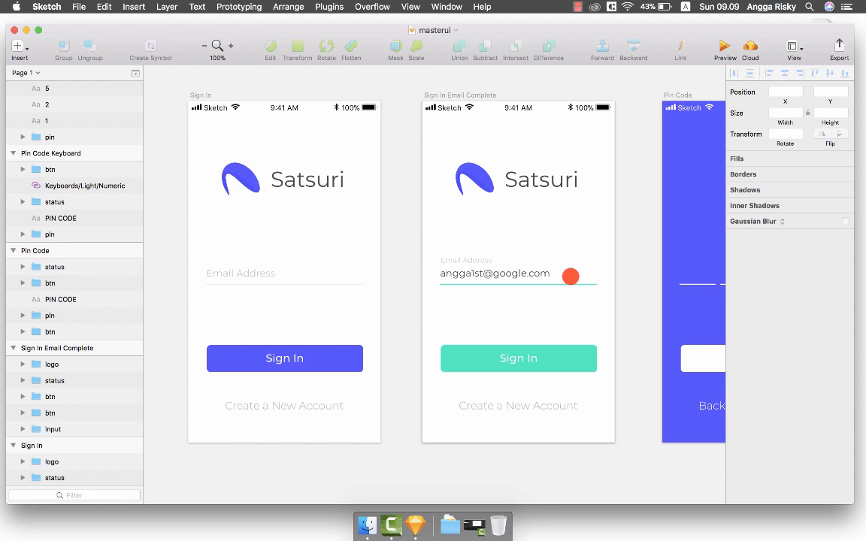
{"action": "scroll", "coordinate": [570, 277], "scroll_direction": "left", "scroll_amount": 2}
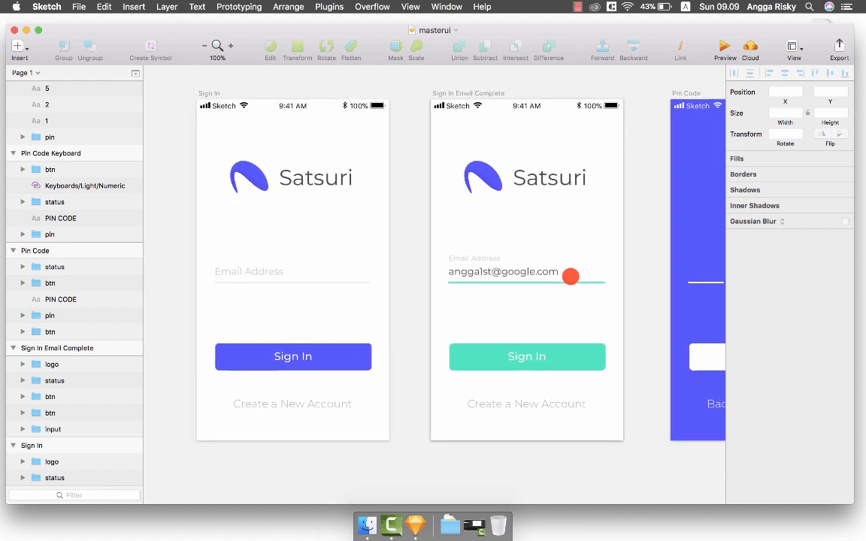
{"action": "left_click", "coordinate": [310, 277]}
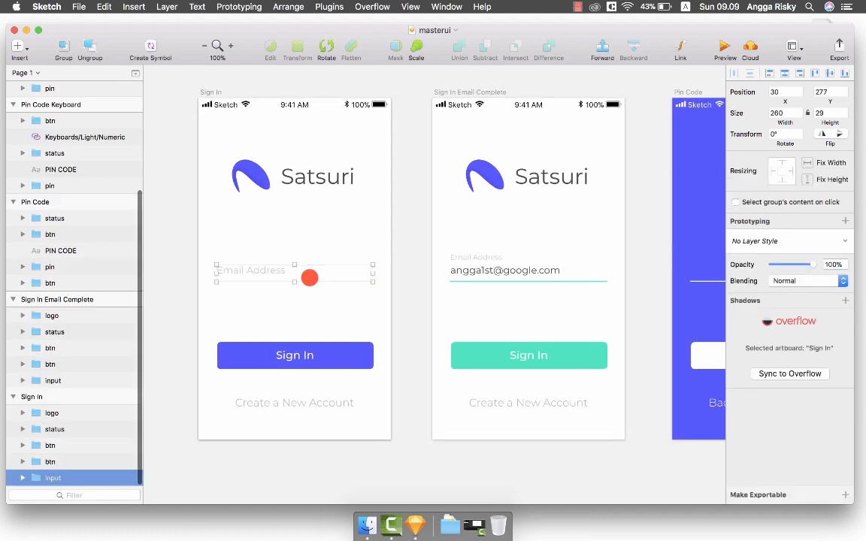
{"action": "scroll", "coordinate": [309, 277], "scroll_direction": "right", "scroll_amount": 5}
{"action": "left_click", "coordinate": [439, 267]}
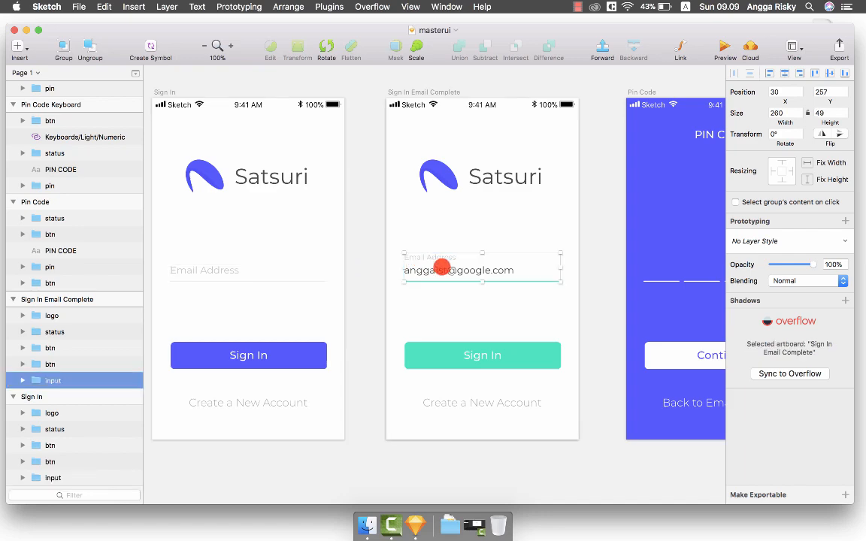
{"action": "scroll", "coordinate": [496, 264], "scroll_direction": "right", "scroll_amount": 10}
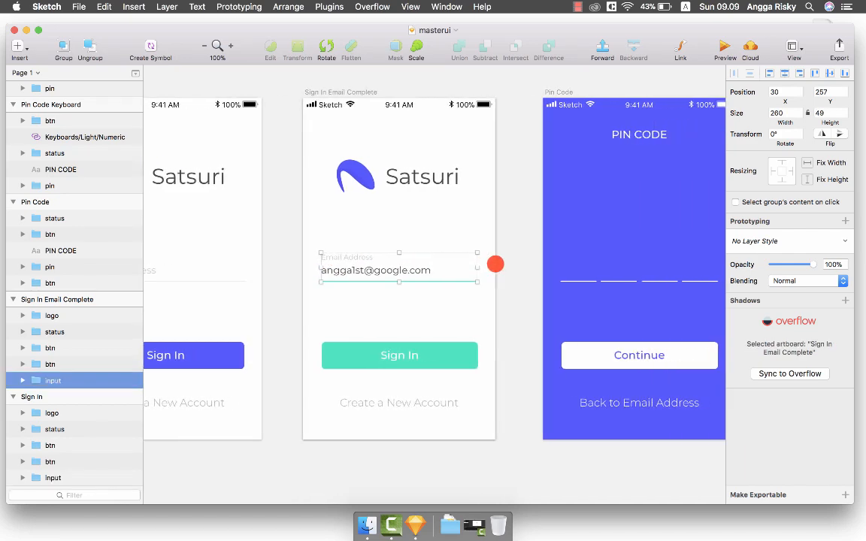
{"action": "scroll", "coordinate": [495, 264], "scroll_direction": "right", "scroll_amount": 5}
{"action": "scroll", "coordinate": [496, 263], "scroll_direction": "left", "scroll_amount": 7}
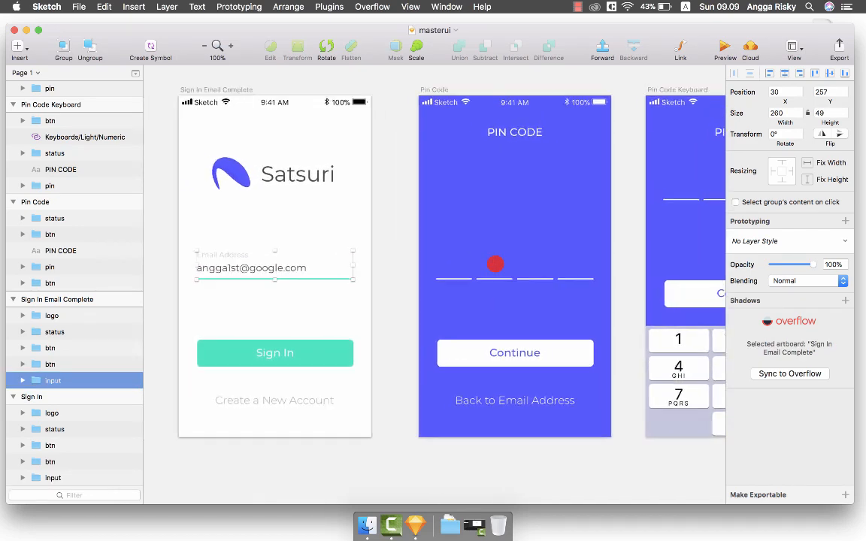
{"action": "scroll", "coordinate": [496, 263], "scroll_direction": "right", "scroll_amount": 2}
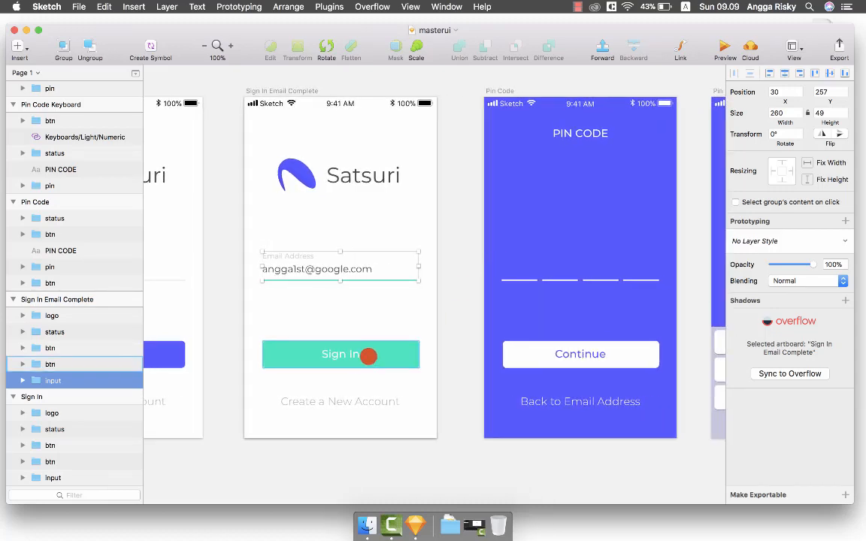
{"action": "left_click", "coordinate": [368, 356]}
{"action": "scroll", "coordinate": [386, 348], "scroll_direction": "right", "scroll_amount": 5}
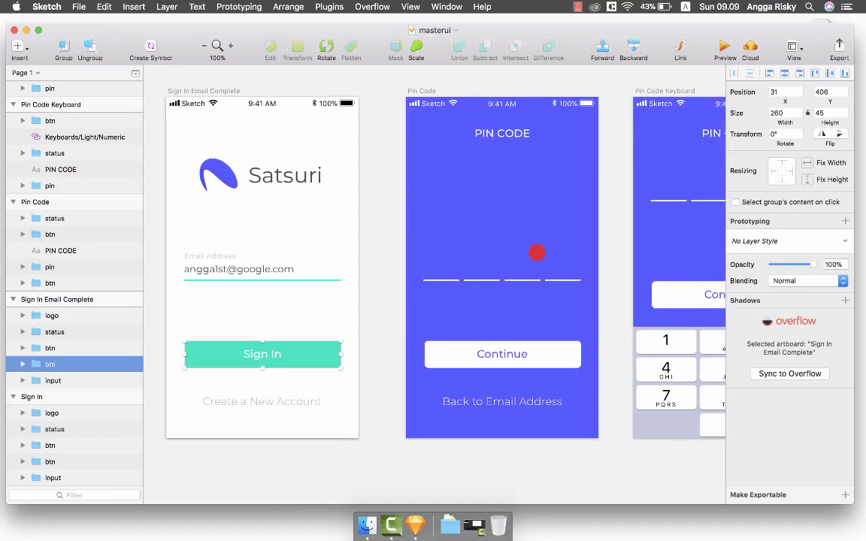
{"action": "scroll", "coordinate": [536, 253], "scroll_direction": "left", "scroll_amount": 15}
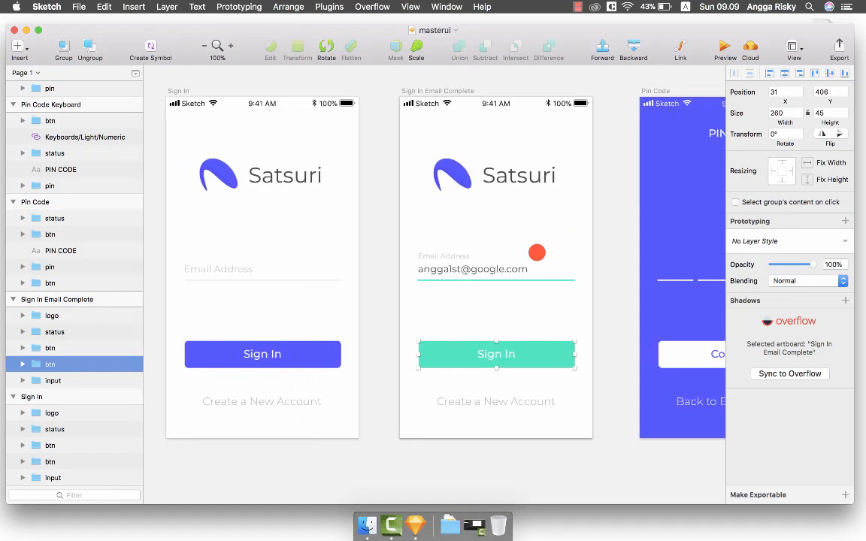
{"action": "scroll", "coordinate": [537, 253], "scroll_direction": "left", "scroll_amount": 1}
{"action": "scroll", "coordinate": [537, 252], "scroll_direction": "right", "scroll_amount": 7}
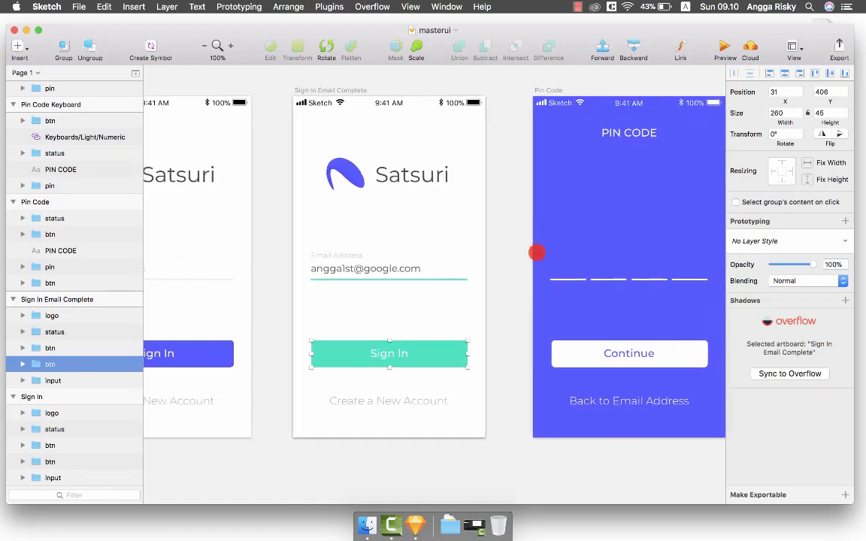
{"action": "scroll", "coordinate": [536, 252], "scroll_direction": "left", "scroll_amount": 10}
{"action": "scroll", "coordinate": [537, 253], "scroll_direction": "right", "scroll_amount": 3}
{"action": "scroll", "coordinate": [537, 252], "scroll_direction": "right", "scroll_amount": 15}
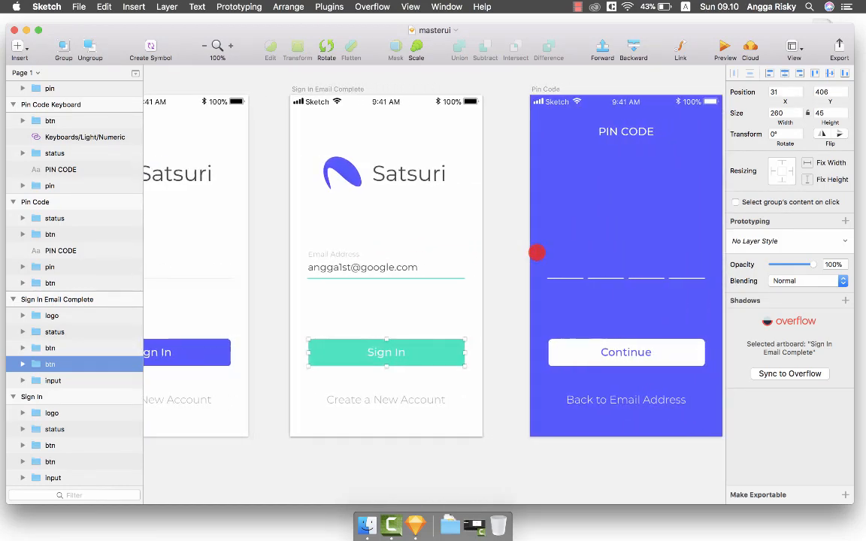
{"action": "scroll", "coordinate": [537, 252], "scroll_direction": "right", "scroll_amount": 20}
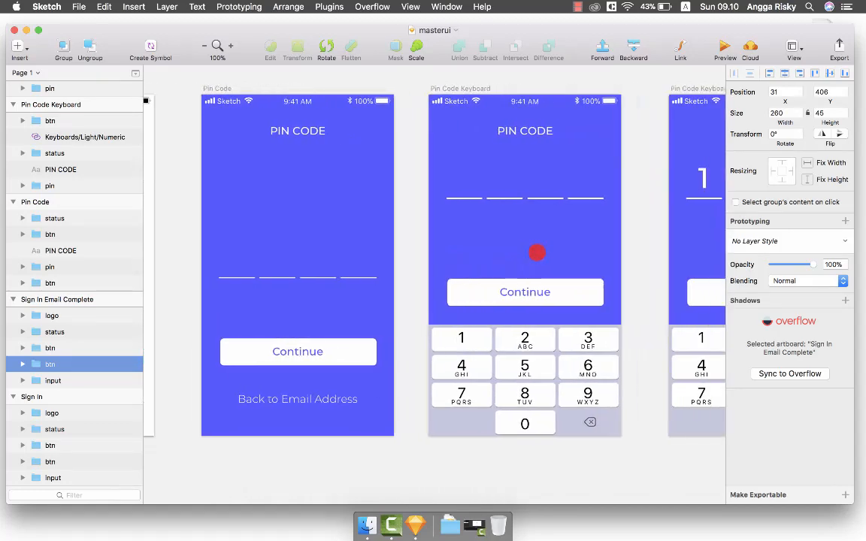
{"action": "scroll", "coordinate": [536, 252], "scroll_direction": "left", "scroll_amount": 10}
Zoom out to 50%, clear the selection, and open Launchpad.
{"action": "key", "text": "super+minus"}
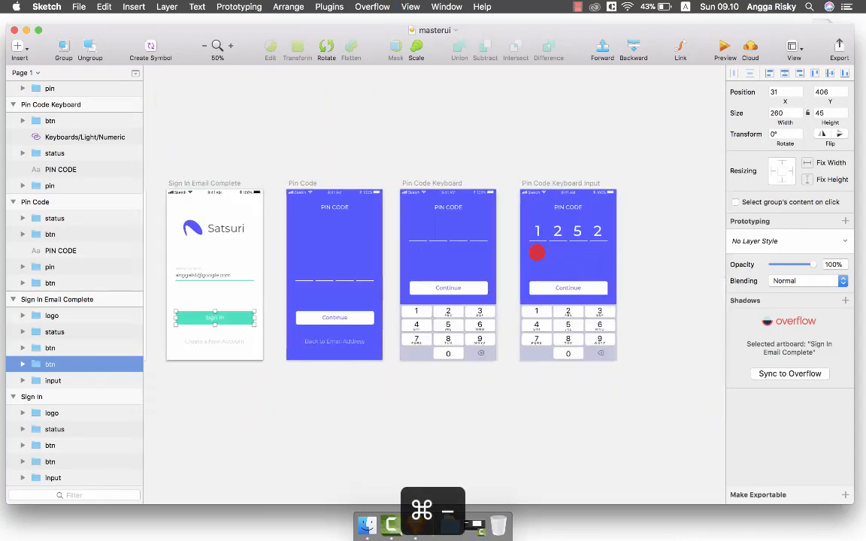
{"action": "scroll", "coordinate": [535, 251], "scroll_direction": "left", "scroll_amount": 8}
{"action": "left_click", "coordinate": [468, 163]}
{"action": "scroll", "coordinate": [466, 160], "scroll_direction": "down", "scroll_amount": 5}
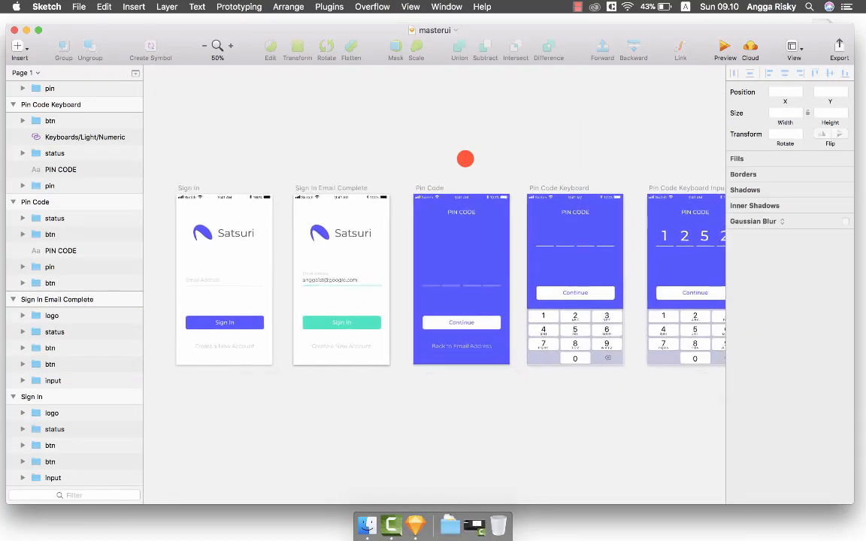
{"action": "scroll", "coordinate": [459, 113], "scroll_direction": "right", "scroll_amount": 4}
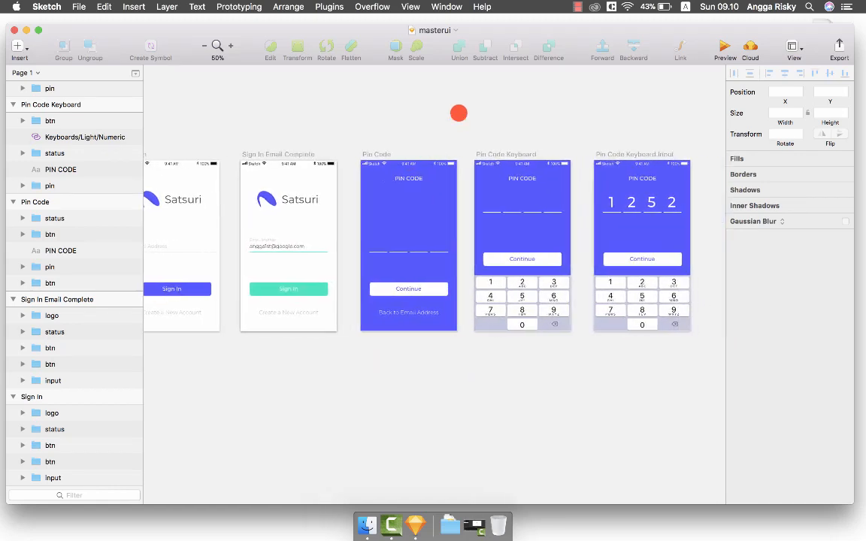
{"action": "scroll", "coordinate": [458, 113], "scroll_direction": "left", "scroll_amount": 3}
{"action": "key", "text": "F4"}
{"action": "scroll", "coordinate": [458, 112], "scroll_direction": "right", "scroll_amount": 5}
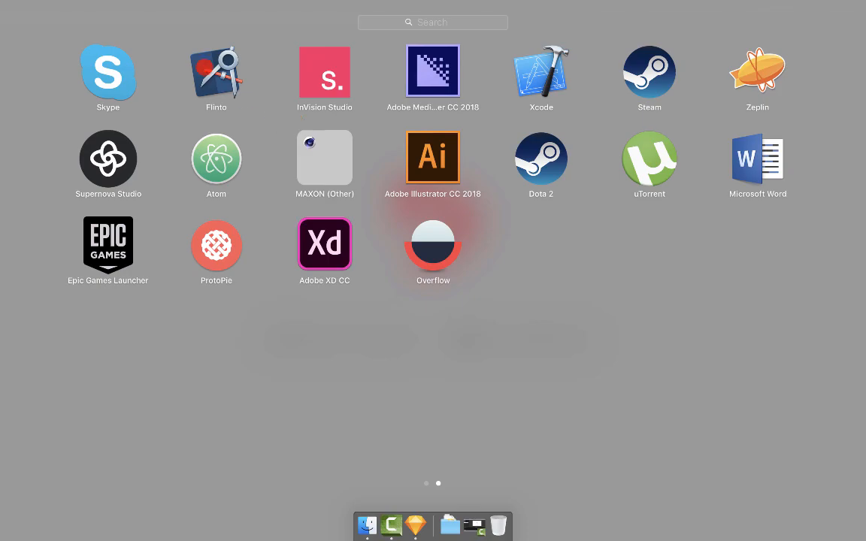
Launch Flinto, skip the welcome and update prompts, and import all five artboards from masterui.
{"action": "left_click", "coordinate": [215, 71]}
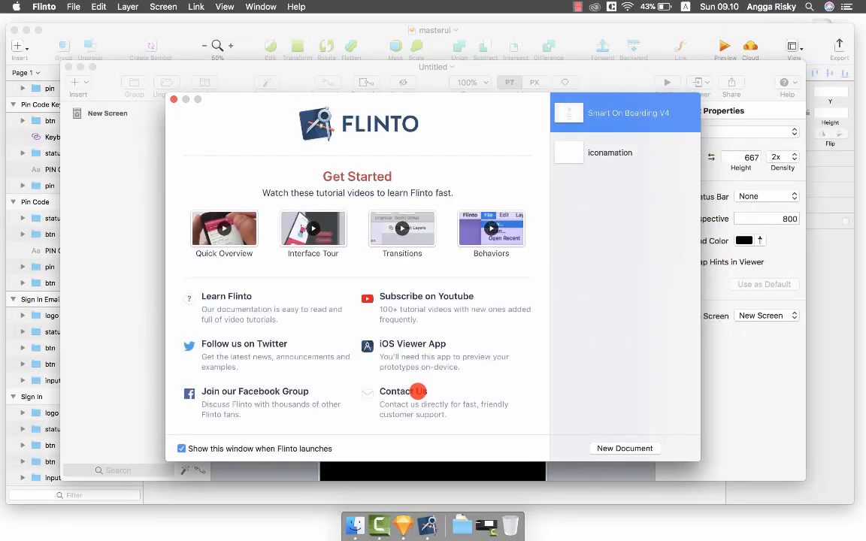
{"action": "left_click", "coordinate": [174, 100]}
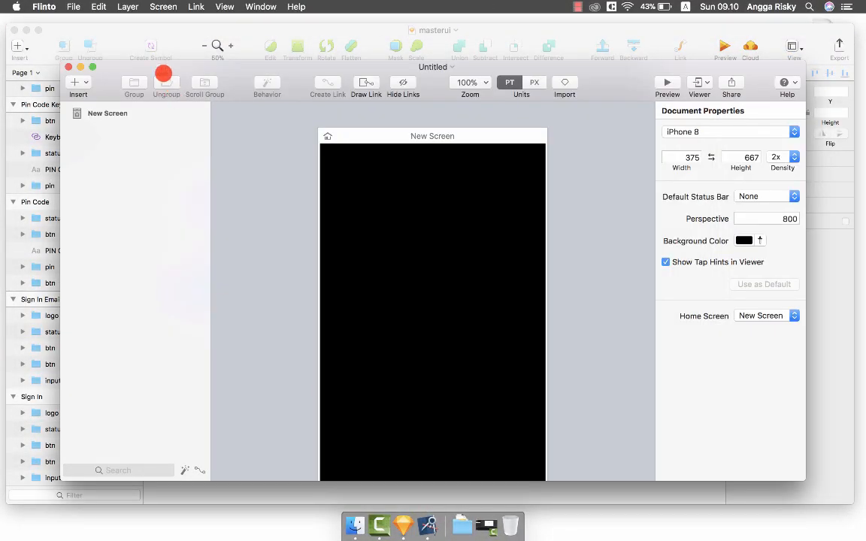
{"action": "left_click", "coordinate": [352, 298]}
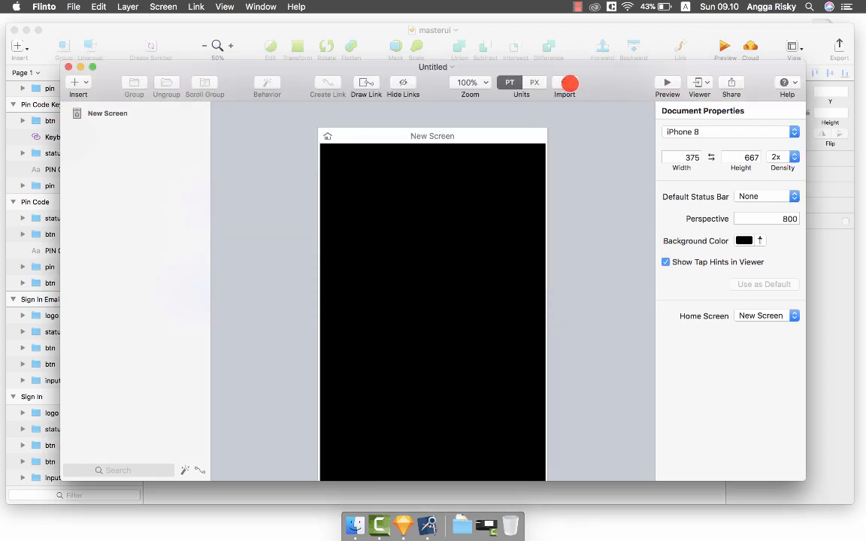
{"action": "left_click", "coordinate": [565, 82]}
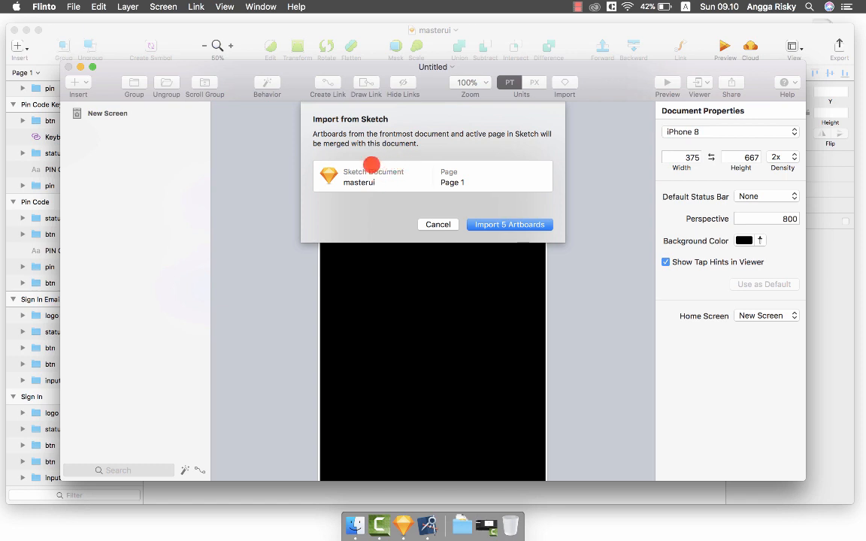
{"action": "left_click", "coordinate": [510, 224]}
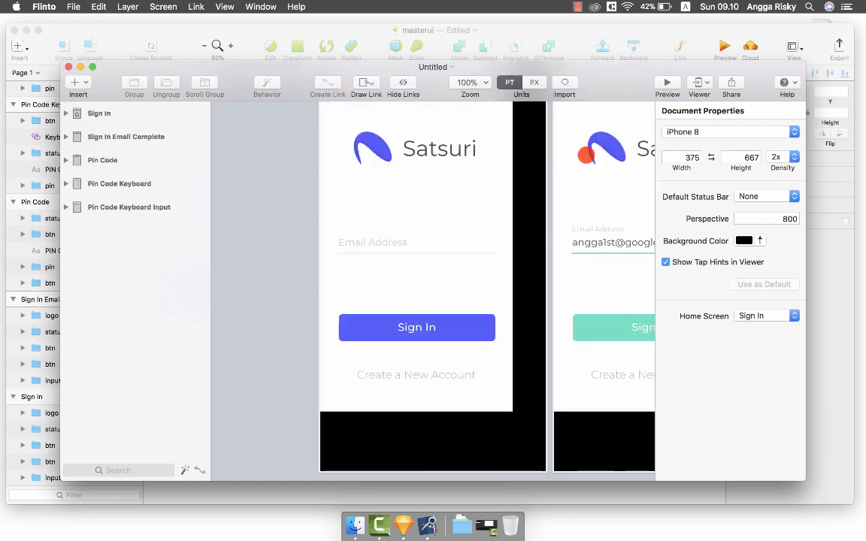
Set the document device to iPhone SE at 320 × 568.
{"action": "scroll", "coordinate": [586, 155], "scroll_direction": "down", "scroll_amount": 4}
{"action": "scroll", "coordinate": [586, 155], "scroll_direction": "right", "scroll_amount": 6}
{"action": "scroll", "coordinate": [586, 155], "scroll_direction": "up", "scroll_amount": 2}
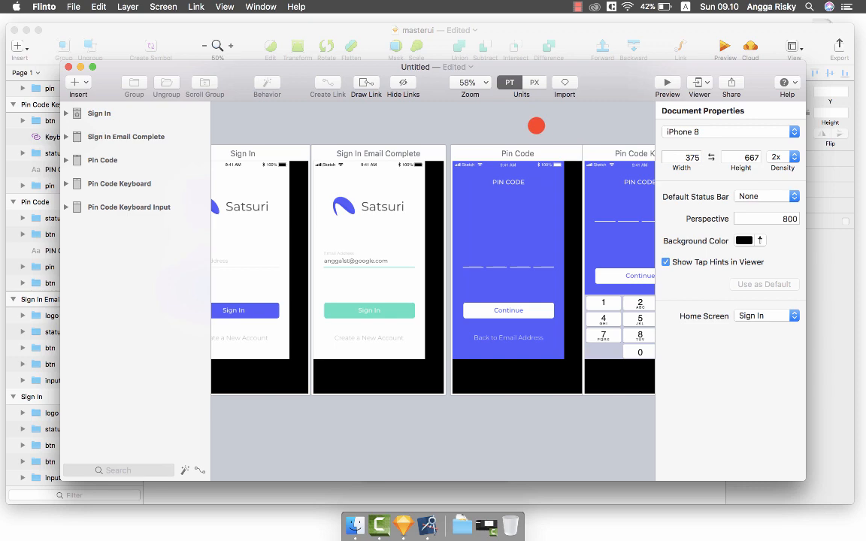
{"action": "scroll", "coordinate": [536, 125], "scroll_direction": "left", "scroll_amount": 3}
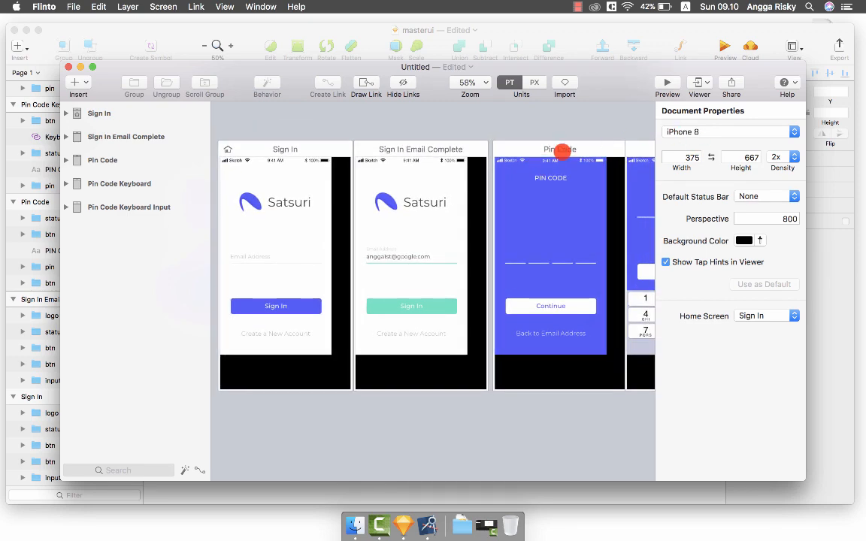
{"action": "scroll", "coordinate": [560, 150], "scroll_direction": "left", "scroll_amount": 3}
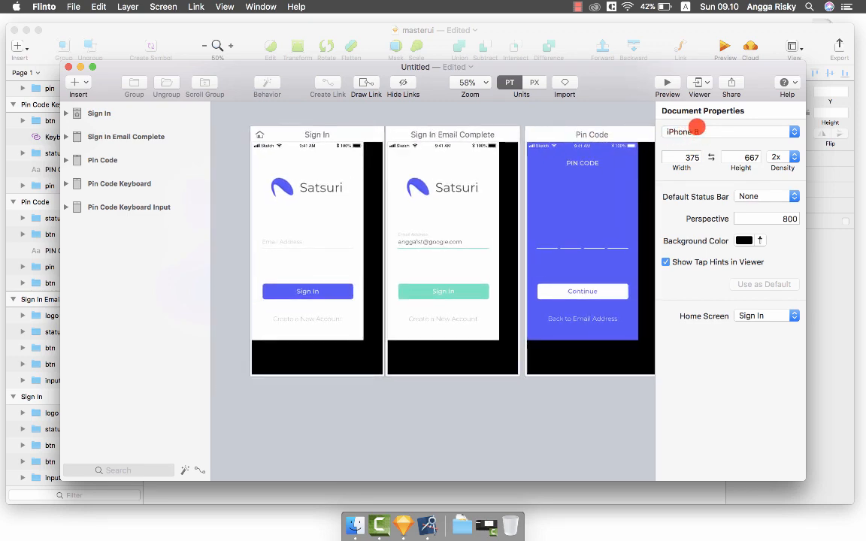
{"action": "left_click", "coordinate": [676, 130]}
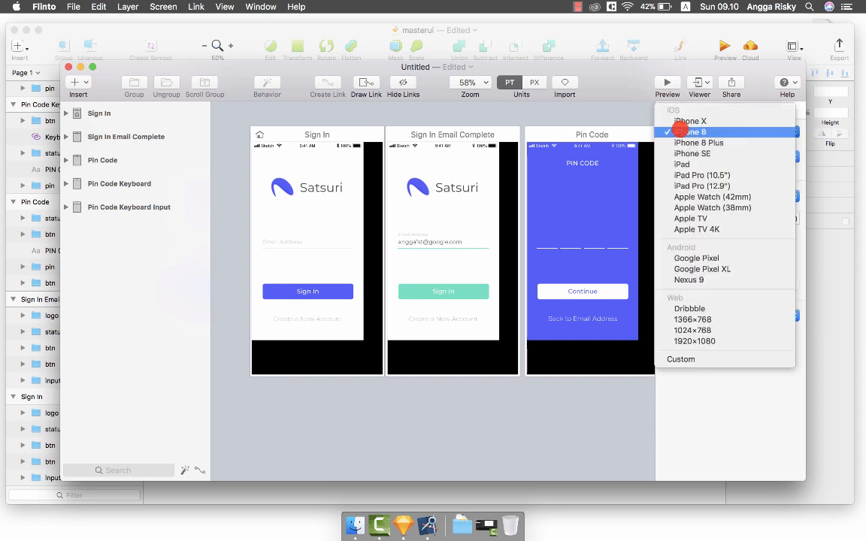
{"action": "left_click", "coordinate": [690, 153]}
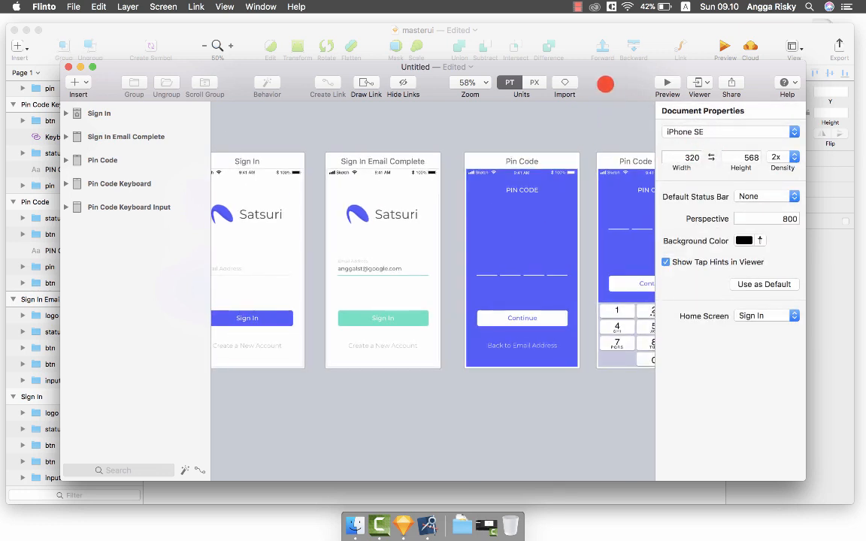
Enlarge the Flinto window, zoom in, and select the Email Address input on Sign In.
{"action": "left_click_drag", "start_coordinate": [615, 81], "coordinate": [564, 45]}
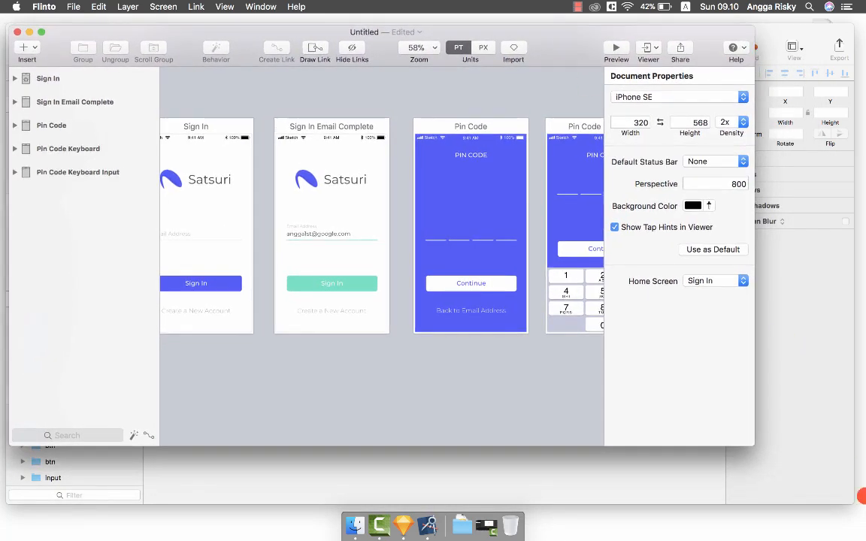
{"action": "left_click_drag", "start_coordinate": [754, 445], "coordinate": [856, 483]}
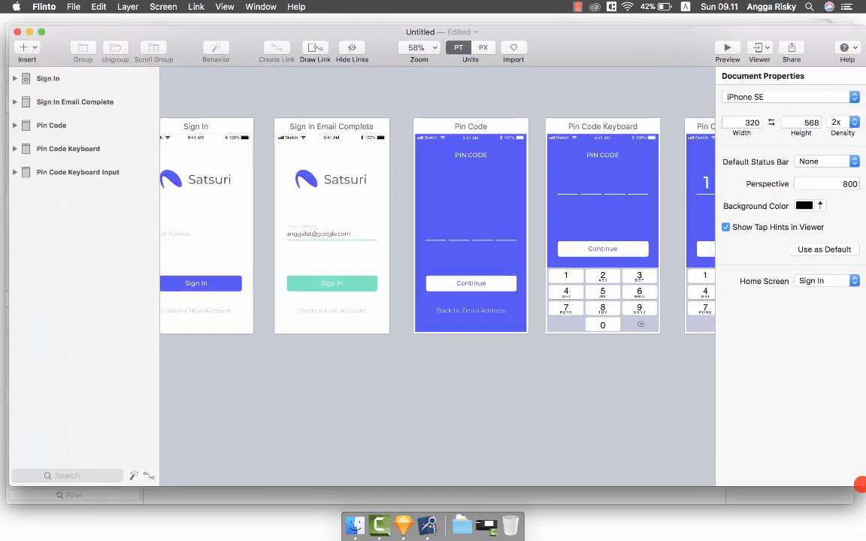
{"action": "scroll", "coordinate": [559, 382], "scroll_direction": "up", "scroll_amount": 5}
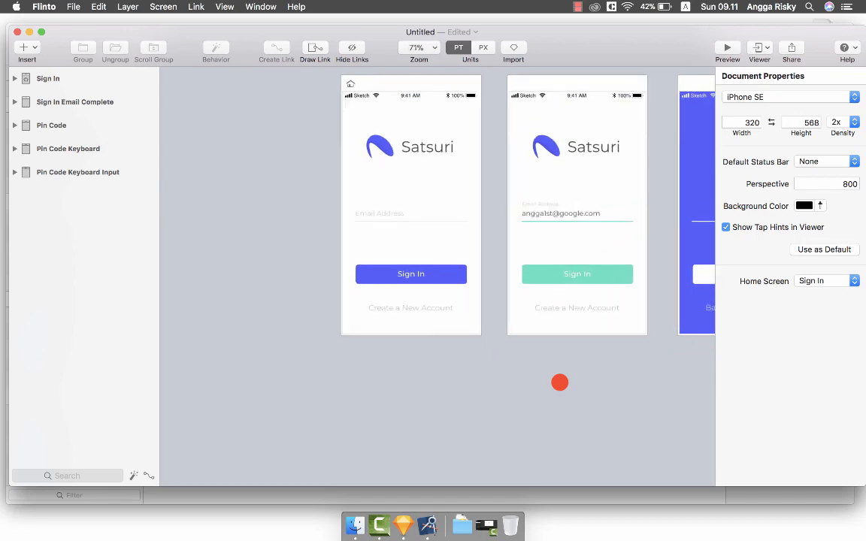
{"action": "scroll", "coordinate": [559, 382], "scroll_direction": "up", "scroll_amount": 3}
{"action": "scroll", "coordinate": [559, 382], "scroll_direction": "up", "scroll_amount": 2}
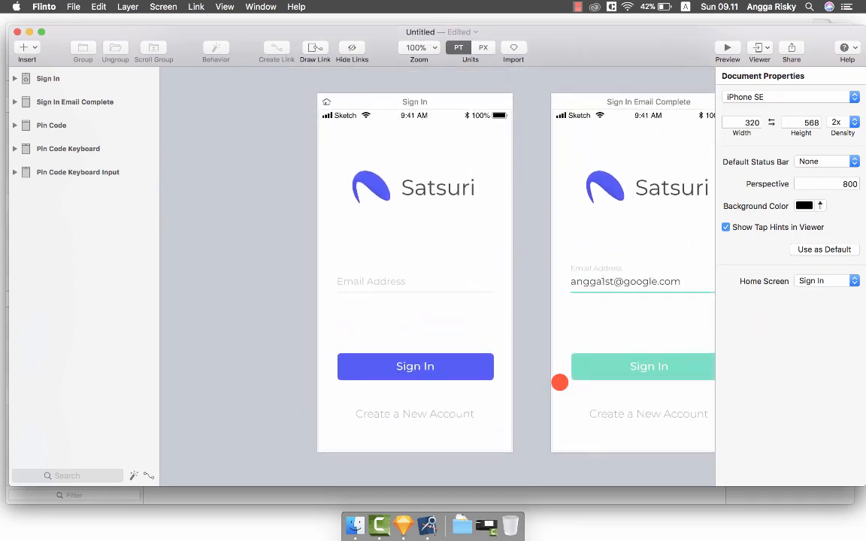
{"action": "left_click", "coordinate": [381, 282]}
Link the email input to Sign In Email Complete and align both screens in Transition Designer.
{"action": "scroll", "coordinate": [381, 284], "scroll_direction": "right", "scroll_amount": 3}
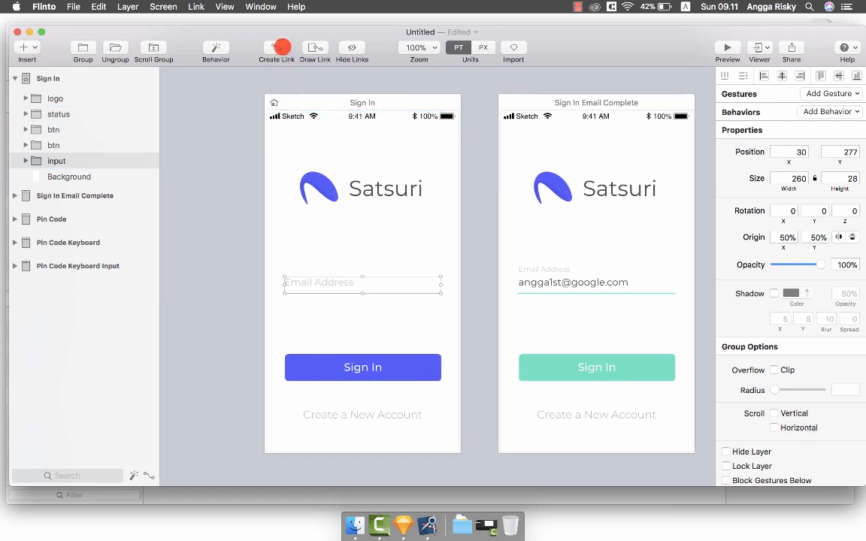
{"action": "left_click_drag", "start_coordinate": [280, 49], "coordinate": [562, 236]}
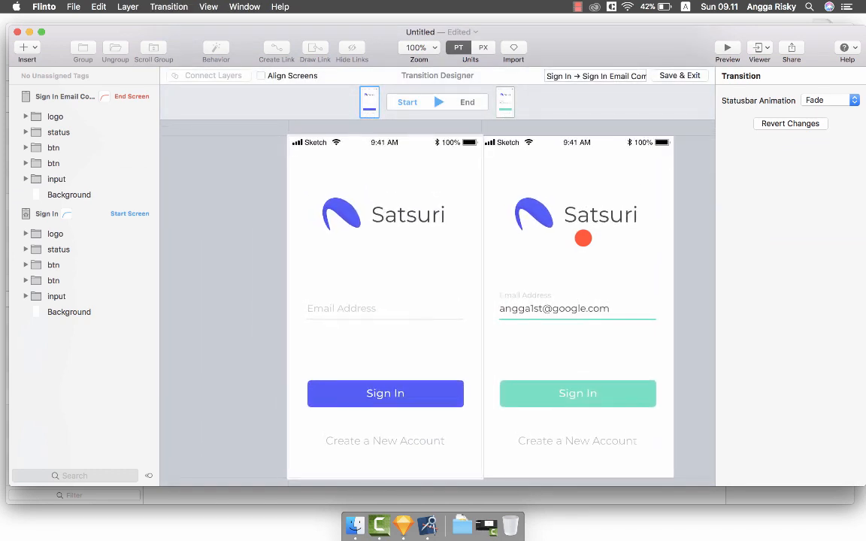
{"action": "left_click", "coordinate": [442, 99]}
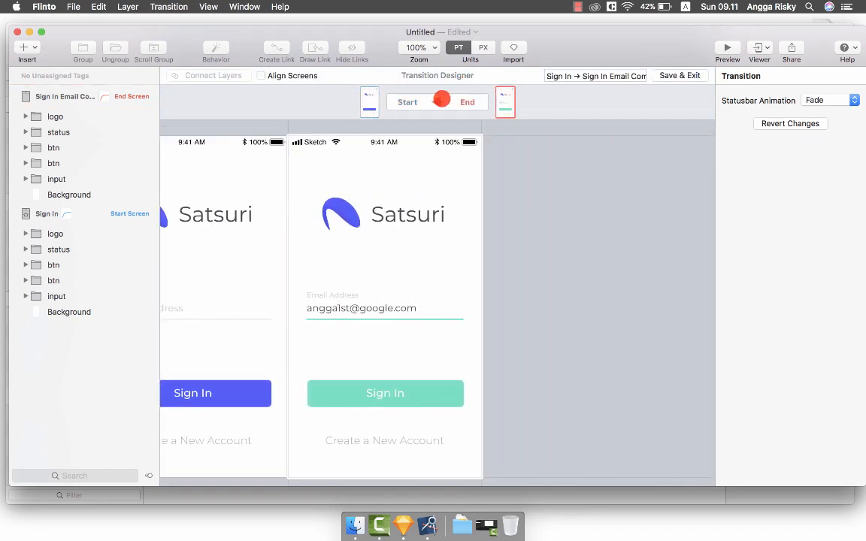
{"action": "left_click", "coordinate": [442, 99]}
{"action": "left_click", "coordinate": [442, 100]}
{"action": "left_click", "coordinate": [442, 99]}
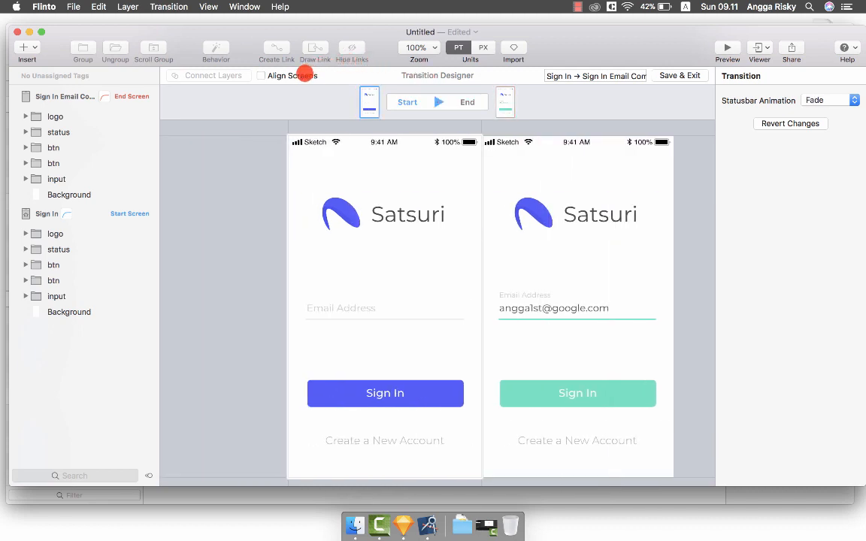
{"action": "left_click", "coordinate": [304, 75]}
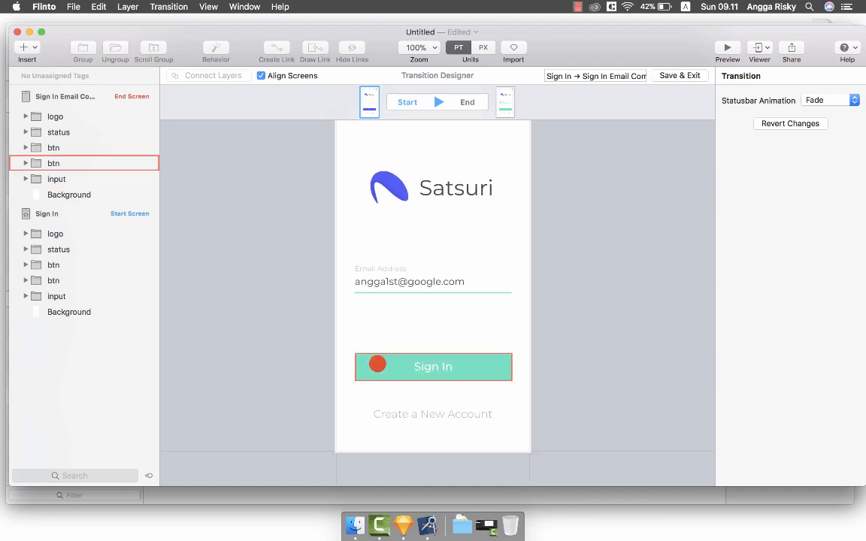
Connect the Sign In button background Rectangle layers across the start and end screens.
{"action": "left_click", "coordinate": [376, 364]}
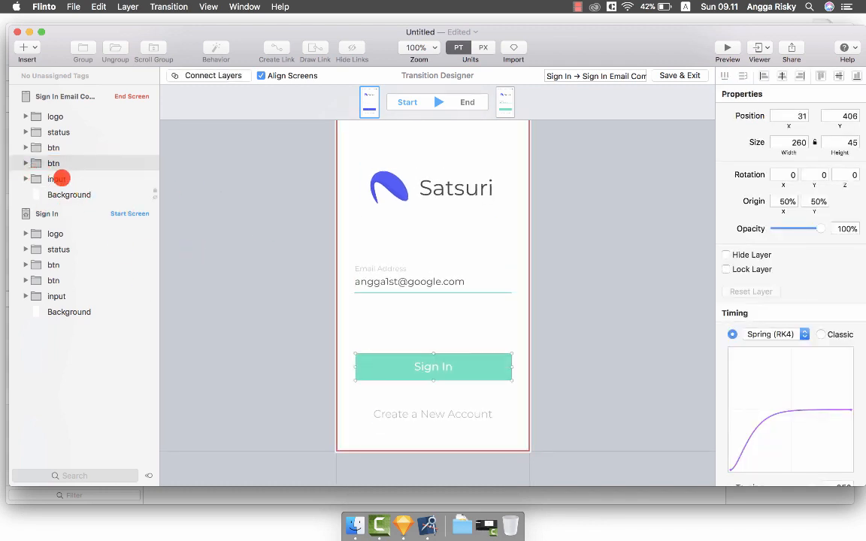
{"action": "left_click", "coordinate": [25, 164]}
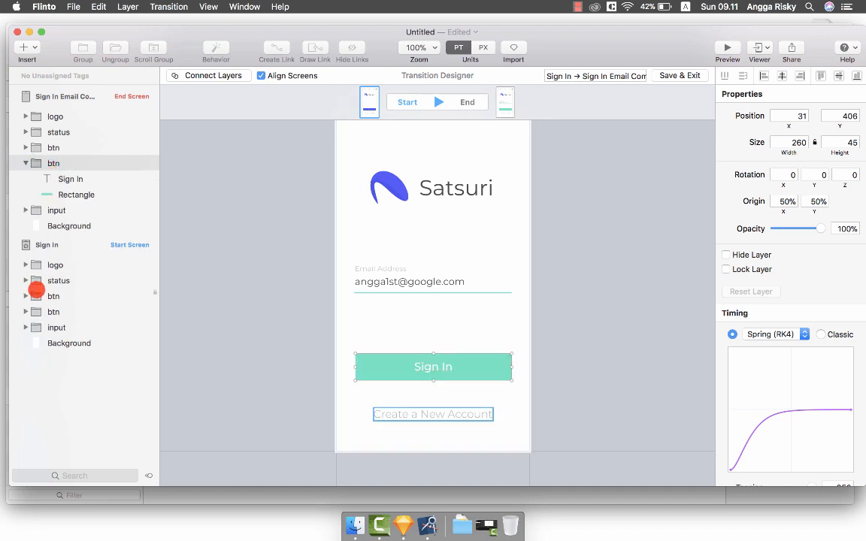
{"action": "left_click", "coordinate": [24, 296]}
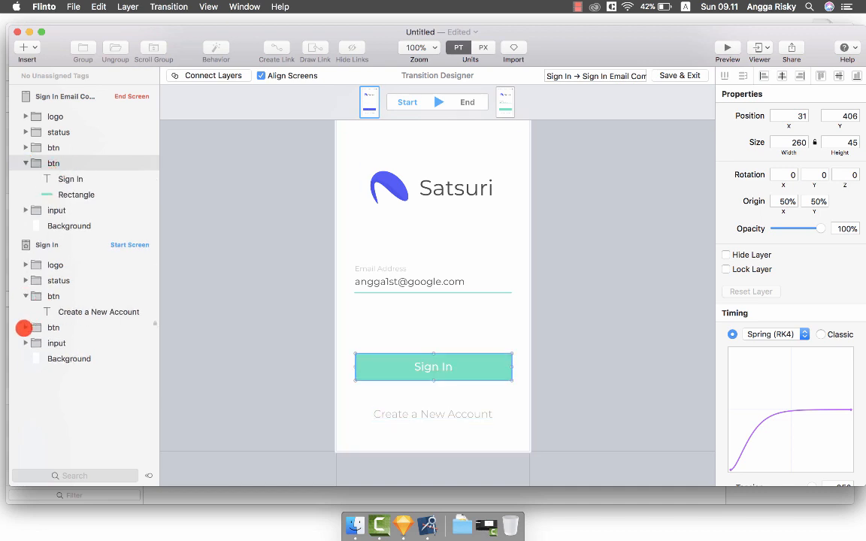
{"action": "left_click", "coordinate": [24, 328]}
{"action": "left_click", "coordinate": [76, 358]}
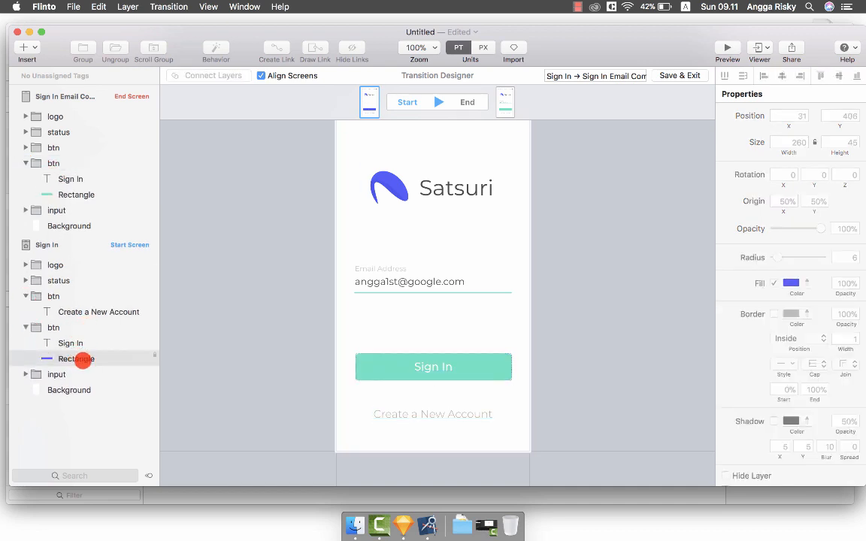
{"action": "left_click", "coordinate": [81, 194], "text": "shift"}
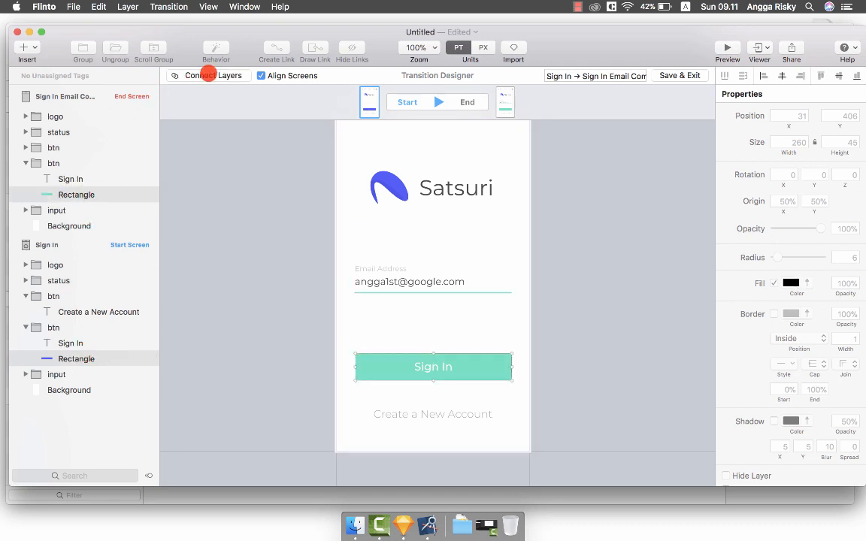
{"action": "left_click", "coordinate": [207, 75]}
Replay the transition to check the button turning from blue to green.
{"action": "left_click", "coordinate": [440, 101]}
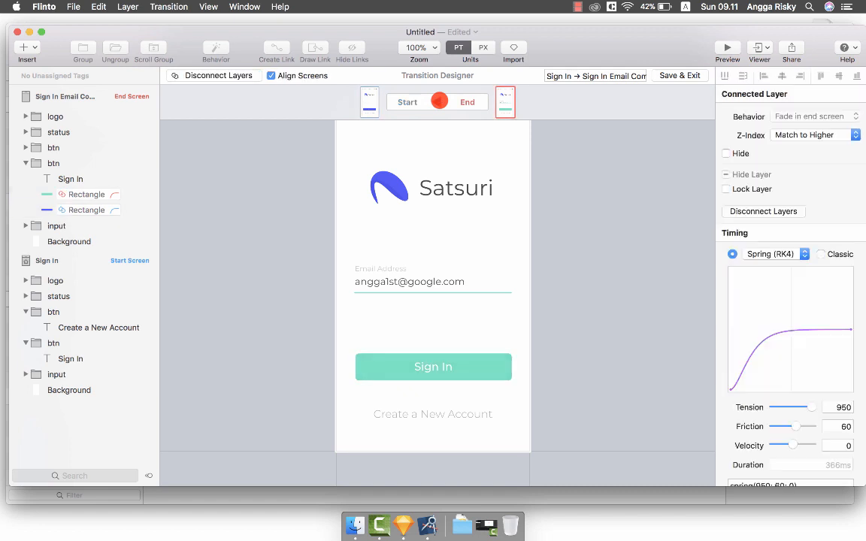
{"action": "left_click", "coordinate": [439, 101]}
{"action": "left_click", "coordinate": [440, 101]}
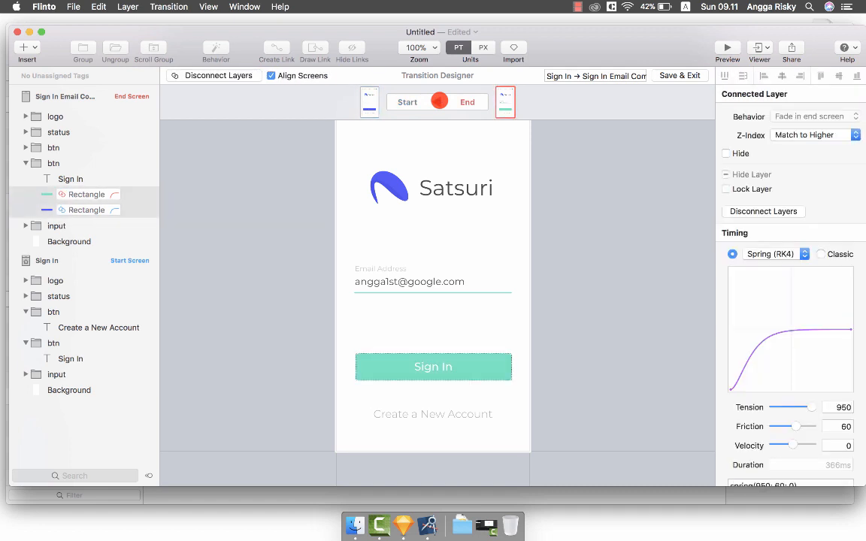
{"action": "left_click", "coordinate": [439, 101]}
{"action": "left_click", "coordinate": [439, 101]}
Connect the email underline Line layers across both screens and preview the transition.
{"action": "left_click", "coordinate": [439, 101]}
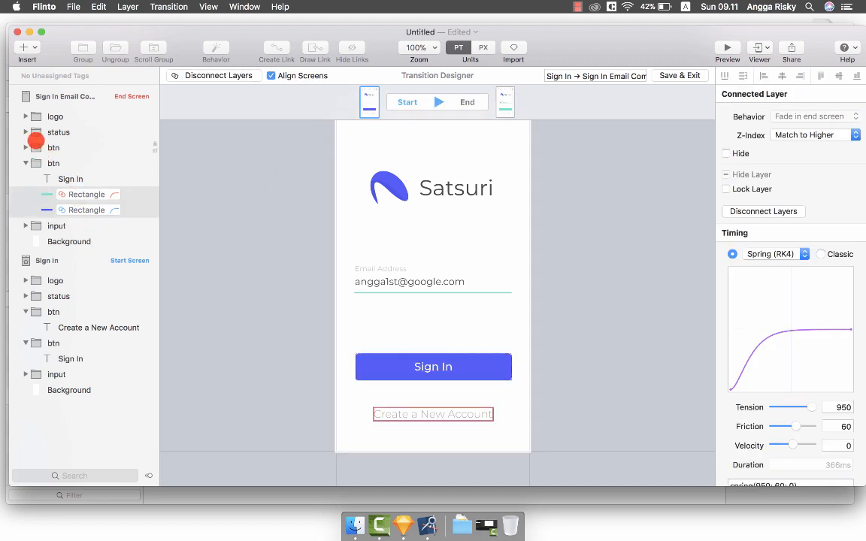
{"action": "left_click", "coordinate": [24, 225]}
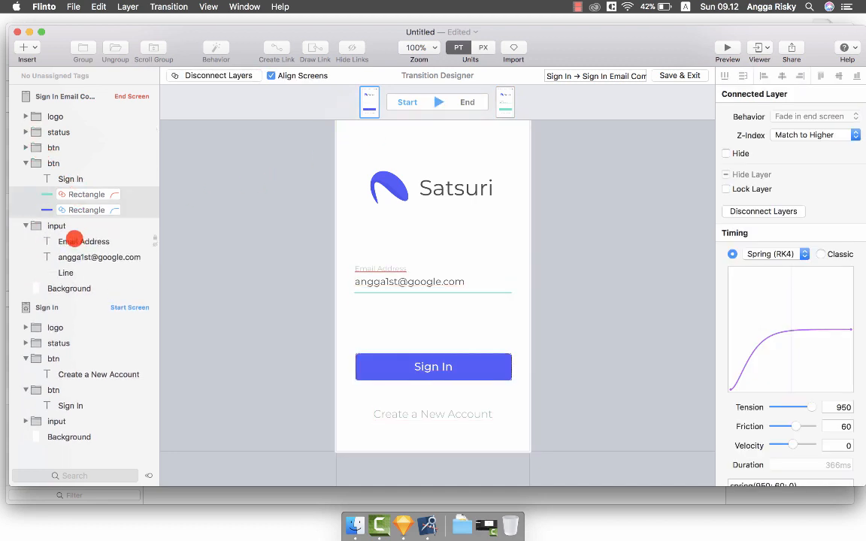
{"action": "left_click", "coordinate": [67, 272]}
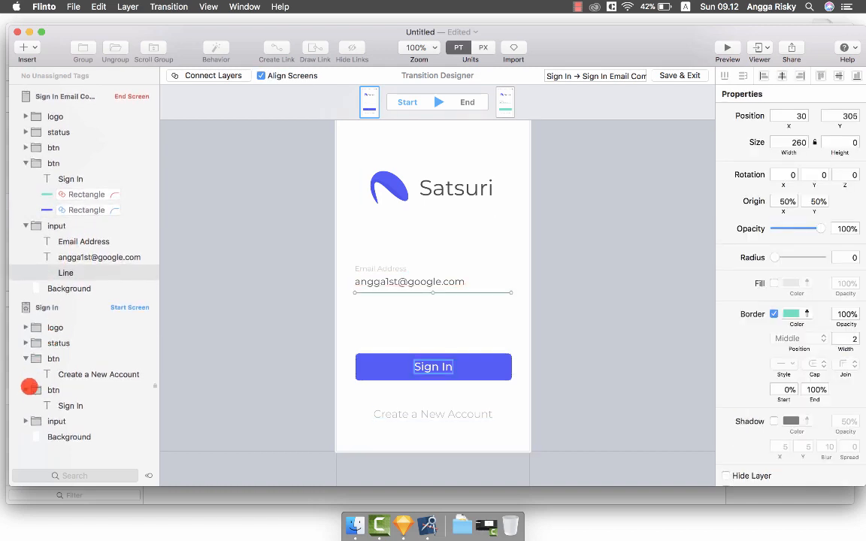
{"action": "left_click", "coordinate": [25, 421]}
{"action": "scroll", "coordinate": [115, 394], "scroll_direction": "down", "scroll_amount": 1}
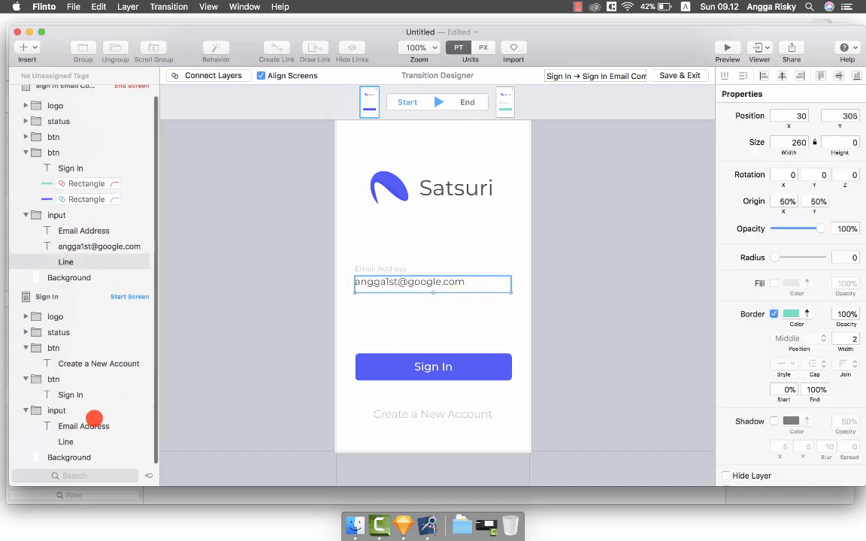
{"action": "left_click", "coordinate": [80, 443]}
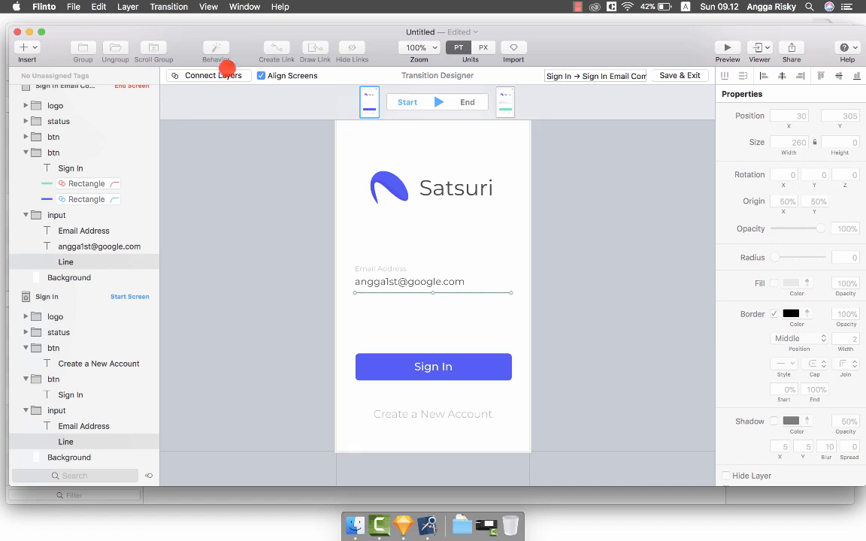
{"action": "left_click", "coordinate": [217, 77]}
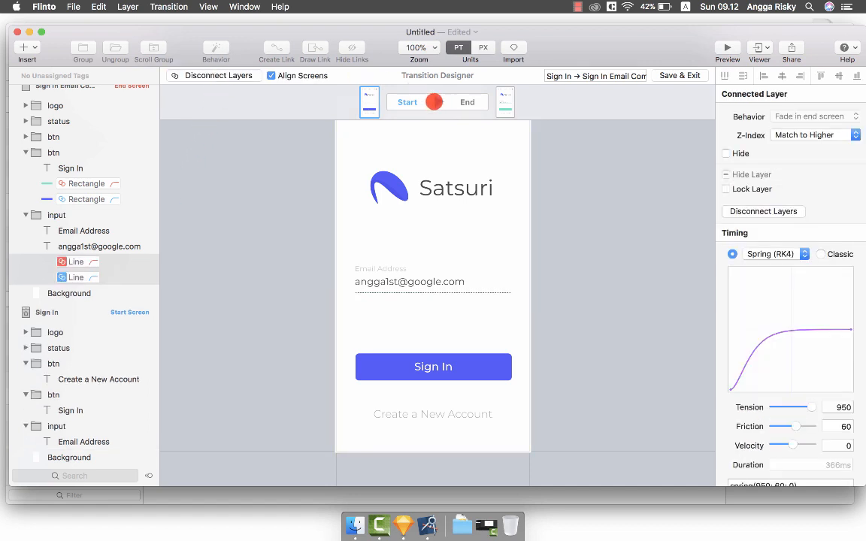
{"action": "left_click", "coordinate": [438, 103]}
{"action": "left_click", "coordinate": [437, 102]}
{"action": "left_click", "coordinate": [437, 102]}
{"action": "left_click", "coordinate": [437, 102]}
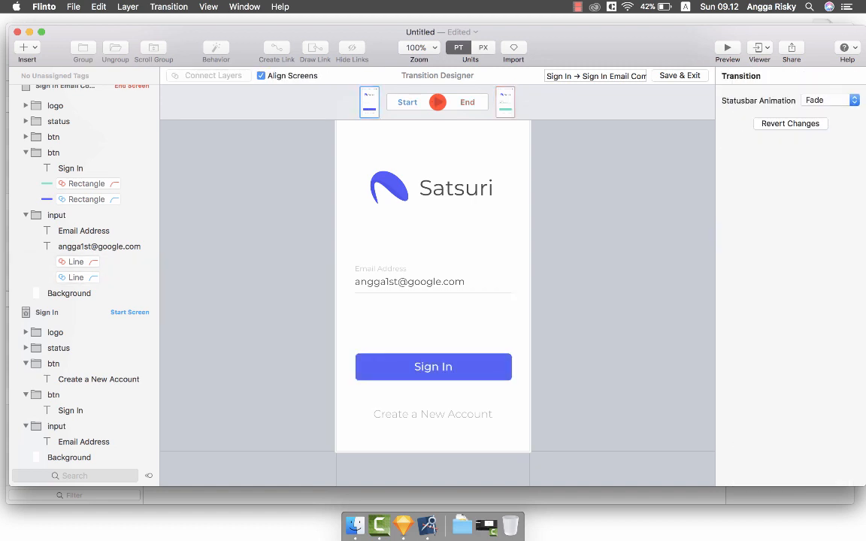
Connect the two Email Address labels across screens and replay the transition.
{"action": "left_click", "coordinate": [60, 231]}
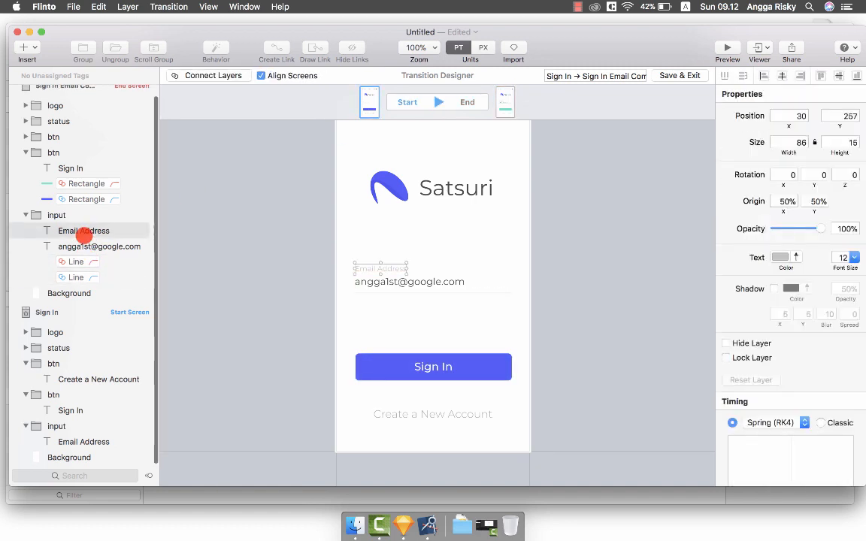
{"action": "left_click", "coordinate": [71, 441], "text": "super"}
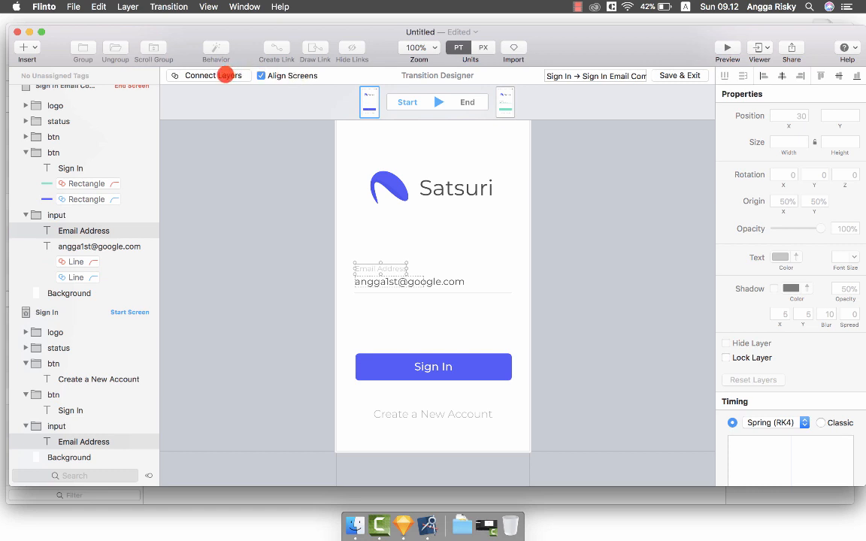
{"action": "left_click", "coordinate": [224, 75]}
{"action": "left_click", "coordinate": [439, 102]}
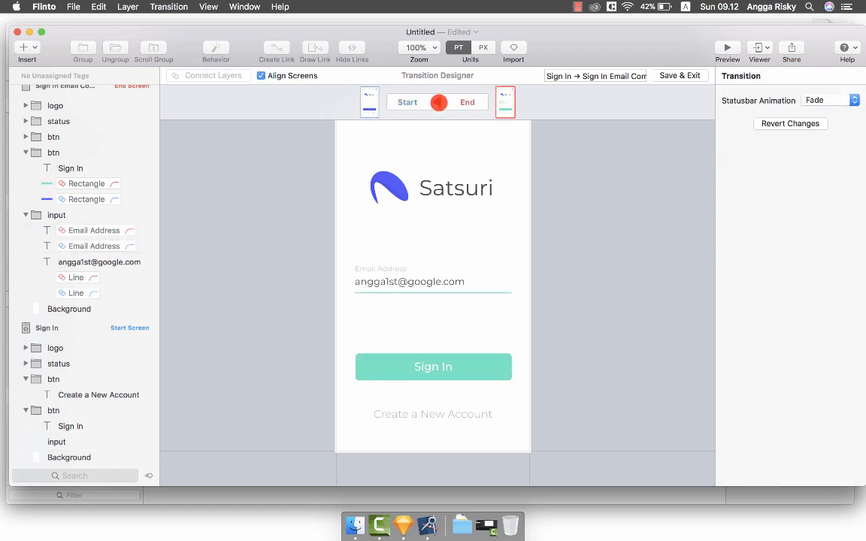
{"action": "left_click", "coordinate": [439, 102]}
{"action": "left_click", "coordinate": [439, 102]}
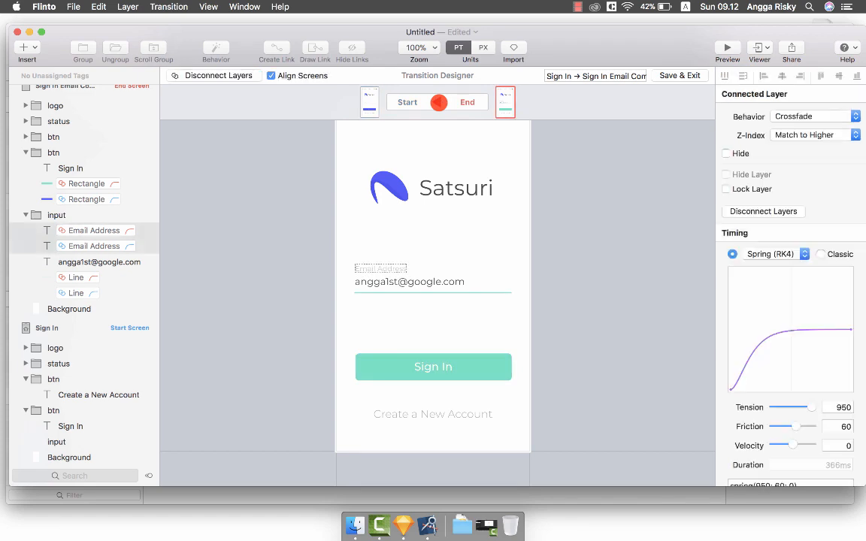
{"action": "left_click", "coordinate": [439, 102]}
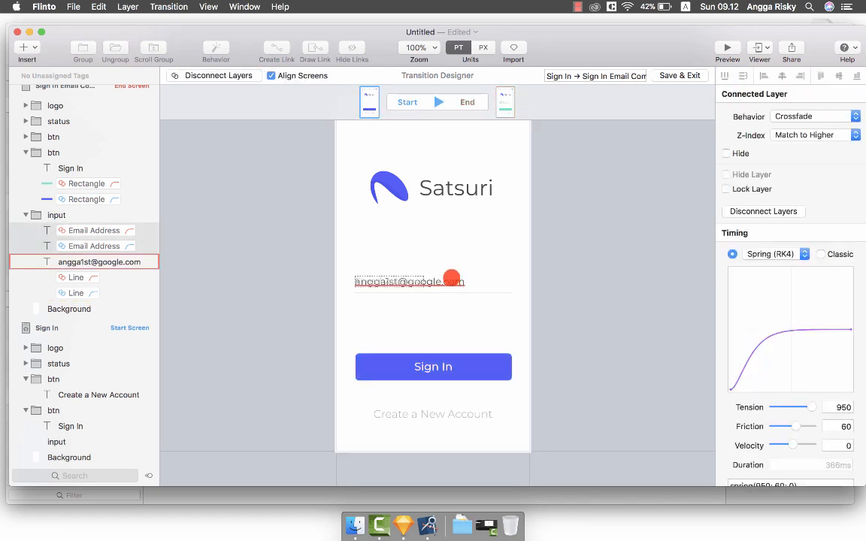
Make the filled-in email text start 40 pt lower at 0% opacity, then preview.
{"action": "left_click", "coordinate": [453, 281]}
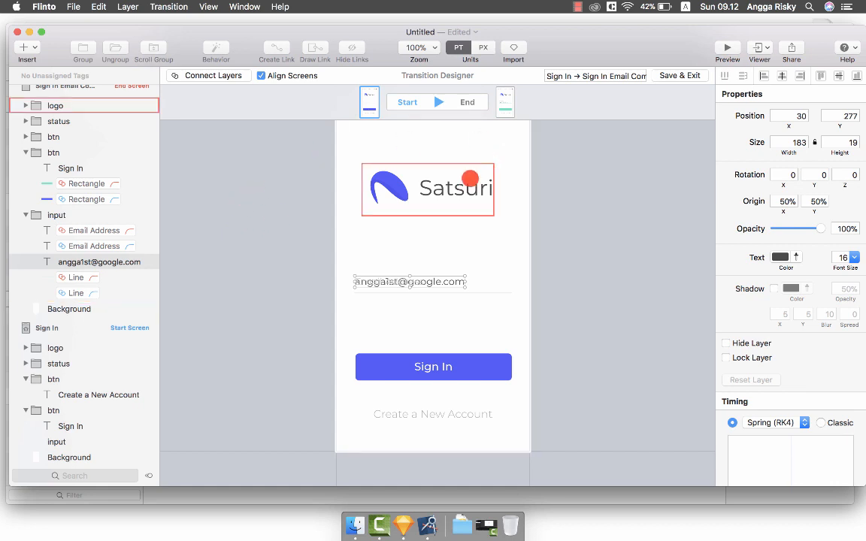
{"action": "key", "text": "shift+Down"}
{"action": "key", "text": "shift+Down"}
{"action": "key", "text": "shift+Down"}
{"action": "key", "text": "shift+Down"}
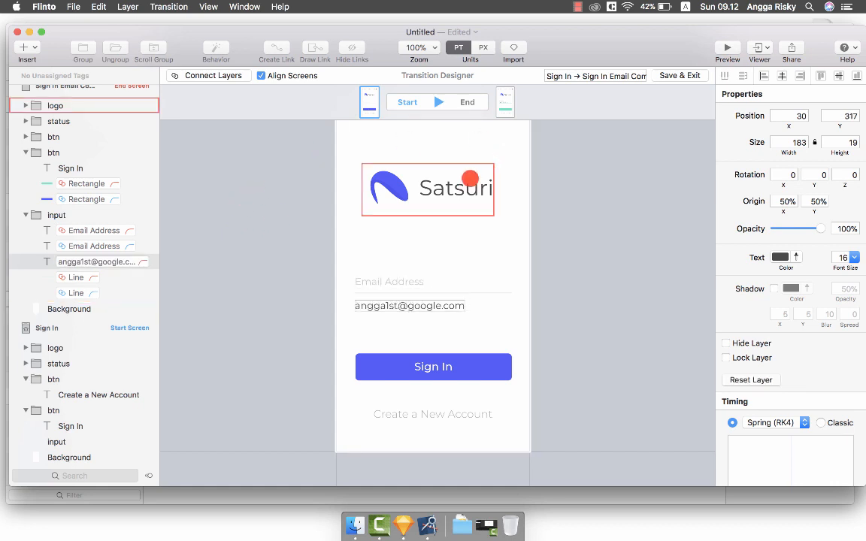
{"action": "left_click_drag", "start_coordinate": [822, 228], "coordinate": [714, 226]}
{"action": "left_click", "coordinate": [440, 100]}
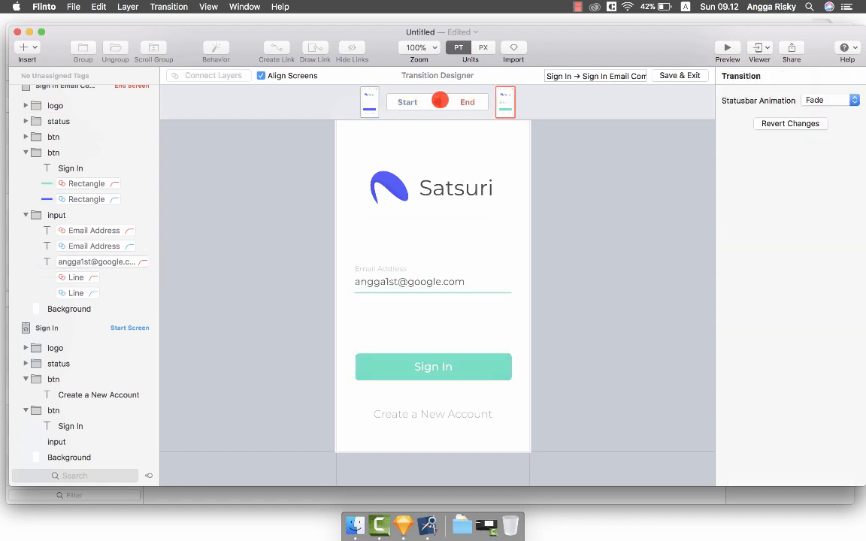
{"action": "left_click", "coordinate": [439, 100]}
{"action": "left_click", "coordinate": [439, 100]}
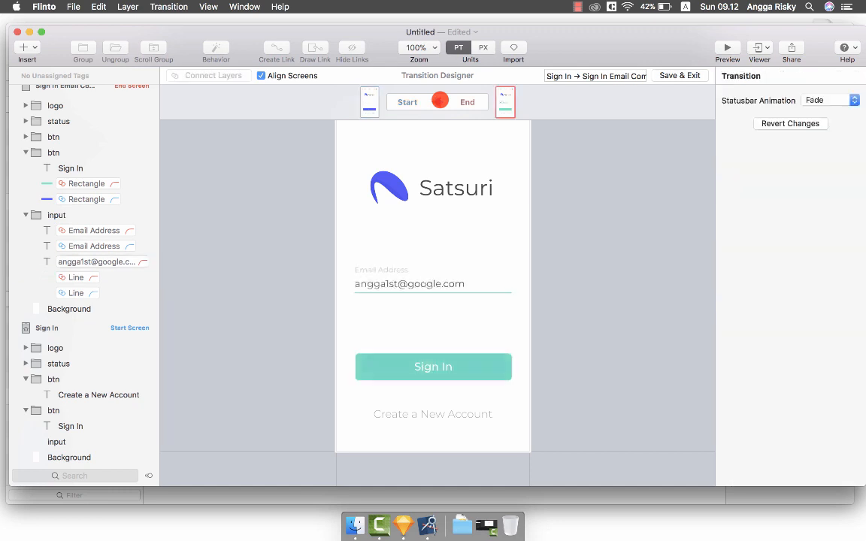
{"action": "left_click", "coordinate": [439, 99]}
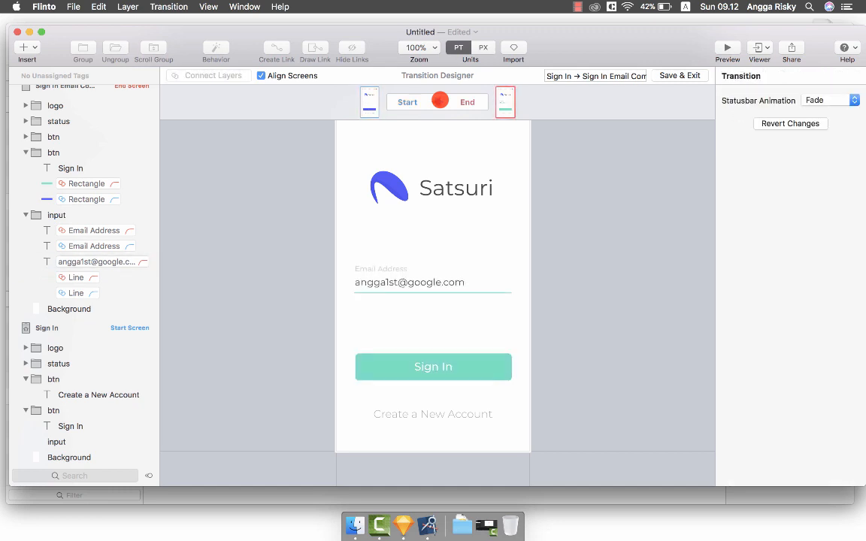
{"action": "left_click", "coordinate": [439, 100]}
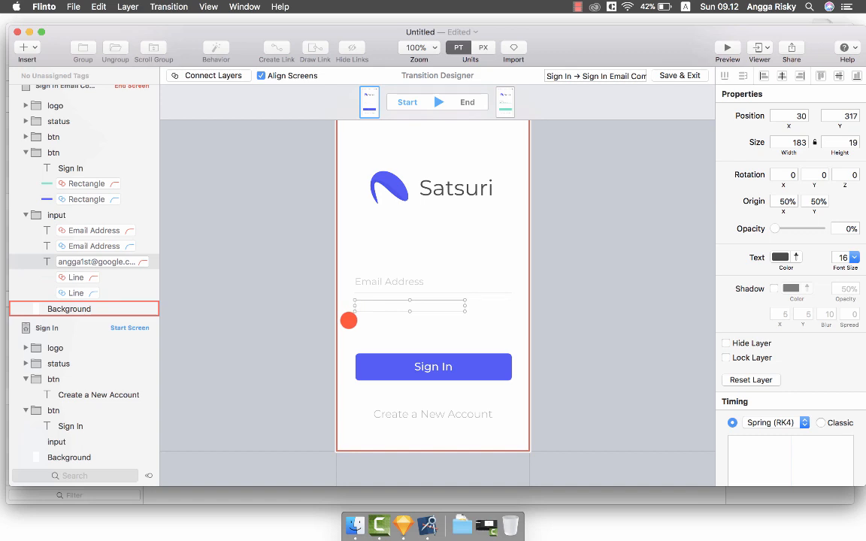
Raise the email text's starting point by 20 pt and replay the transition.
{"action": "key", "text": "shift+Up"}
{"action": "key", "text": "shift+Up"}
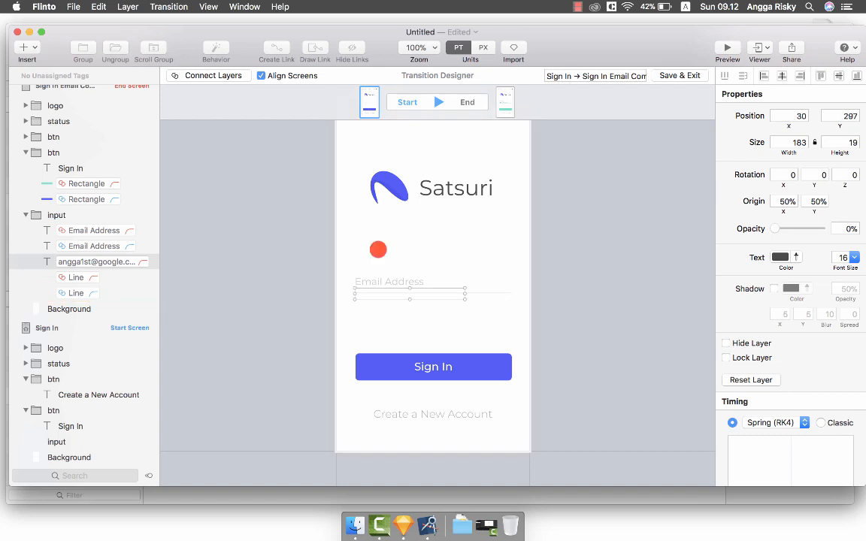
{"action": "left_click", "coordinate": [435, 99]}
{"action": "left_click", "coordinate": [435, 99]}
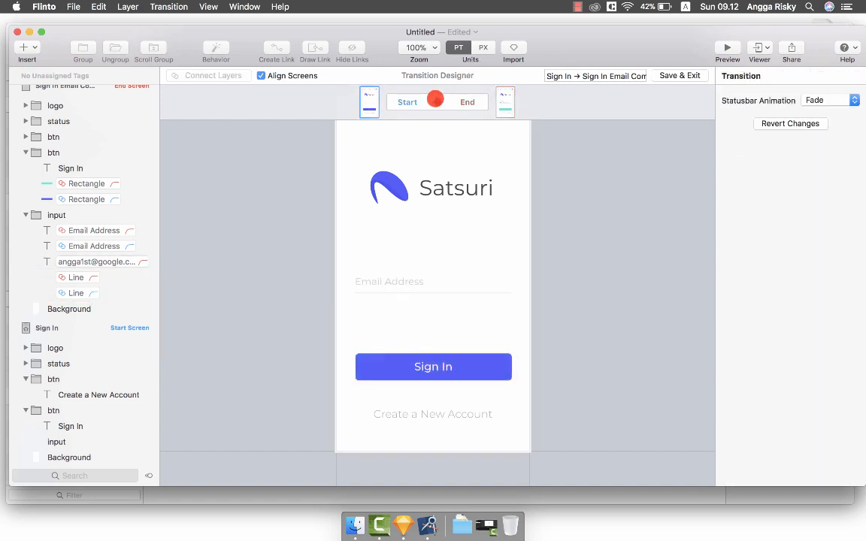
Preview the prototype, tap the email field to trigger the transition, then close it.
{"action": "left_click", "coordinate": [718, 47]}
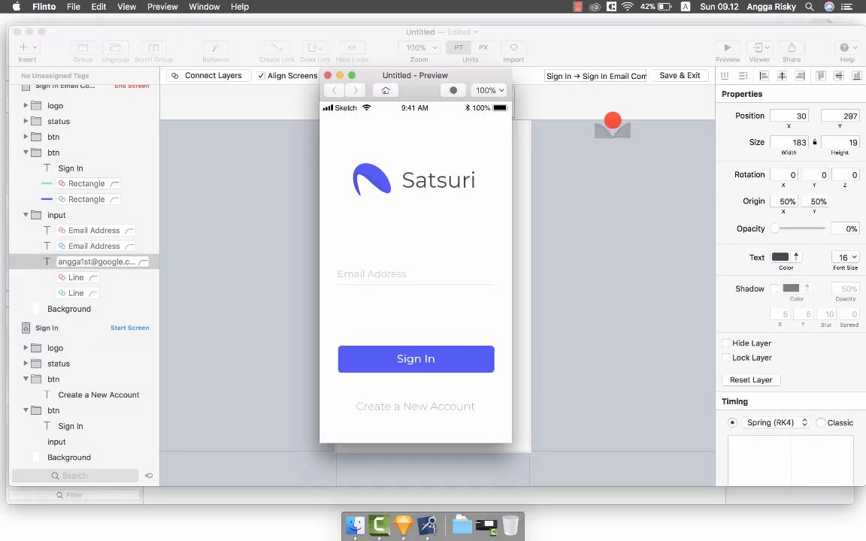
{"action": "left_click", "coordinate": [415, 275]}
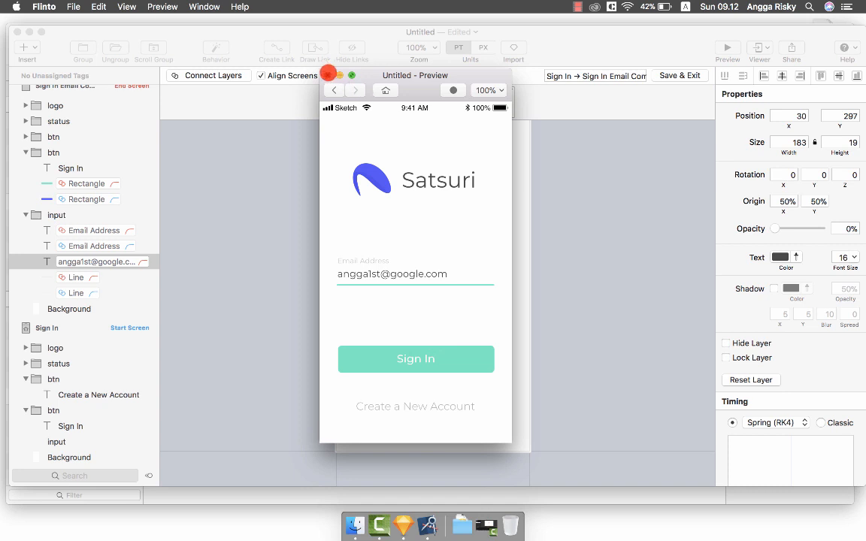
{"action": "left_click", "coordinate": [327, 75]}
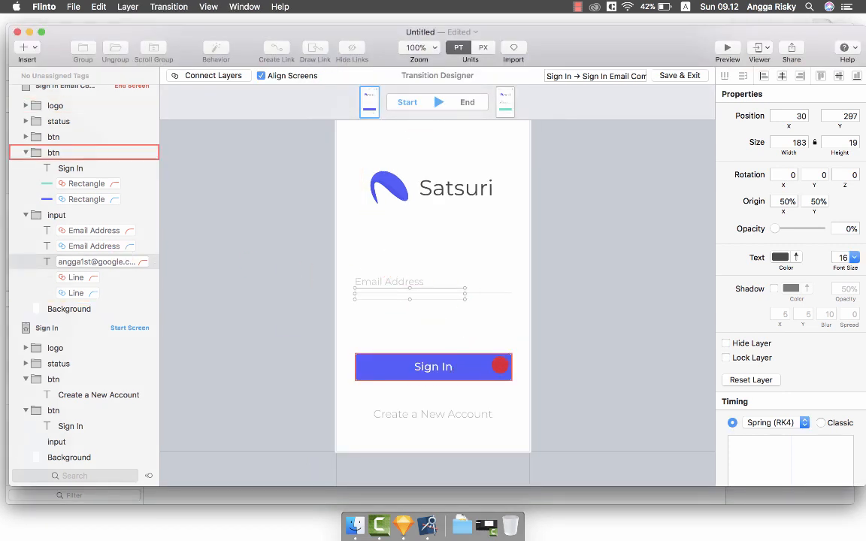
Select the Sign In button and test the email-field transition again in Preview.
{"action": "left_click", "coordinate": [499, 366]}
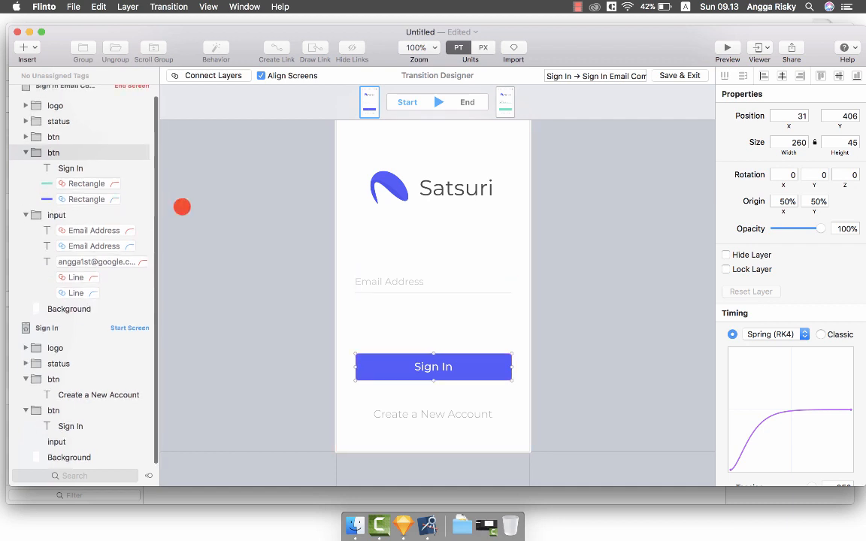
{"action": "left_click", "coordinate": [720, 47]}
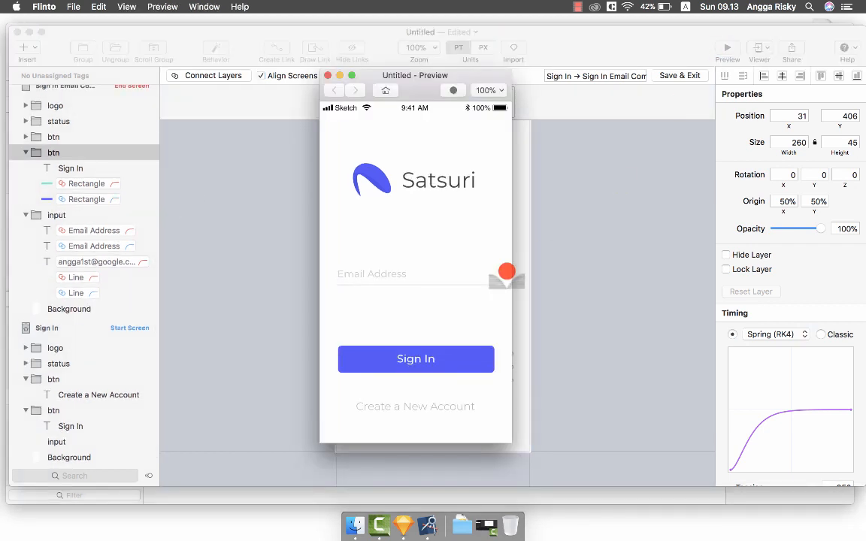
{"action": "left_click", "coordinate": [414, 278]}
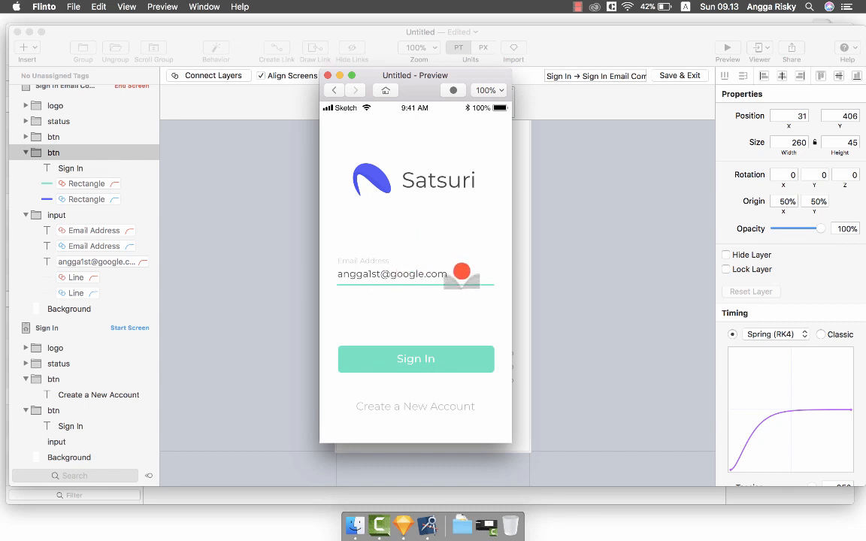
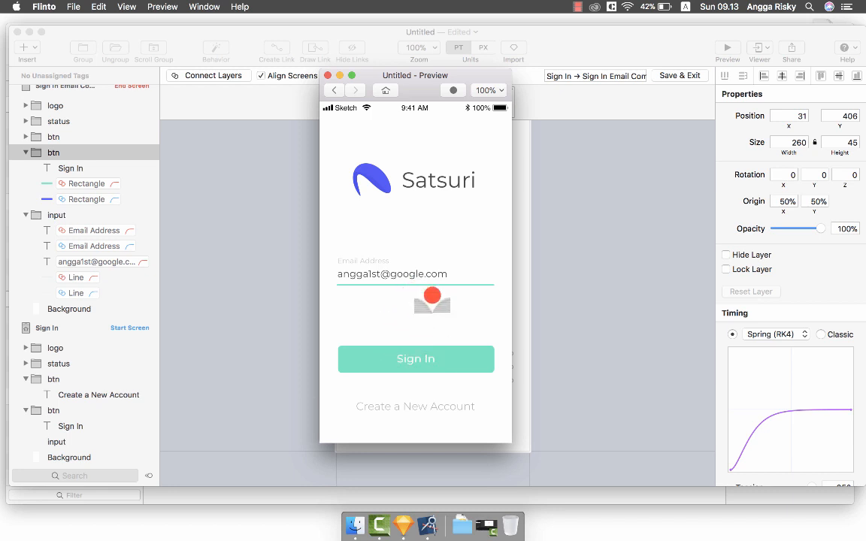
Close the preview and give the connected email underline Line layers a 300 ms delay.
{"action": "left_click", "coordinate": [330, 75]}
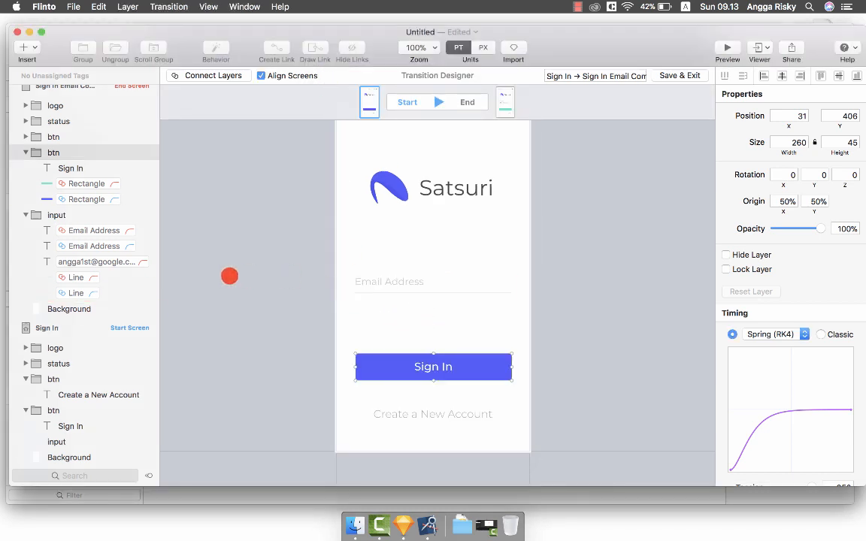
{"action": "scroll", "coordinate": [112, 257], "scroll_direction": "down", "scroll_amount": 1}
{"action": "left_click", "coordinate": [104, 275]}
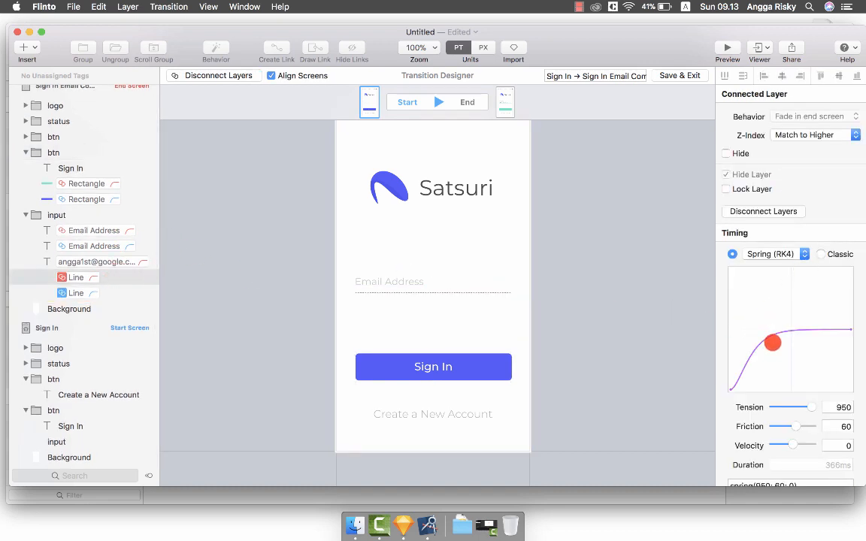
{"action": "scroll", "coordinate": [778, 354], "scroll_direction": "down", "scroll_amount": 2}
{"action": "type", "text": "300"}
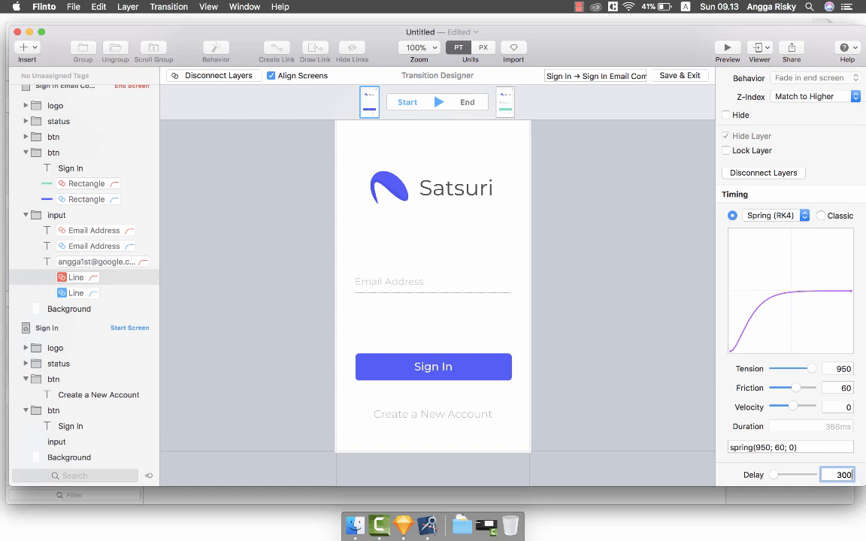
{"action": "key", "text": "Return"}
Give the connected Sign In button Rectangle layers a 500 ms delay.
{"action": "left_click", "coordinate": [372, 362]}
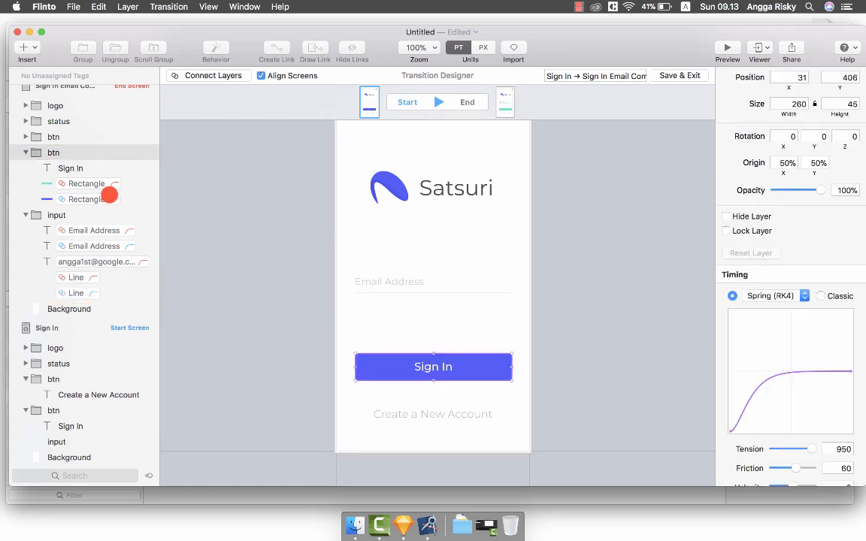
{"action": "left_click", "coordinate": [109, 196]}
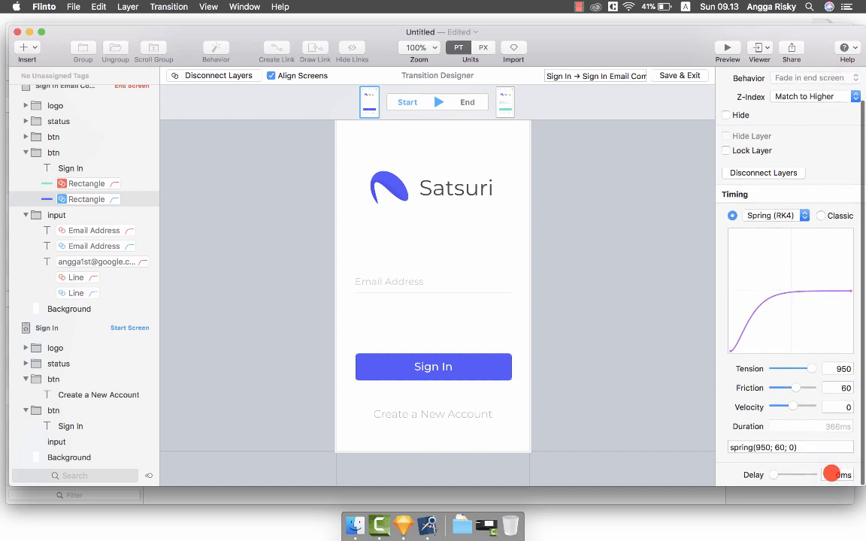
{"action": "left_click", "coordinate": [831, 473]}
{"action": "type", "text": "5"}
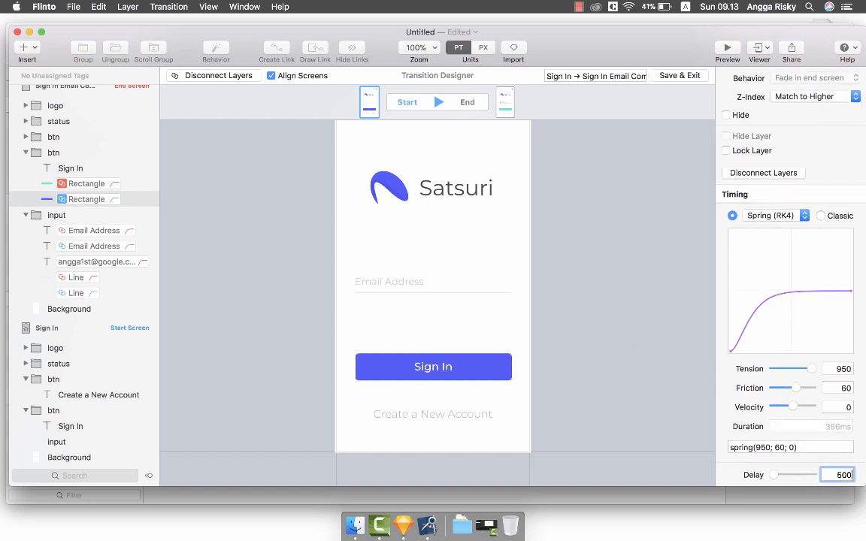
{"action": "type", "text": "00"}
{"action": "left_click", "coordinate": [831, 473]}
{"action": "left_click", "coordinate": [723, 47]}
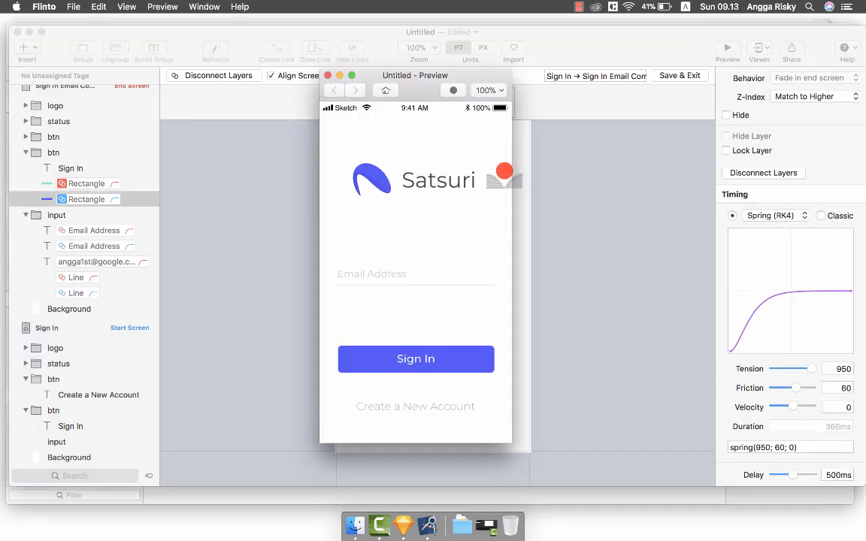
{"action": "left_click", "coordinate": [463, 265]}
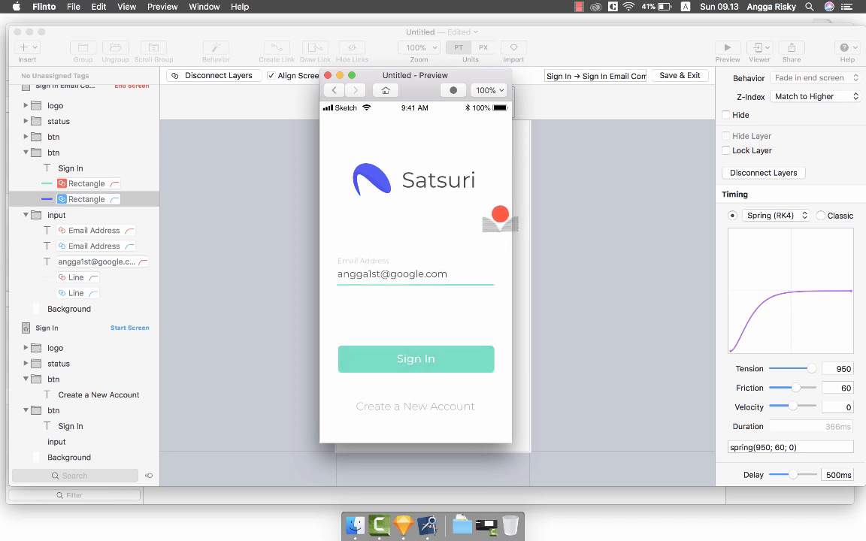
{"action": "left_click", "coordinate": [383, 91]}
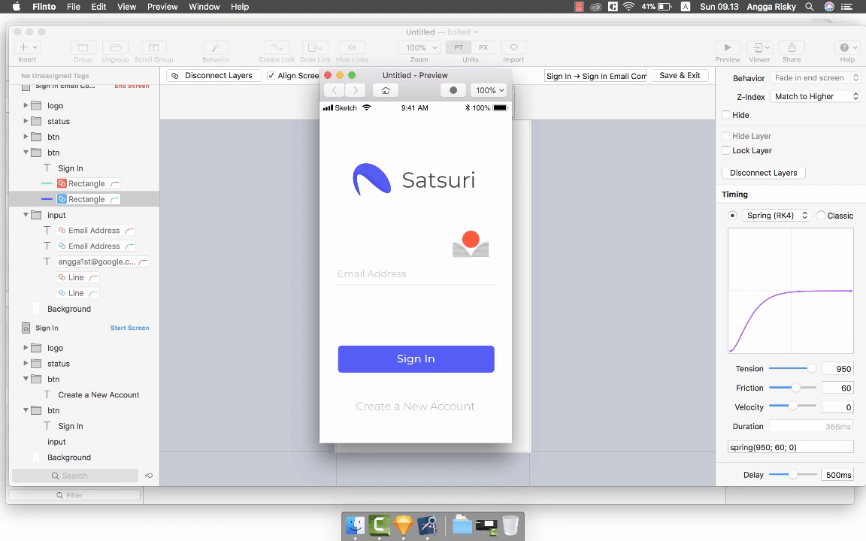
{"action": "left_click", "coordinate": [458, 273]}
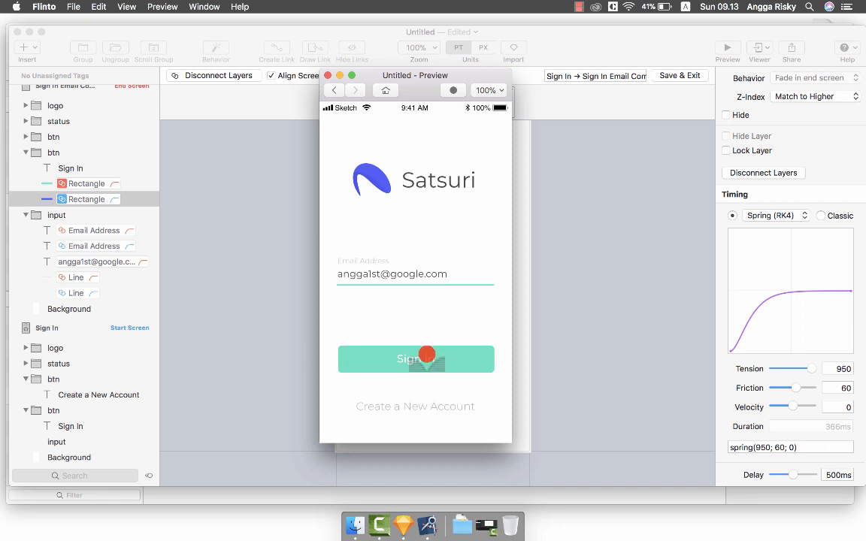
{"action": "left_click", "coordinate": [327, 76]}
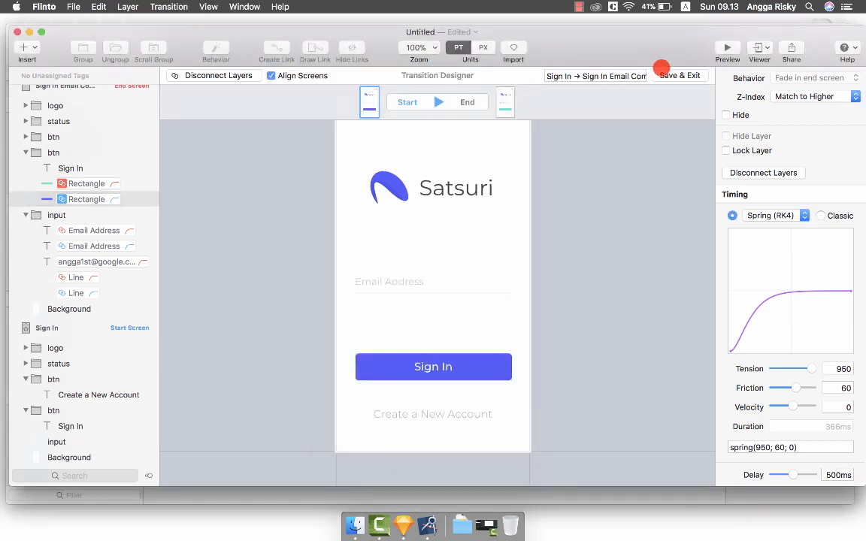
Save the transition and save the prototype to the Desktop as masterui.flinto.
{"action": "left_click", "coordinate": [674, 75]}
{"action": "left_click", "coordinate": [487, 106]}
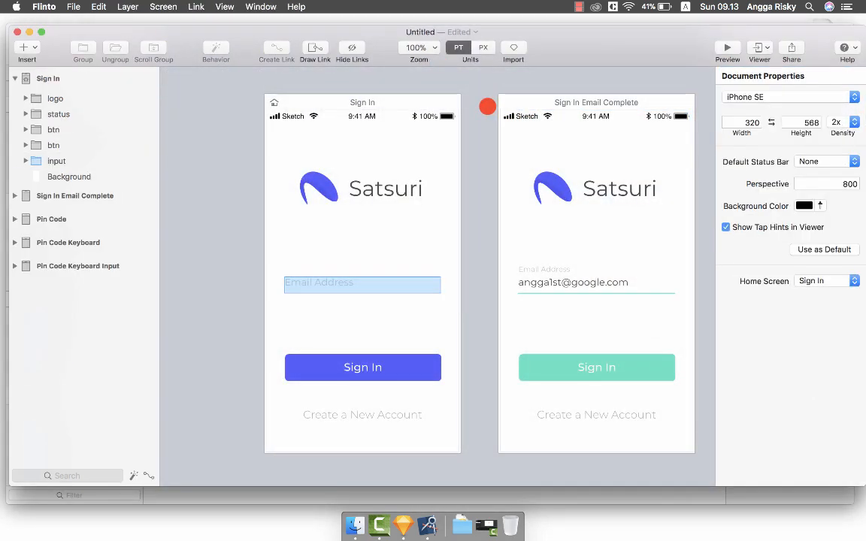
{"action": "scroll", "coordinate": [487, 106], "scroll_direction": "right", "scroll_amount": 2}
{"action": "key", "text": "super+s"}
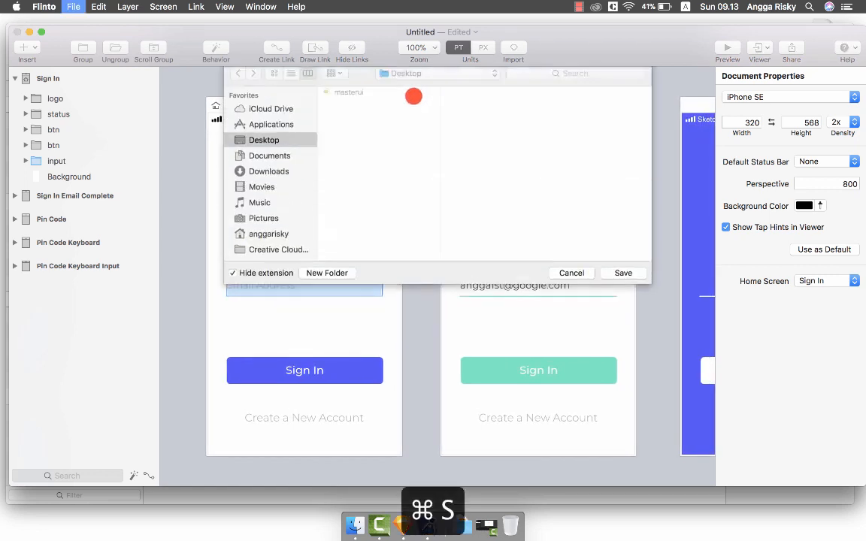
{"action": "left_click", "coordinate": [365, 145]}
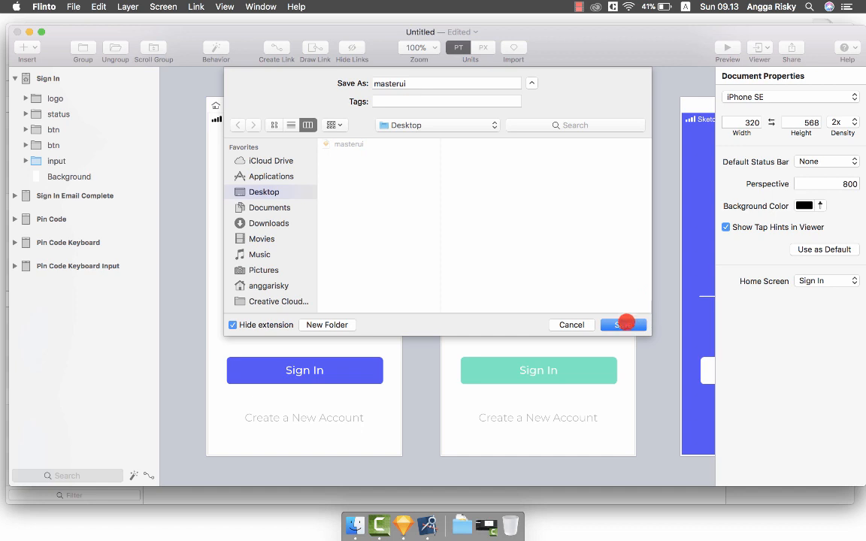
{"action": "left_click", "coordinate": [624, 325]}
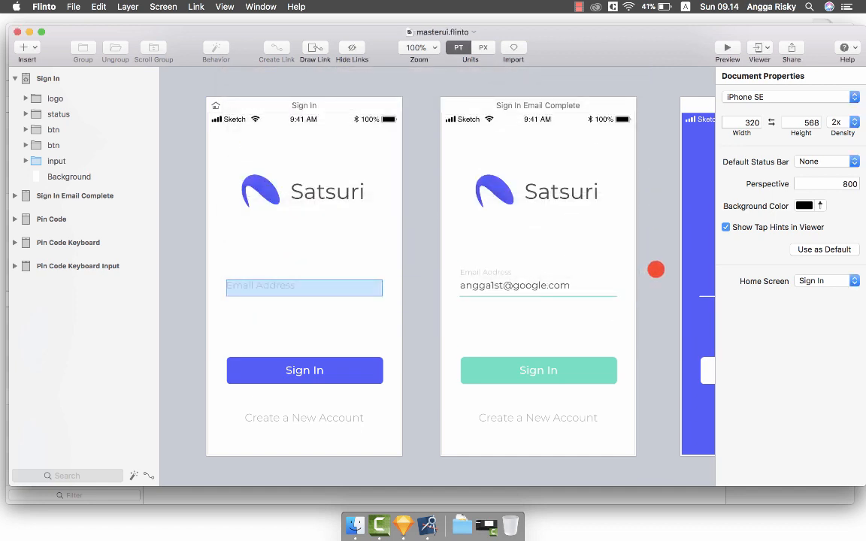
Scroll the canvas to the email-complete screen and select its Sign In button.
{"action": "scroll", "coordinate": [656, 269], "scroll_direction": "right", "scroll_amount": 10}
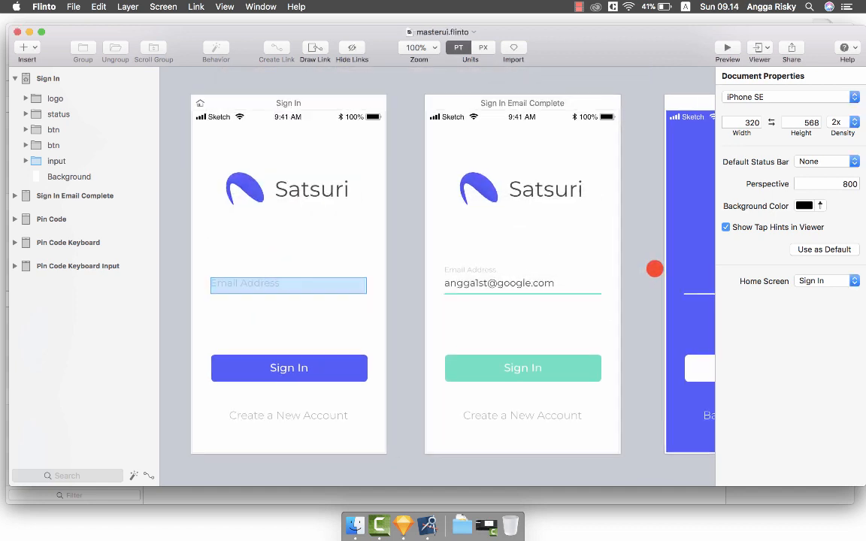
{"action": "scroll", "coordinate": [655, 269], "scroll_direction": "right", "scroll_amount": 2}
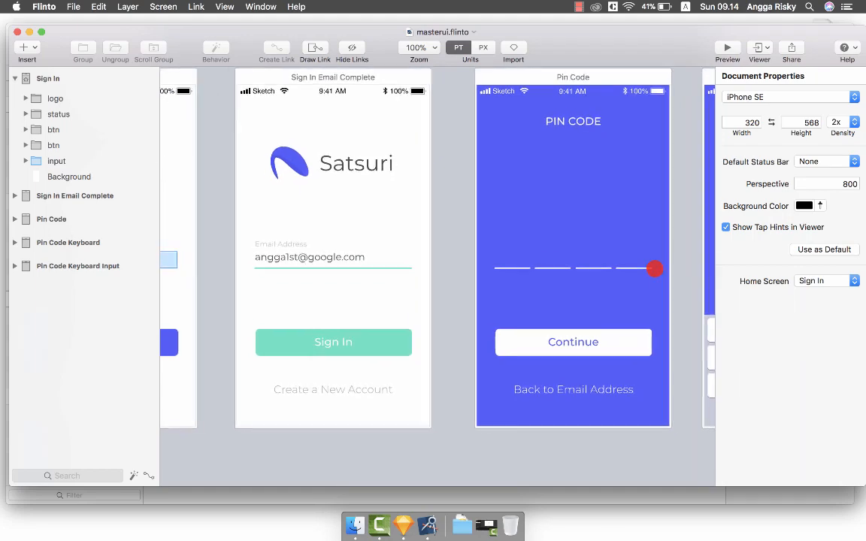
{"action": "scroll", "coordinate": [654, 269], "scroll_direction": "right", "scroll_amount": 2}
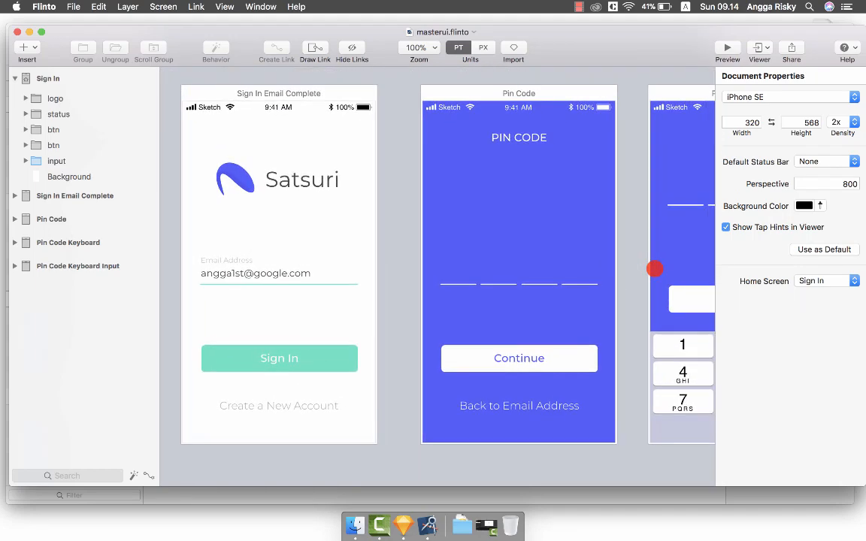
{"action": "left_click", "coordinate": [328, 340]}
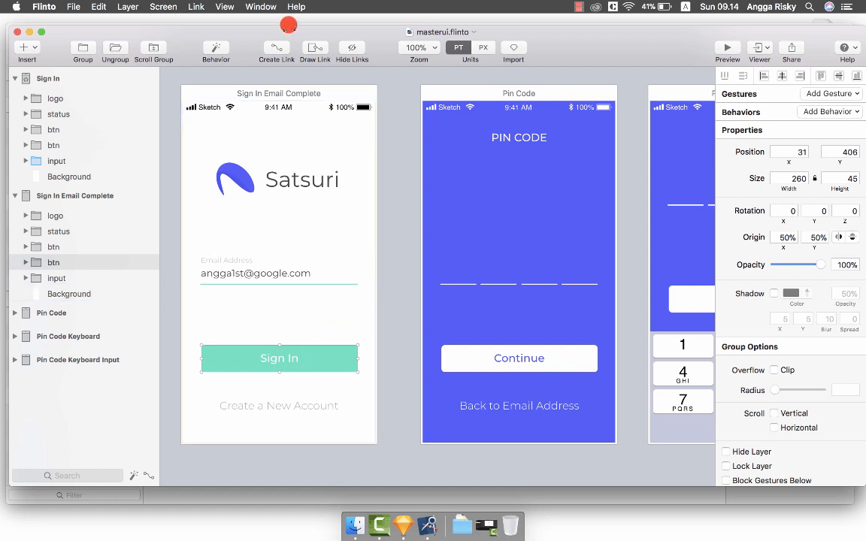
Link the Sign In button to Pin Code with a custom transition, connecting both Background layers.
{"action": "left_click_drag", "start_coordinate": [259, 48], "coordinate": [487, 184]}
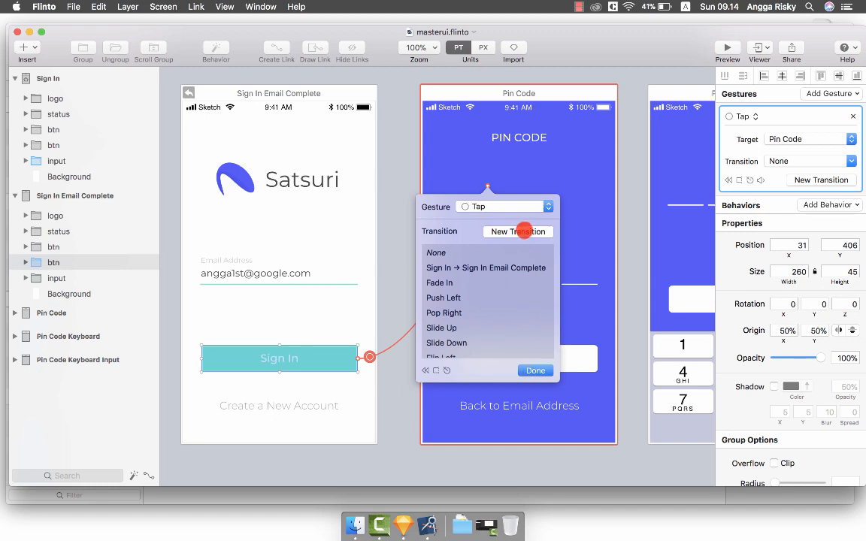
{"action": "left_click", "coordinate": [524, 231]}
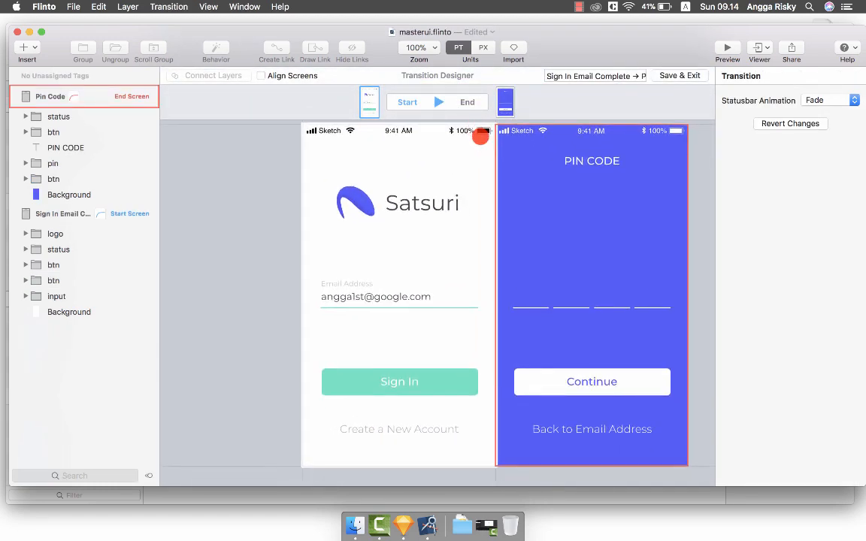
{"action": "left_click", "coordinate": [294, 73]}
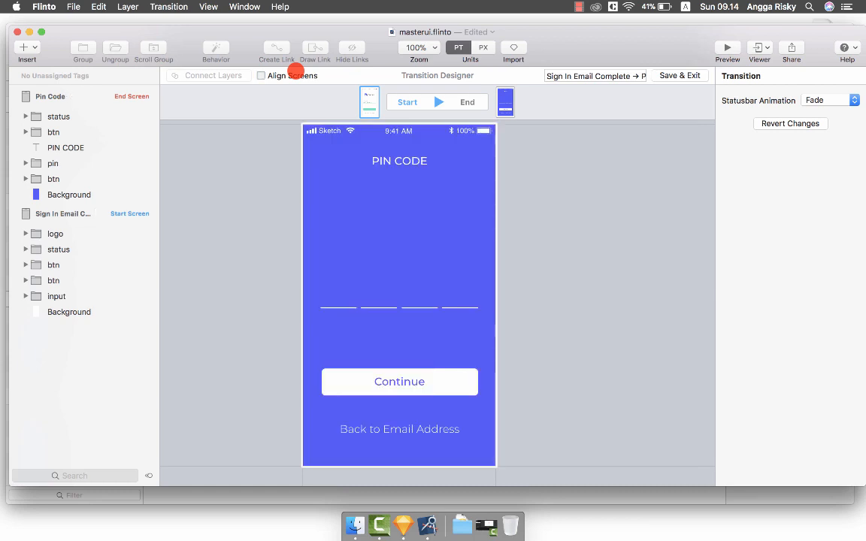
{"action": "left_click", "coordinate": [78, 194]}
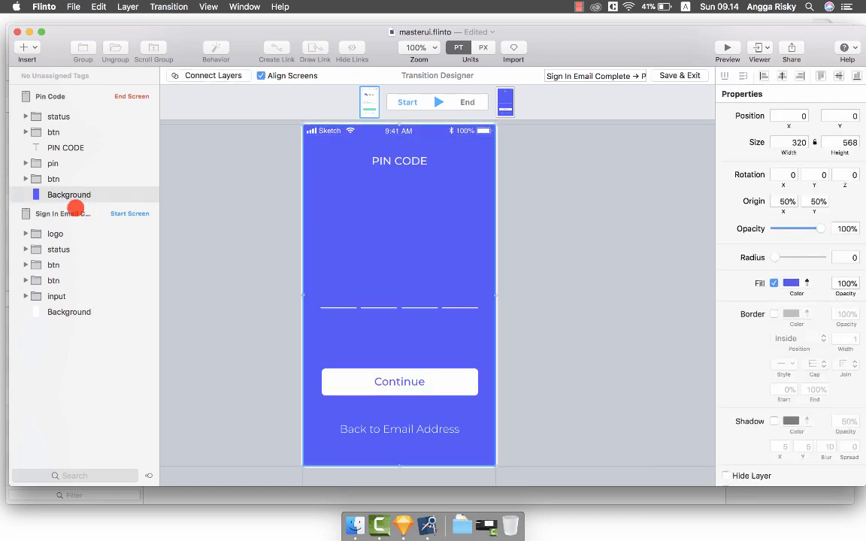
{"action": "left_click", "coordinate": [84, 311], "text": "super"}
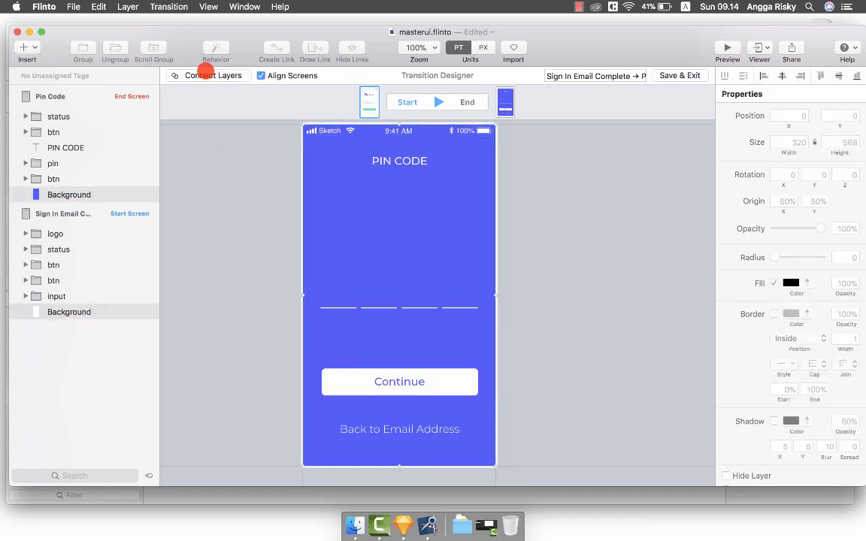
{"action": "left_click", "coordinate": [209, 75]}
Replay the transition and connect the two status layers.
{"action": "left_click", "coordinate": [438, 100]}
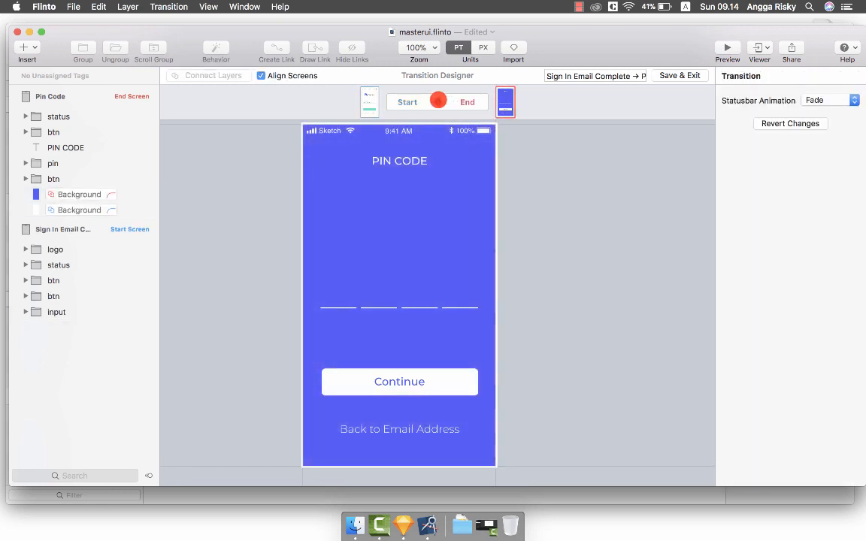
{"action": "left_click", "coordinate": [438, 100]}
{"action": "left_click", "coordinate": [438, 99]}
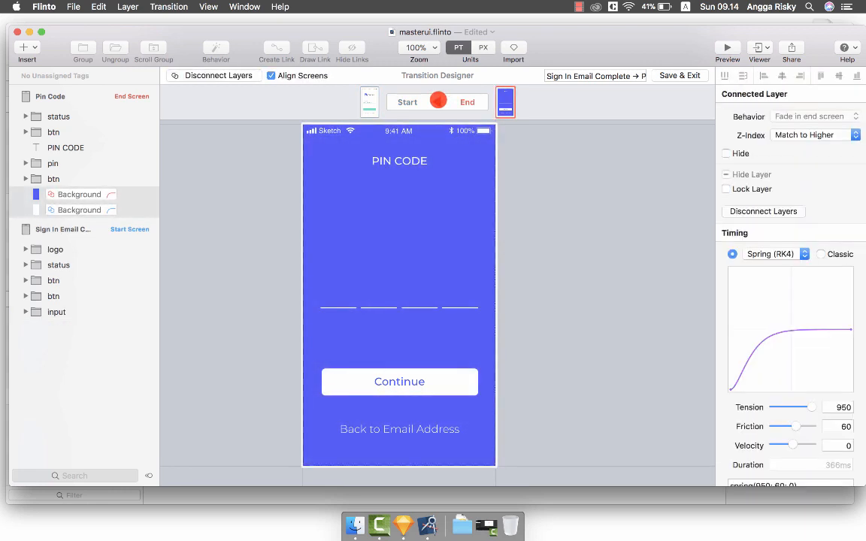
{"action": "left_click", "coordinate": [65, 116]}
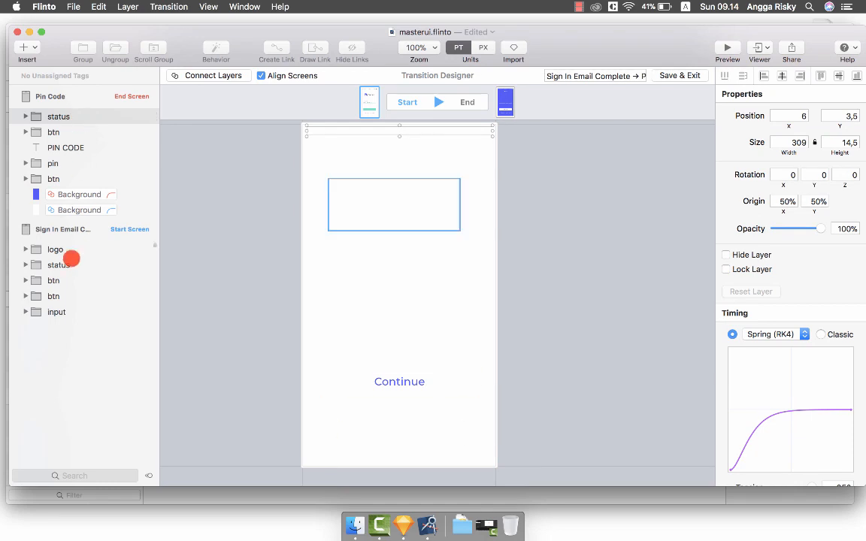
{"action": "left_click", "coordinate": [65, 265], "text": "super"}
{"action": "left_click", "coordinate": [229, 75]}
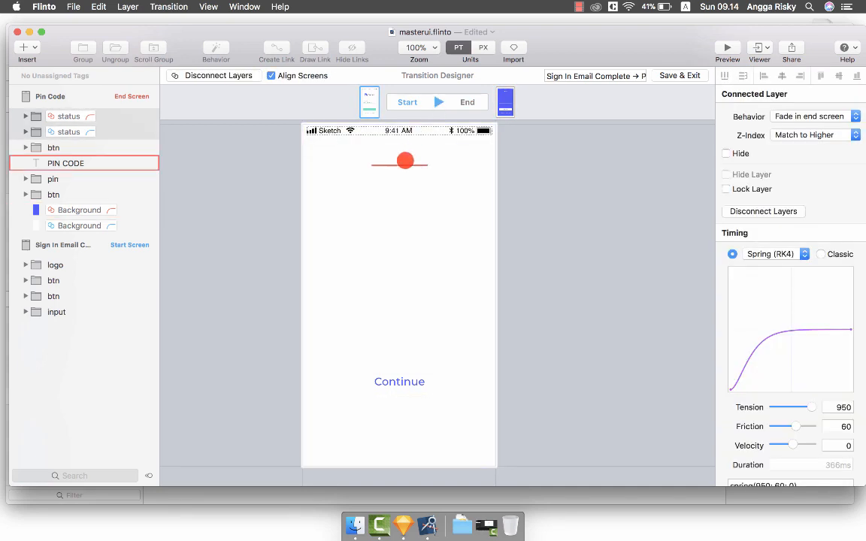
Start the PIN CODE title 10 pt lower at 0% opacity with a 500 ms delay.
{"action": "left_click", "coordinate": [112, 167]}
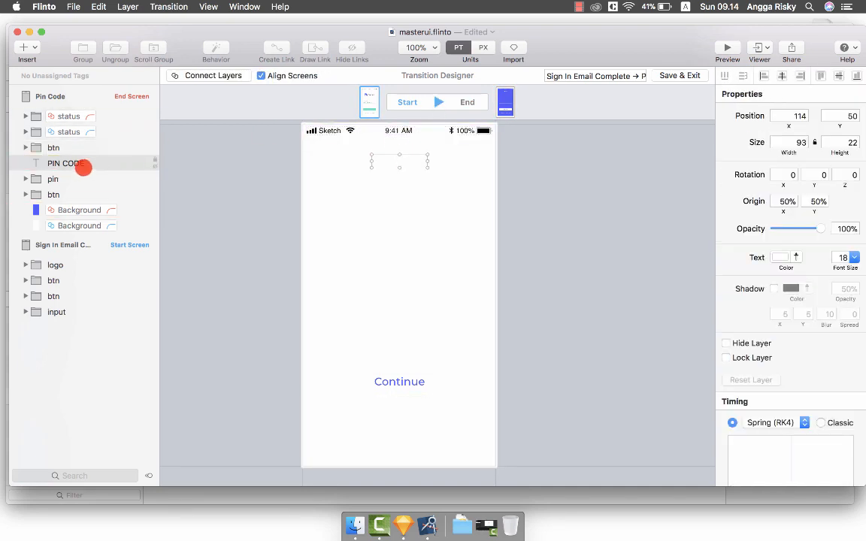
{"action": "key", "text": "shift+Down"}
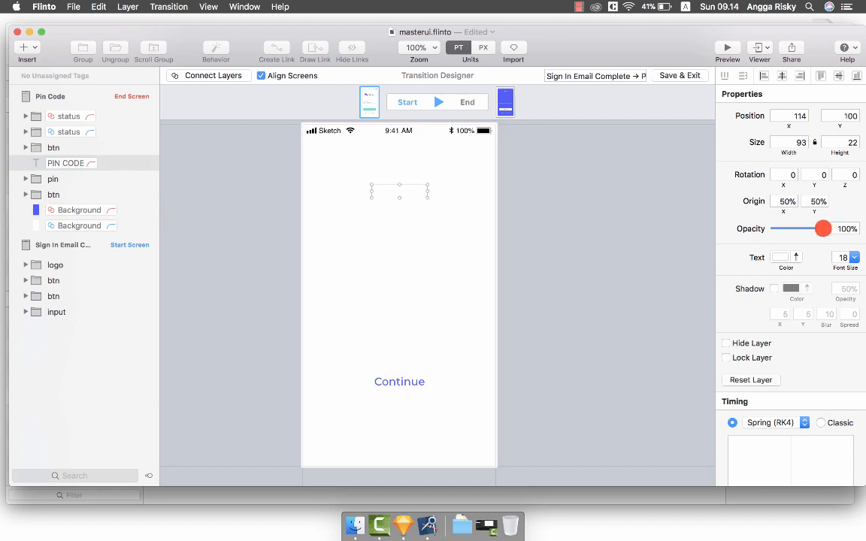
{"action": "left_click_drag", "start_coordinate": [823, 229], "coordinate": [661, 218]}
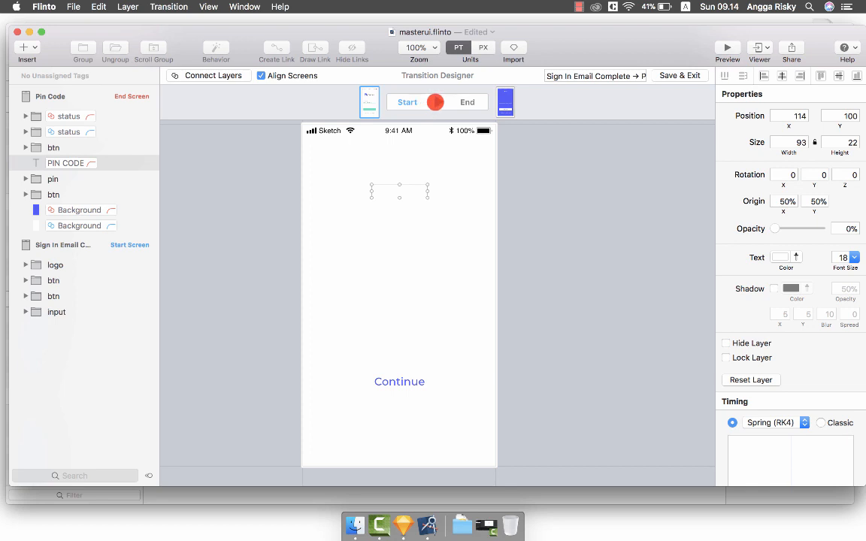
{"action": "left_click", "coordinate": [435, 103]}
{"action": "left_click", "coordinate": [435, 103]}
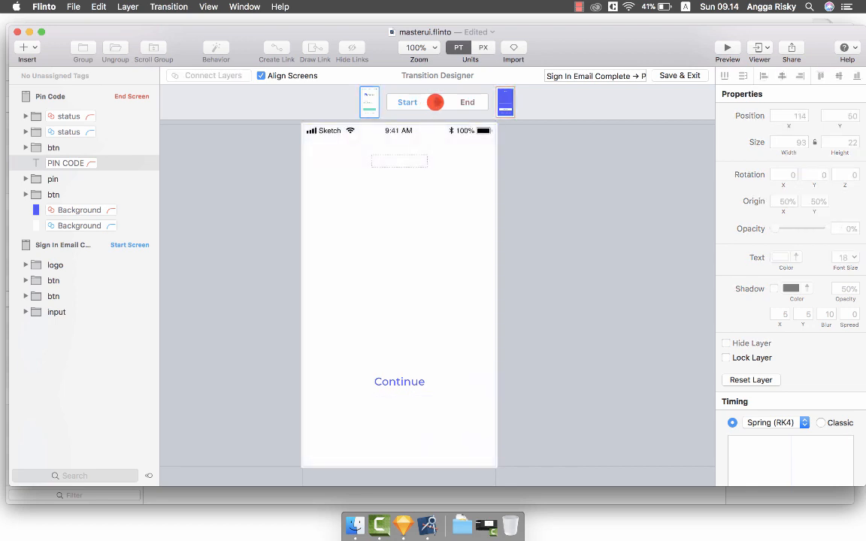
{"action": "left_click", "coordinate": [436, 102]}
{"action": "left_click", "coordinate": [435, 102]}
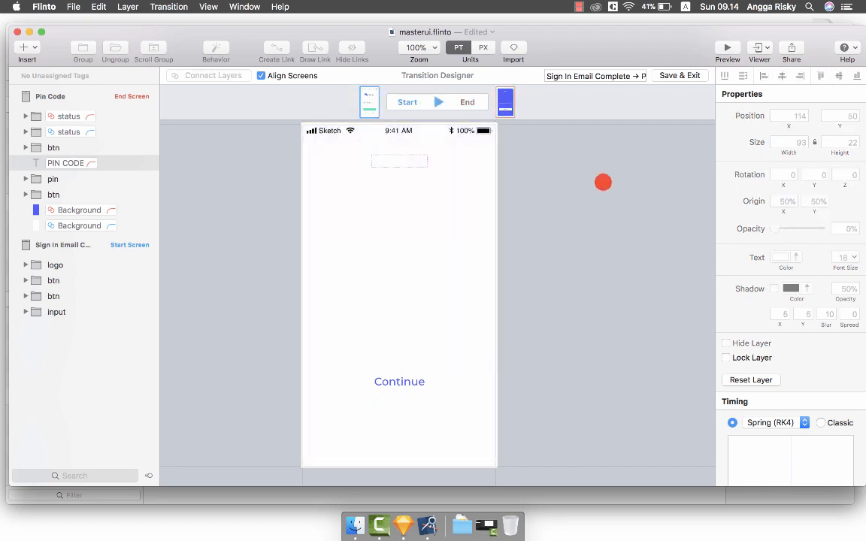
{"action": "scroll", "coordinate": [811, 321], "scroll_direction": "down", "scroll_amount": 5}
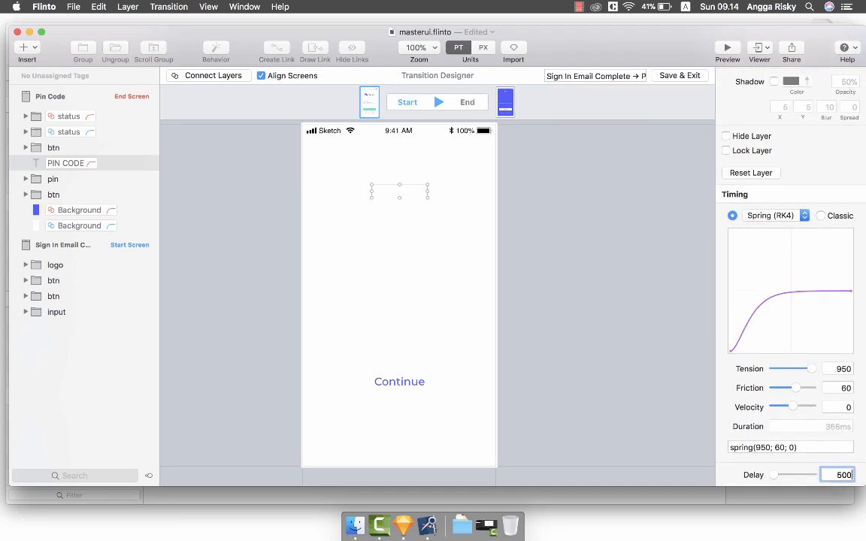
{"action": "key", "text": "Return"}
Replay the title fade-in and save the transition.
{"action": "left_click", "coordinate": [436, 99]}
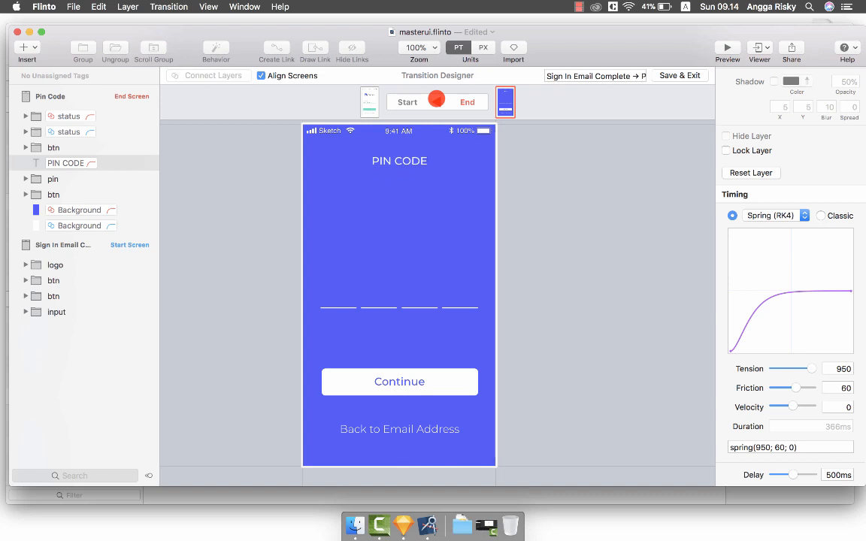
{"action": "left_click", "coordinate": [437, 101]}
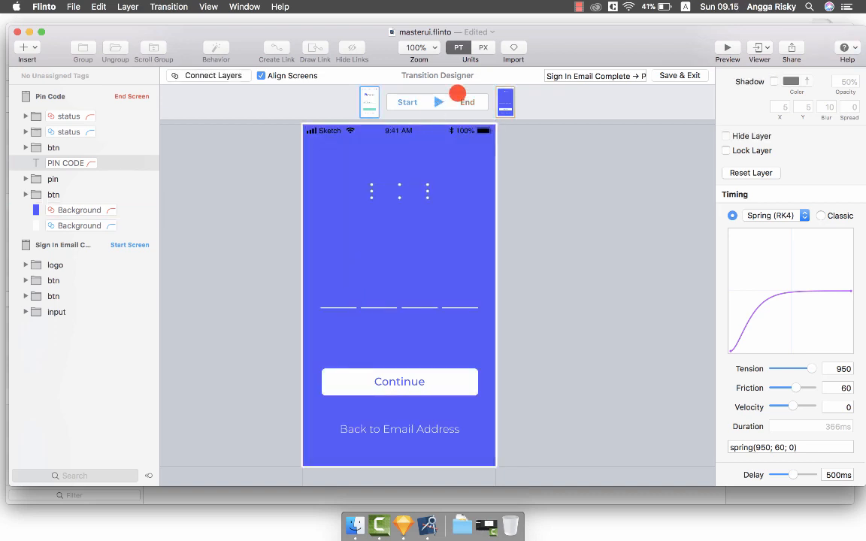
{"action": "left_click", "coordinate": [522, 214]}
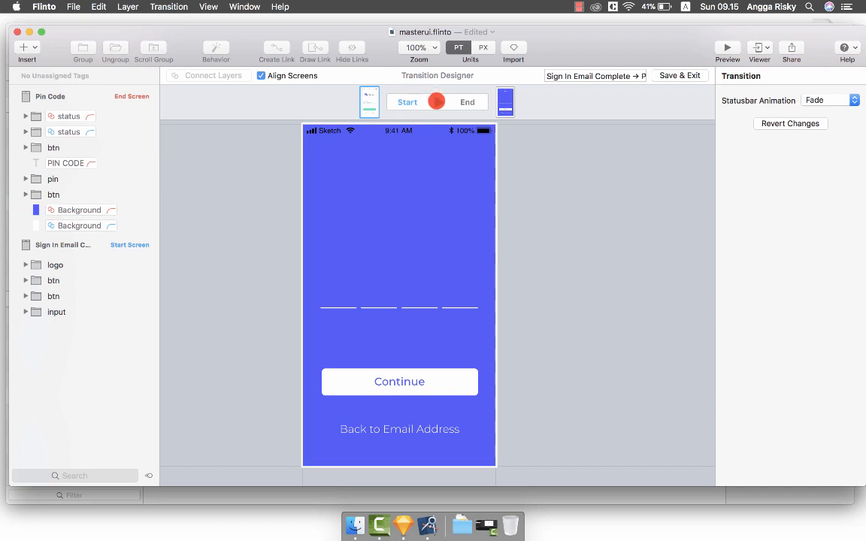
{"action": "left_click", "coordinate": [436, 101]}
{"action": "left_click", "coordinate": [436, 100]}
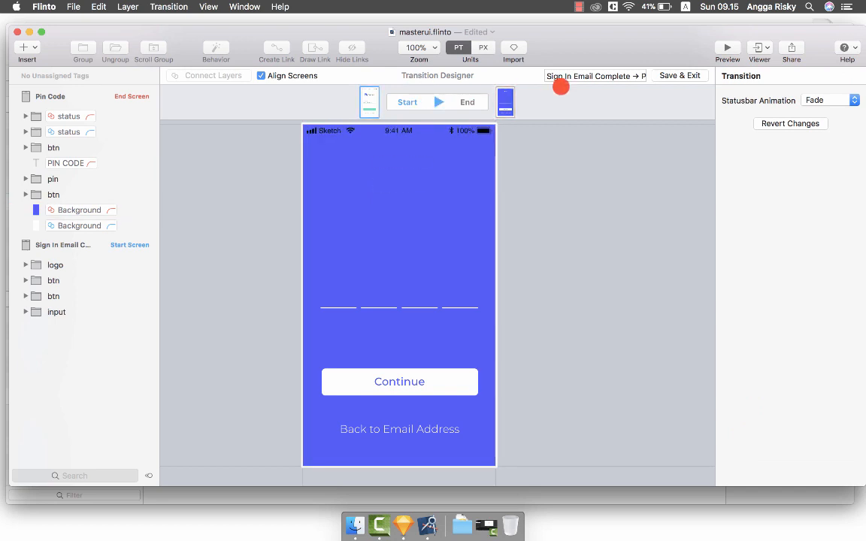
{"action": "left_click", "coordinate": [78, 211]}
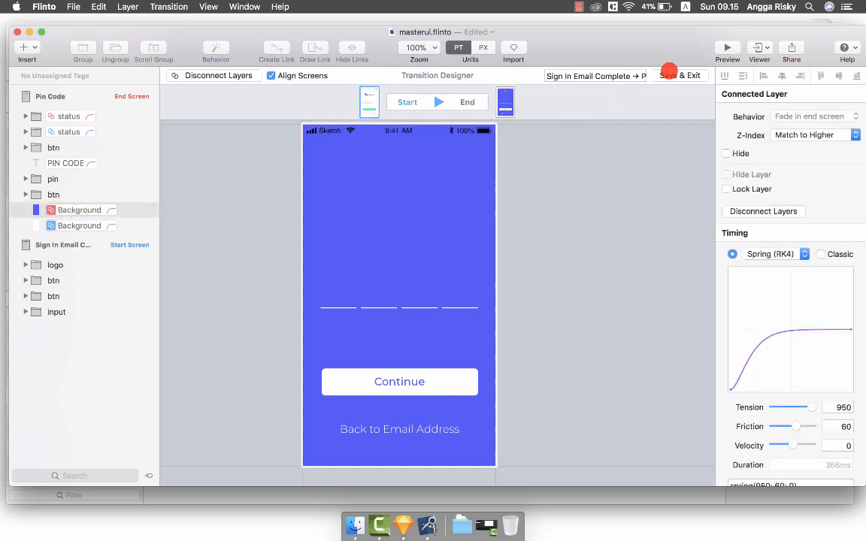
{"action": "left_click", "coordinate": [668, 75]}
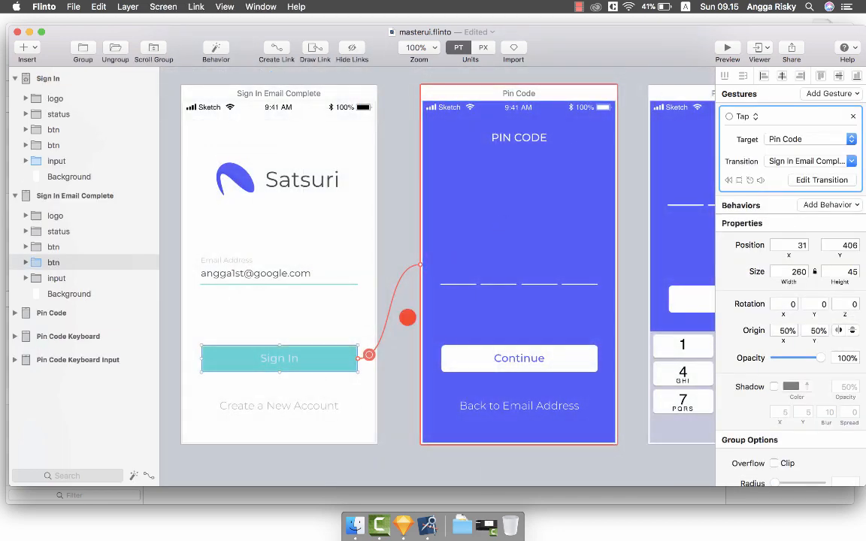
Reopen the Sign In → Pin Code transition and inspect the connected Background layers.
{"action": "left_click", "coordinate": [396, 354]}
{"action": "left_click", "coordinate": [331, 357]}
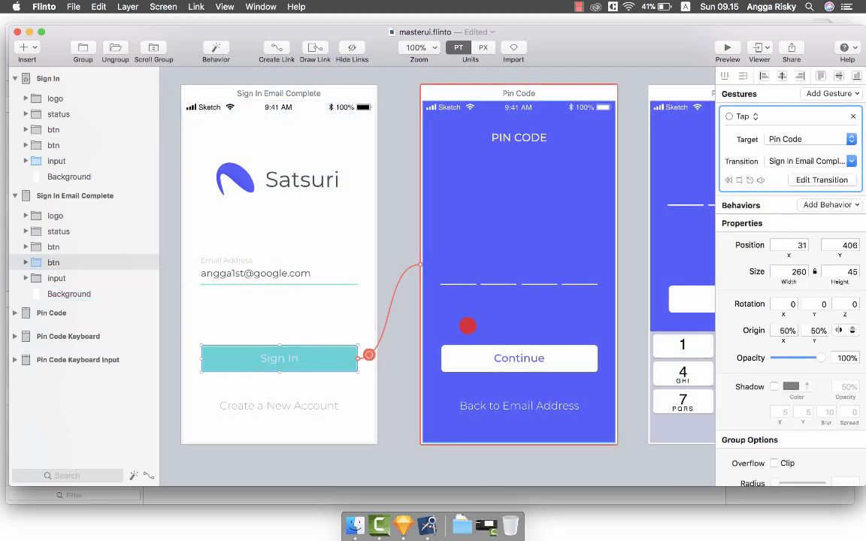
{"action": "left_click", "coordinate": [822, 179]}
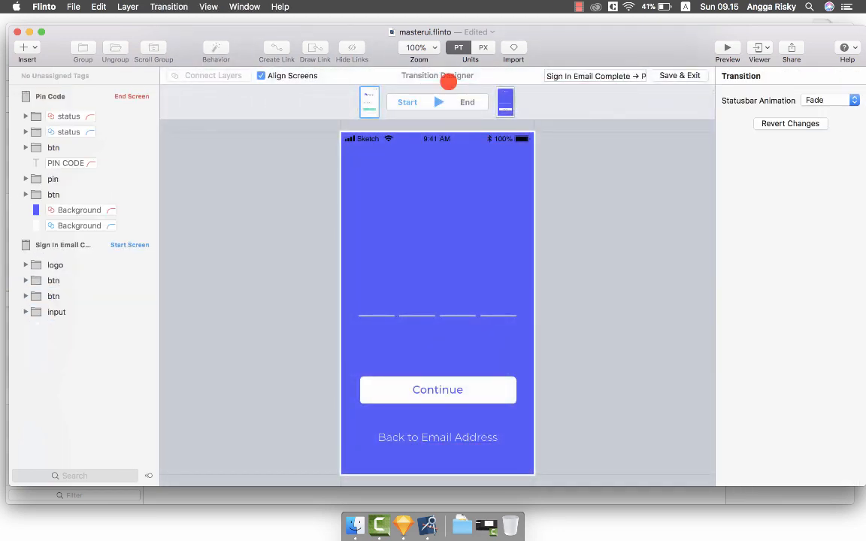
{"action": "left_click", "coordinate": [436, 100]}
{"action": "left_click", "coordinate": [436, 99]}
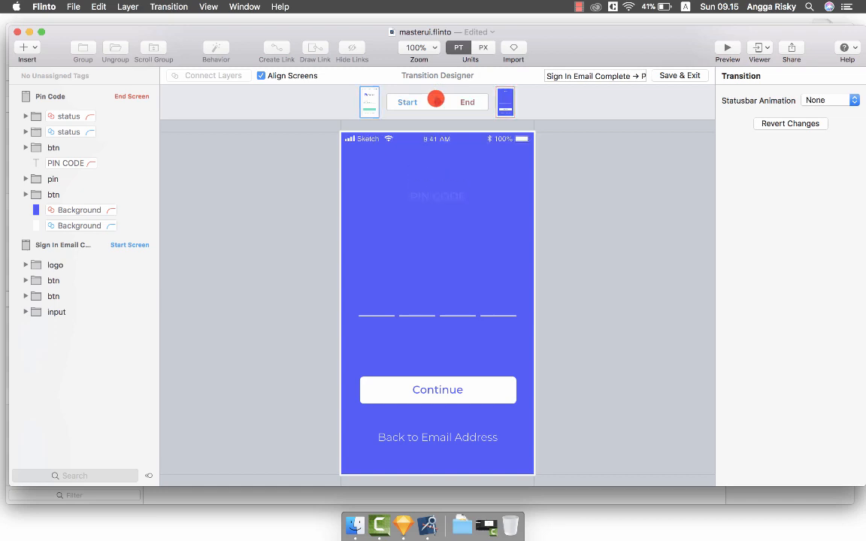
{"action": "scroll", "coordinate": [432, 214], "scroll_direction": "down", "scroll_amount": 3}
{"action": "scroll", "coordinate": [434, 213], "scroll_direction": "up", "scroll_amount": 2}
{"action": "scroll", "coordinate": [433, 214], "scroll_direction": "right", "scroll_amount": 2}
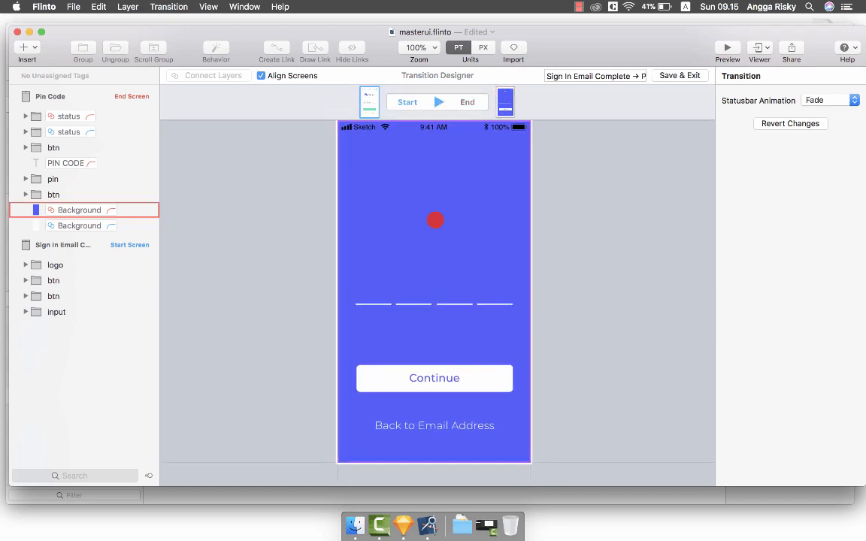
{"action": "left_click", "coordinate": [424, 214]}
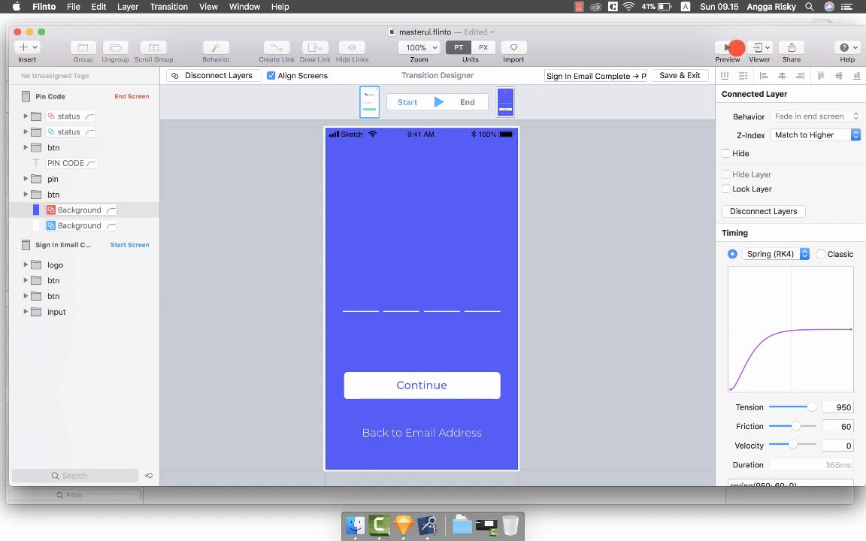
Preview the prototype, entering the email and signing in to test the Pin Code transition.
{"action": "left_click", "coordinate": [735, 48]}
{"action": "left_click", "coordinate": [425, 359]}
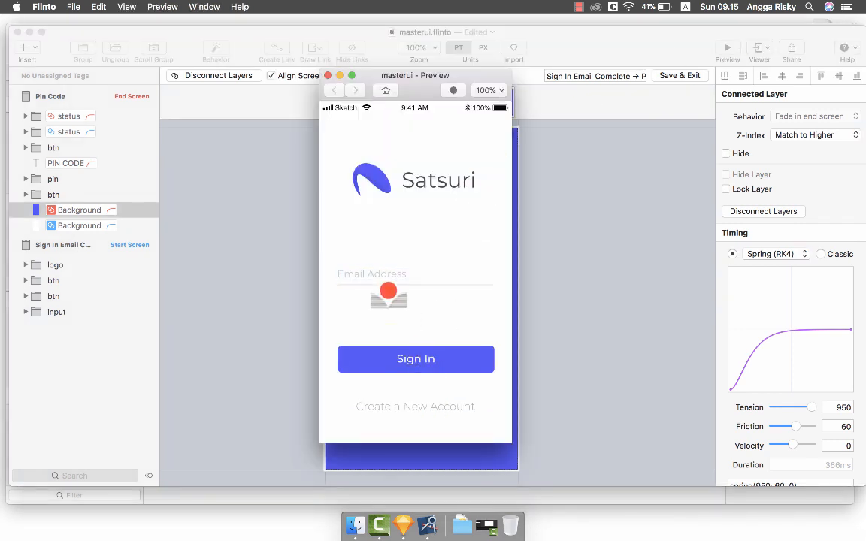
{"action": "left_click", "coordinate": [385, 287]}
{"action": "left_click", "coordinate": [413, 358]}
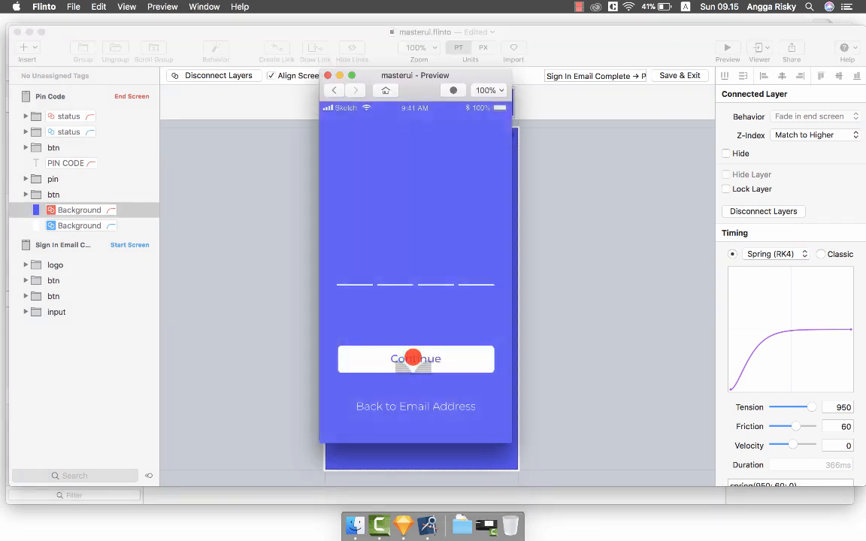
{"action": "left_click", "coordinate": [327, 75]}
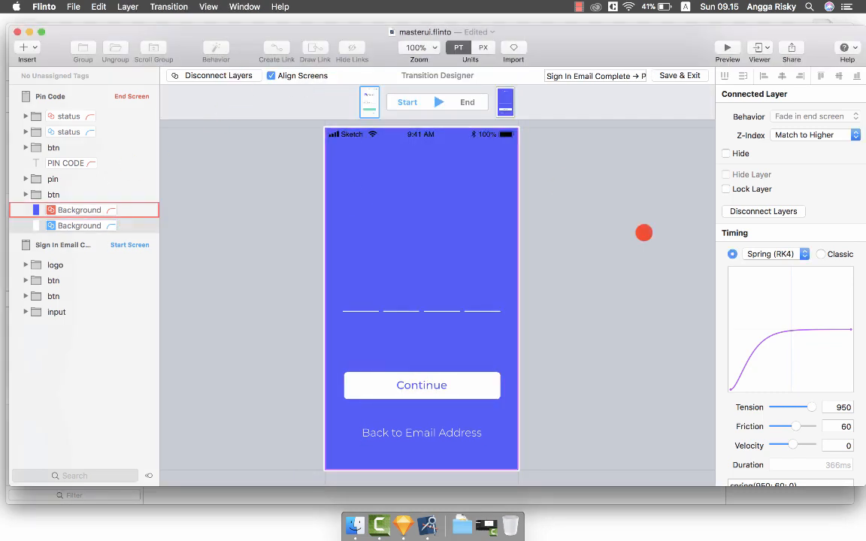
Disconnect and reconnect the two Background layers.
{"action": "scroll", "coordinate": [753, 311], "scroll_direction": "down", "scroll_amount": 2}
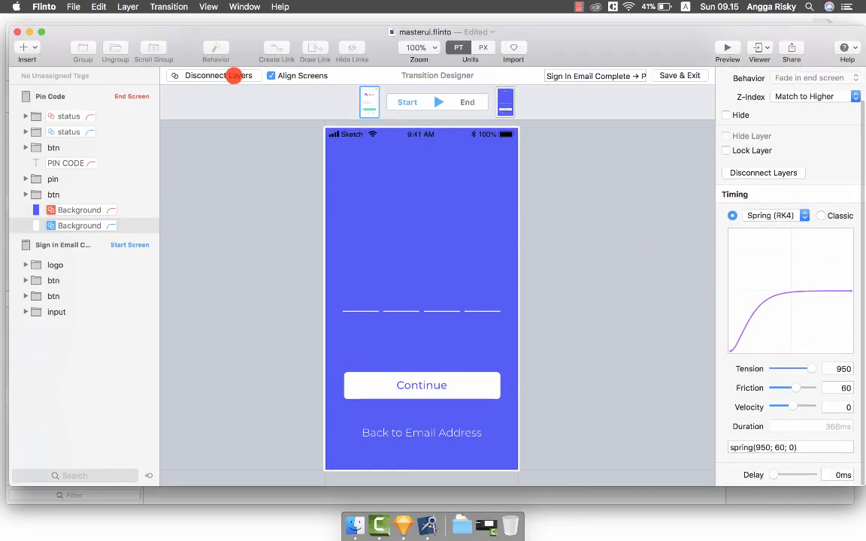
{"action": "left_click", "coordinate": [96, 163]}
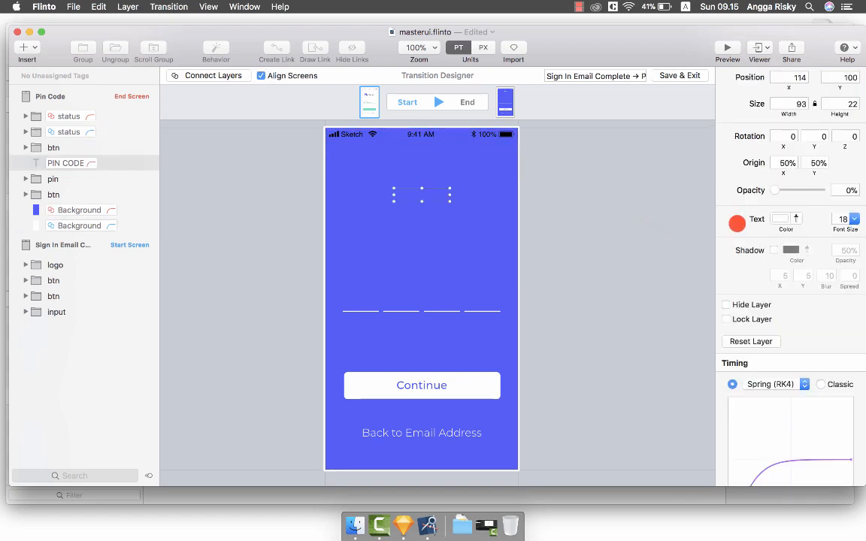
{"action": "scroll", "coordinate": [782, 241], "scroll_direction": "down", "scroll_amount": 5}
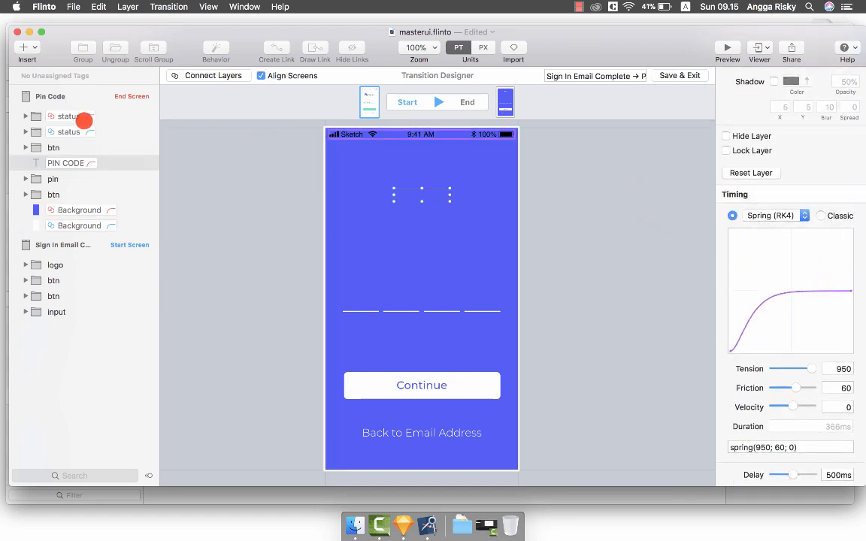
{"action": "left_click", "coordinate": [82, 118]}
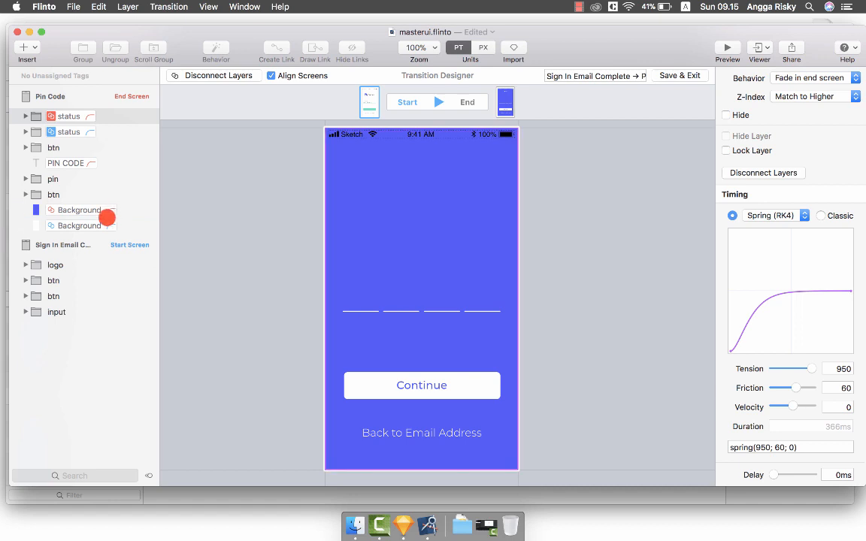
{"action": "left_click", "coordinate": [104, 223]}
{"action": "left_click", "coordinate": [226, 75]}
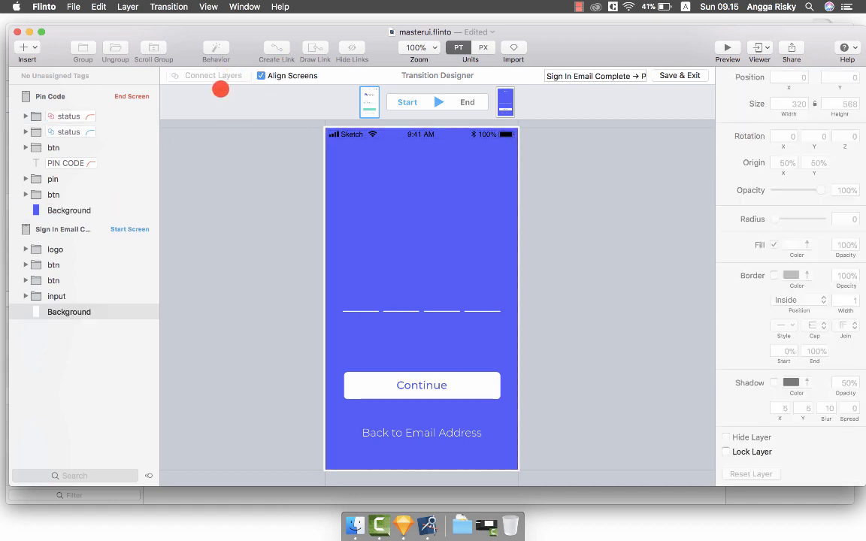
{"action": "left_click", "coordinate": [90, 205]}
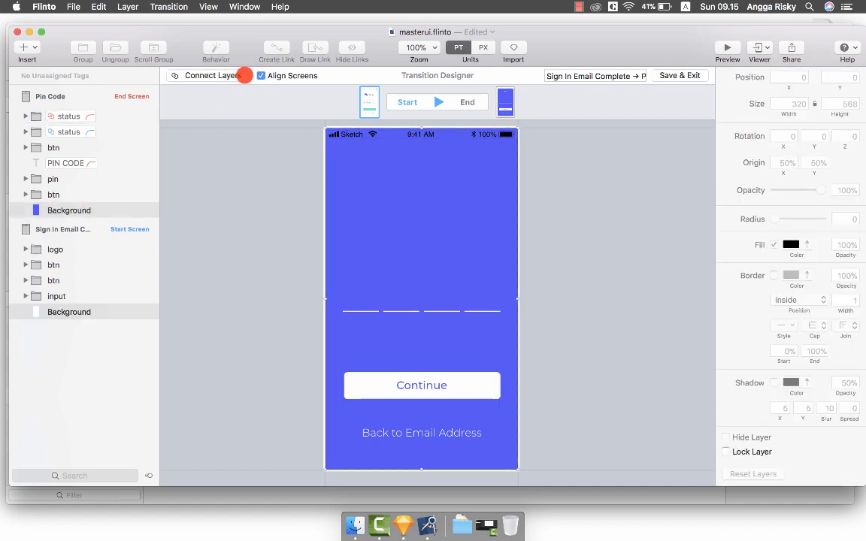
{"action": "left_click", "coordinate": [233, 76]}
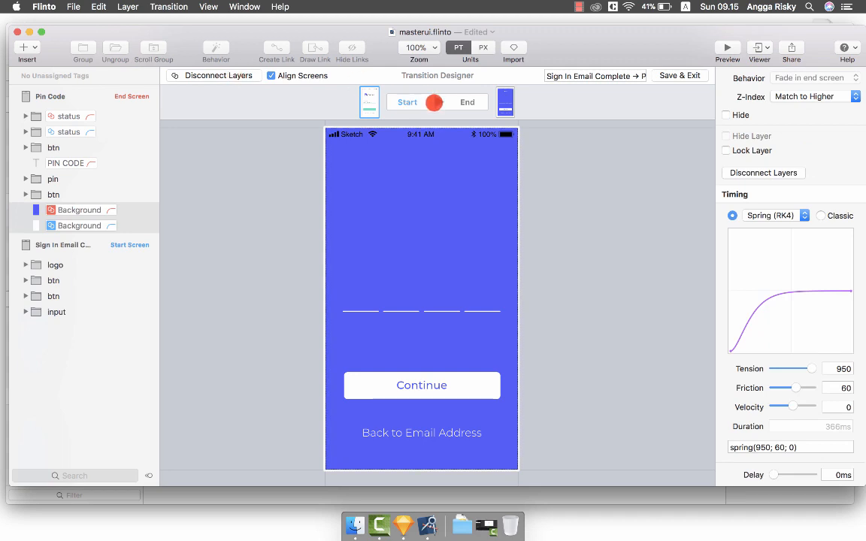
Replay the transition and check the linked Background layers.
{"action": "left_click", "coordinate": [434, 102]}
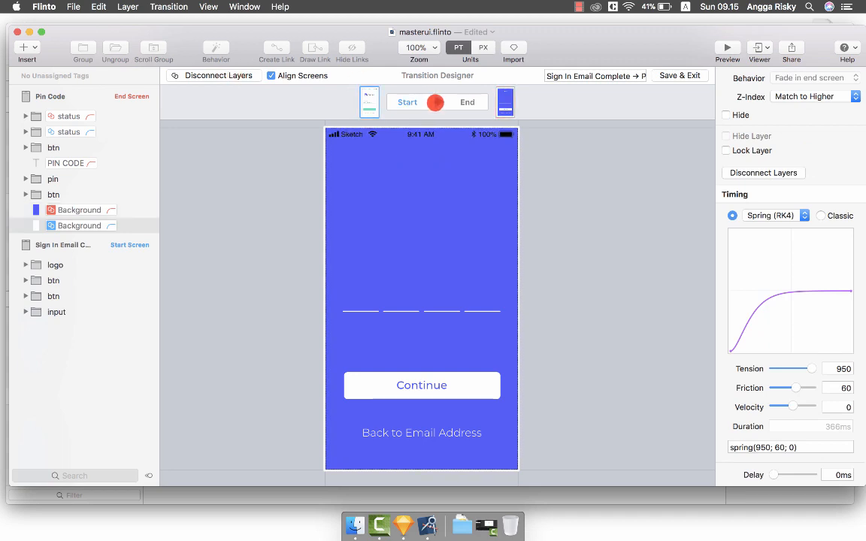
{"action": "left_click", "coordinate": [435, 102]}
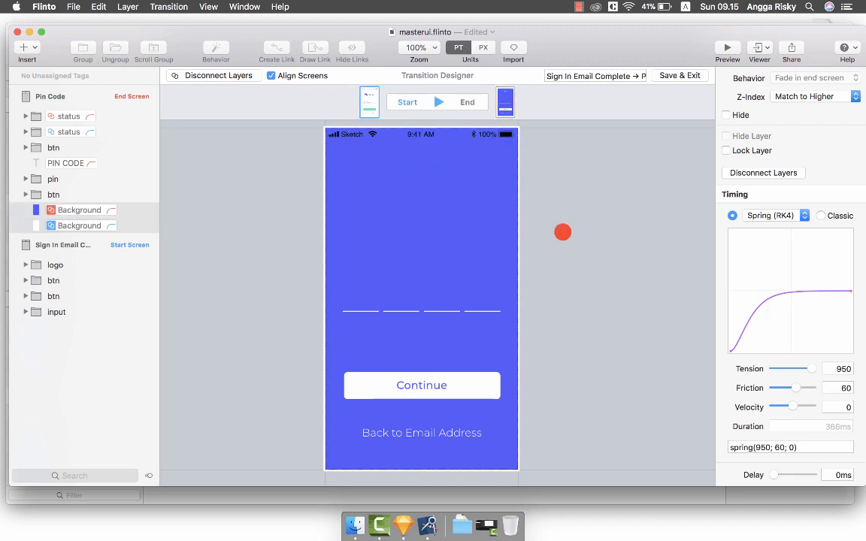
{"action": "left_click", "coordinate": [562, 233]}
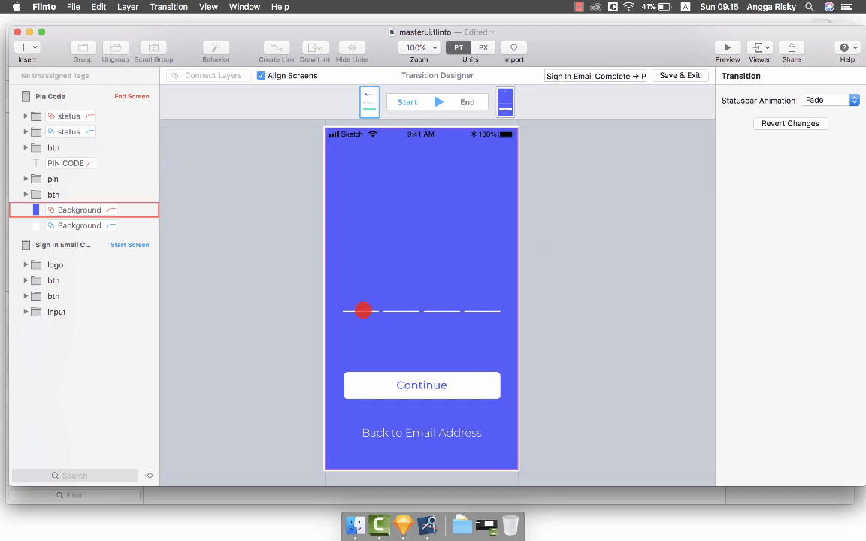
{"action": "left_click", "coordinate": [368, 309]}
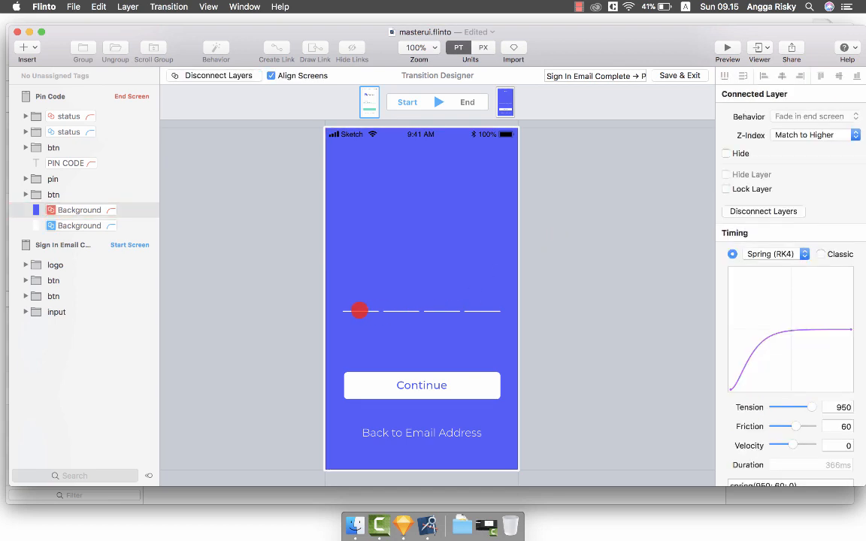
{"action": "left_click", "coordinate": [64, 178]}
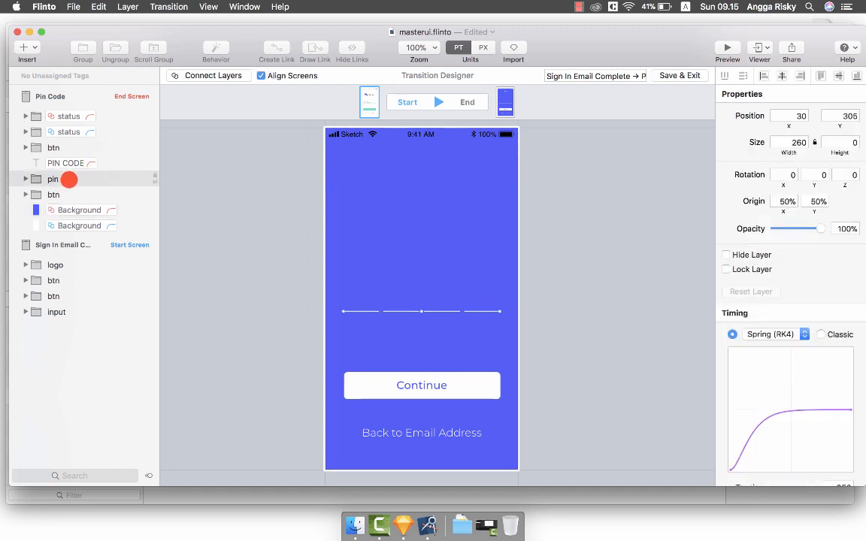
Start the pin lines 50 pt higher at 0% opacity.
{"action": "key", "text": "shift+Up"}
{"action": "key", "text": "shift+Up"}
{"action": "key", "text": "shift+Up"}
{"action": "key", "text": "shift+Up"}
{"action": "key", "text": "shift+Up"}
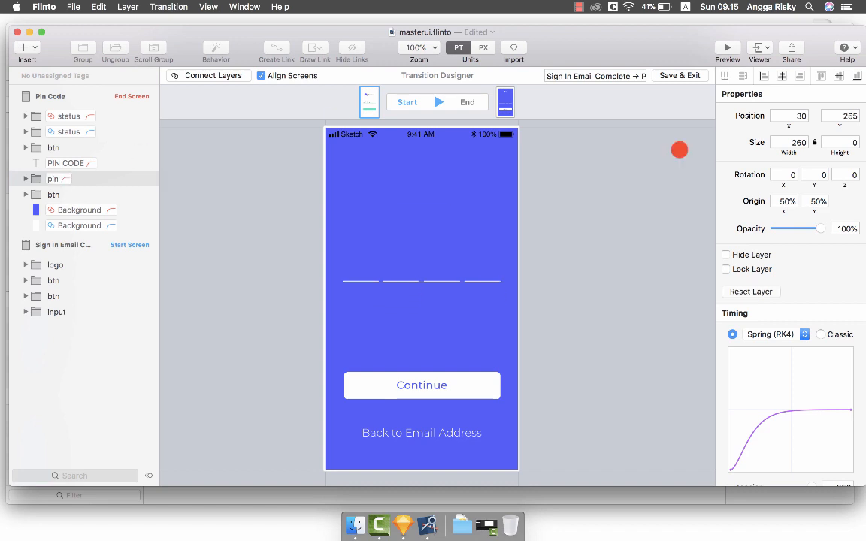
{"action": "left_click_drag", "start_coordinate": [819, 226], "coordinate": [696, 226]}
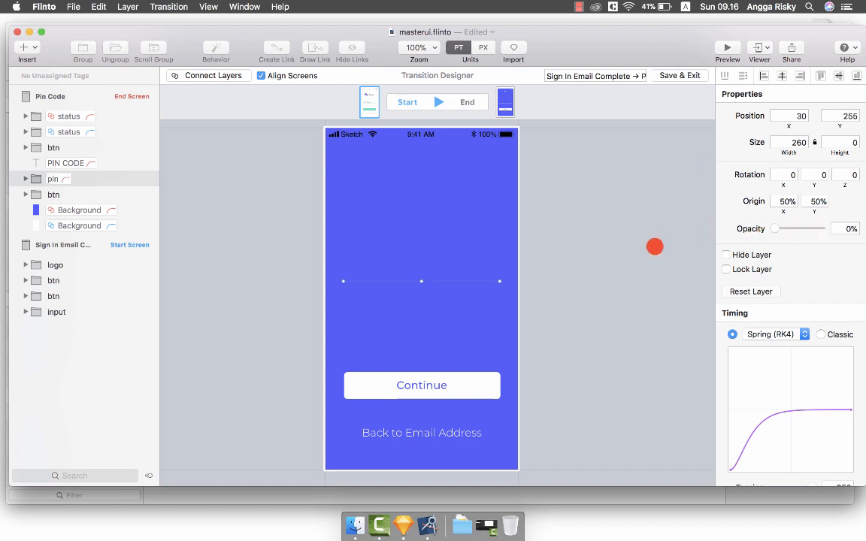
{"action": "scroll", "coordinate": [562, 292], "scroll_direction": "down", "scroll_amount": 2}
{"action": "scroll", "coordinate": [562, 292], "scroll_direction": "right", "scroll_amount": 2}
Start the Continue and Back buttons 40 pt lower at 0% opacity with a 700 ms delay.
{"action": "left_click", "coordinate": [426, 361]}
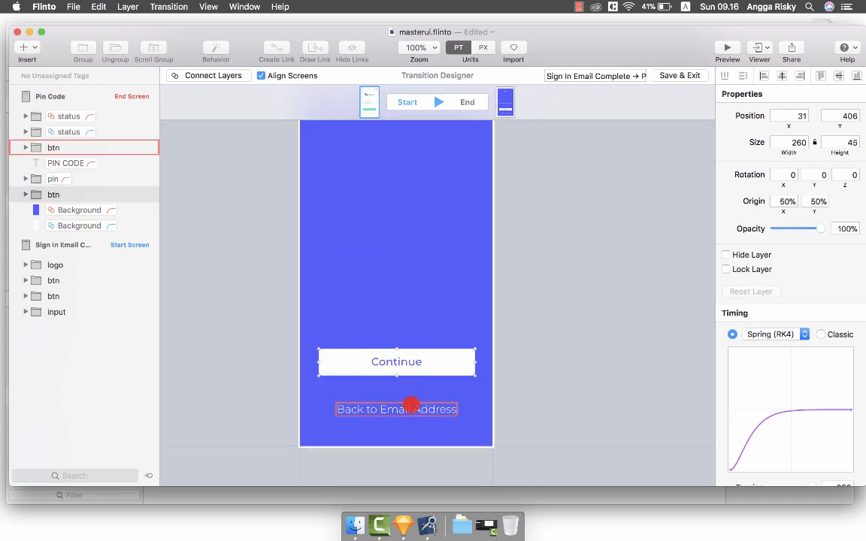
{"action": "left_click", "coordinate": [410, 407], "text": "shift"}
{"action": "key", "text": "shift+Down"}
{"action": "key", "text": "shift+Down"}
{"action": "key", "text": "shift+Down"}
{"action": "key", "text": "shift+Down"}
{"action": "key", "text": "shift+Down"}
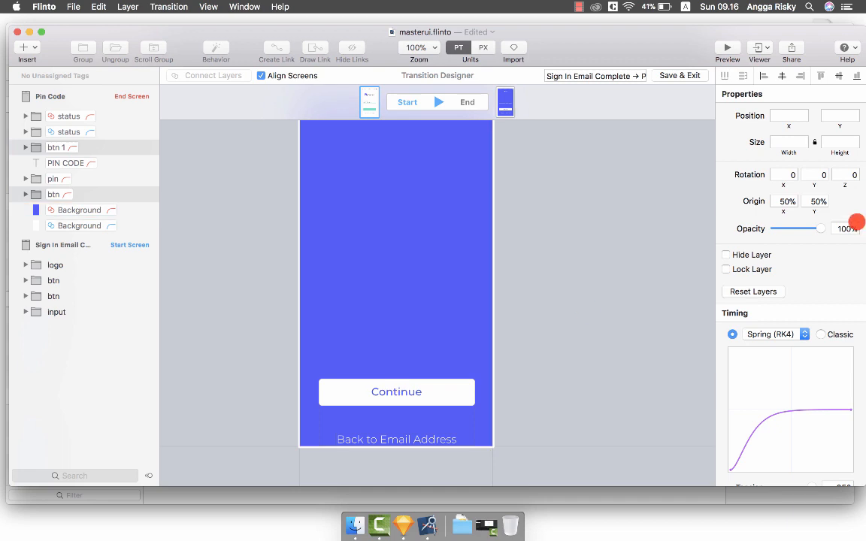
{"action": "left_click_drag", "start_coordinate": [818, 226], "coordinate": [741, 237]}
{"action": "scroll", "coordinate": [827, 305], "scroll_direction": "down", "scroll_amount": 5}
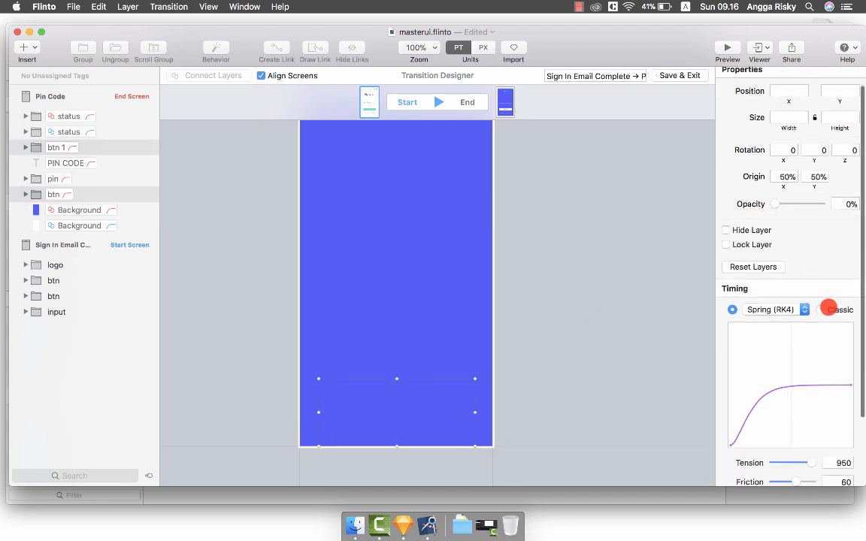
{"action": "left_click", "coordinate": [830, 474]}
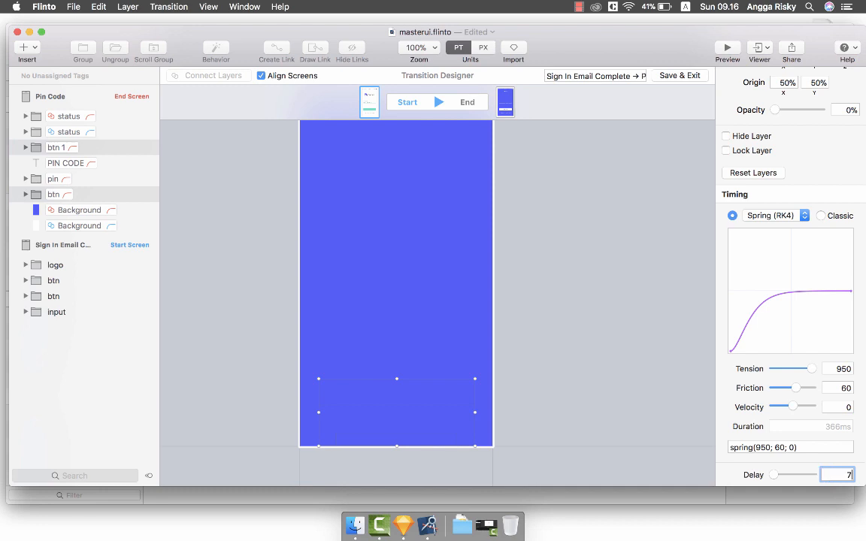
{"action": "type", "text": "700"}
{"action": "key", "text": "Return"}
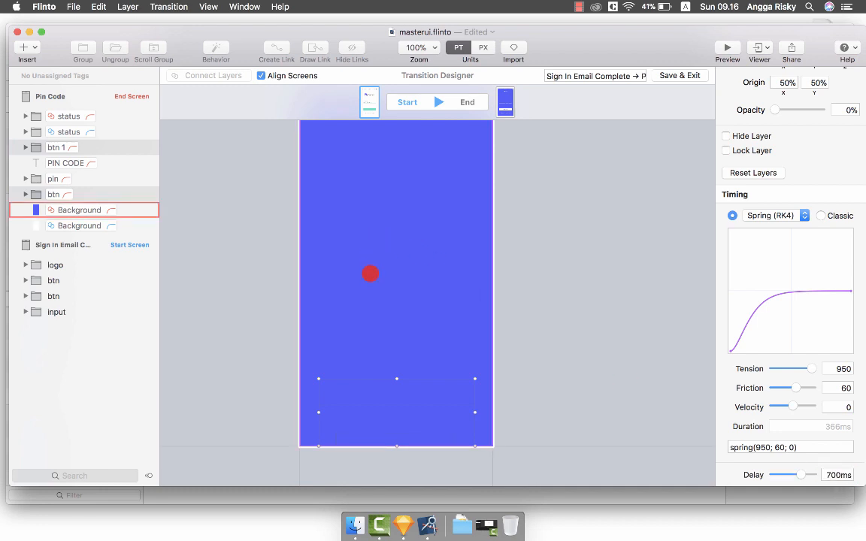
Give the pin lines a 600 ms delay and save the transition.
{"action": "left_click", "coordinate": [93, 172]}
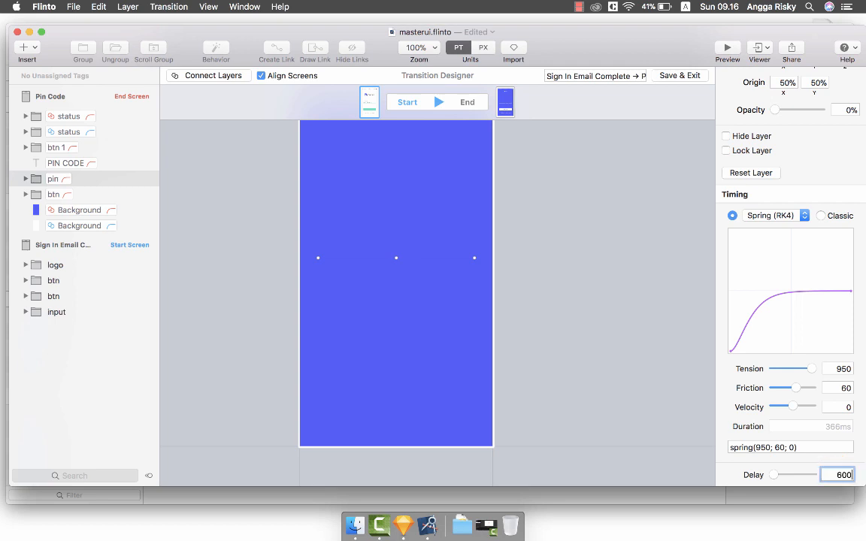
{"action": "key", "text": "Return"}
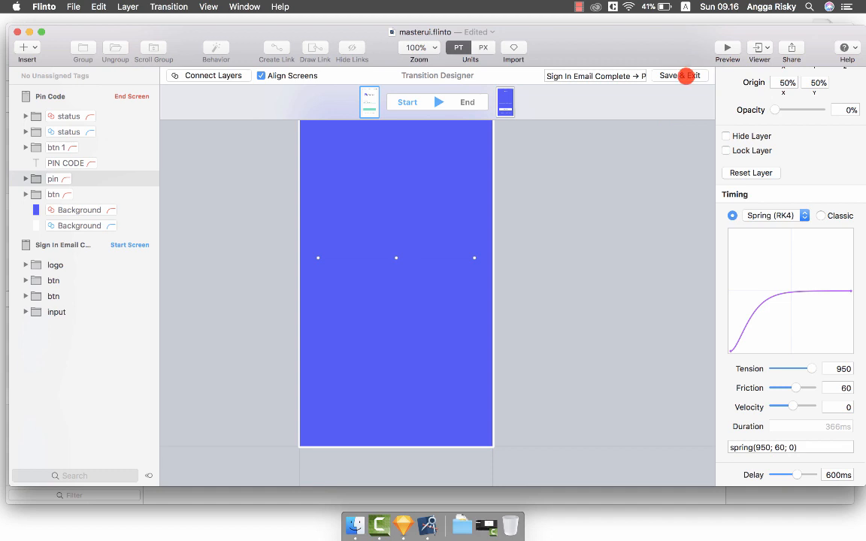
{"action": "left_click", "coordinate": [685, 76]}
Preview the prototype, entering the email and signing in to reach Pin Code.
{"action": "left_click", "coordinate": [727, 47]}
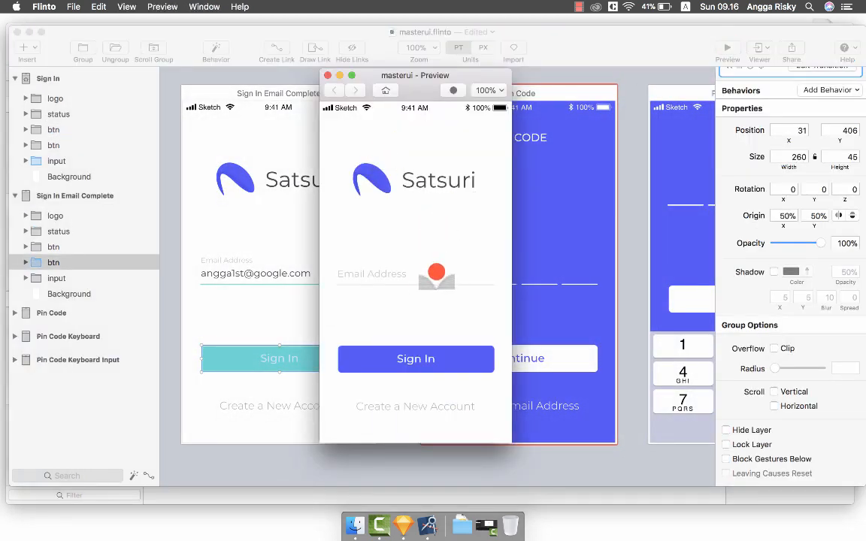
{"action": "left_click", "coordinate": [424, 275]}
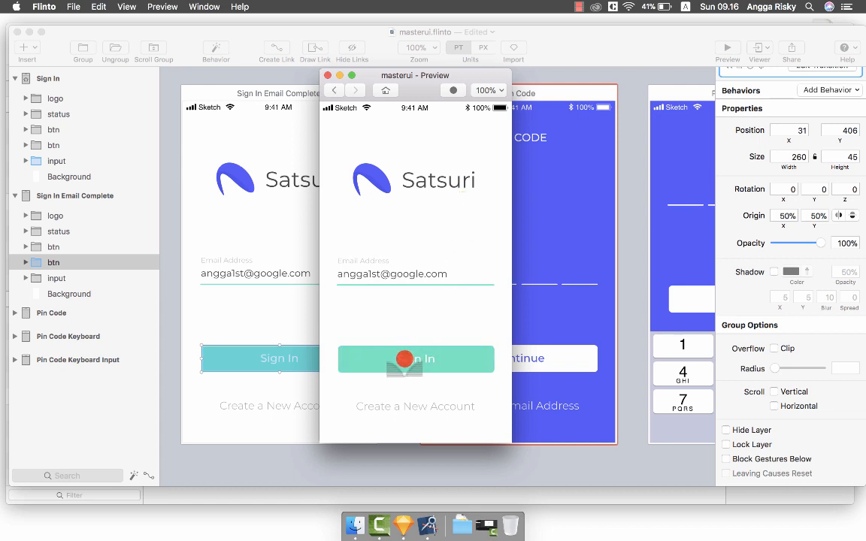
{"action": "left_click", "coordinate": [411, 358]}
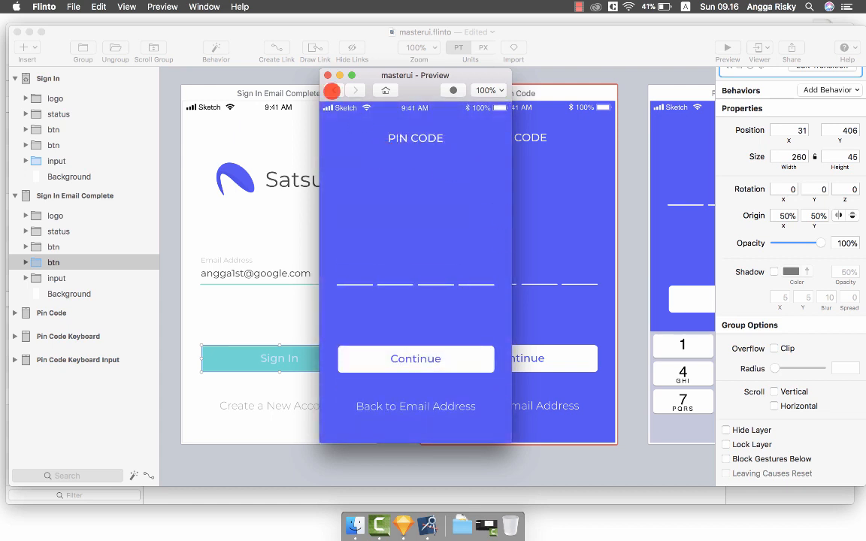
{"action": "left_click", "coordinate": [328, 76]}
Link the Pin Code pin lines to Pin Code Keyboard with a new transition.
{"action": "scroll", "coordinate": [477, 116], "scroll_direction": "right", "scroll_amount": 5}
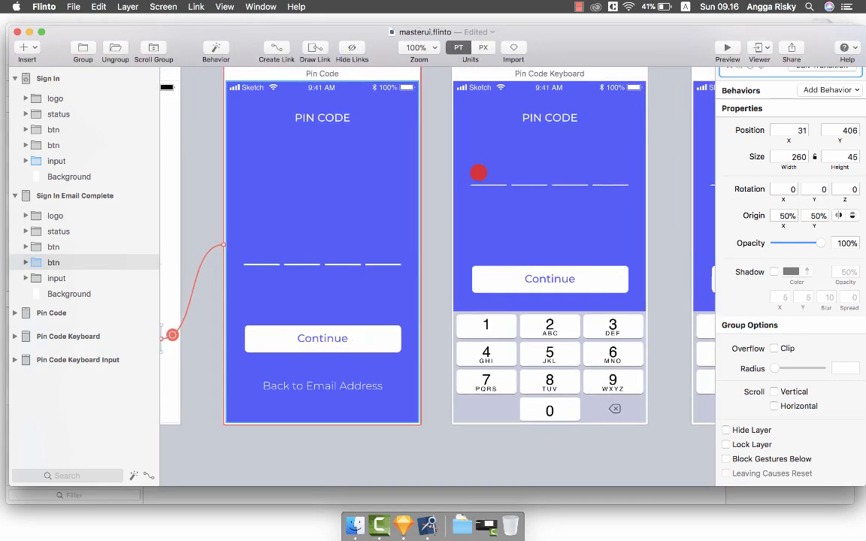
{"action": "left_click", "coordinate": [356, 263]}
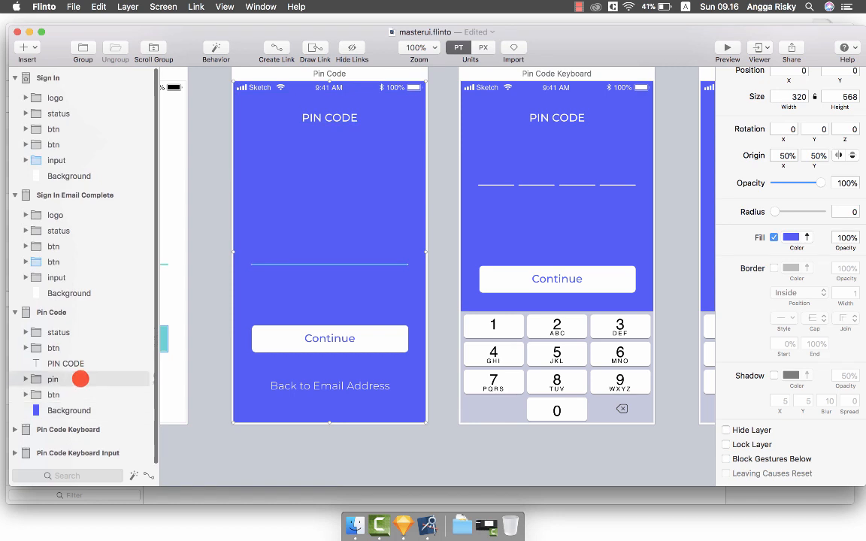
{"action": "left_click", "coordinate": [81, 379]}
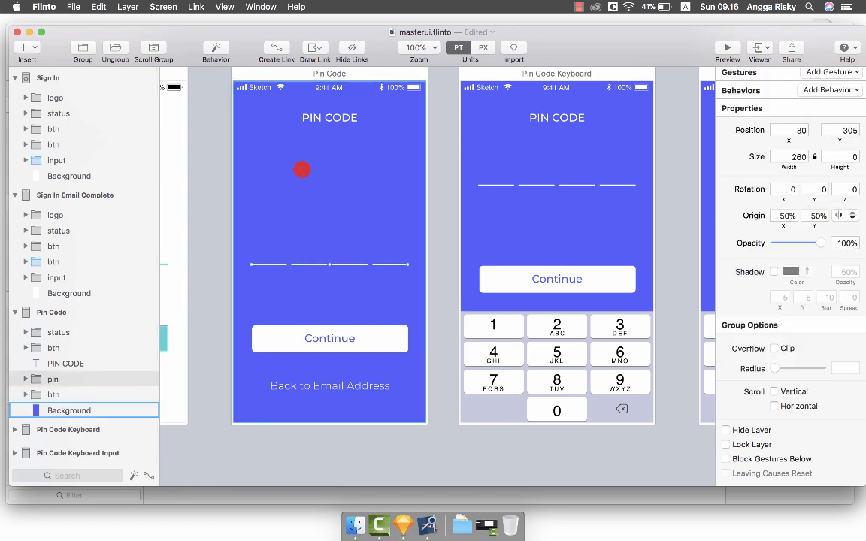
{"action": "left_click", "coordinate": [270, 47]}
{"action": "left_click", "coordinate": [524, 180]}
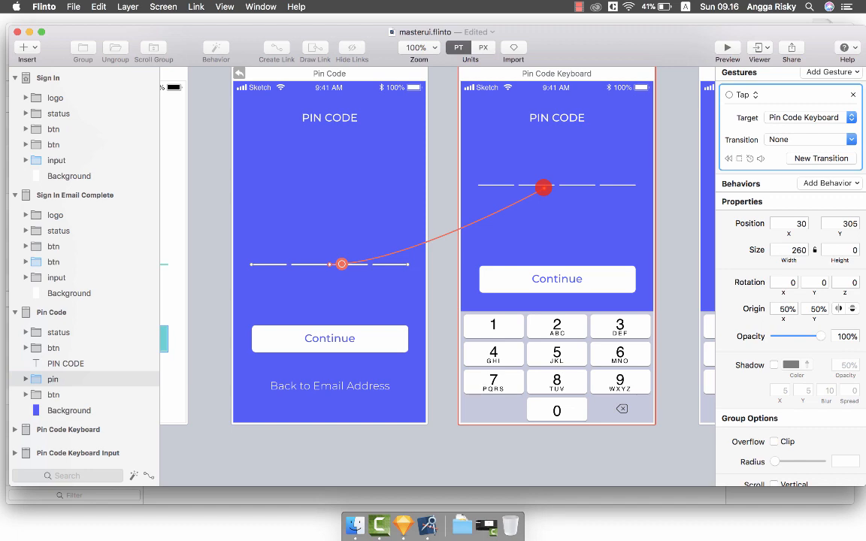
{"action": "left_click", "coordinate": [544, 188]}
{"action": "left_click", "coordinate": [578, 234]}
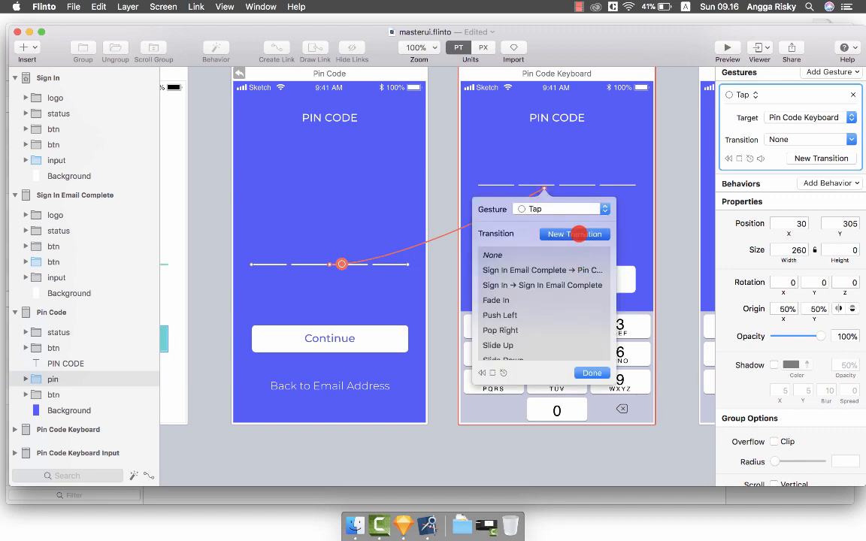
Overlay both screens and connect the pin lines and the two PIN CODE titles.
{"action": "left_click", "coordinate": [308, 75]}
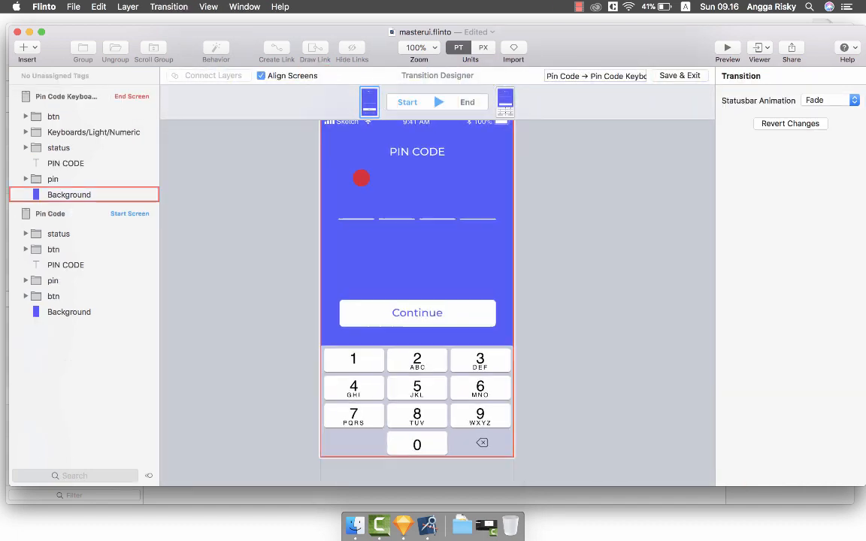
{"action": "left_click", "coordinate": [81, 178]}
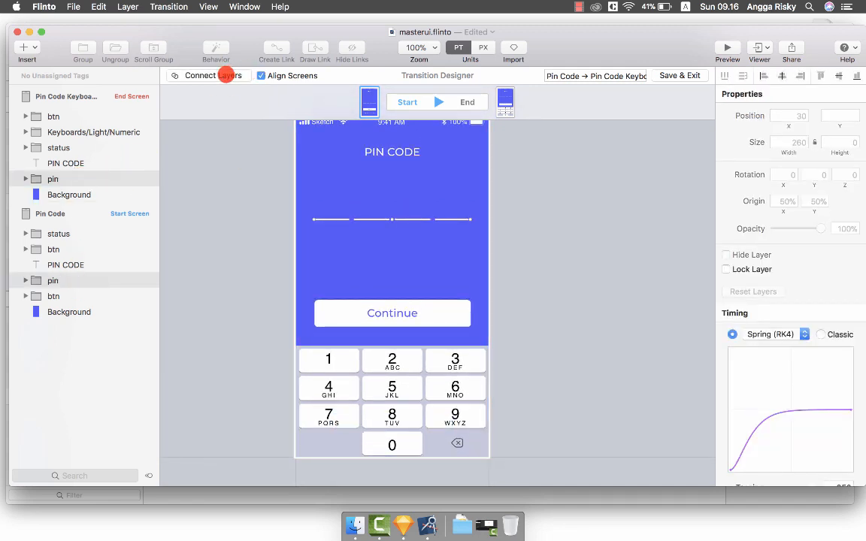
{"action": "left_click", "coordinate": [224, 74]}
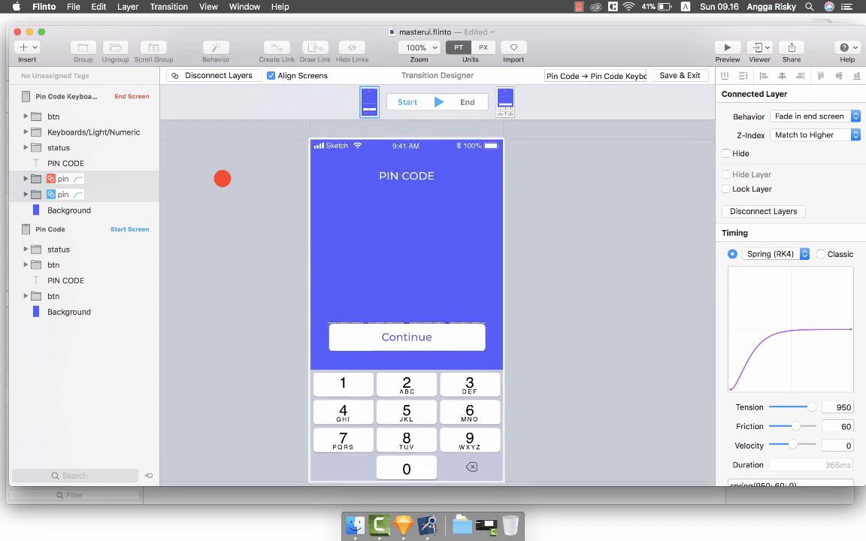
{"action": "left_click", "coordinate": [110, 163]}
{"action": "left_click", "coordinate": [78, 279], "text": "super"}
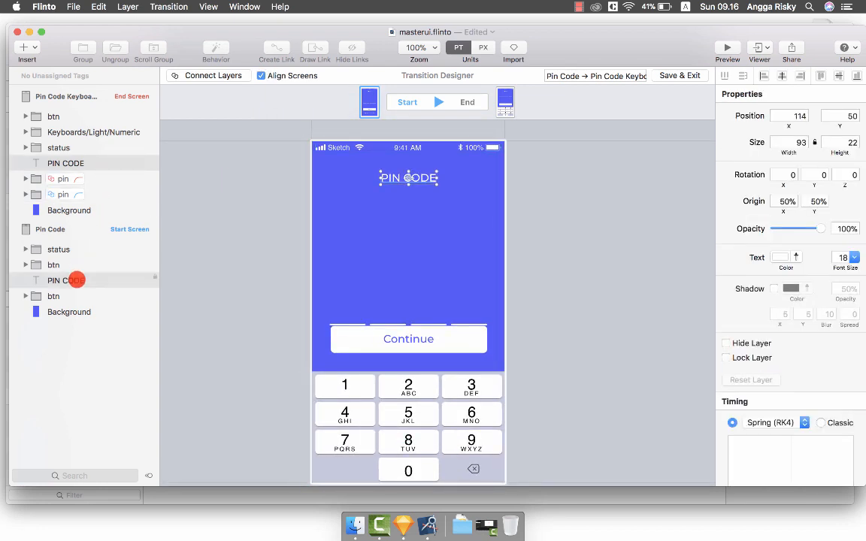
{"action": "left_click", "coordinate": [210, 75]}
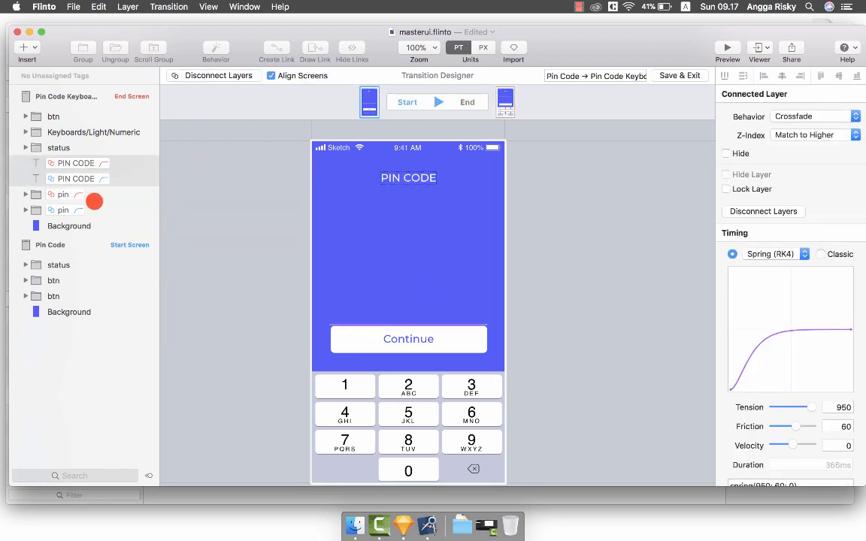
Connect the two background layers and the two btn groups.
{"action": "left_click", "coordinate": [93, 196]}
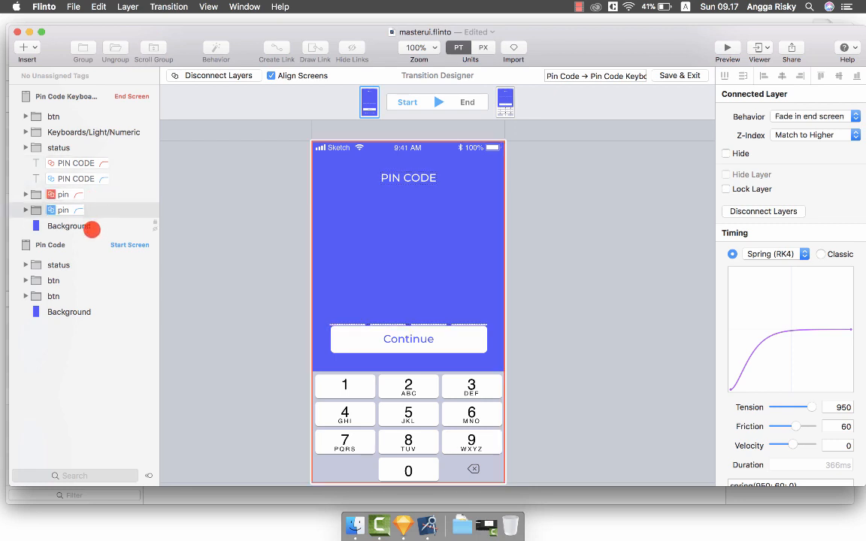
{"action": "left_click", "coordinate": [91, 225]}
{"action": "left_click", "coordinate": [81, 311], "text": "shift"}
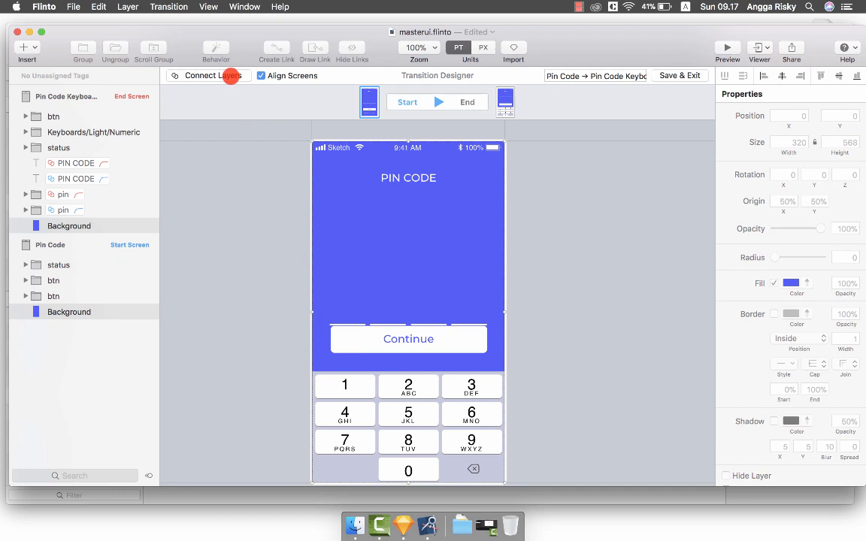
{"action": "left_click", "coordinate": [218, 75]}
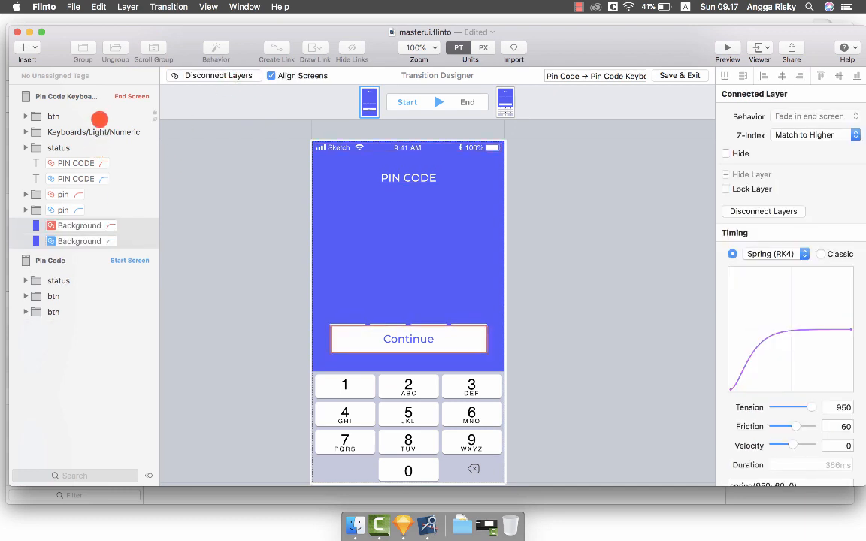
{"action": "left_click", "coordinate": [100, 119]}
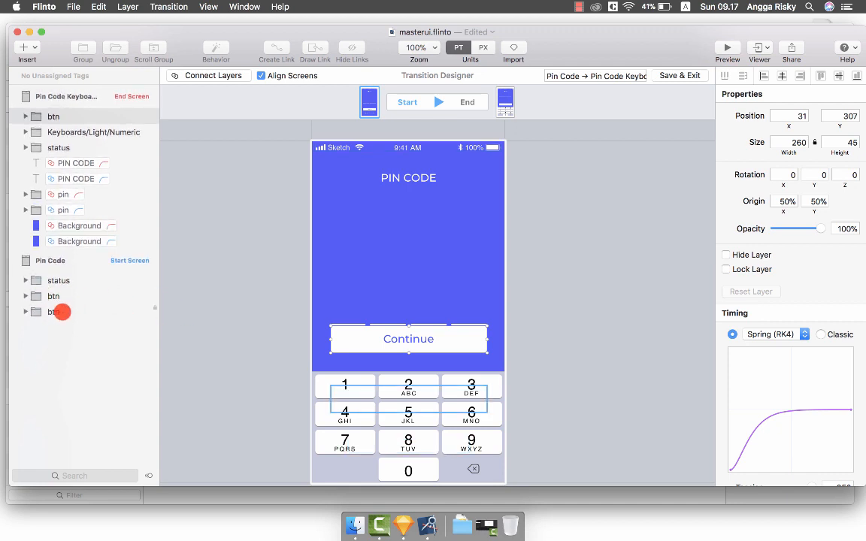
{"action": "left_click", "coordinate": [62, 312]}
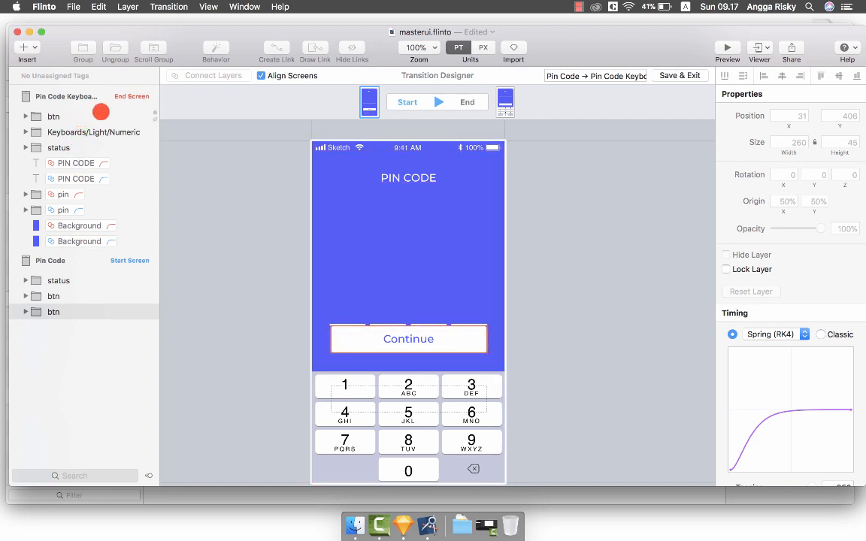
{"action": "left_click", "coordinate": [101, 112], "text": "super"}
{"action": "left_click", "coordinate": [233, 75]}
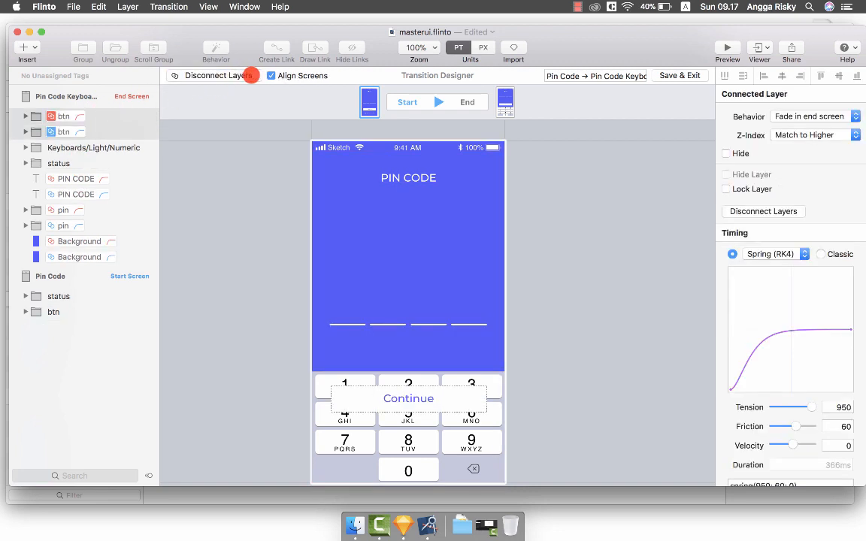
Push the numeric keyboard down to Y 593 at 0% opacity for the start state.
{"action": "left_click", "coordinate": [101, 147]}
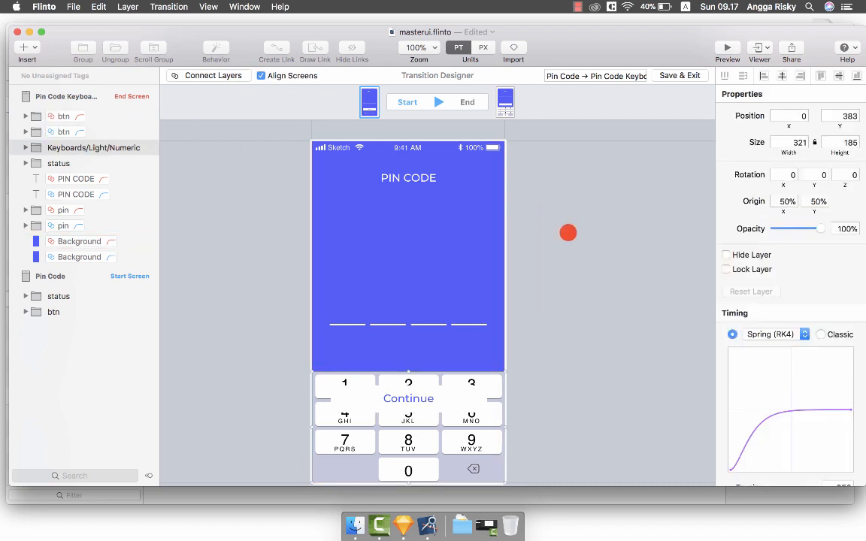
{"action": "scroll", "coordinate": [560, 234], "scroll_direction": "down", "scroll_amount": 5}
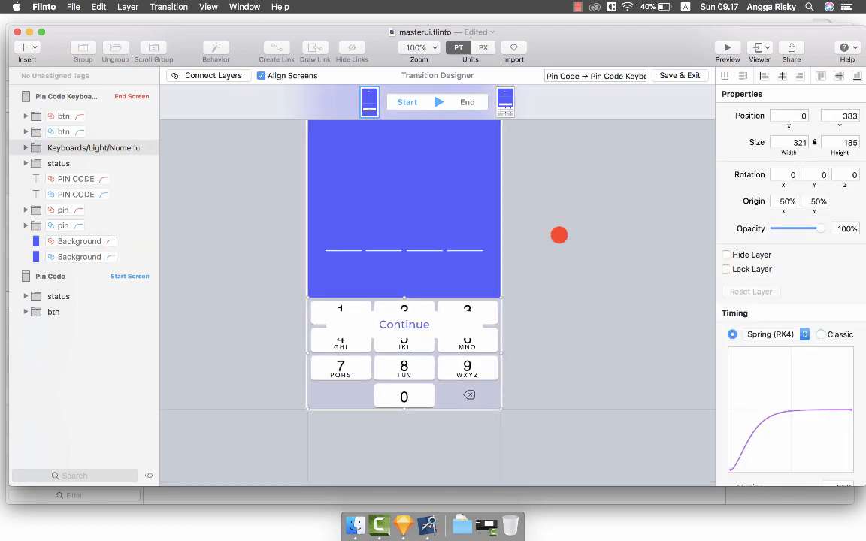
{"action": "key", "text": "shift+Down"}
{"action": "key", "text": "shift+Down"}
{"action": "key", "text": "shift+Down"}
{"action": "key", "text": "shift+Down"}
{"action": "key", "text": "shift+Down"}
{"action": "key", "text": "shift+Down"}
{"action": "key", "text": "shift+Down"}
{"action": "key", "text": "shift+Down"}
{"action": "key", "text": "shift+Down"}
{"action": "key", "text": "shift+Down"}
{"action": "key", "text": "shift+Down"}
{"action": "key", "text": "shift+Down"}
{"action": "key", "text": "shift+Down"}
{"action": "key", "text": "shift+Down"}
{"action": "key", "text": "shift+Down"}
{"action": "key", "text": "shift+Down"}
{"action": "key", "text": "shift+Down"}
{"action": "key", "text": "shift+Down"}
{"action": "key", "text": "shift+Down"}
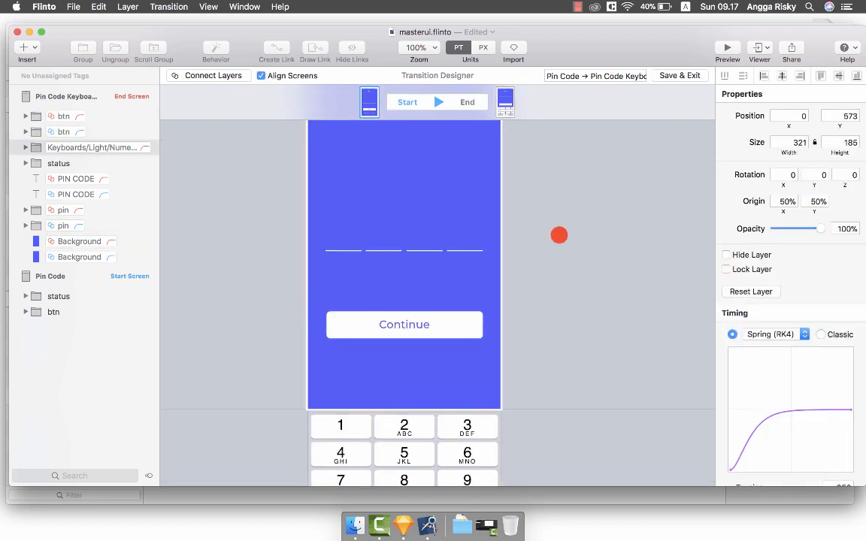
{"action": "key", "text": "shift+Down"}
{"action": "key", "text": "shift+Down"}
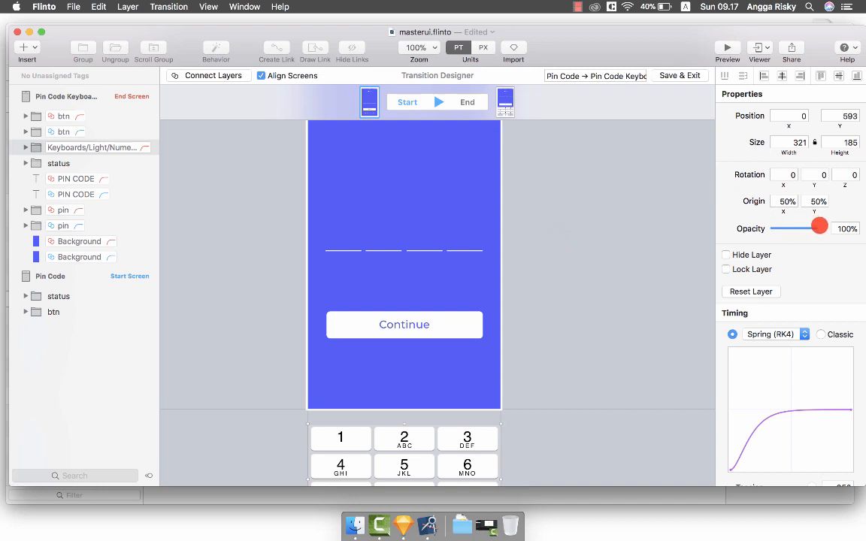
{"action": "left_click_drag", "start_coordinate": [819, 225], "coordinate": [709, 226]}
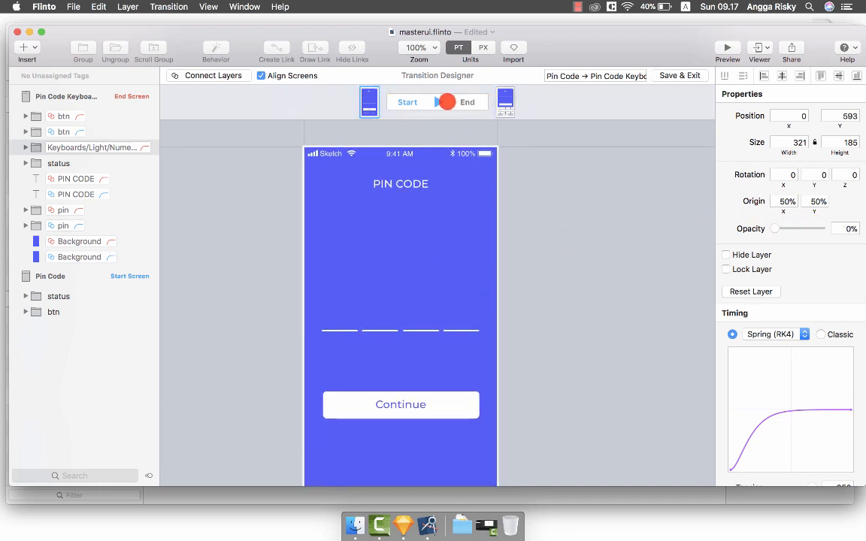
Compare start and end states to check the keyboard slide-up, inspecting the status and btn layers.
{"action": "left_click", "coordinate": [441, 102]}
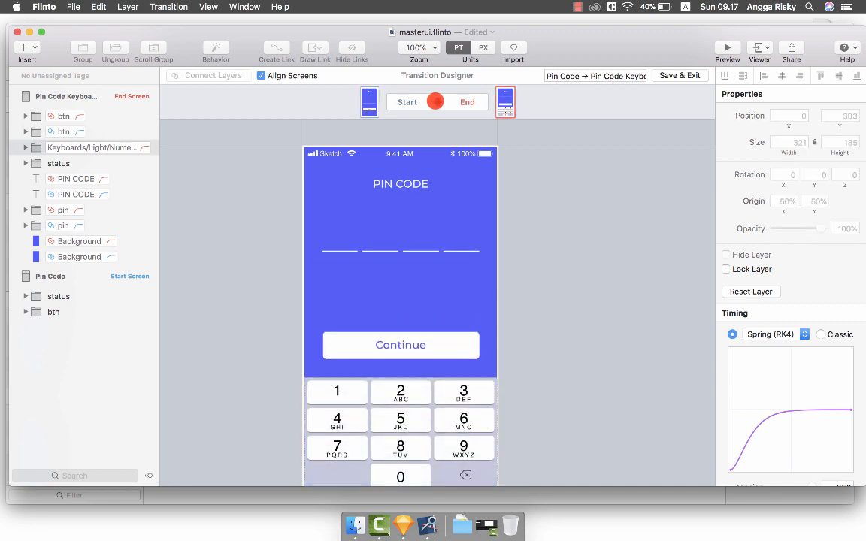
{"action": "left_click", "coordinate": [434, 102]}
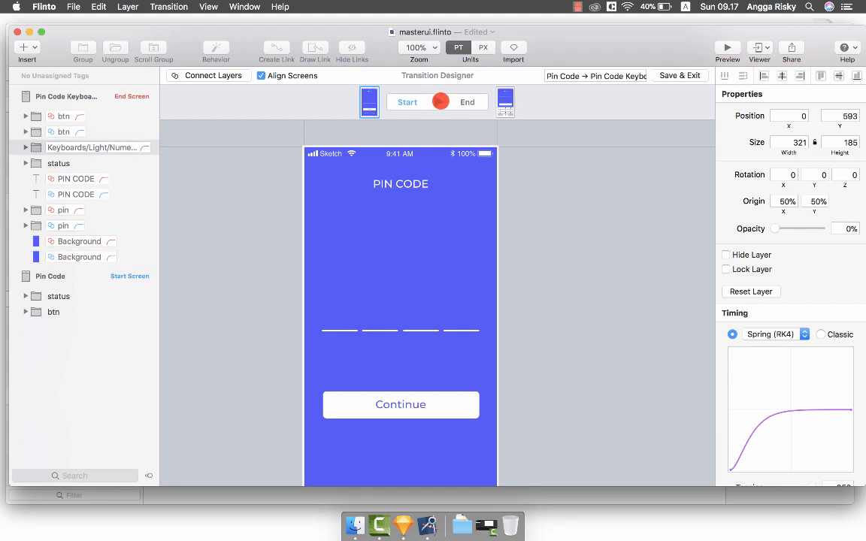
{"action": "left_click", "coordinate": [440, 101]}
{"action": "left_click", "coordinate": [80, 299]}
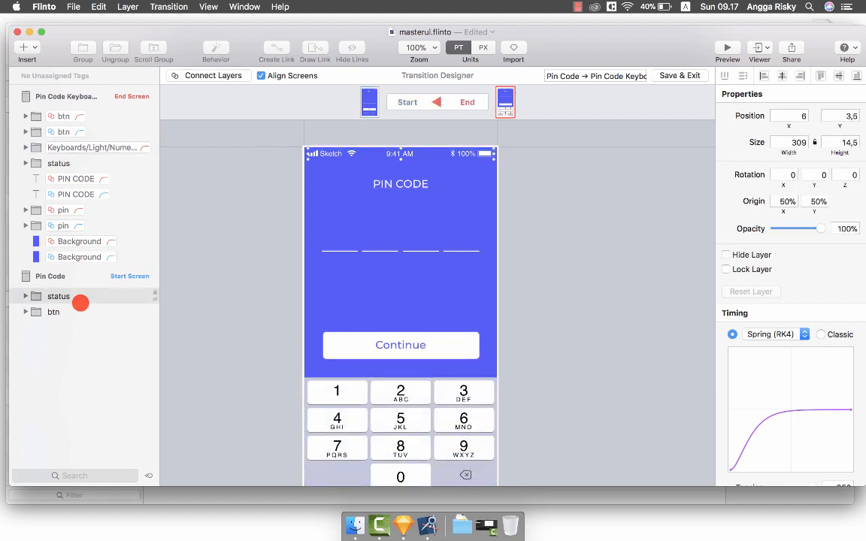
{"action": "left_click", "coordinate": [73, 309]}
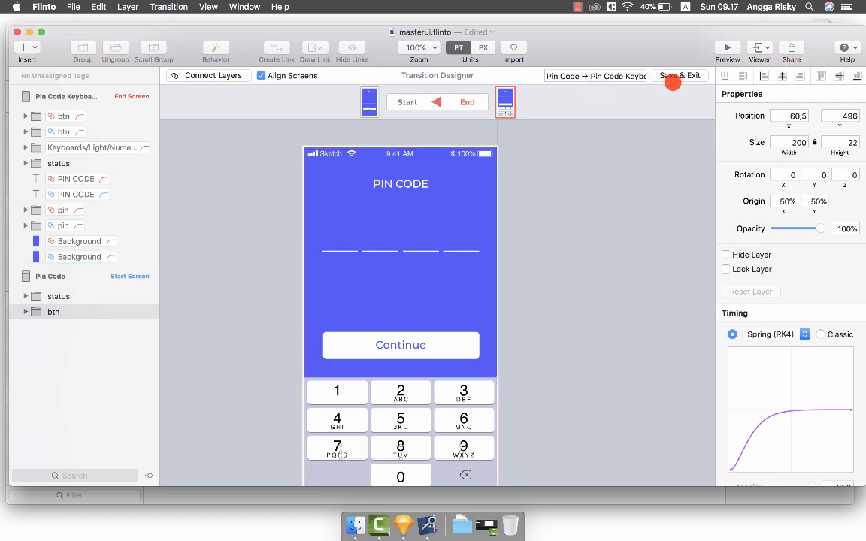
Save the transition and preview sign-in through to the PIN CODE screen.
{"action": "left_click", "coordinate": [678, 74]}
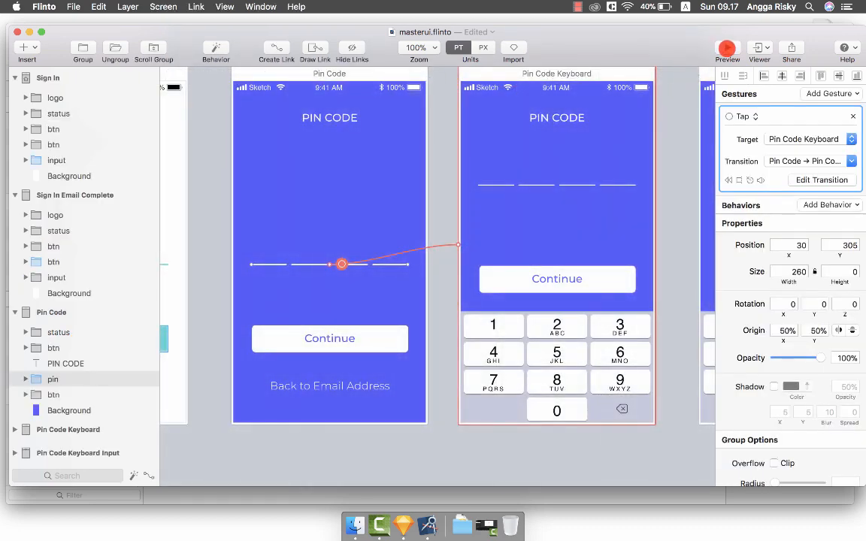
{"action": "left_click", "coordinate": [726, 50]}
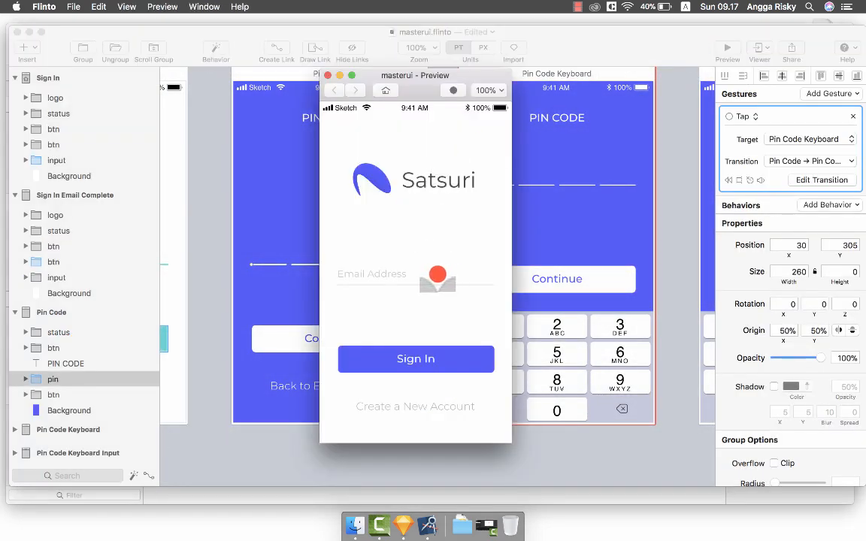
{"action": "left_click", "coordinate": [440, 276]}
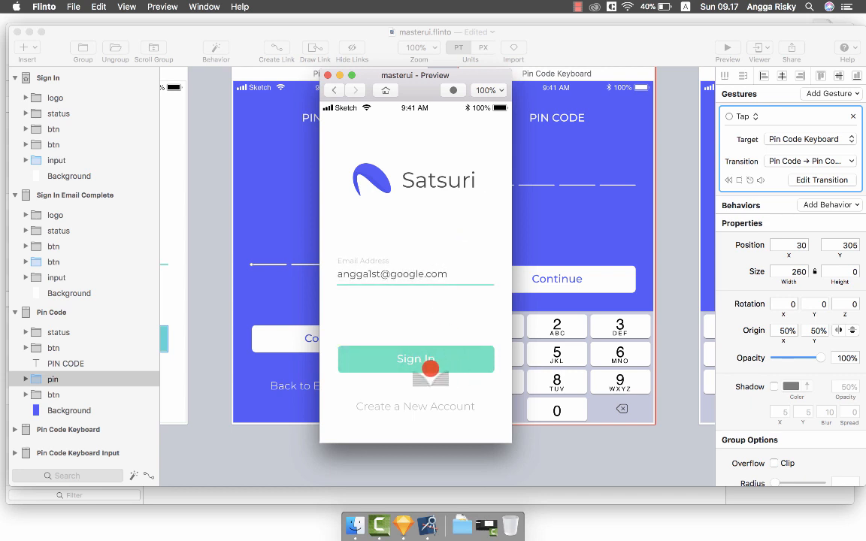
{"action": "left_click", "coordinate": [420, 358]}
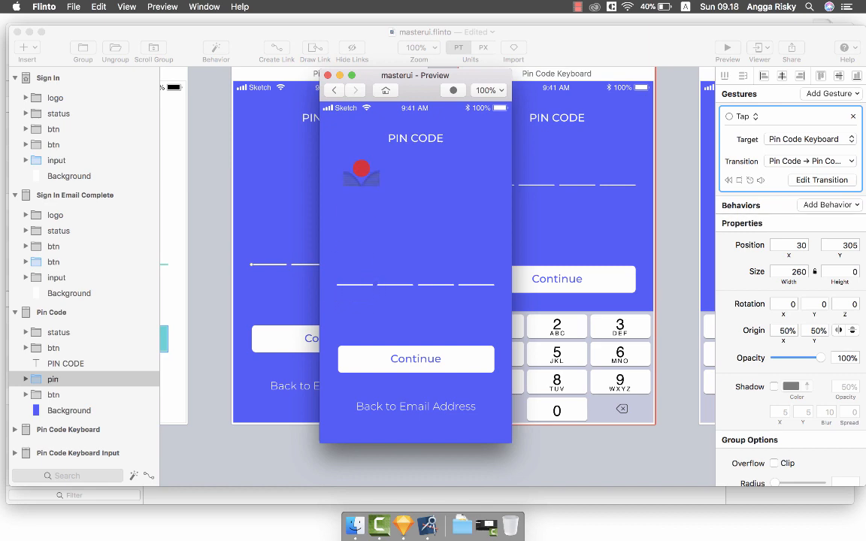
{"action": "left_click", "coordinate": [324, 76]}
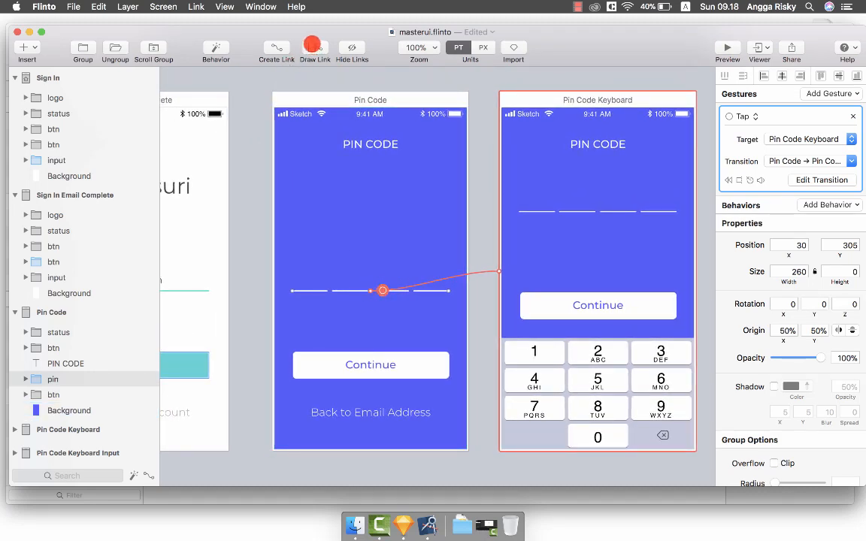
Draw a hotspot over the PIN lines linking to Pin Code Keyboard with the Pin Code → Pin Code Keyboard transition.
{"action": "left_click", "coordinate": [315, 49]}
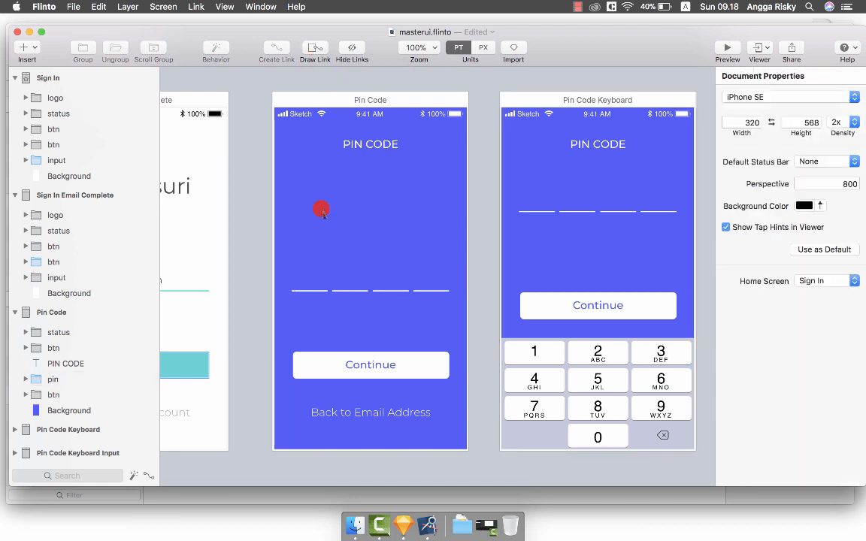
{"action": "mouse_move", "coordinate": [286, 278]}
{"action": "left_mouse_down"}
{"action": "mouse_move", "coordinate": [456, 304]}
{"action": "mouse_move", "coordinate": [493, 295]}
{"action": "mouse_move", "coordinate": [457, 305]}
{"action": "mouse_move", "coordinate": [454, 324]}
{"action": "mouse_move", "coordinate": [495, 274]}
{"action": "mouse_move", "coordinate": [540, 244]}
{"action": "left_mouse_up"}
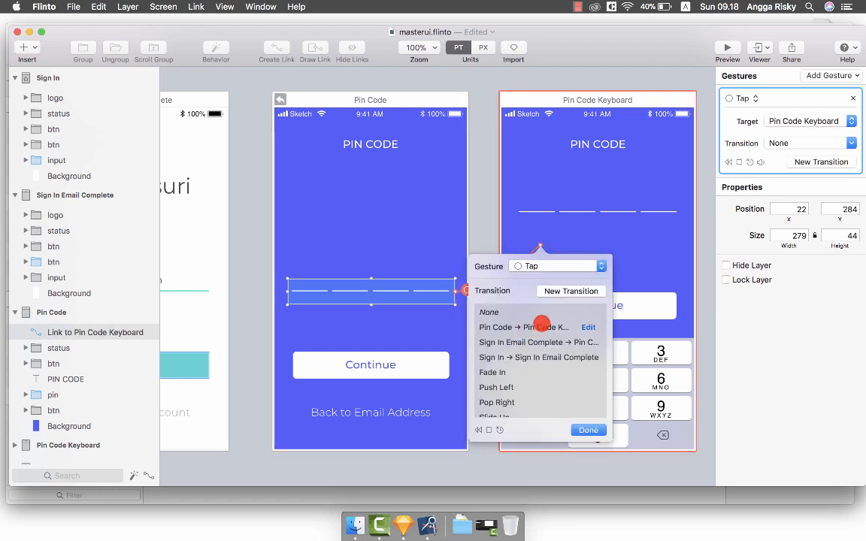
{"action": "left_click", "coordinate": [526, 324]}
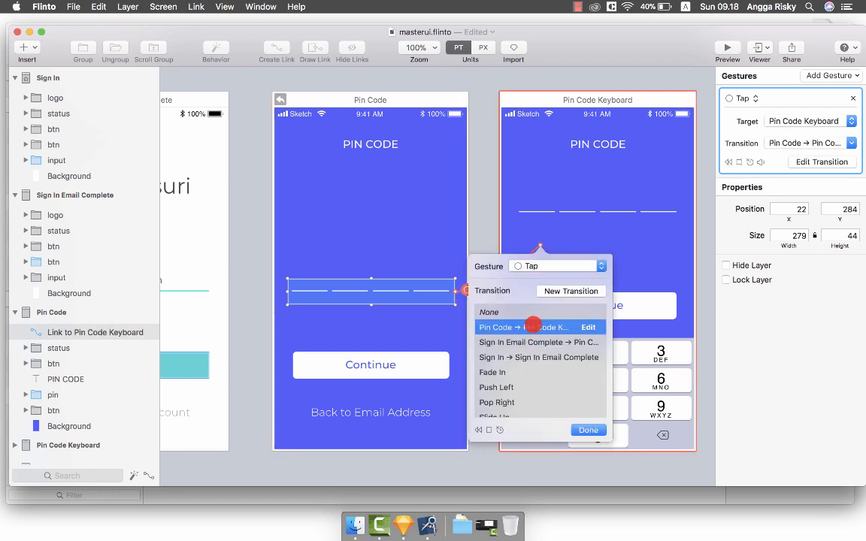
{"action": "left_click", "coordinate": [587, 430]}
Preview the prototype: sign in, tap the PIN lines to raise the keypad, then go back.
{"action": "left_click", "coordinate": [727, 48]}
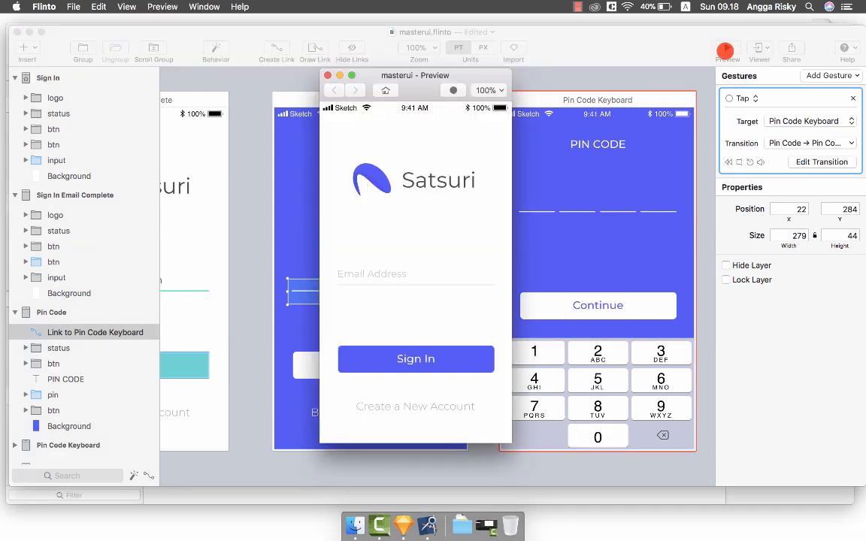
{"action": "left_click", "coordinate": [401, 270]}
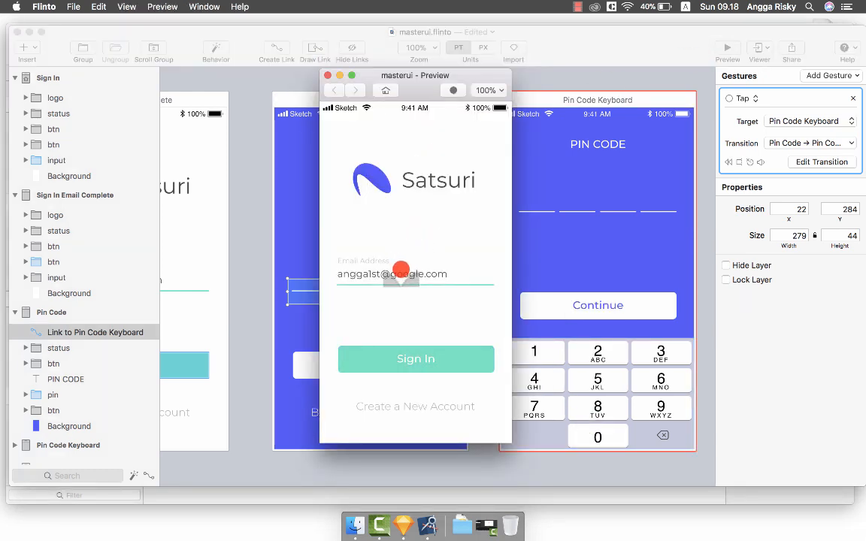
{"action": "left_click", "coordinate": [406, 358]}
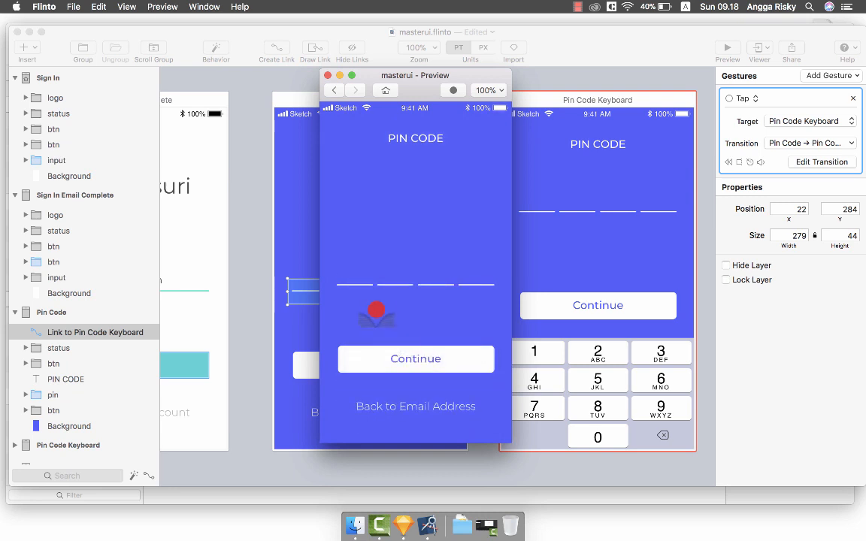
{"action": "left_click", "coordinate": [367, 286]}
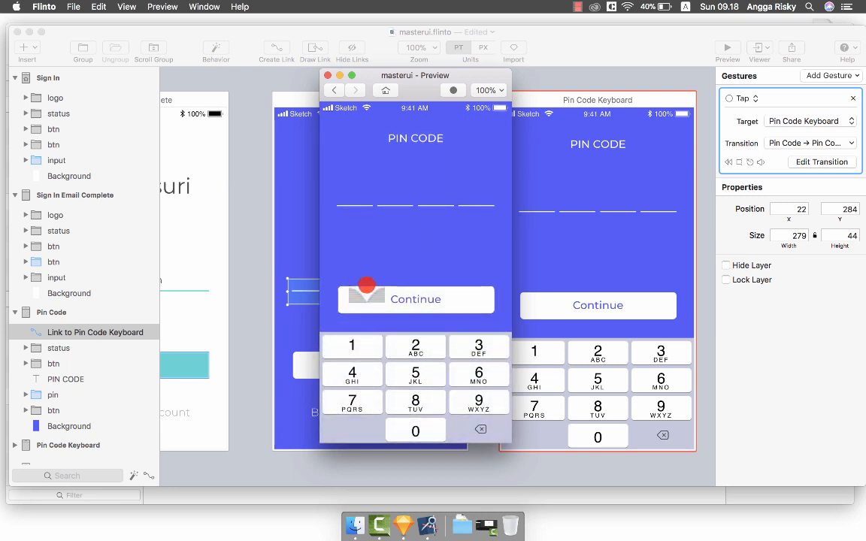
{"action": "left_click", "coordinate": [333, 89]}
Repeat the sign-in and PIN keypad test twice more, then close the preview.
{"action": "left_click", "coordinate": [372, 271]}
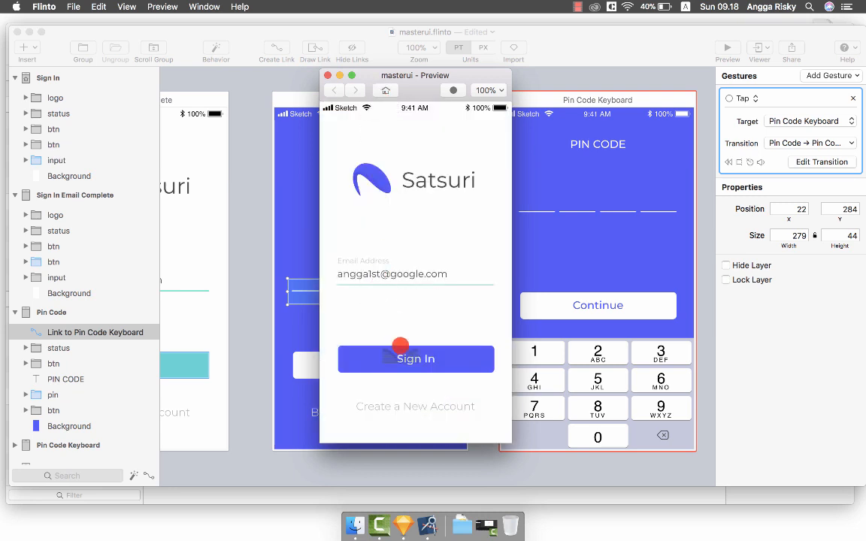
{"action": "left_click", "coordinate": [405, 358]}
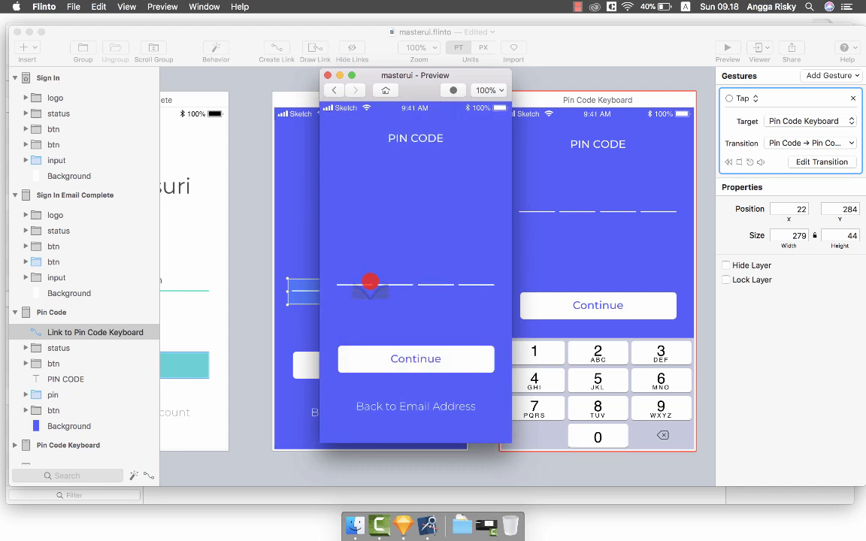
{"action": "left_click", "coordinate": [369, 284]}
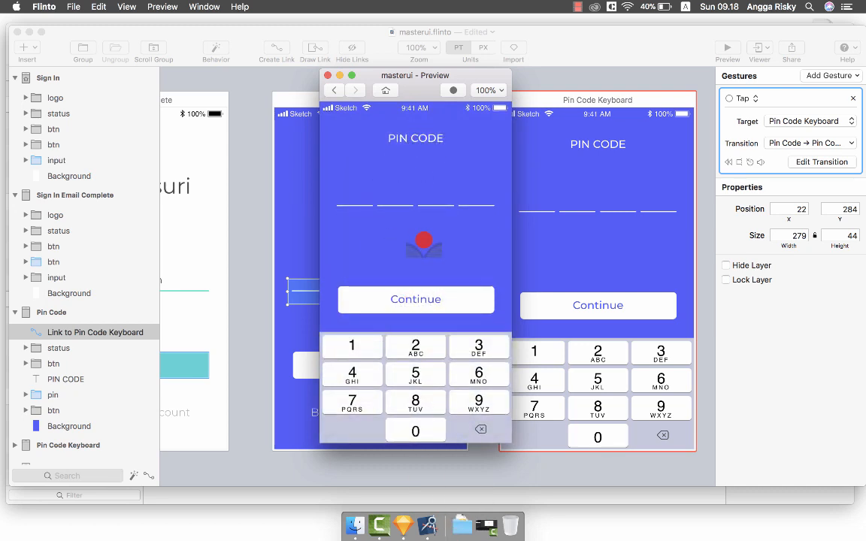
{"action": "left_click", "coordinate": [336, 89]}
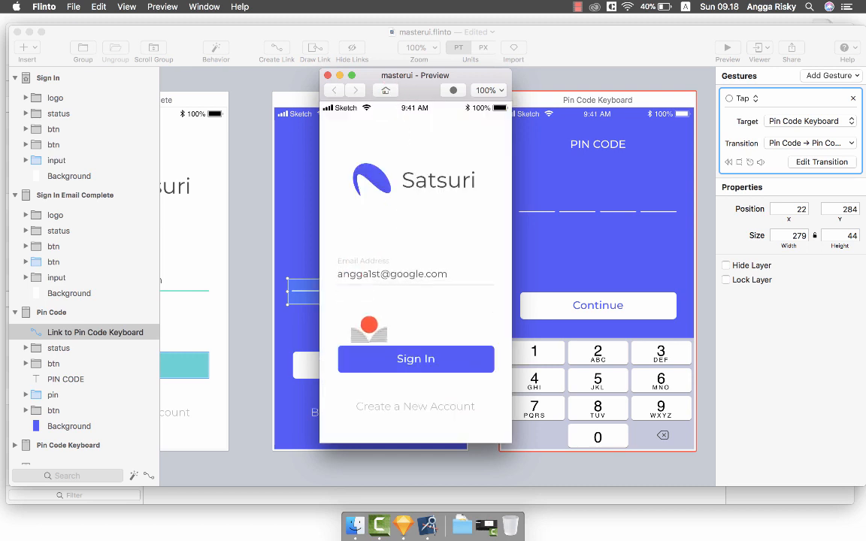
{"action": "left_click", "coordinate": [409, 359]}
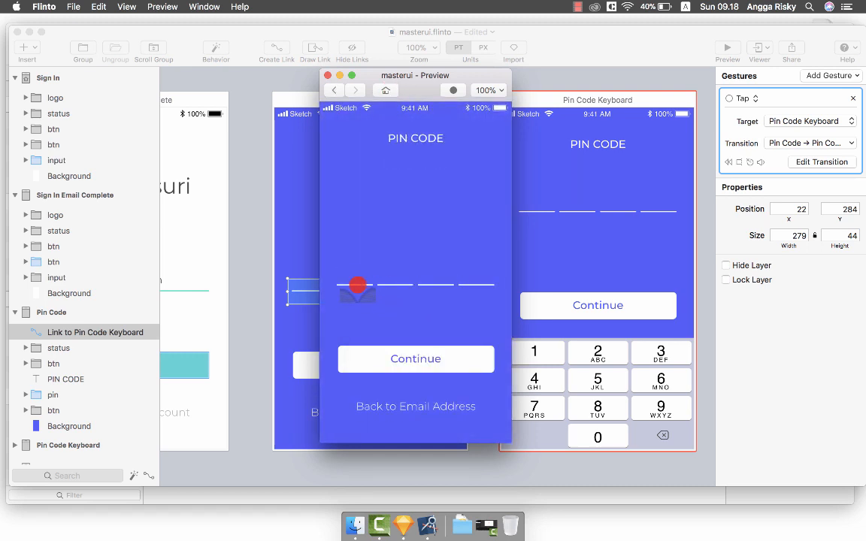
{"action": "left_click", "coordinate": [358, 285]}
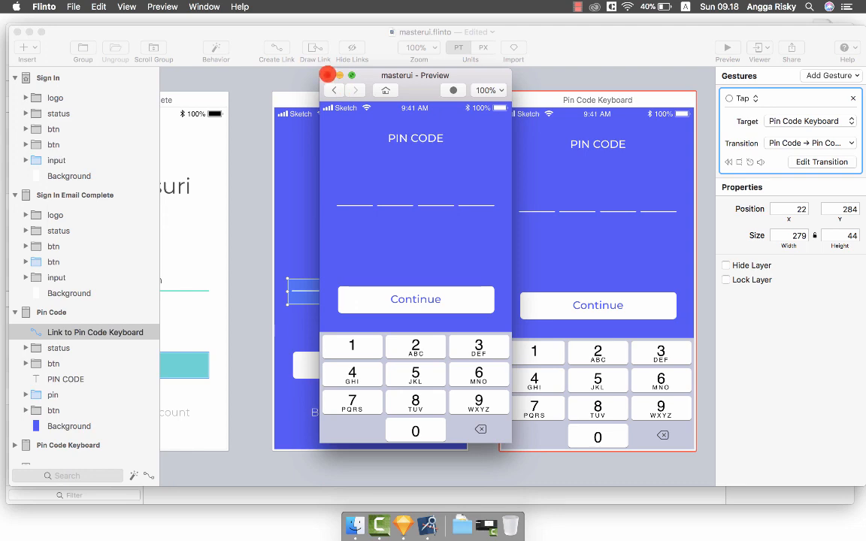
{"action": "left_click", "coordinate": [327, 74]}
Reopen the Pin Code → Pin Code Keyboard transition for editing from the Gestures panel.
{"action": "scroll", "coordinate": [385, 175], "scroll_direction": "right", "scroll_amount": 3}
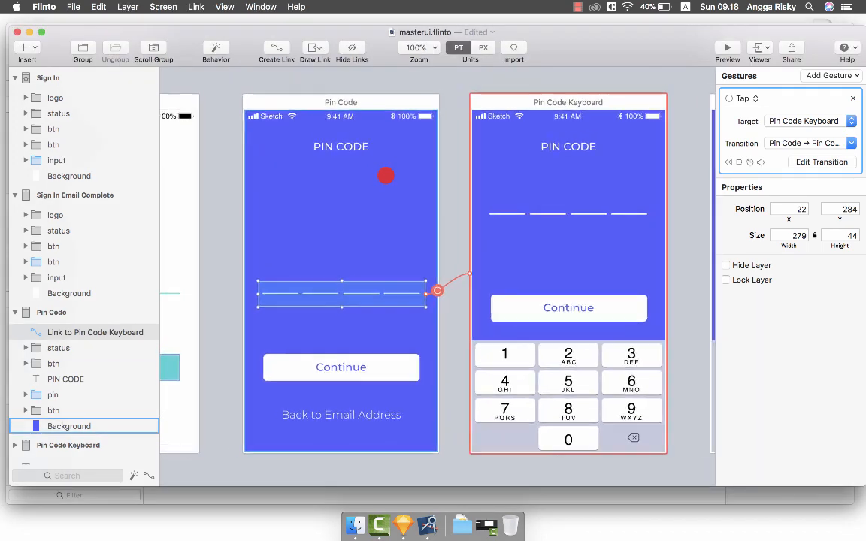
{"action": "scroll", "coordinate": [386, 175], "scroll_direction": "down", "scroll_amount": 2}
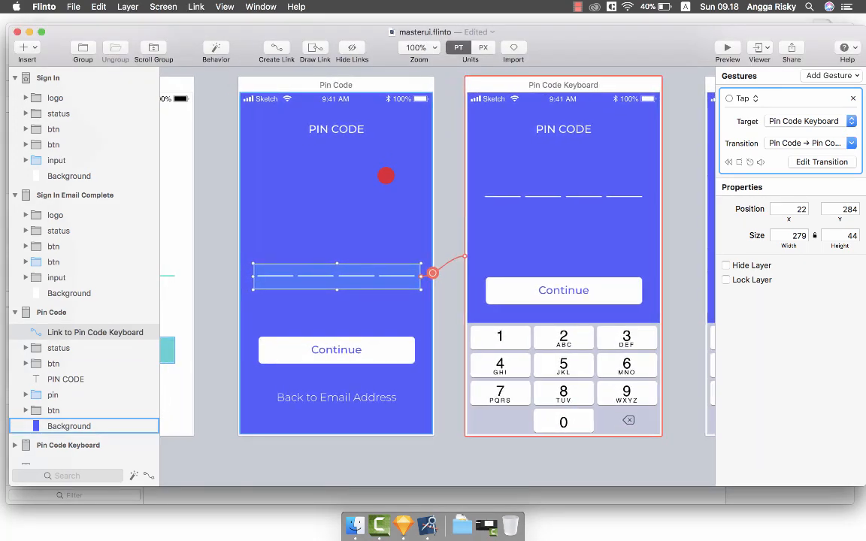
{"action": "scroll", "coordinate": [386, 175], "scroll_direction": "up", "scroll_amount": 1}
{"action": "scroll", "coordinate": [385, 175], "scroll_direction": "right", "scroll_amount": 3}
{"action": "scroll", "coordinate": [386, 175], "scroll_direction": "left", "scroll_amount": 3}
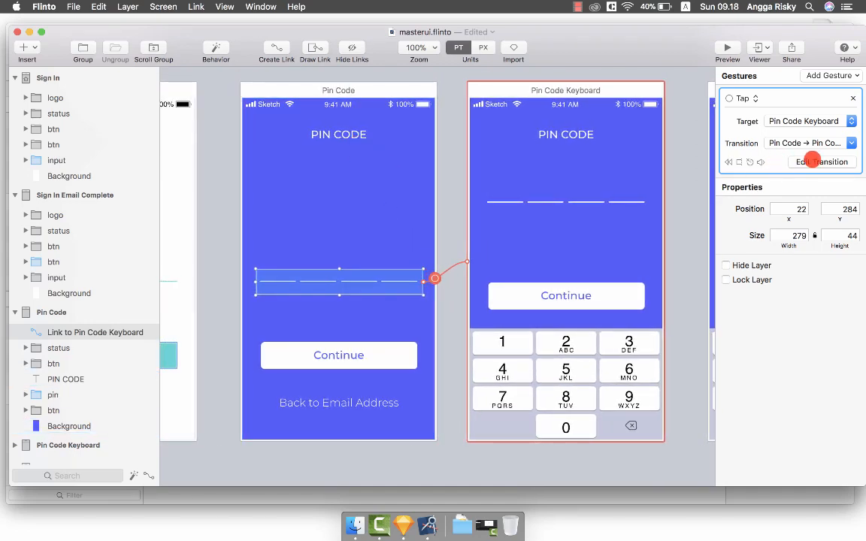
{"action": "left_click", "coordinate": [820, 161]}
Flip the transition between its start and end states to inspect the keypad.
{"action": "left_click", "coordinate": [440, 100]}
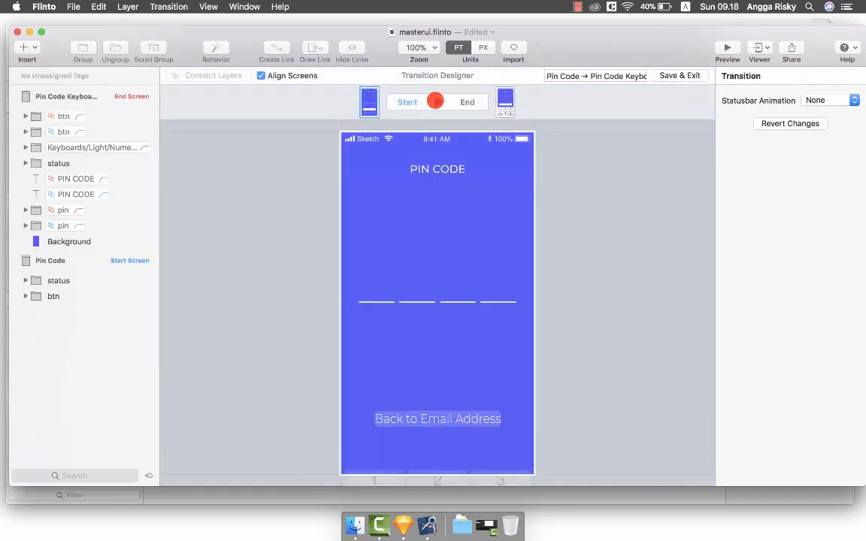
{"action": "left_click", "coordinate": [435, 100]}
{"action": "left_click", "coordinate": [435, 100]}
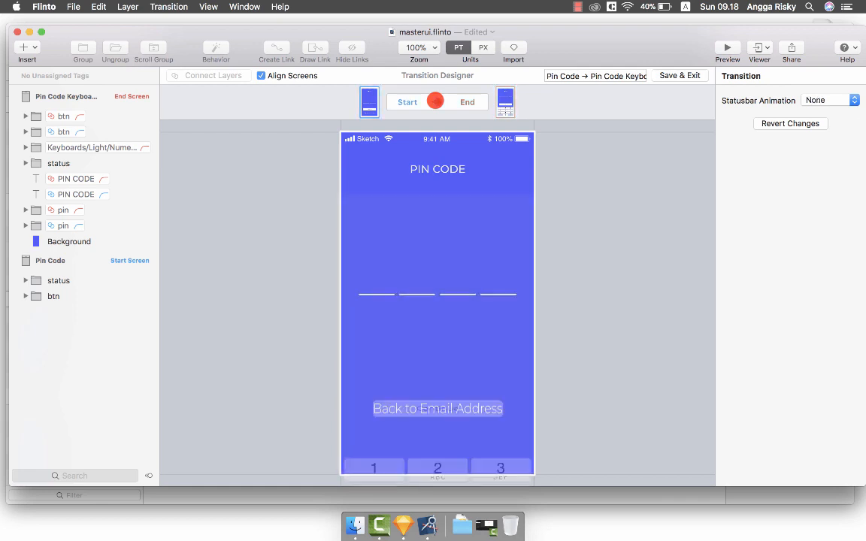
{"action": "left_click", "coordinate": [435, 100]}
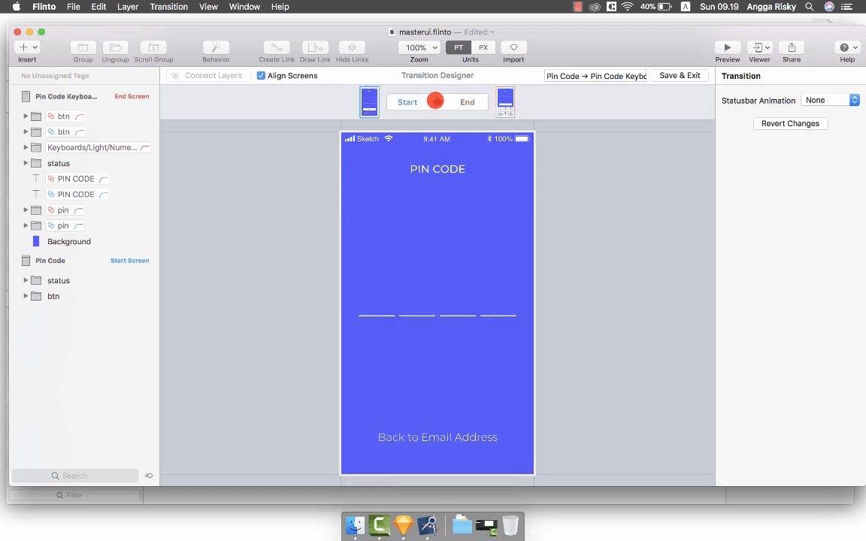
{"action": "left_click", "coordinate": [435, 101]}
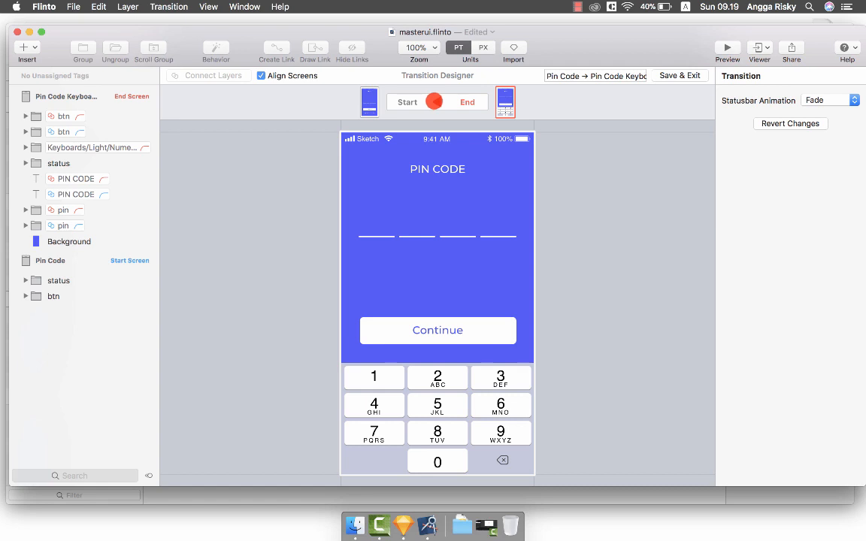
Fade the Pin Code btn layer to 0% opacity and replay the transition.
{"action": "left_click", "coordinate": [82, 295]}
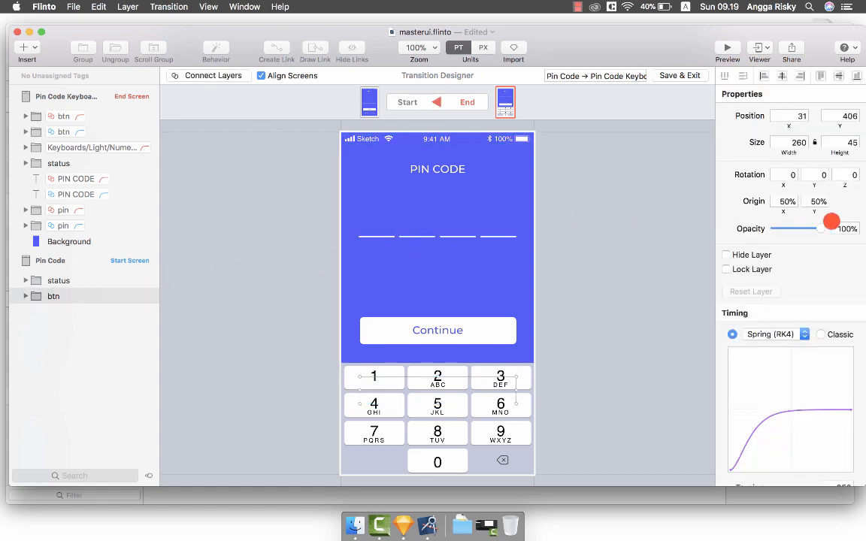
{"action": "left_click_drag", "start_coordinate": [822, 226], "coordinate": [740, 230]}
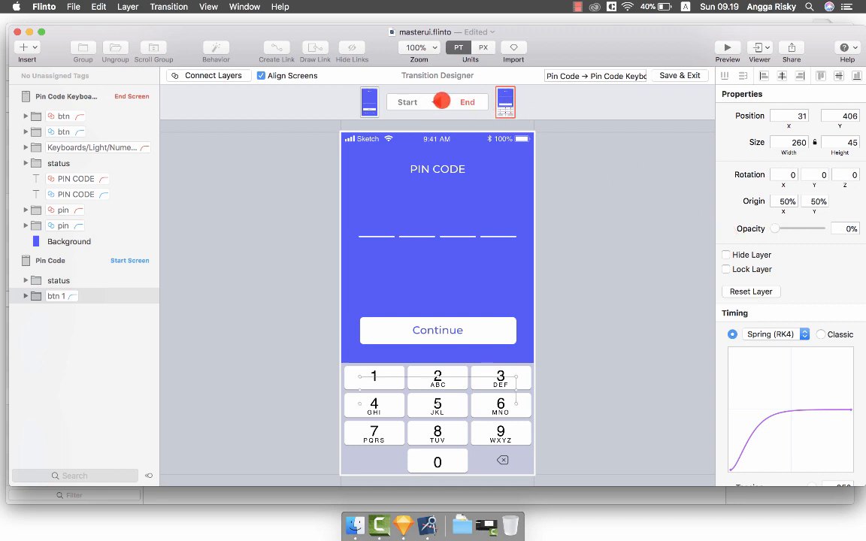
{"action": "left_click", "coordinate": [442, 100]}
{"action": "left_click", "coordinate": [434, 101]}
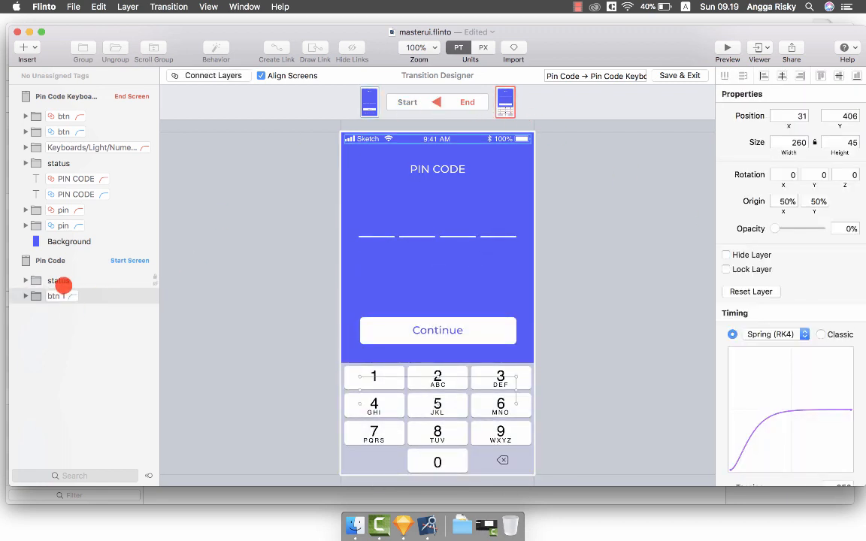
Connect the Pin Code and Pin Code Keyboard status layers.
{"action": "left_click", "coordinate": [62, 281]}
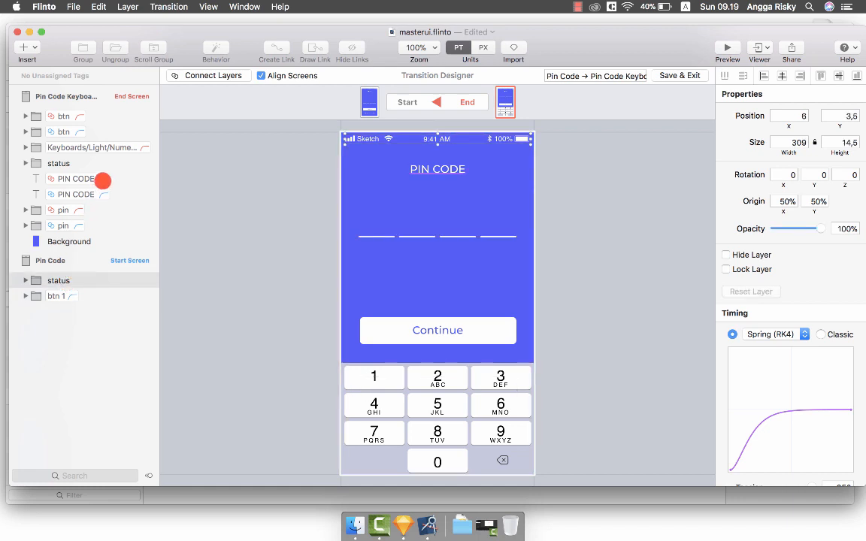
{"action": "left_click", "coordinate": [105, 160]}
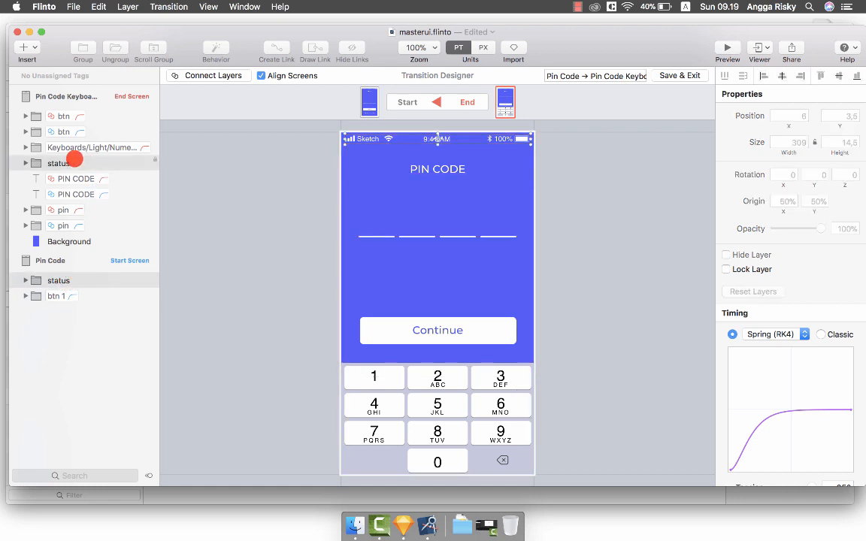
{"action": "left_click", "coordinate": [227, 76]}
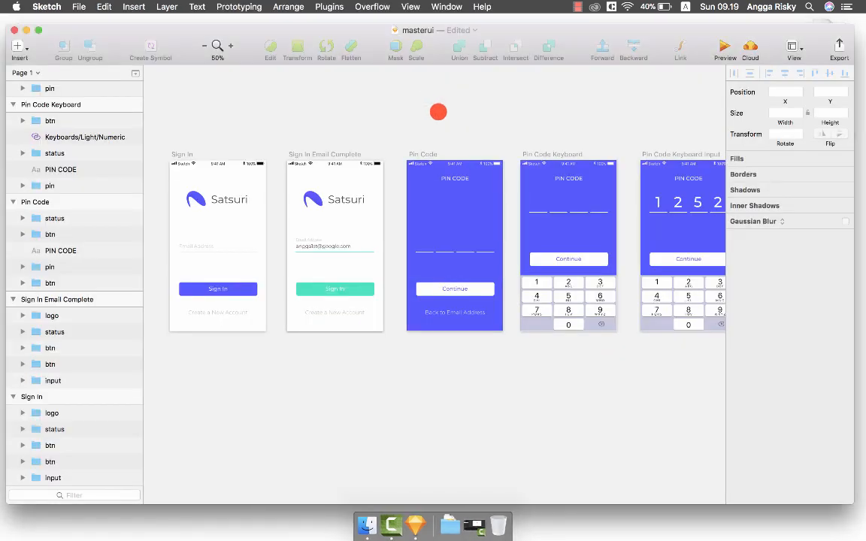
Reopen Flinto after the crash and cancel the problem report without sending it.
{"action": "key", "text": "F4"}
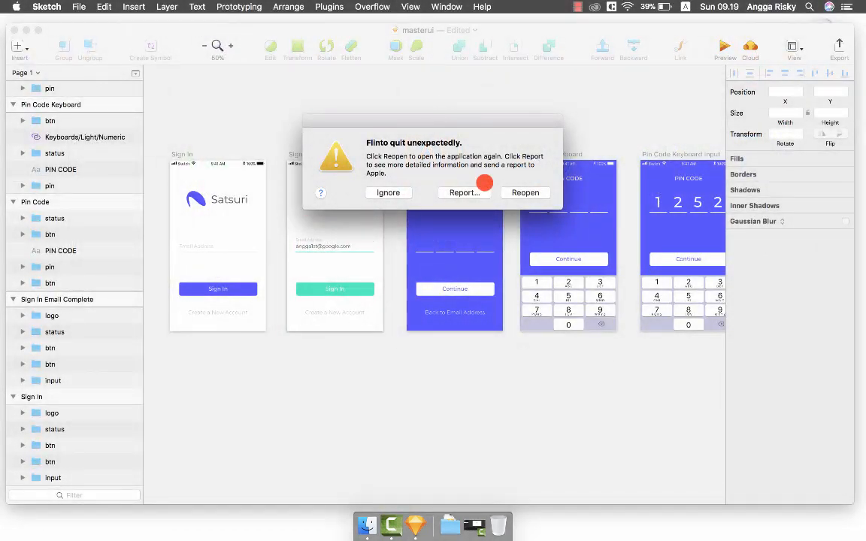
{"action": "left_click", "coordinate": [525, 192]}
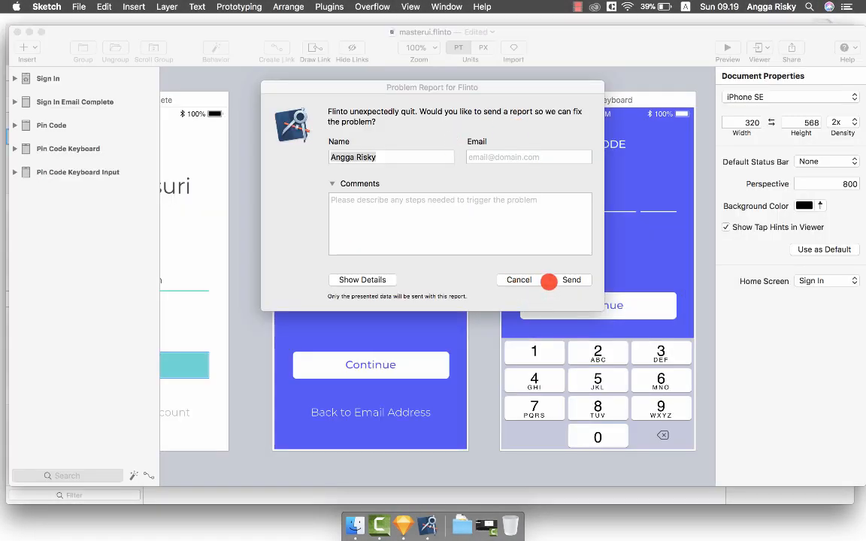
{"action": "left_click", "coordinate": [518, 278]}
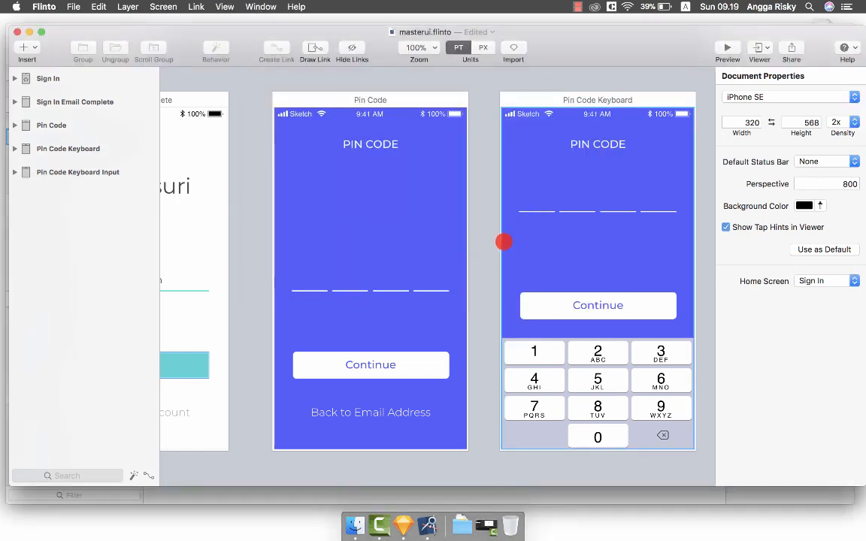
Inspect the Background, Sign In and Continue layers and their tap links.
{"action": "left_click", "coordinate": [390, 288]}
{"action": "scroll", "coordinate": [315, 326], "scroll_direction": "left", "scroll_amount": 5}
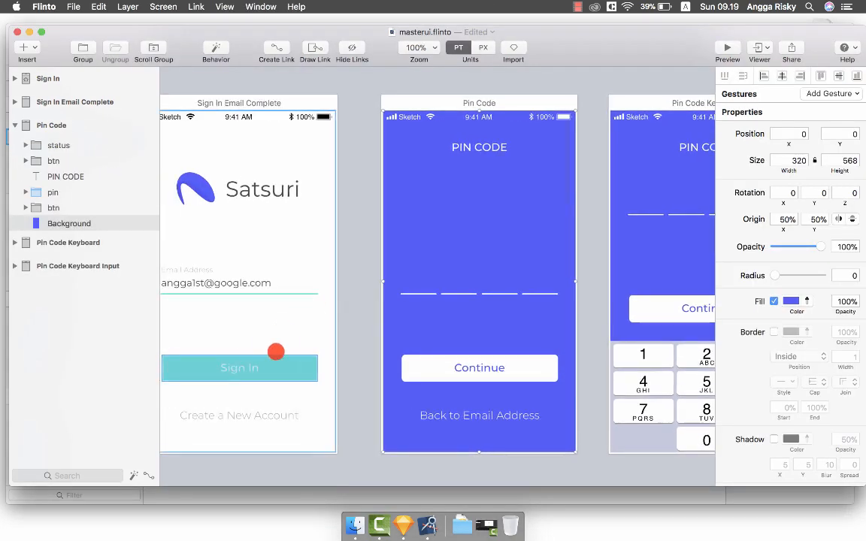
{"action": "left_click", "coordinate": [274, 359]}
{"action": "scroll", "coordinate": [284, 363], "scroll_direction": "right", "scroll_amount": 5}
{"action": "left_click", "coordinate": [379, 383]}
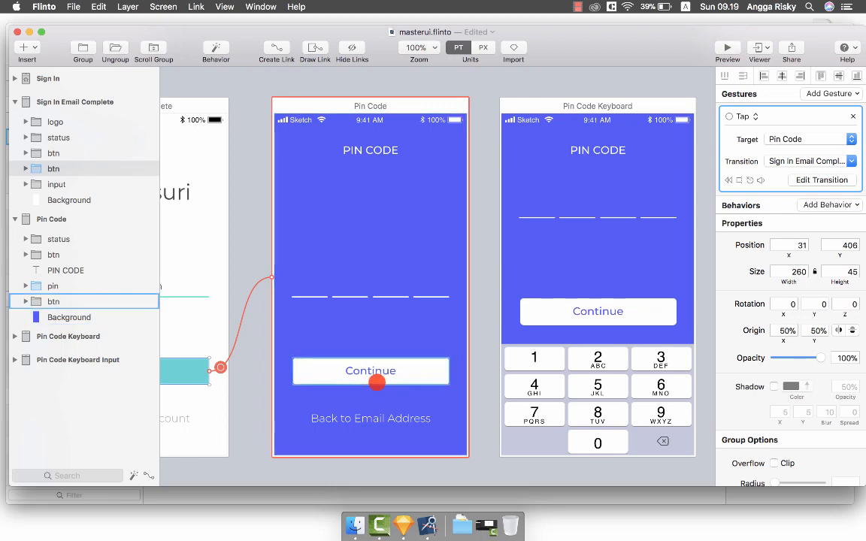
{"action": "scroll", "coordinate": [379, 383], "scroll_direction": "right", "scroll_amount": 3}
{"action": "scroll", "coordinate": [377, 383], "scroll_direction": "up", "scroll_amount": 1}
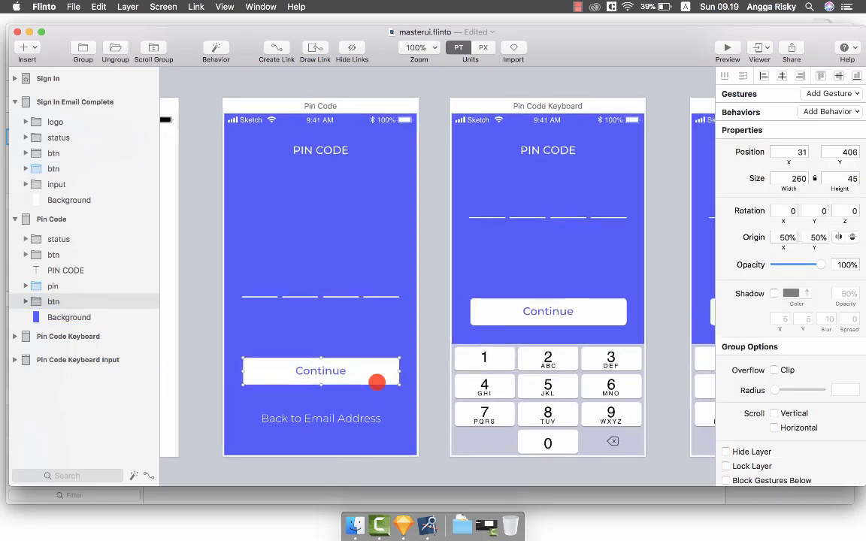
{"action": "scroll", "coordinate": [376, 383], "scroll_direction": "down", "scroll_amount": 1}
{"action": "scroll", "coordinate": [376, 383], "scroll_direction": "right", "scroll_amount": 1}
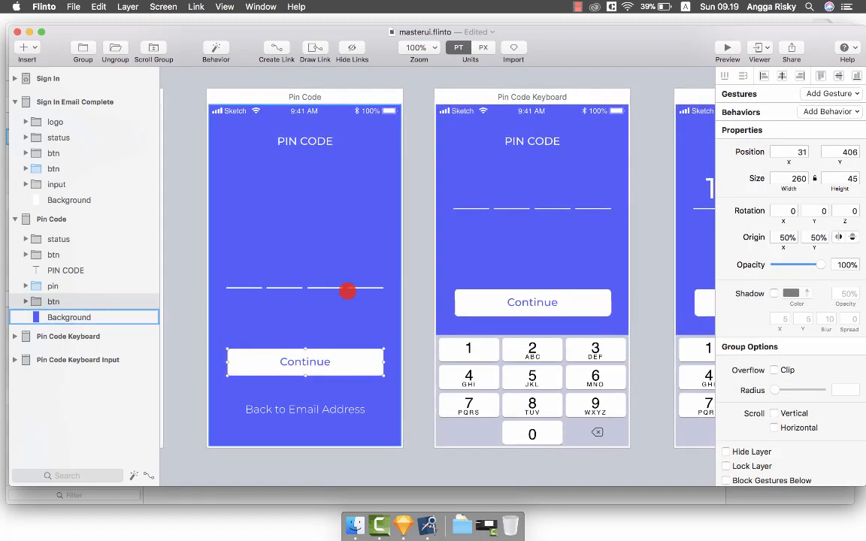
Select the pin layer to inspect its existing link, then clear the selection.
{"action": "left_click", "coordinate": [336, 287]}
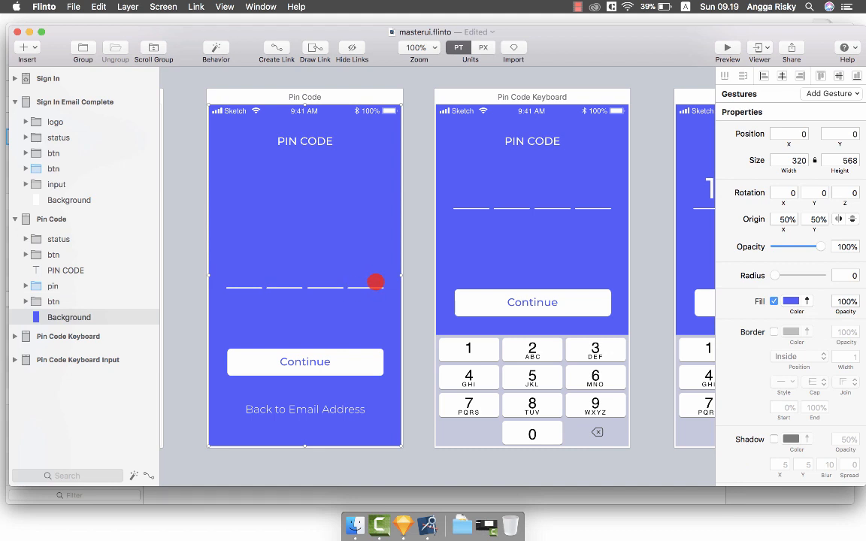
{"action": "left_click", "coordinate": [420, 203]}
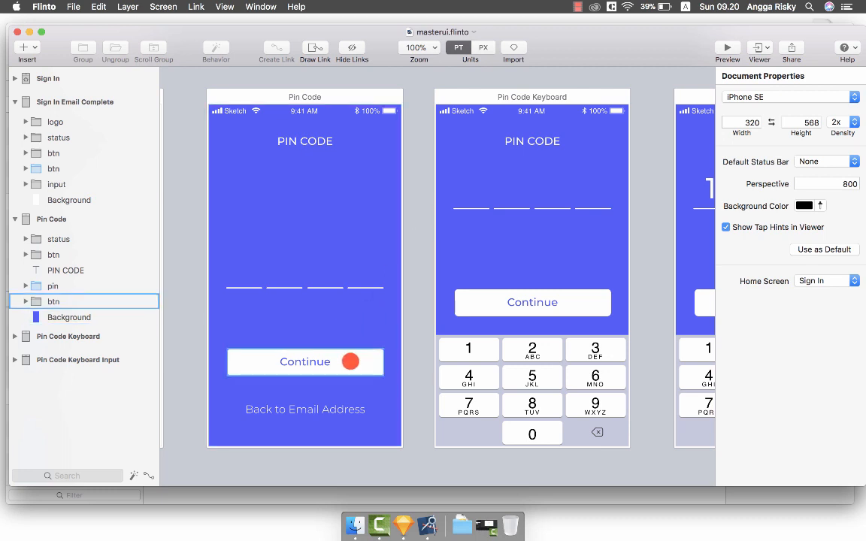
{"action": "left_click", "coordinate": [67, 285]}
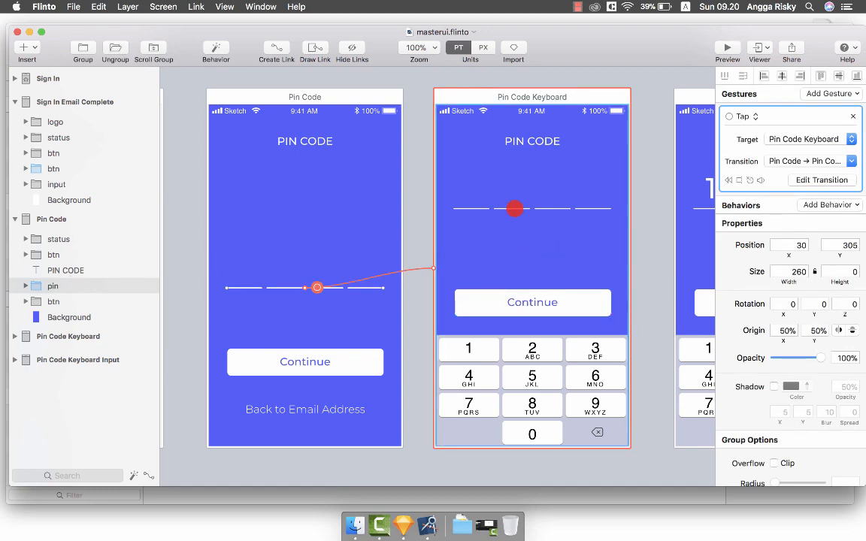
{"action": "scroll", "coordinate": [481, 204], "scroll_direction": "left", "scroll_amount": 3}
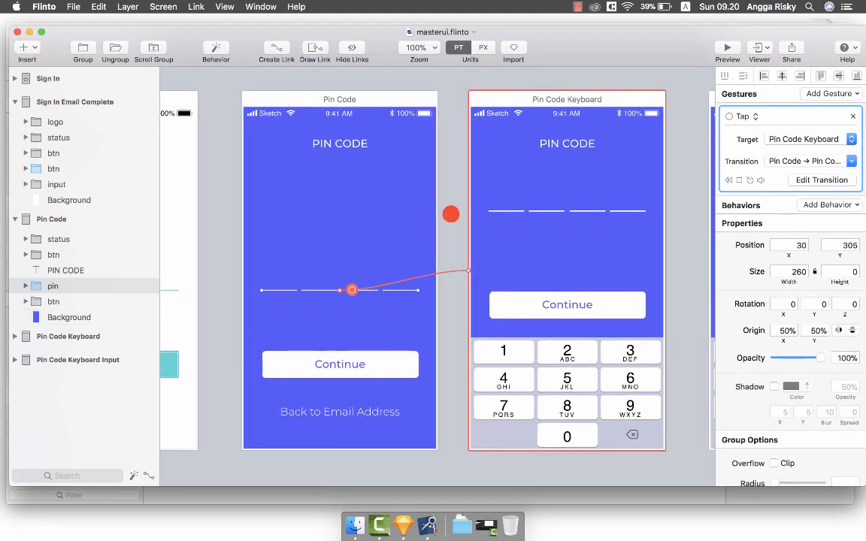
{"action": "left_click", "coordinate": [451, 214]}
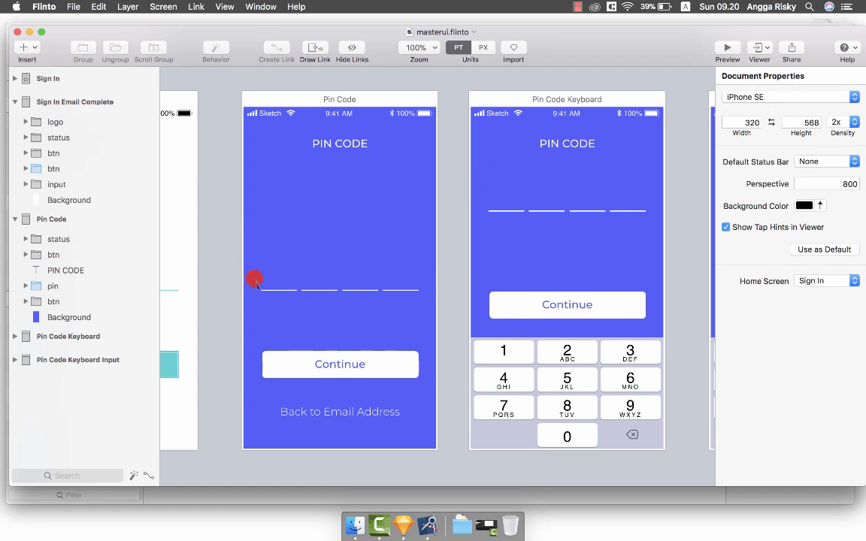
Draw a hotspot over the PIN dashes to Pin Code Keyboard using the Pin Code → Pin Code Keyboard transition.
{"action": "left_click_drag", "start_coordinate": [256, 282], "coordinate": [495, 255]}
{"action": "left_click", "coordinate": [492, 338]}
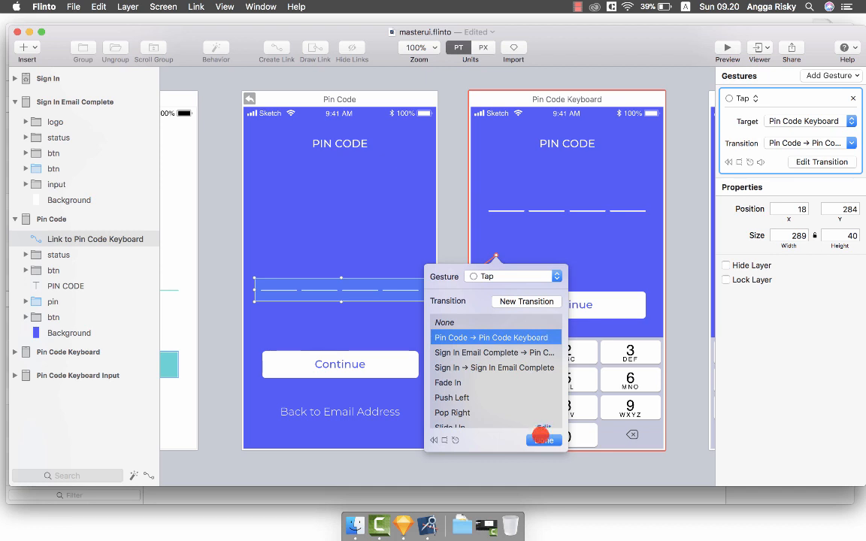
{"action": "left_click", "coordinate": [540, 438]}
Remove the pin layer's tap link, then undo the removal.
{"action": "left_click", "coordinate": [56, 301]}
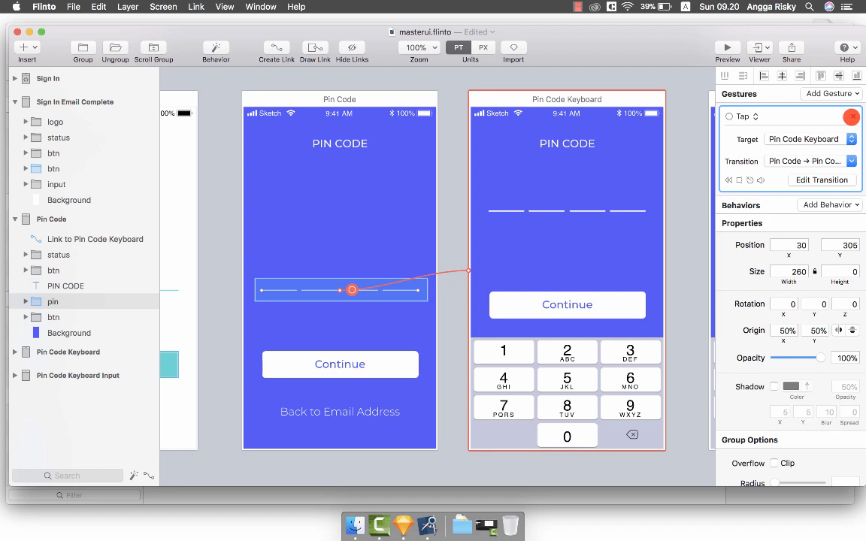
{"action": "left_click", "coordinate": [852, 116]}
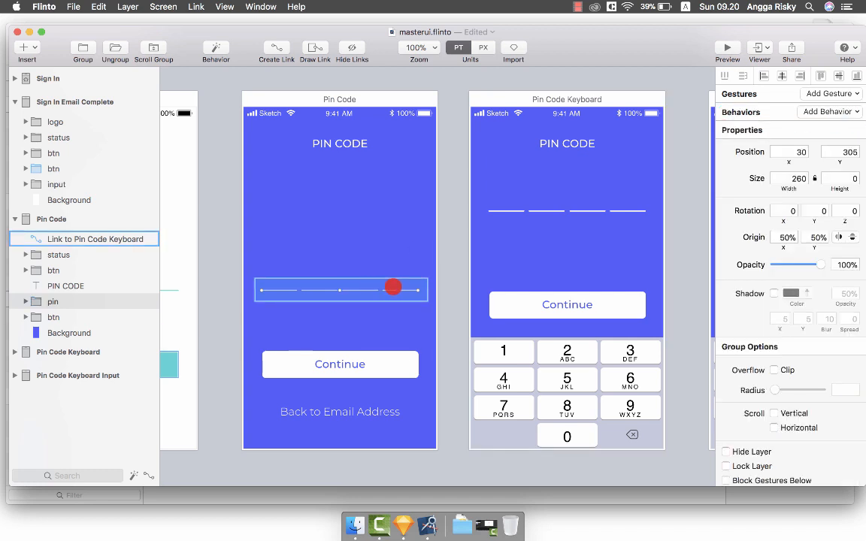
{"action": "key", "text": "super+z"}
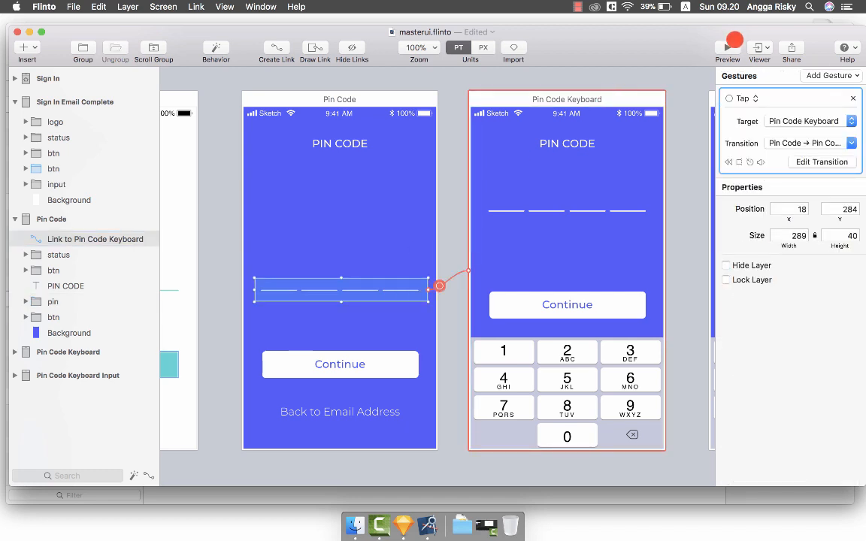
{"action": "left_click", "coordinate": [727, 47]}
{"action": "left_click", "coordinate": [402, 274]}
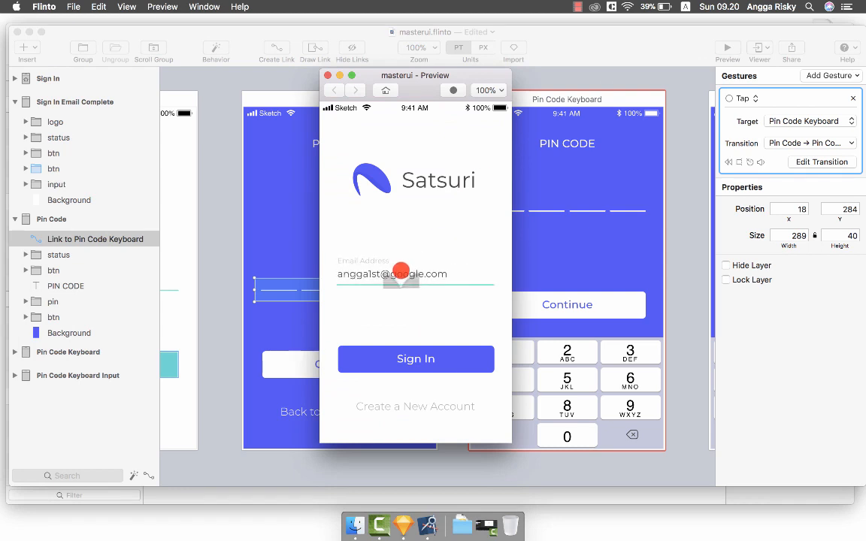
{"action": "left_click", "coordinate": [402, 358]}
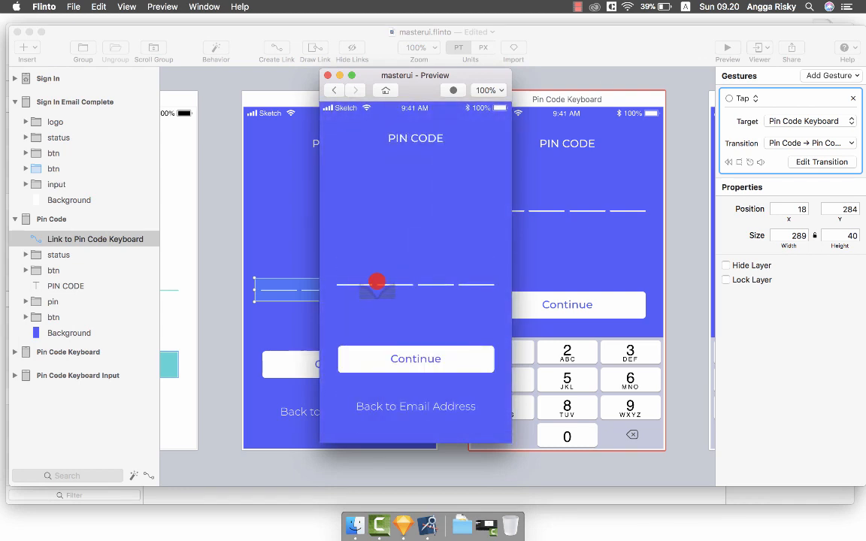
{"action": "left_click", "coordinate": [378, 280]}
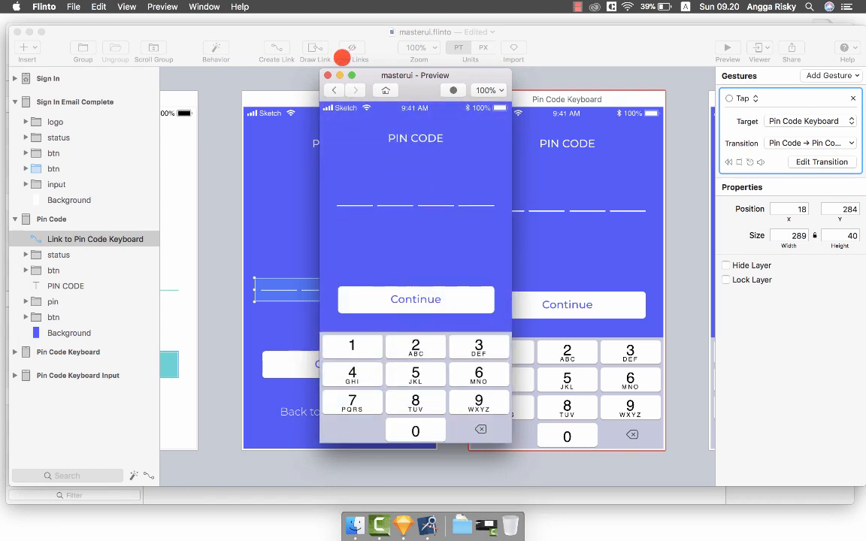
{"action": "left_click", "coordinate": [328, 75]}
{"action": "scroll", "coordinate": [434, 139], "scroll_direction": "right", "scroll_amount": 5}
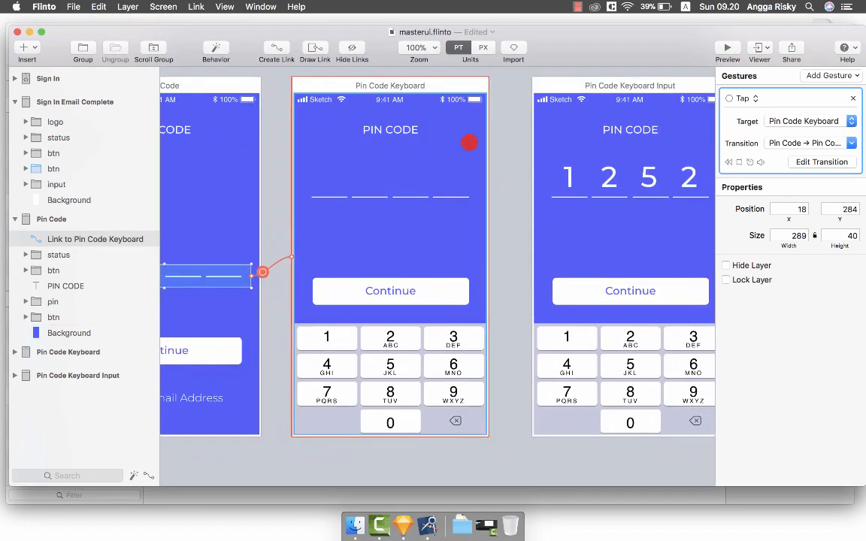
Save the file and link the Keyboards/Light/Numeric keypad to the Pin Code Keyboard Input screen.
{"action": "left_click", "coordinate": [506, 143]}
{"action": "key", "text": "super+s"}
{"action": "scroll", "coordinate": [507, 145], "scroll_direction": "right", "scroll_amount": 3}
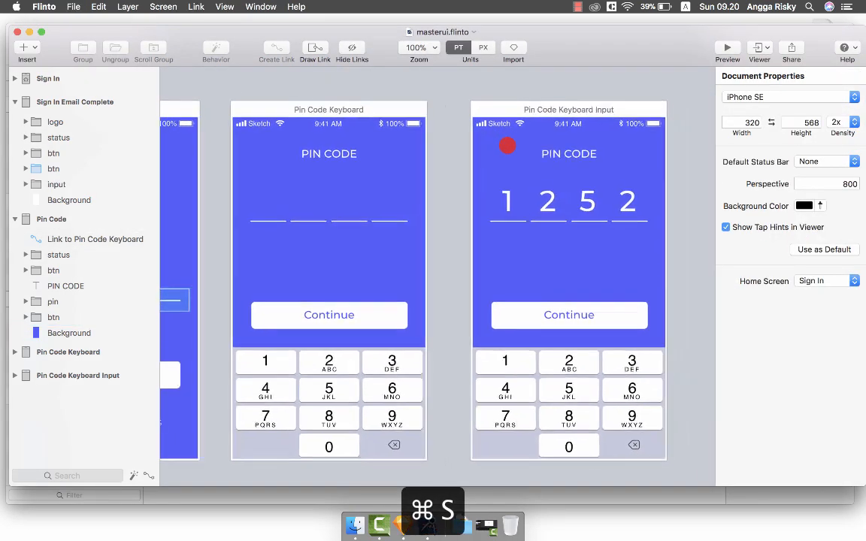
{"action": "scroll", "coordinate": [508, 146], "scroll_direction": "down", "scroll_amount": 3}
{"action": "scroll", "coordinate": [402, 334], "scroll_direction": "right", "scroll_amount": 3}
{"action": "left_click", "coordinate": [402, 335]}
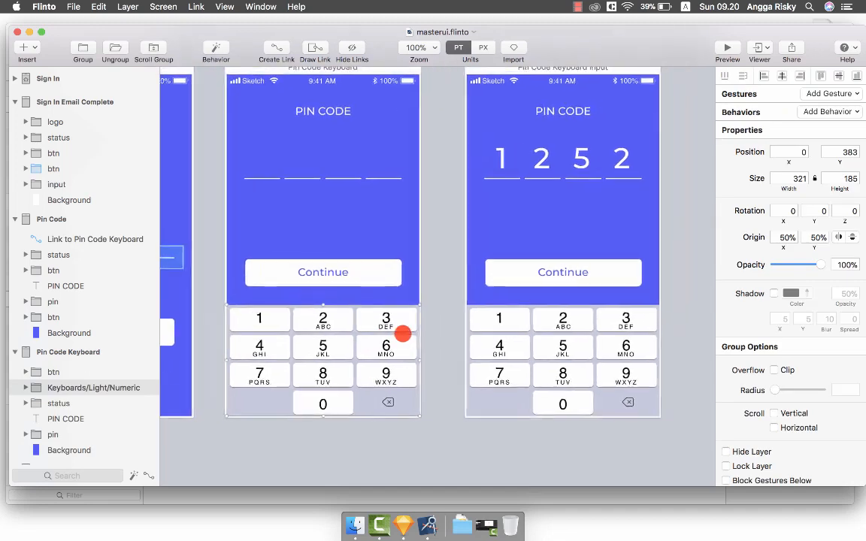
{"action": "scroll", "coordinate": [364, 316], "scroll_direction": "up", "scroll_amount": 2}
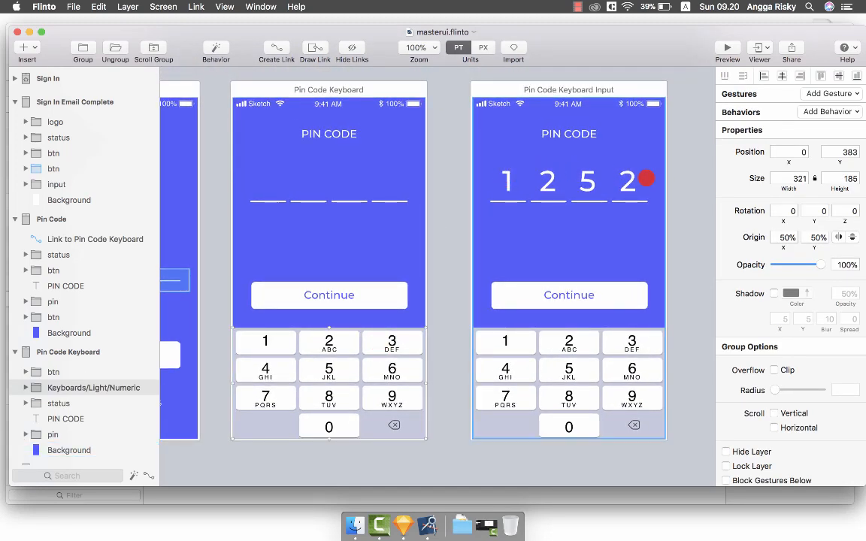
{"action": "left_click", "coordinate": [275, 46]}
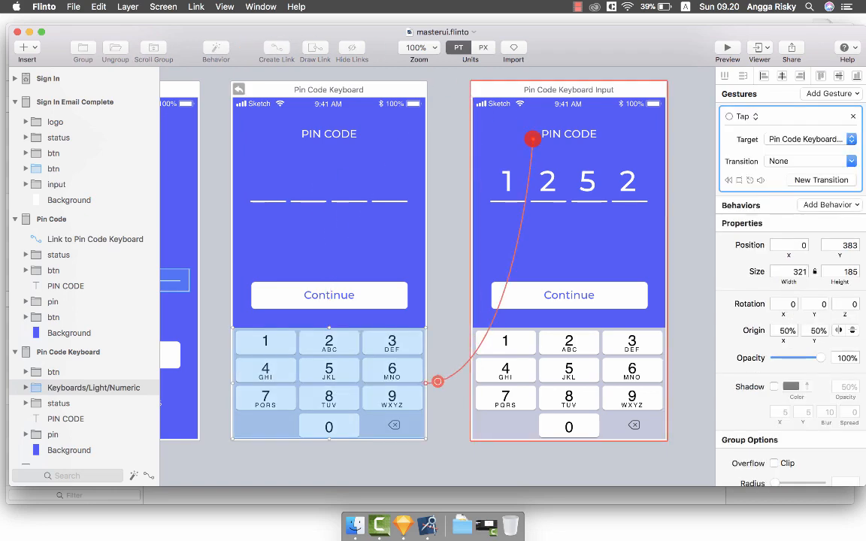
{"action": "left_click", "coordinate": [531, 139]}
Create a new aligned transition, shifting the four PIN digits up and fading them to 0 opacity.
{"action": "left_click", "coordinate": [562, 184]}
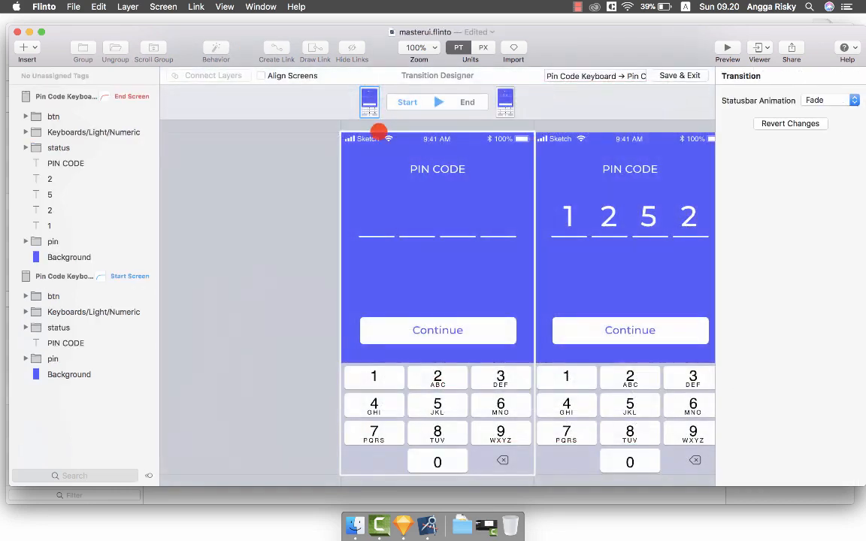
{"action": "left_click", "coordinate": [273, 76]}
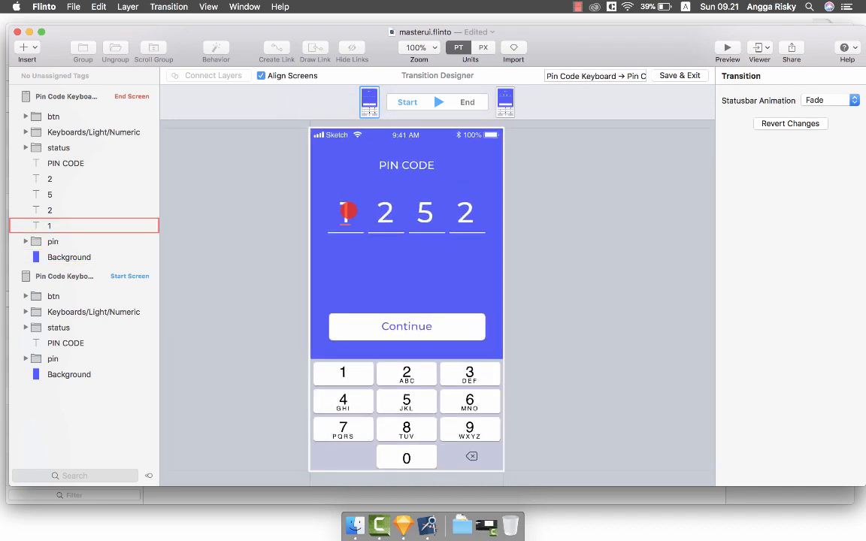
{"action": "left_click", "coordinate": [344, 212]}
{"action": "left_click", "coordinate": [384, 215], "text": "shift"}
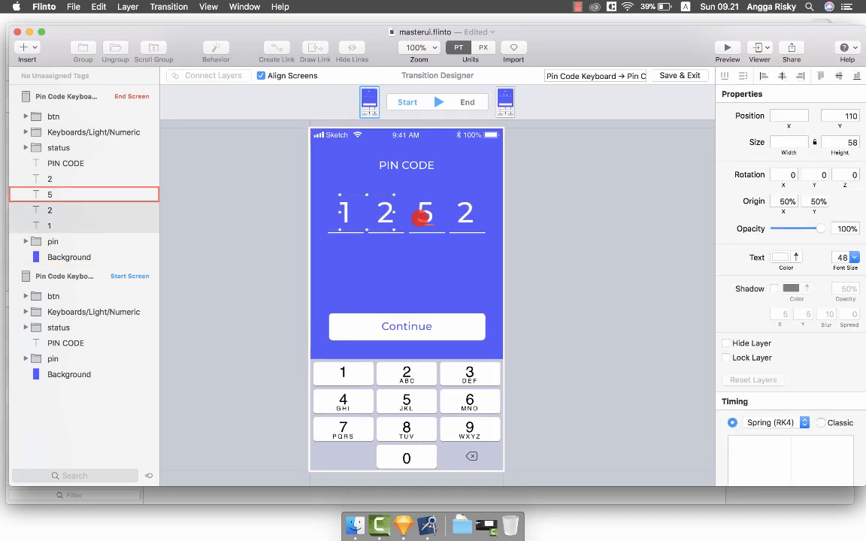
{"action": "left_click", "coordinate": [423, 215], "text": "shift"}
{"action": "left_click", "coordinate": [465, 214], "text": "shift"}
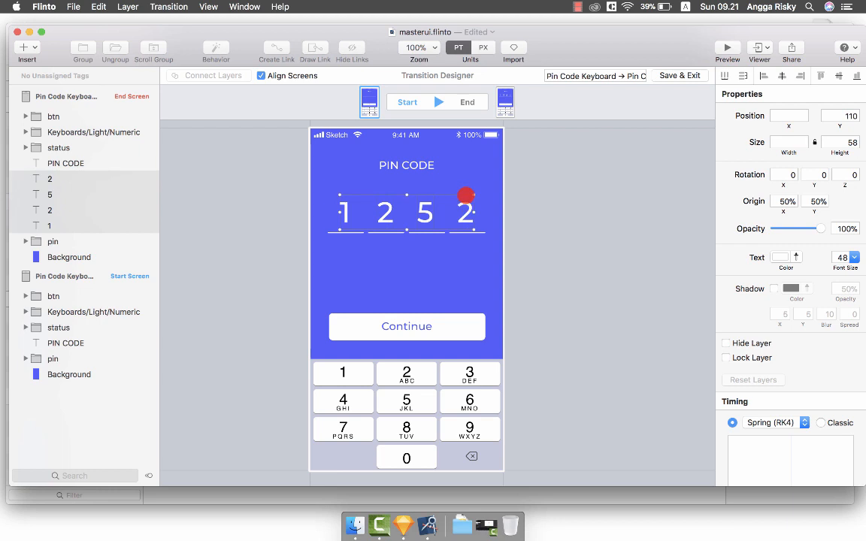
{"action": "key", "text": "shift+Up"}
{"action": "key", "text": "shift+Up"}
{"action": "key", "text": "shift+Up"}
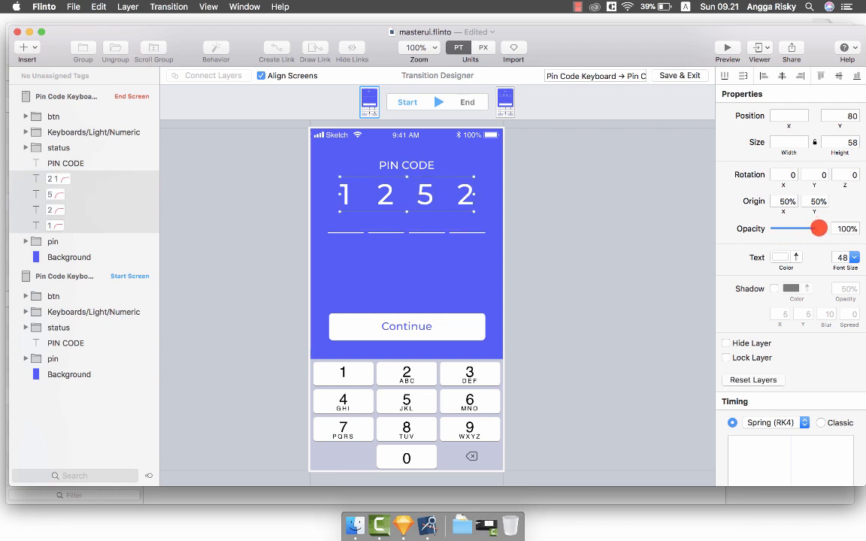
{"action": "left_click_drag", "start_coordinate": [819, 229], "coordinate": [720, 229]}
{"action": "scroll", "coordinate": [791, 331], "scroll_direction": "down", "scroll_amount": 5}
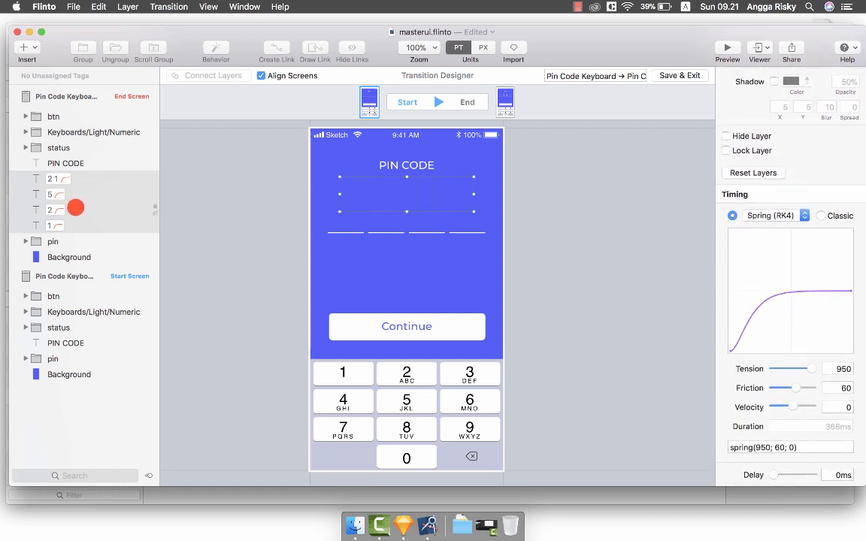
Stagger the four digits' delays at 300, 600, 900 and 1200 ms.
{"action": "left_click", "coordinate": [80, 222]}
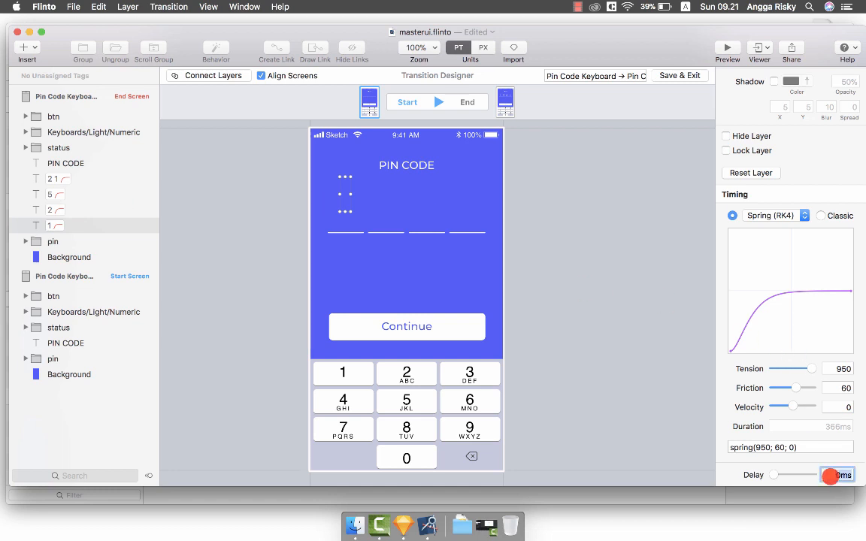
{"action": "key", "text": "Return"}
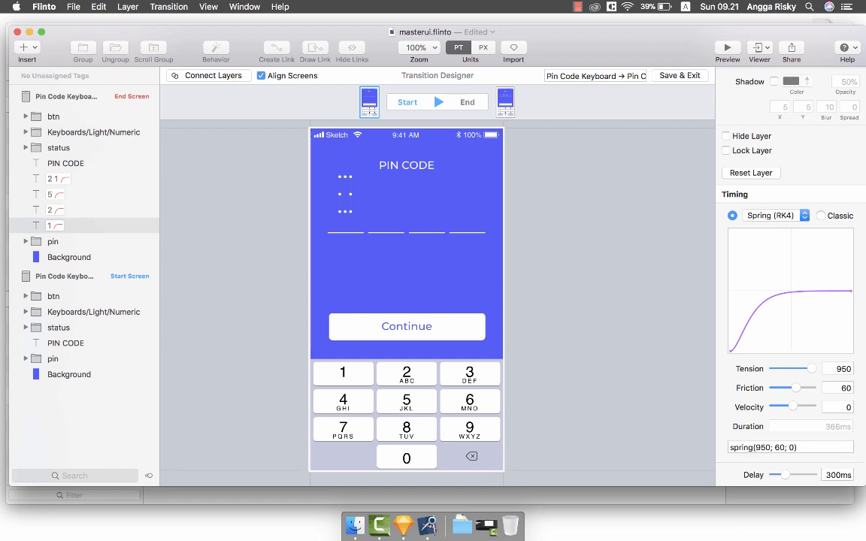
{"action": "left_click", "coordinate": [104, 207]}
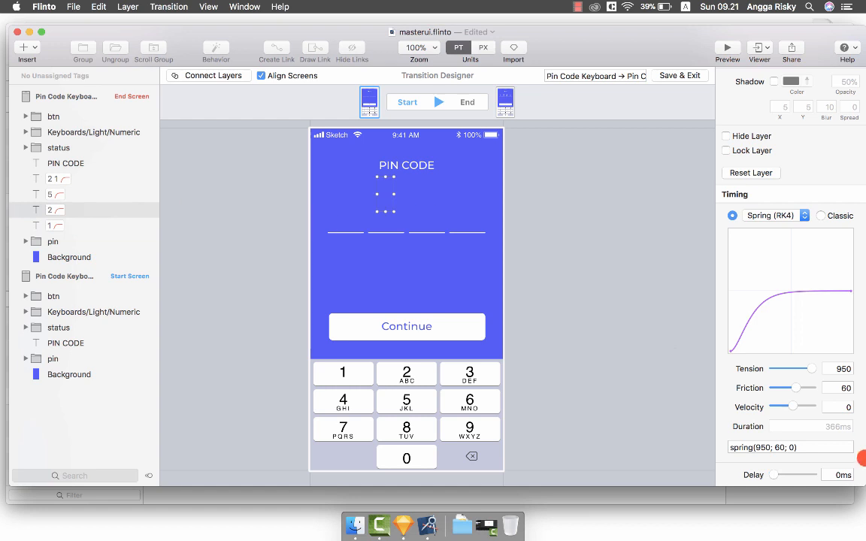
{"action": "left_click", "coordinate": [830, 471]}
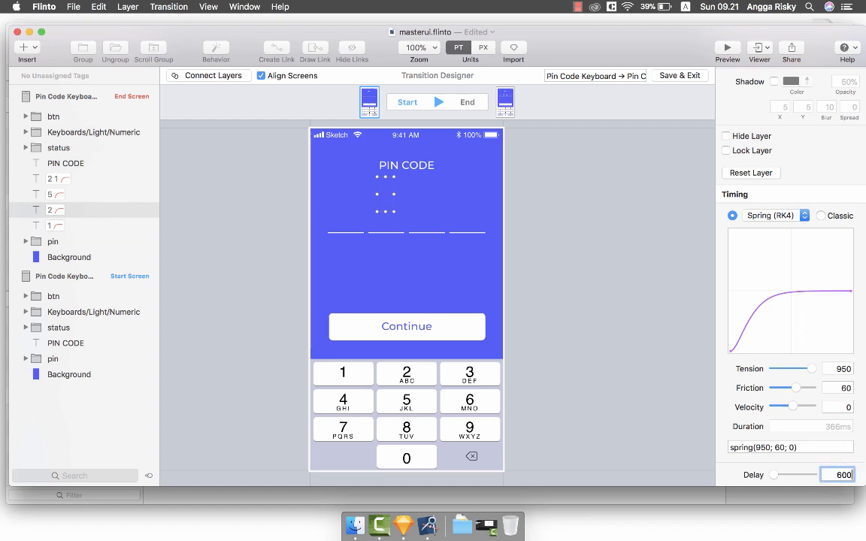
{"action": "key", "text": "Return"}
{"action": "left_click", "coordinate": [81, 192]}
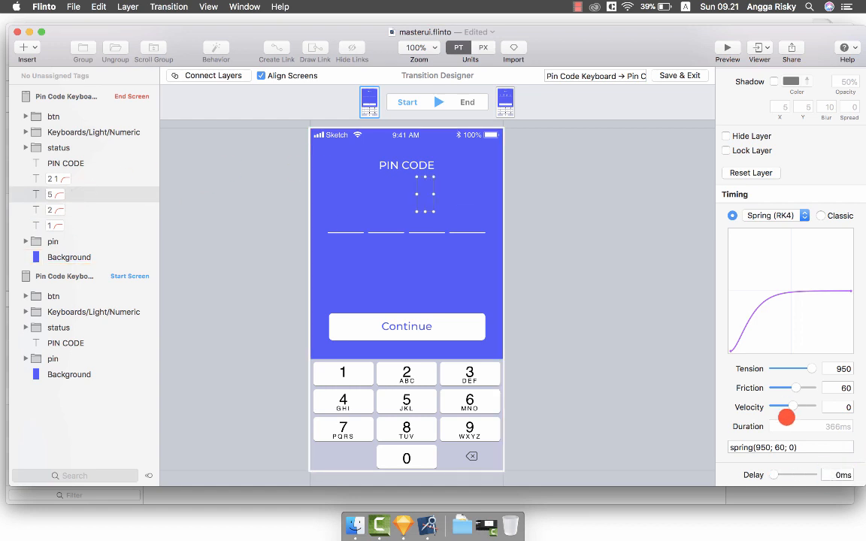
{"action": "left_click", "coordinate": [834, 475]}
{"action": "type", "text": "90"}
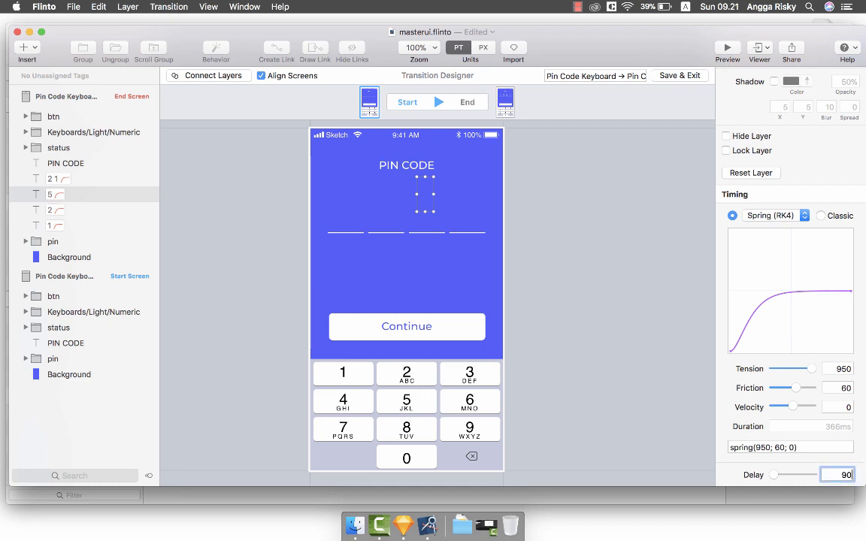
{"action": "type", "text": "0"}
{"action": "key", "text": "Return"}
{"action": "left_click", "coordinate": [87, 178]}
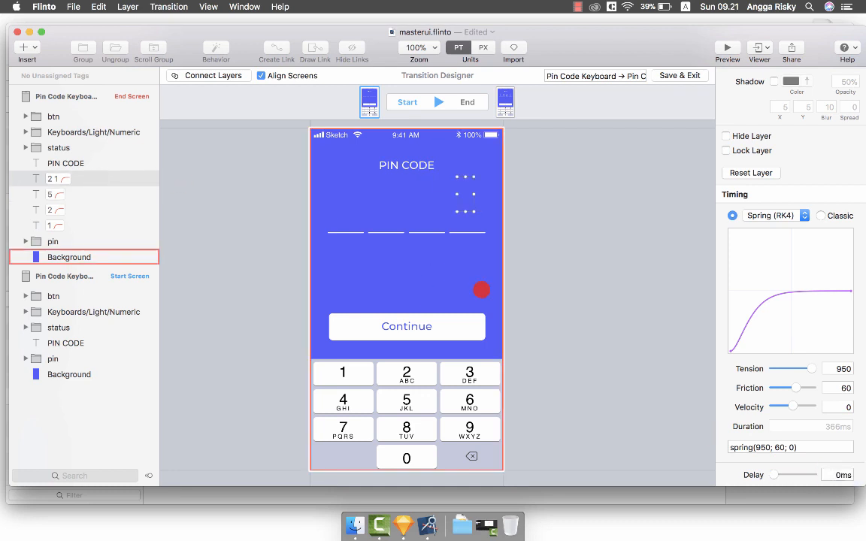
{"action": "type", "text": "1"}
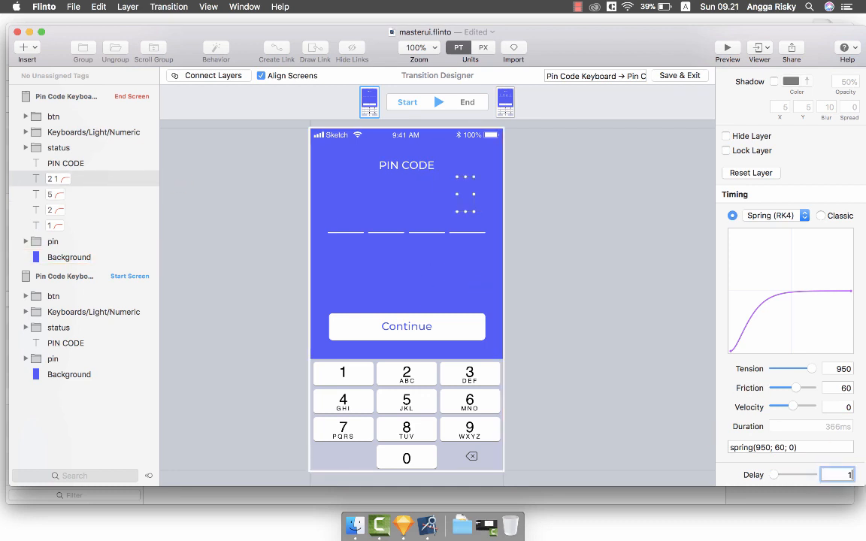
{"action": "type", "text": "200"}
{"action": "key", "text": "Return"}
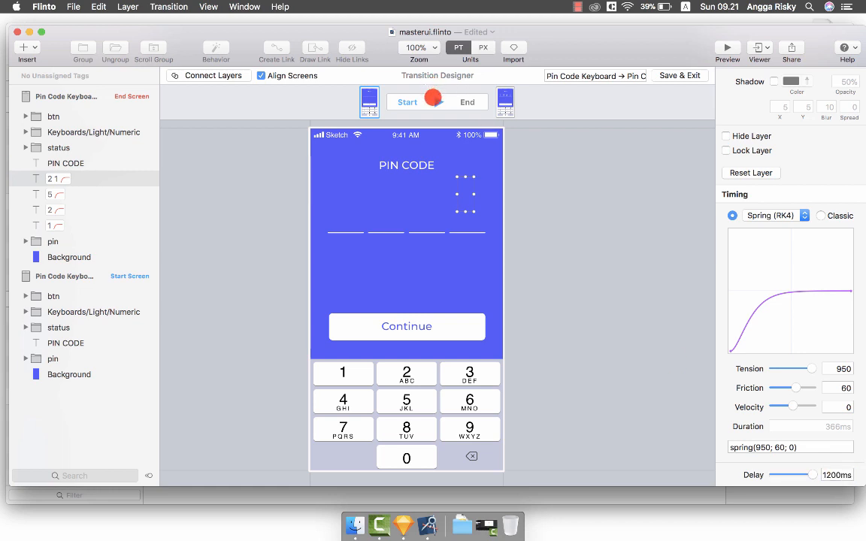
Play the transition twice to check the stagger and select the Continue button.
{"action": "left_click", "coordinate": [433, 97]}
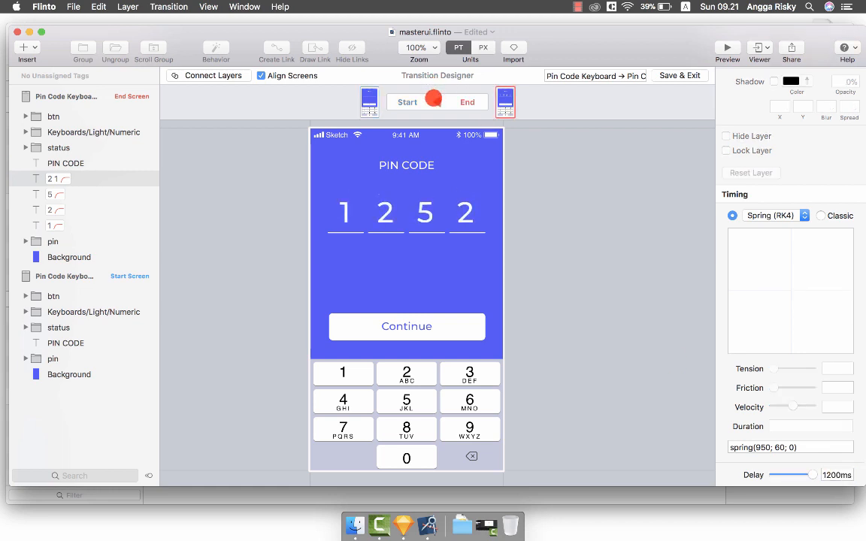
{"action": "left_click", "coordinate": [434, 98]}
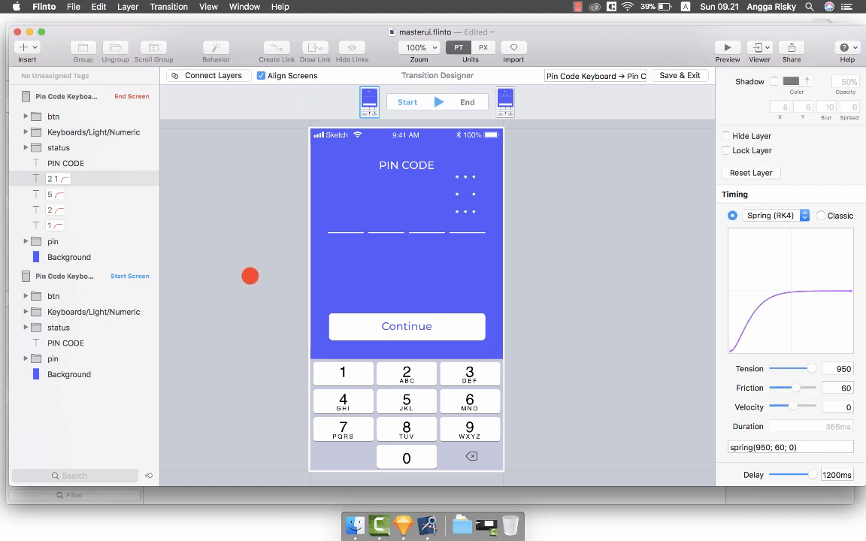
{"action": "left_click", "coordinate": [359, 324]}
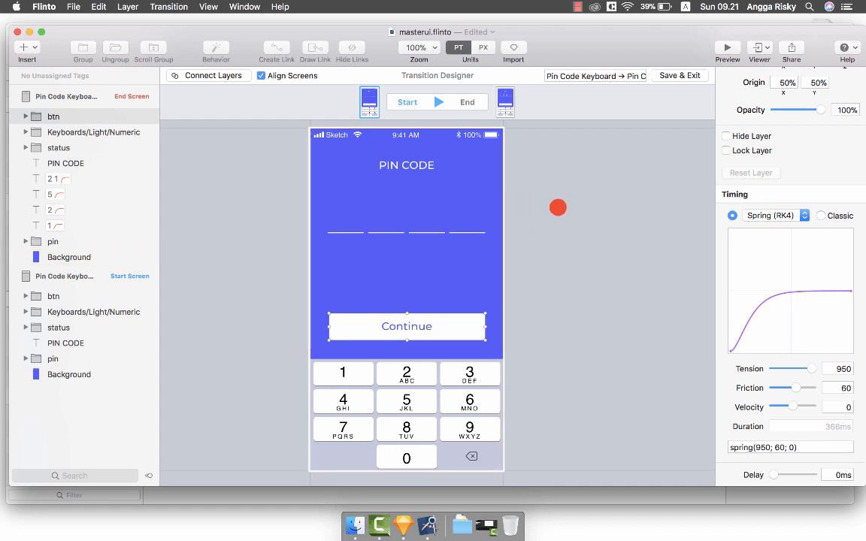
Move the Continue button down and fade it from 0 opacity with an 1800 ms delay.
{"action": "key", "text": "shift+Down"}
{"action": "key", "text": "shift+Down"}
{"action": "key", "text": "shift+Down"}
{"action": "key", "text": "shift+Down"}
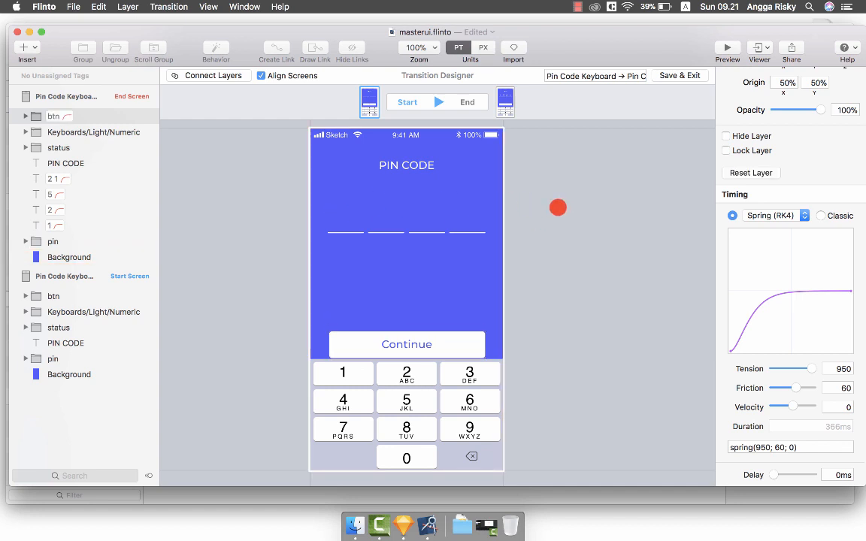
{"action": "key", "text": "shift+Down"}
{"action": "key", "text": "shift+Down"}
{"action": "key", "text": "shift+Down"}
{"action": "key", "text": "shift+Down"}
{"action": "key", "text": "shift+Down"}
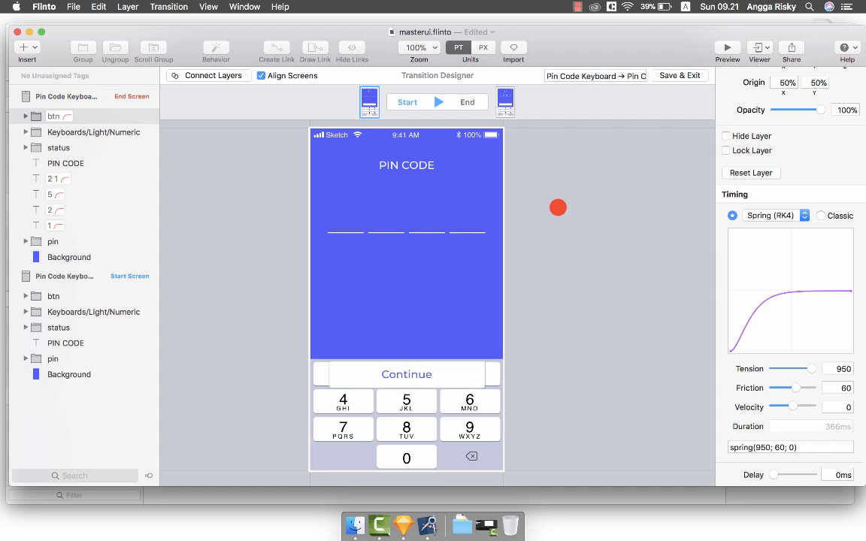
{"action": "left_click_drag", "start_coordinate": [819, 110], "coordinate": [710, 115]}
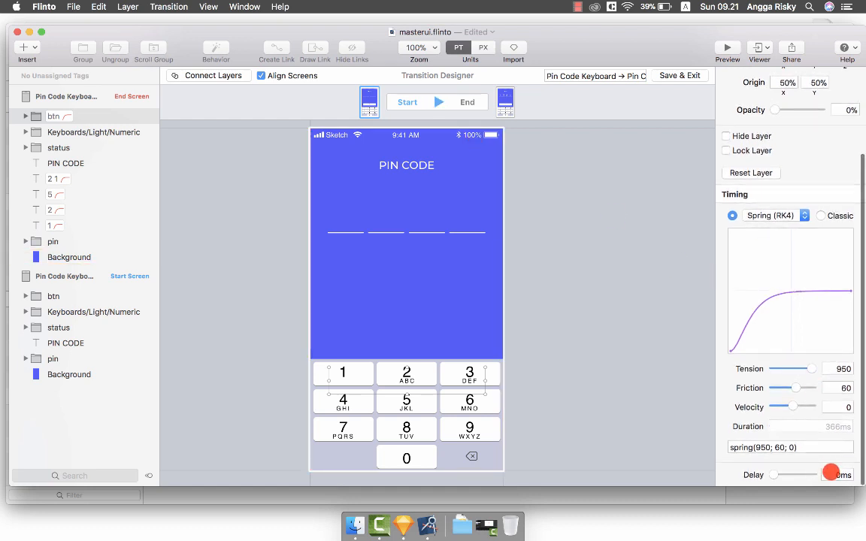
{"action": "left_click", "coordinate": [831, 473]}
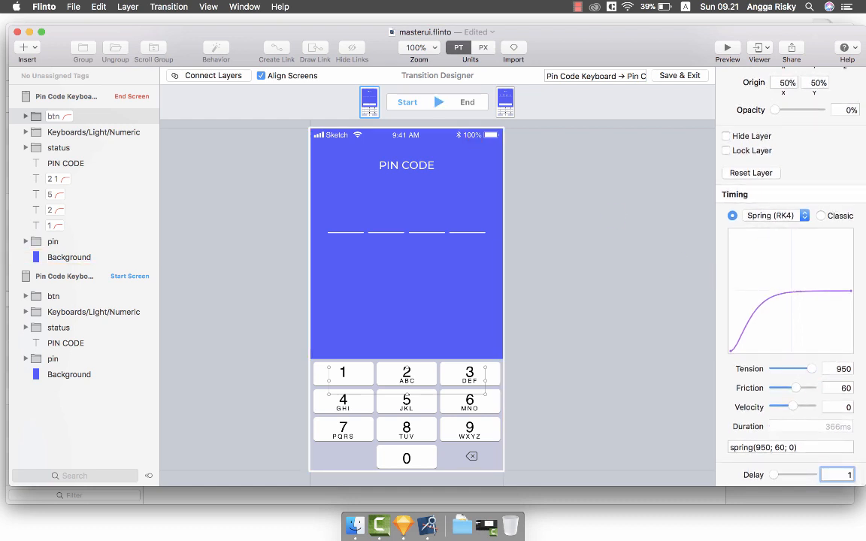
{"action": "key", "text": "Return"}
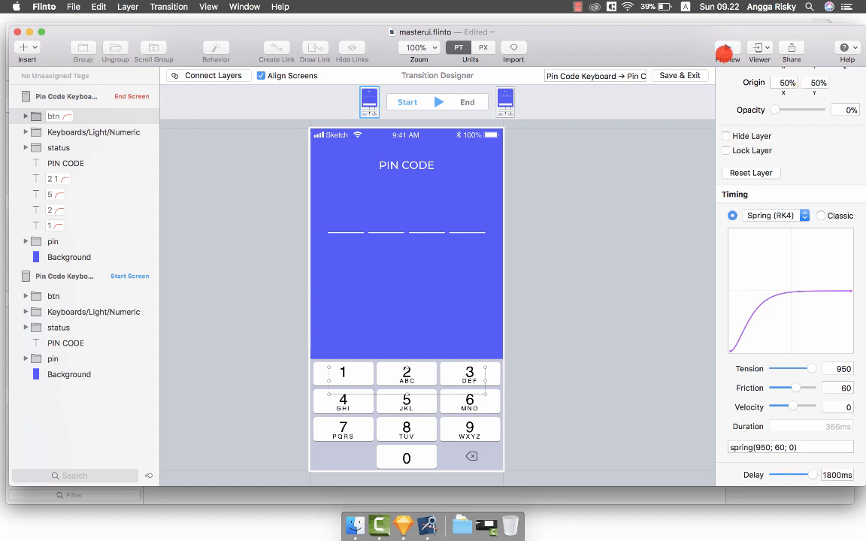
Play the finished transition, then save and exit the transition editor.
{"action": "scroll", "coordinate": [699, 106], "scroll_direction": "up", "scroll_amount": 5}
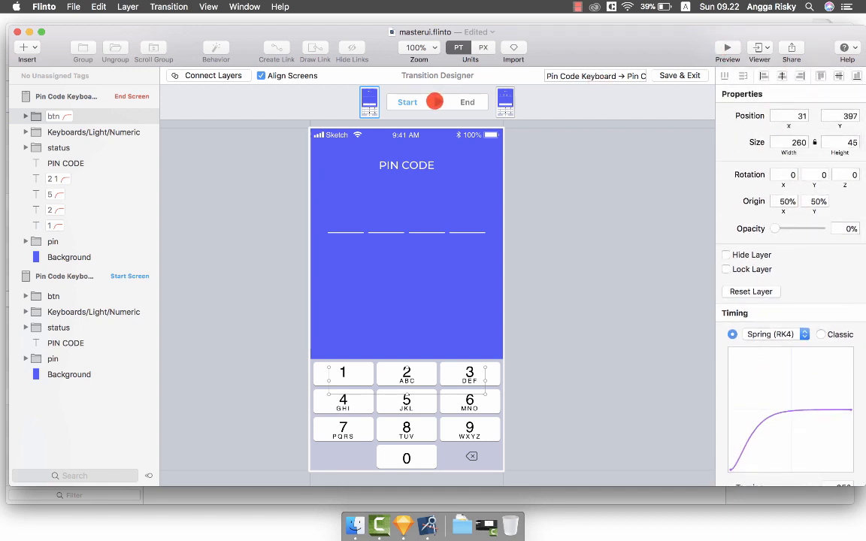
{"action": "left_click", "coordinate": [435, 102]}
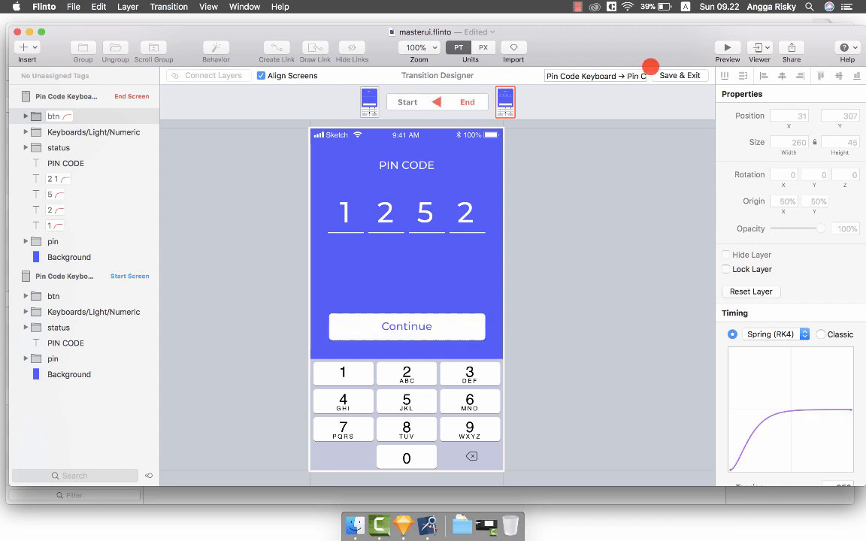
{"action": "left_click", "coordinate": [679, 75]}
{"action": "left_click", "coordinate": [720, 50]}
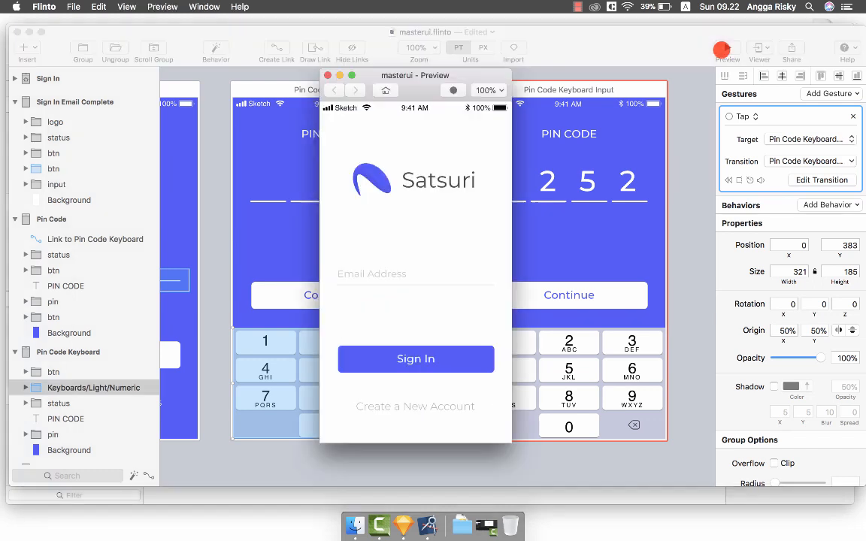
{"action": "left_click", "coordinate": [387, 276]}
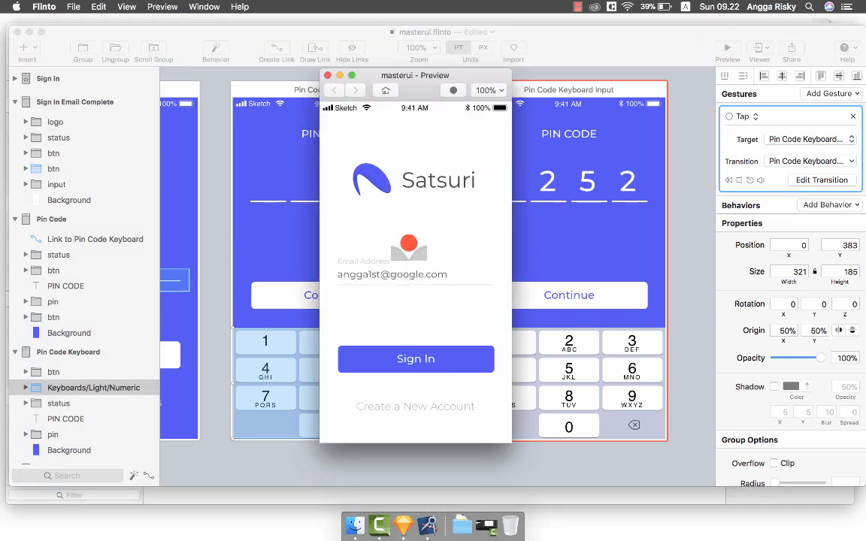
{"action": "left_click", "coordinate": [417, 358]}
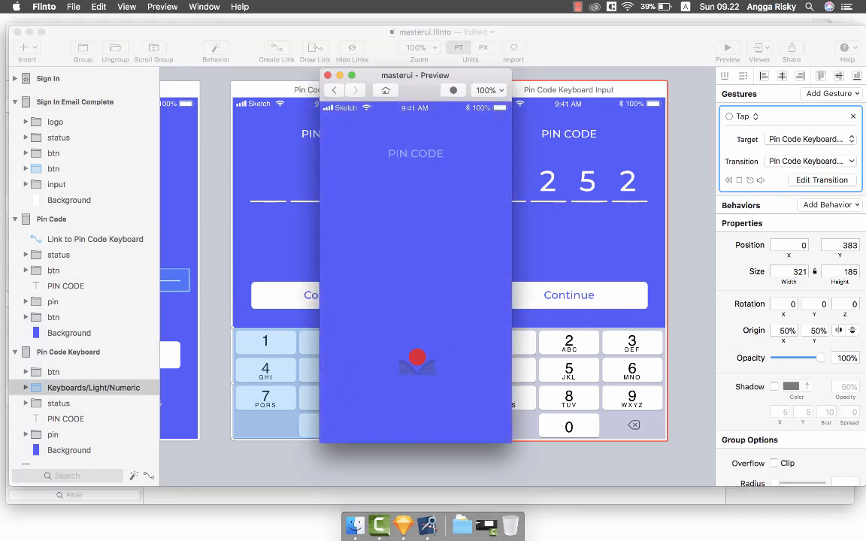
{"action": "left_click", "coordinate": [347, 286]}
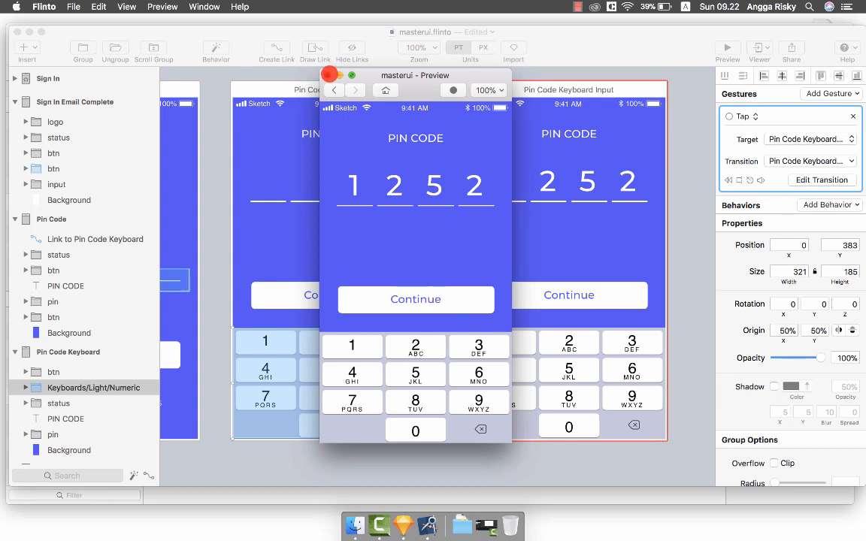
{"action": "left_click", "coordinate": [329, 75]}
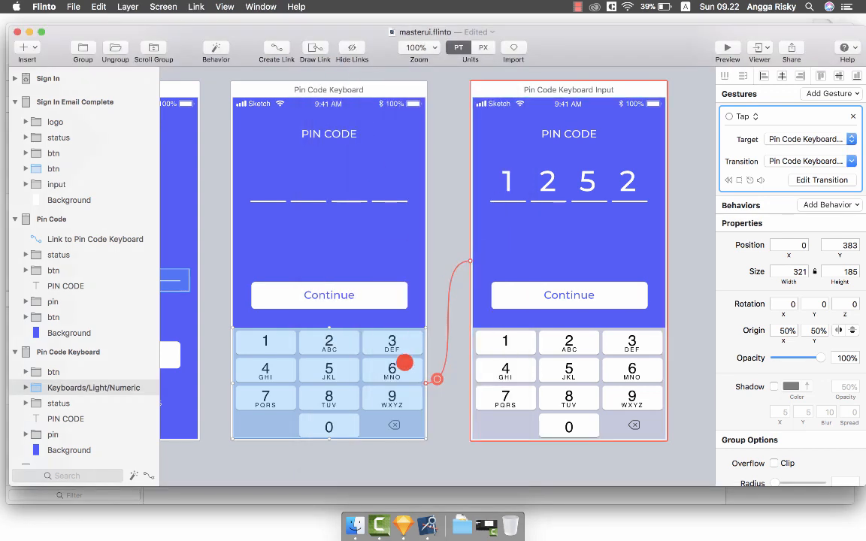
Connect the start and end screens' btn layers in the keypad transition and play it both ways.
{"action": "left_click", "coordinate": [808, 175]}
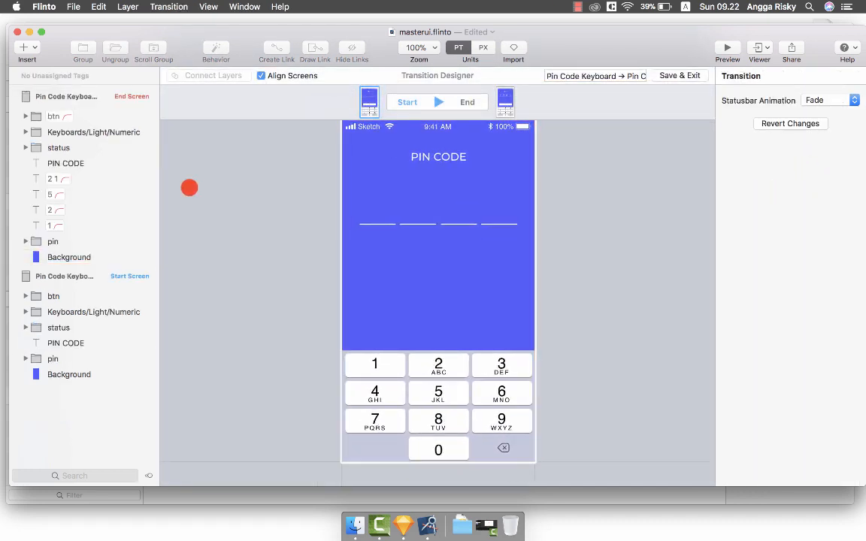
{"action": "left_click", "coordinate": [97, 293]}
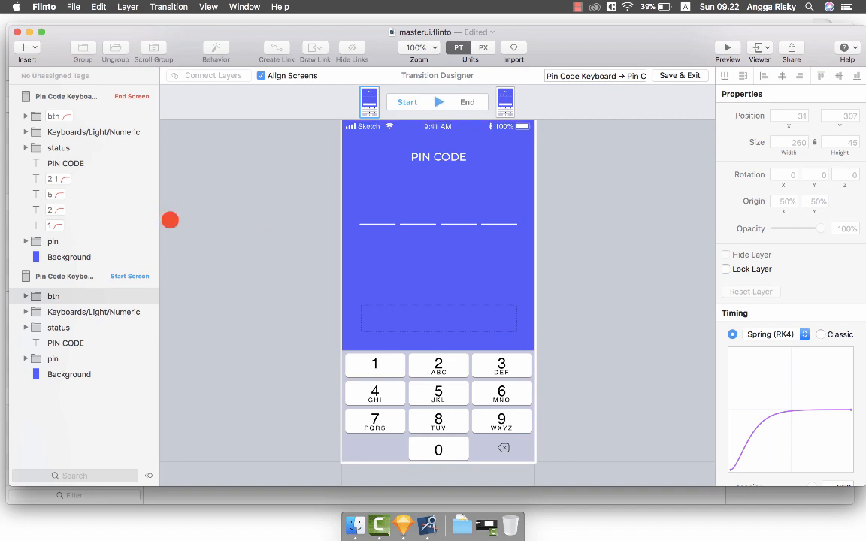
{"action": "left_click", "coordinate": [97, 114], "text": "super"}
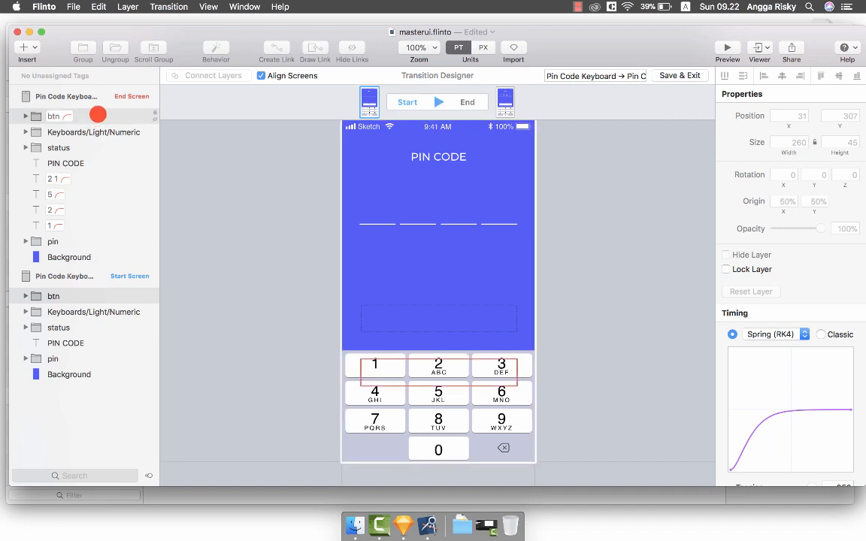
{"action": "left_click", "coordinate": [218, 75]}
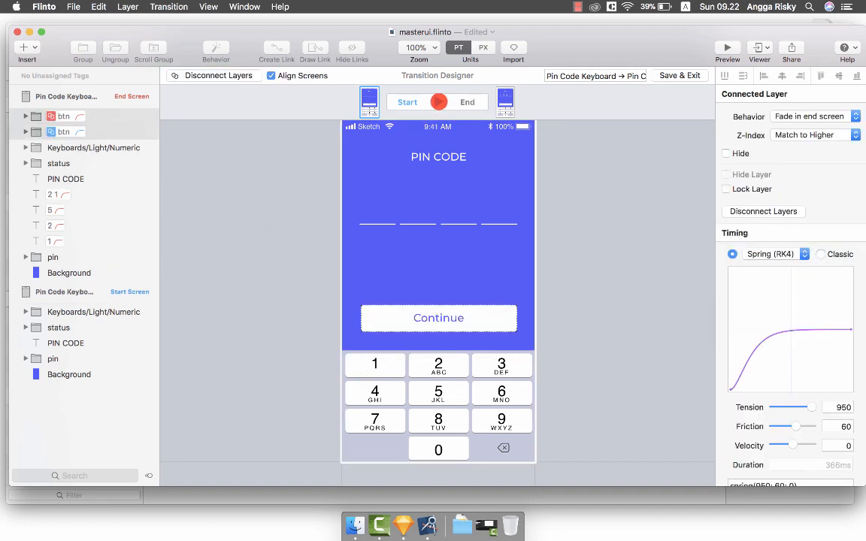
{"action": "left_click", "coordinate": [439, 101]}
{"action": "left_click", "coordinate": [439, 101]}
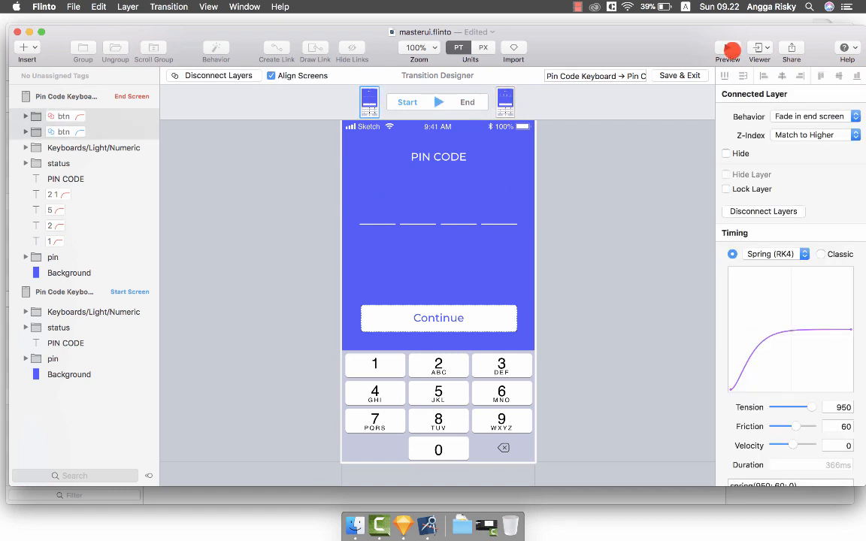
{"action": "left_click", "coordinate": [727, 52]}
Test the sign-in and PIN keypad flow in the preview, then go back to sign-in.
{"action": "left_click", "coordinate": [367, 276]}
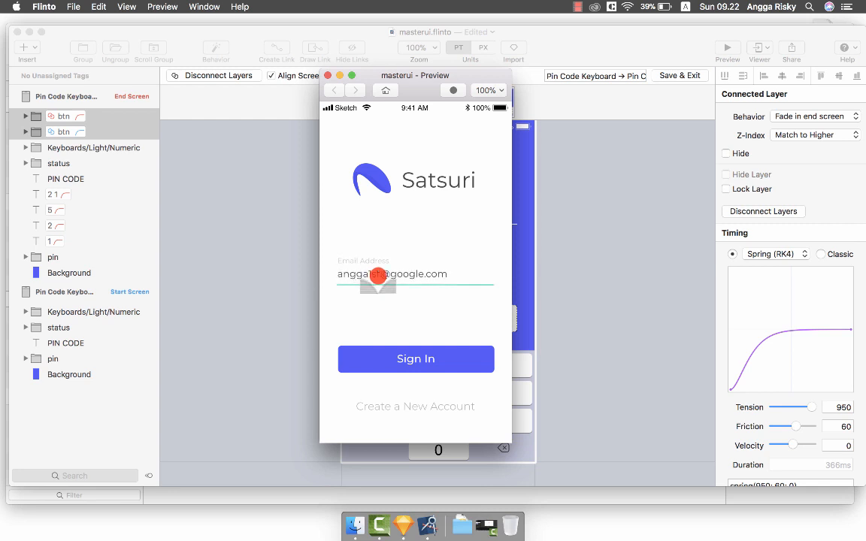
{"action": "left_click", "coordinate": [408, 357]}
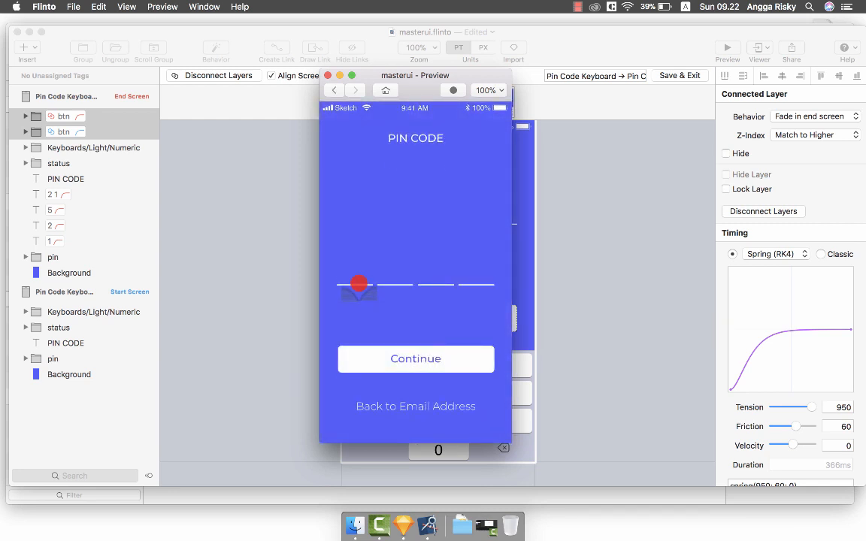
{"action": "left_click", "coordinate": [353, 285]}
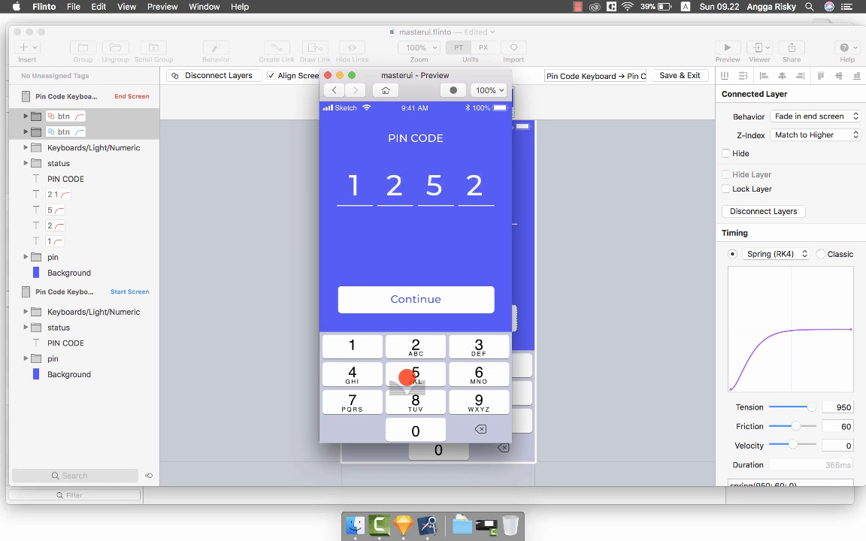
{"action": "left_click", "coordinate": [336, 89]}
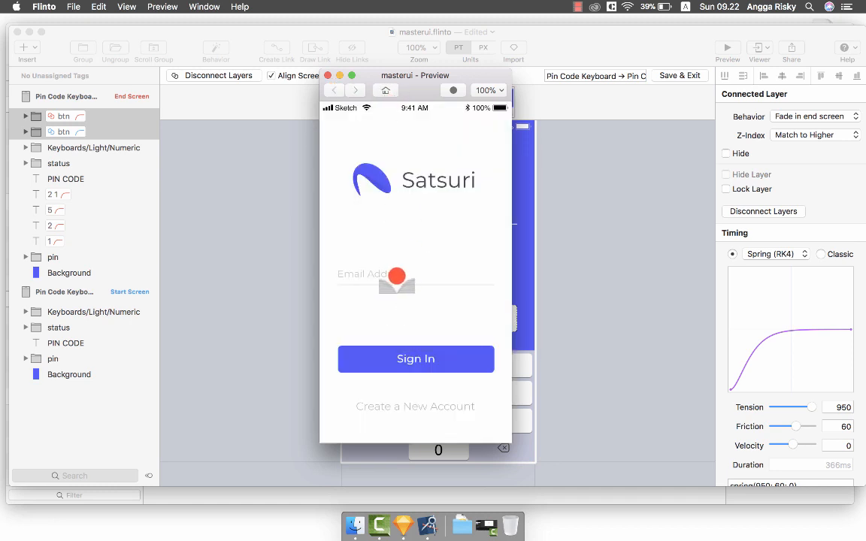
Run the flow again entering PIN digits, close the preview, and save and exit the designer.
{"action": "left_click", "coordinate": [396, 276]}
{"action": "left_click", "coordinate": [416, 359]}
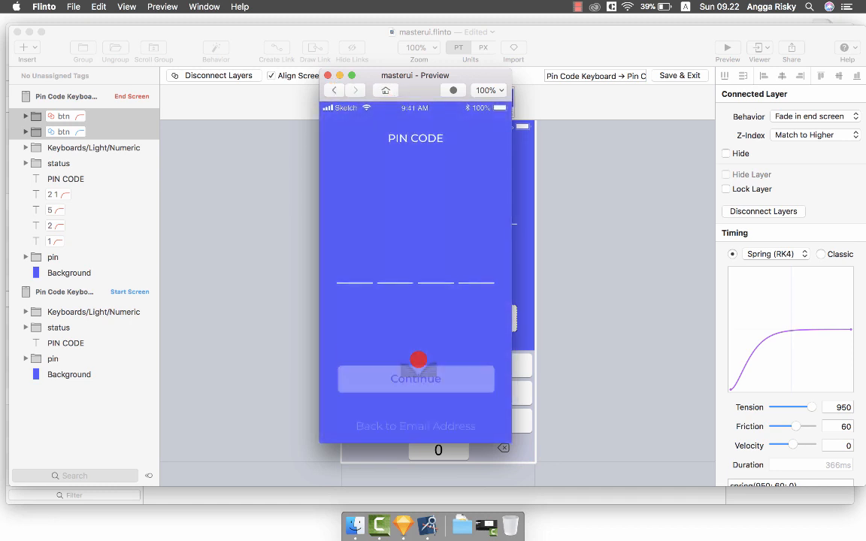
{"action": "left_click", "coordinate": [361, 286]}
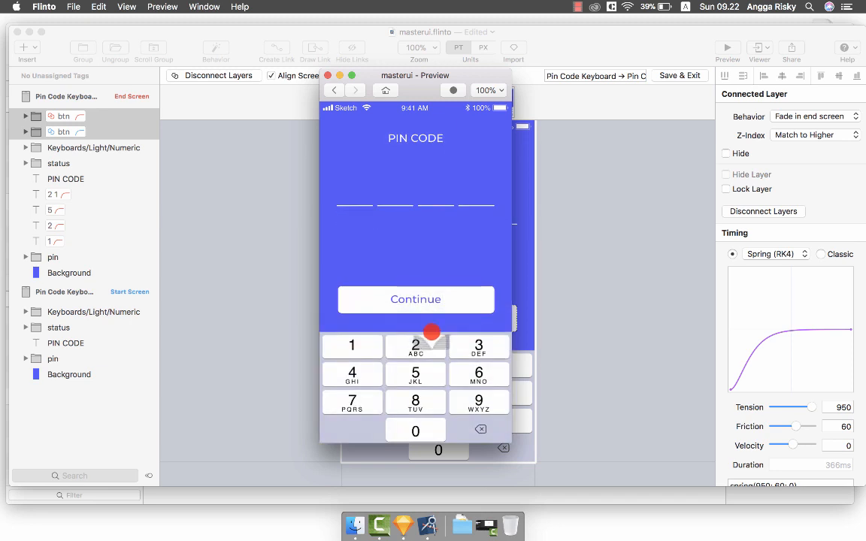
{"action": "left_click", "coordinate": [406, 370]}
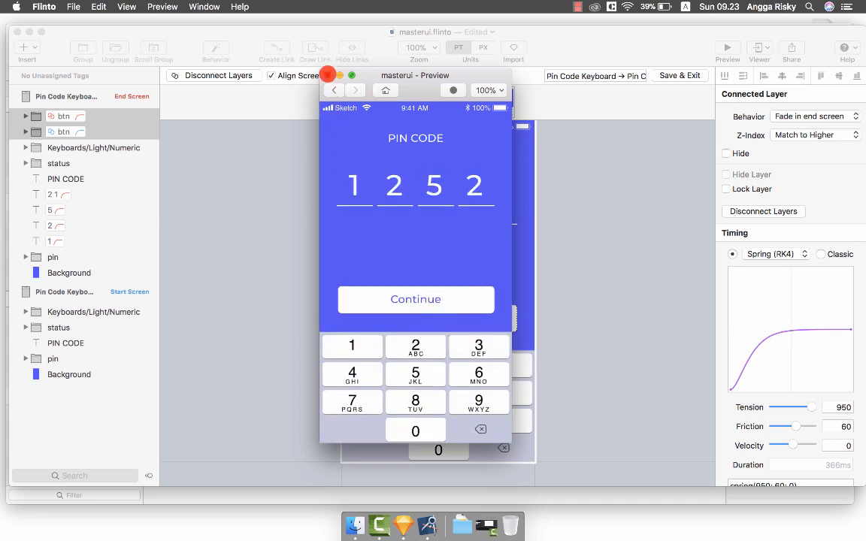
{"action": "left_click", "coordinate": [328, 75]}
{"action": "left_click", "coordinate": [678, 76]}
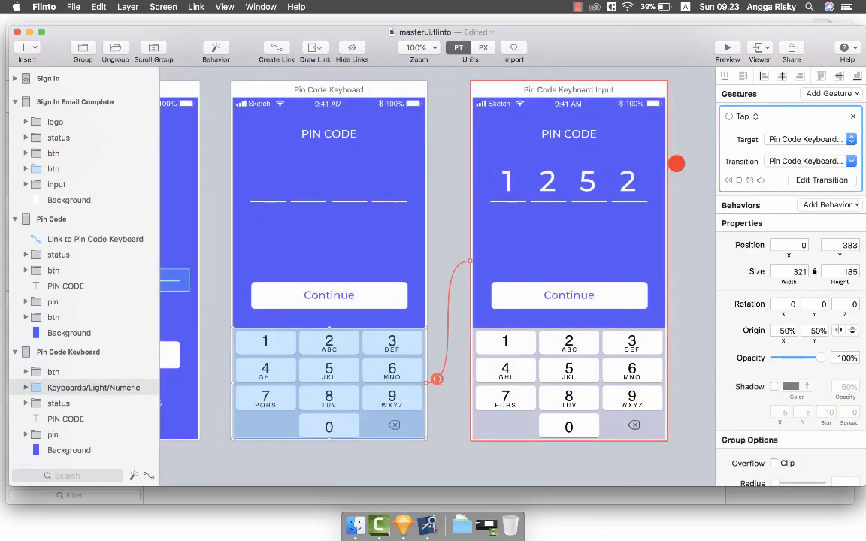
Save masterui.flinto and the Sketch masterui document, then minimize Sketch back to Flinto.
{"action": "key", "text": "super+s"}
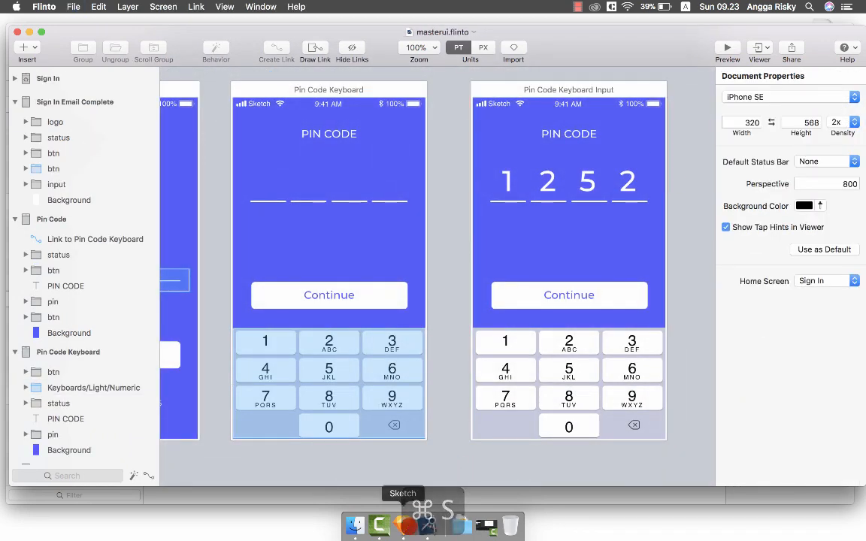
{"action": "left_click", "coordinate": [404, 525]}
{"action": "scroll", "coordinate": [527, 335], "scroll_direction": "right", "scroll_amount": 8}
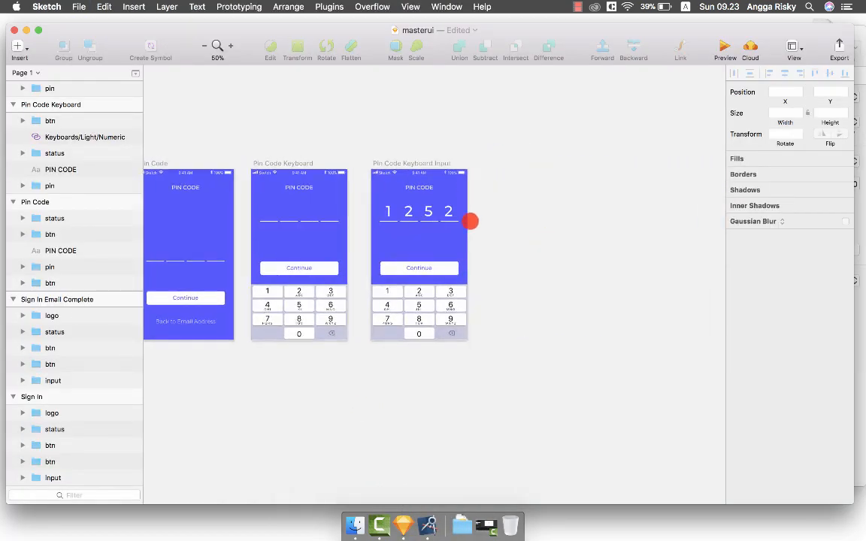
{"action": "scroll", "coordinate": [538, 202], "scroll_direction": "up", "scroll_amount": 1}
{"action": "scroll", "coordinate": [538, 201], "scroll_direction": "left", "scroll_amount": 4}
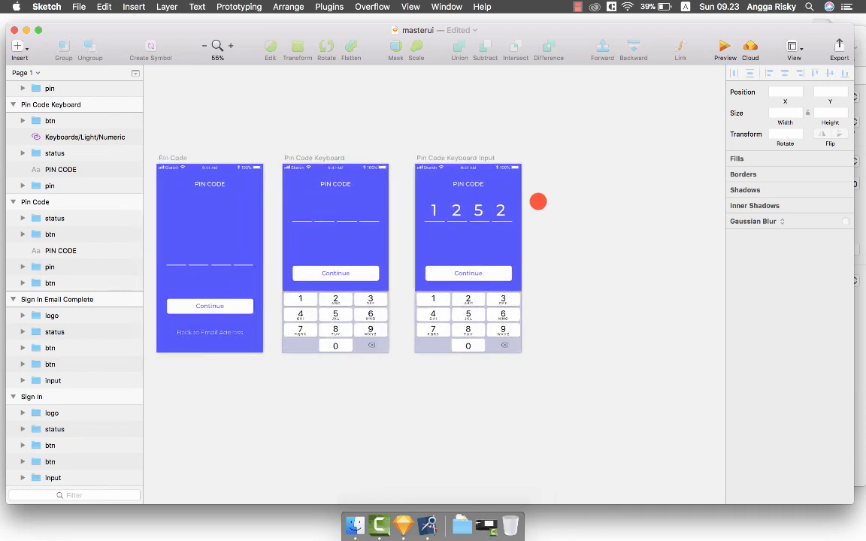
{"action": "key", "text": "super+s"}
{"action": "scroll", "coordinate": [538, 201], "scroll_direction": "left", "scroll_amount": 4}
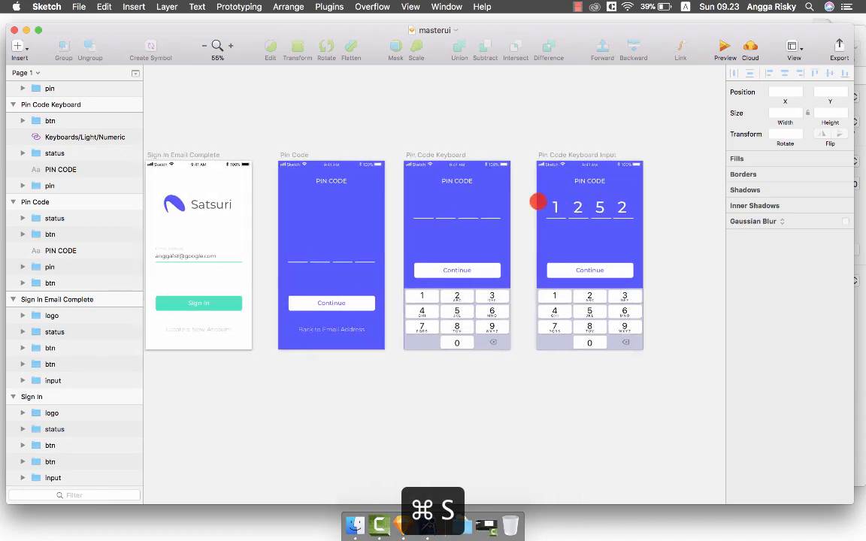
{"action": "left_click", "coordinate": [26, 30]}
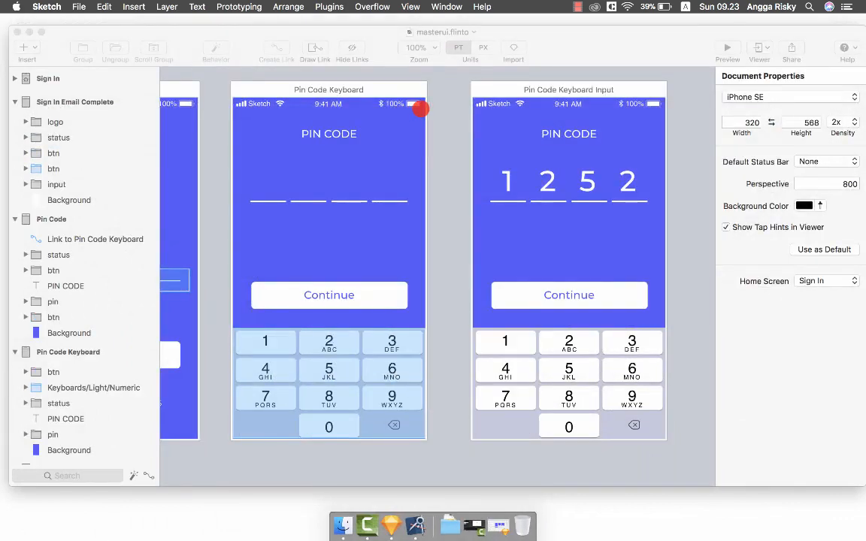
Preview the prototype through email entry, Sign In and the PIN CODE keypad.
{"action": "left_click", "coordinate": [728, 47]}
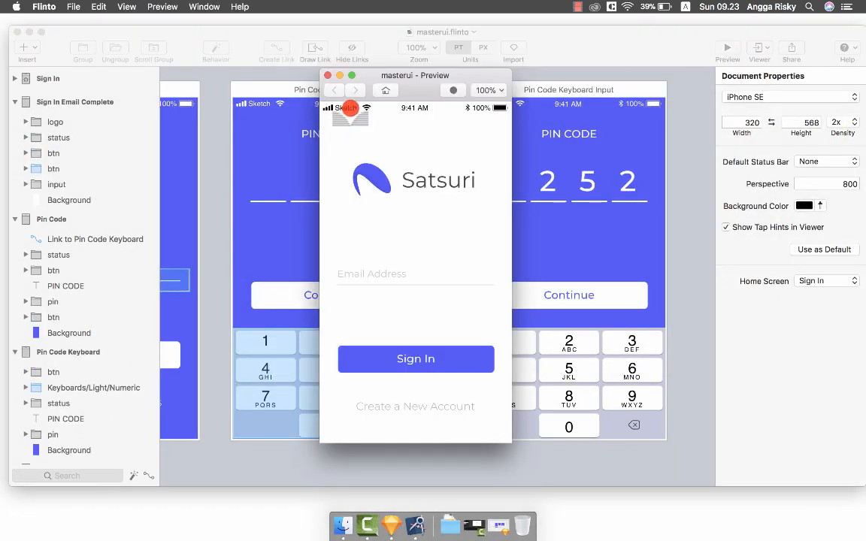
{"action": "left_click", "coordinate": [393, 276]}
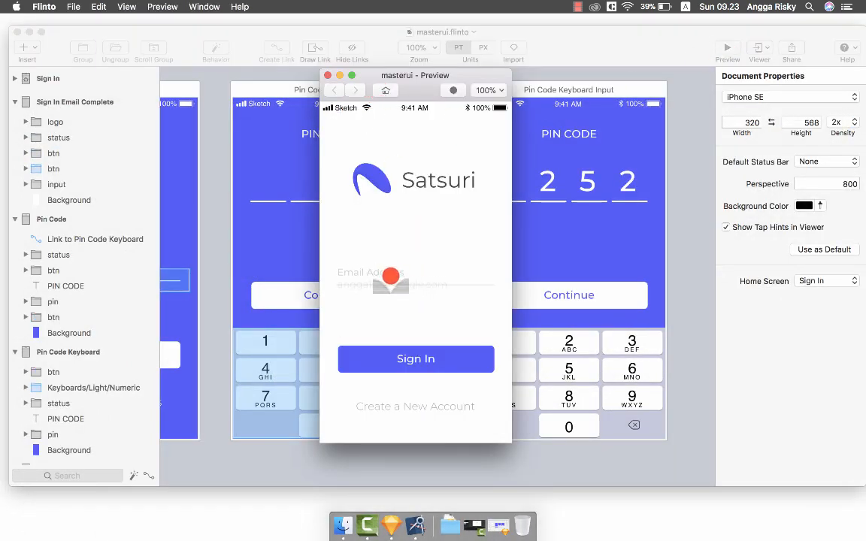
{"action": "left_click", "coordinate": [404, 363]}
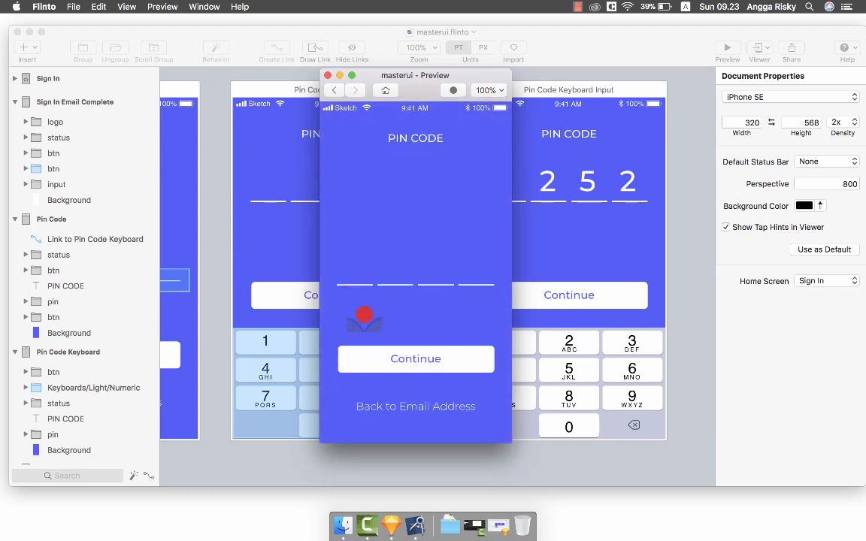
{"action": "left_click", "coordinate": [357, 285]}
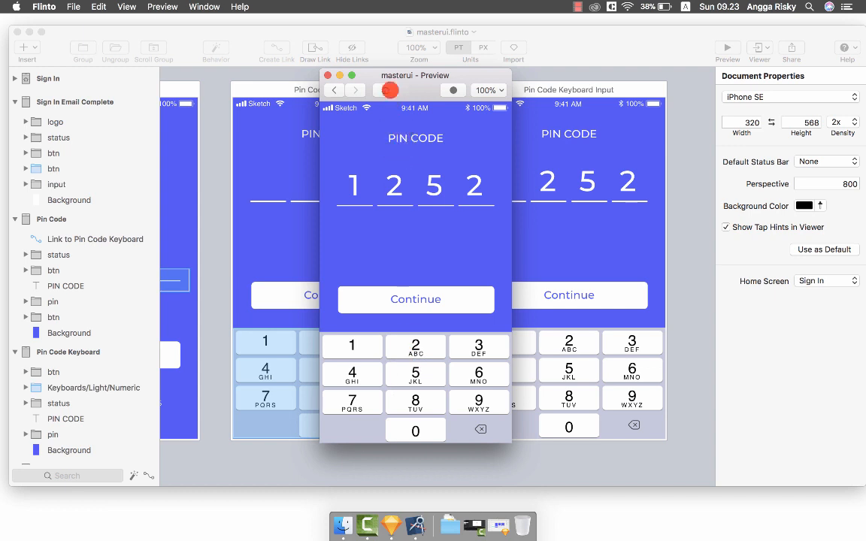
Restart the preview from Home and replay the flow up to the raised keypad.
{"action": "left_click", "coordinate": [385, 89]}
{"action": "left_click", "coordinate": [365, 277]}
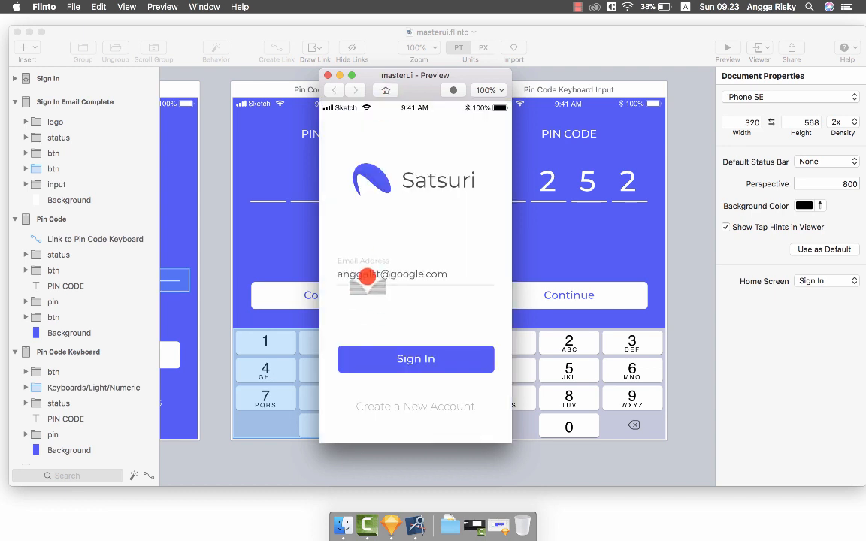
{"action": "left_click", "coordinate": [412, 359]}
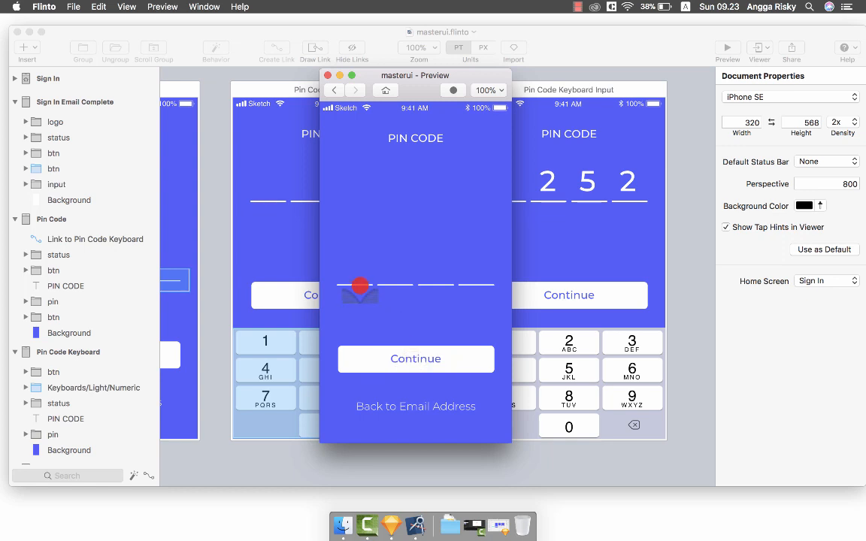
{"action": "left_click", "coordinate": [360, 286]}
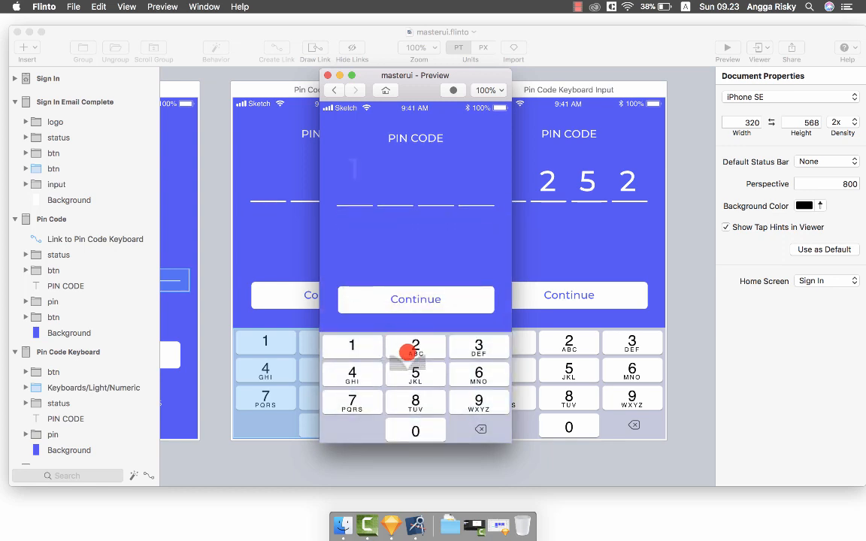